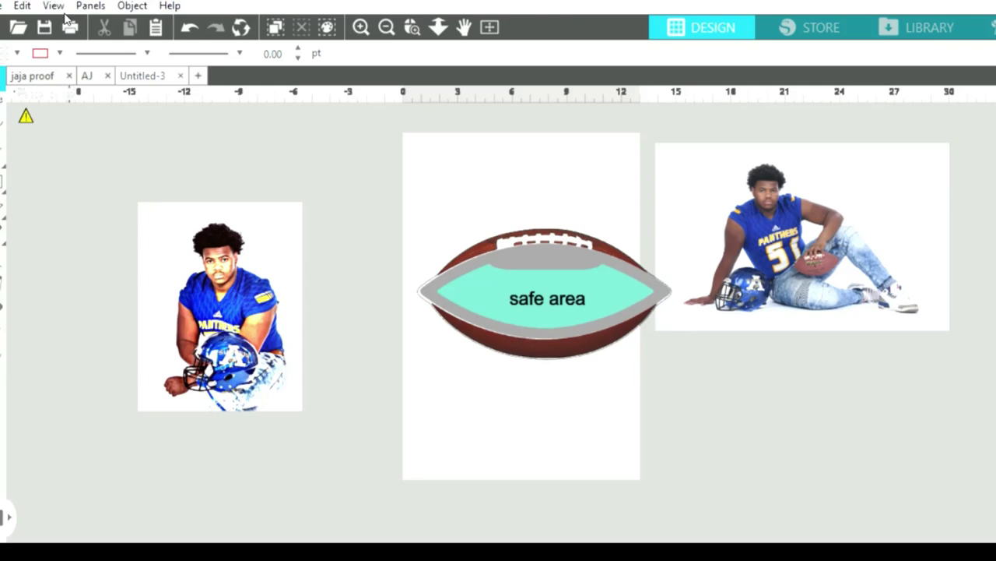
Nudge the left player photo up and left, and the seated player photo down and right.
click(67, 22)
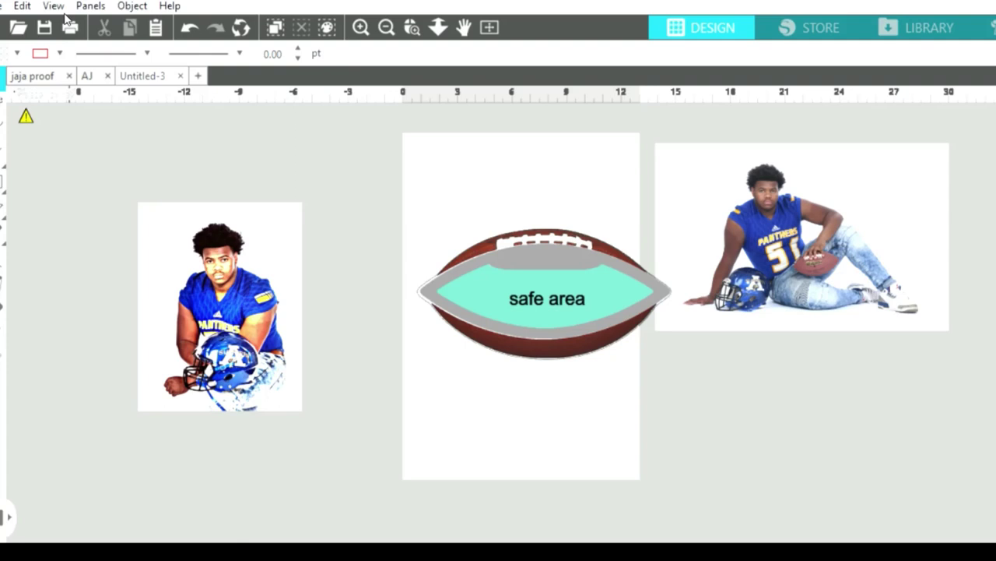
click(69, 25)
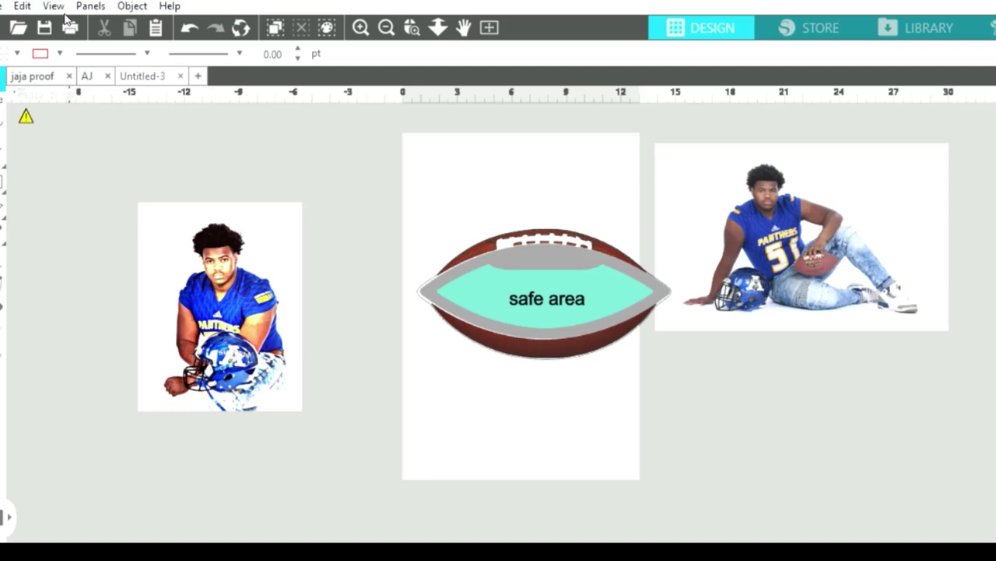
click(67, 22)
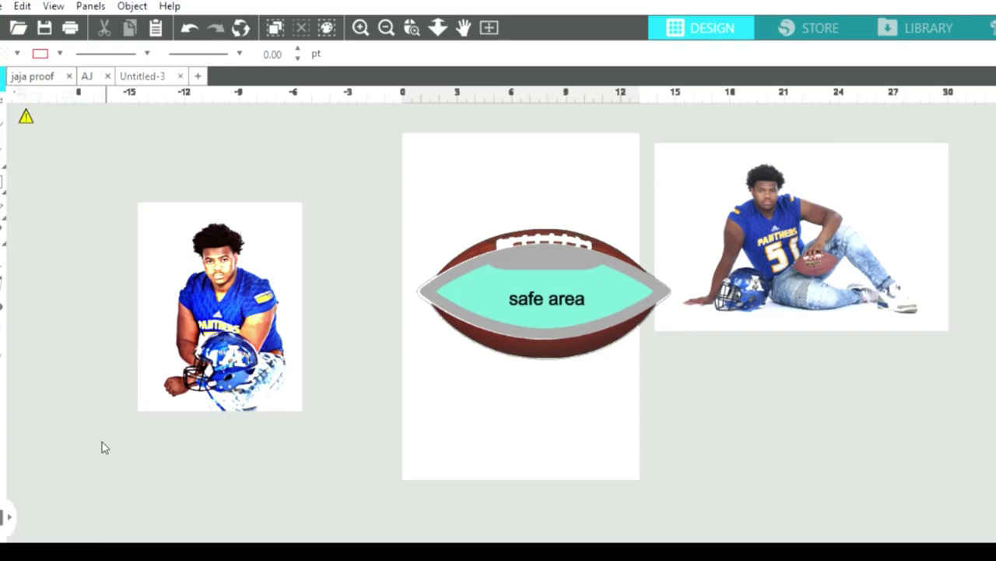
drag(224, 309, 198, 284)
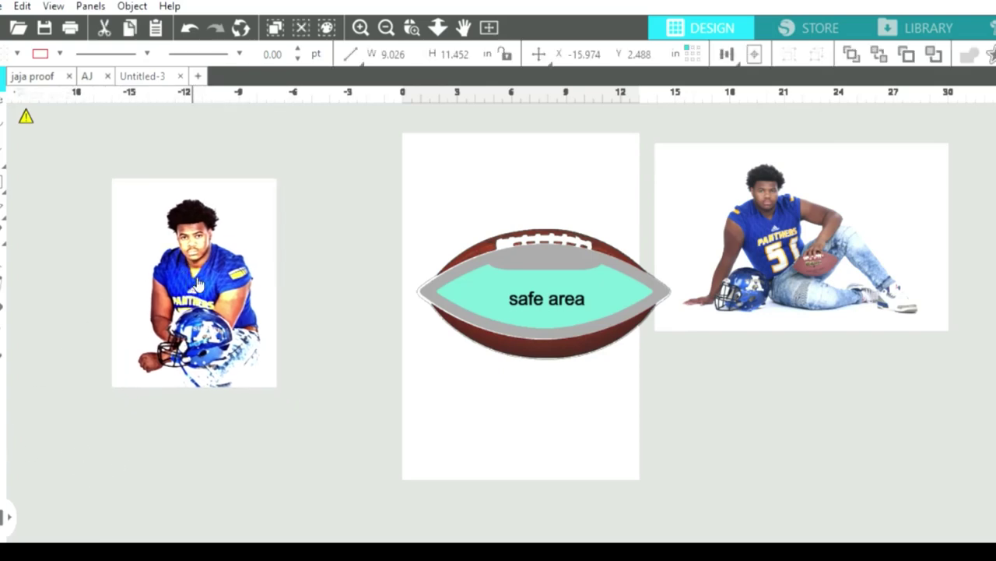
key(Escape)
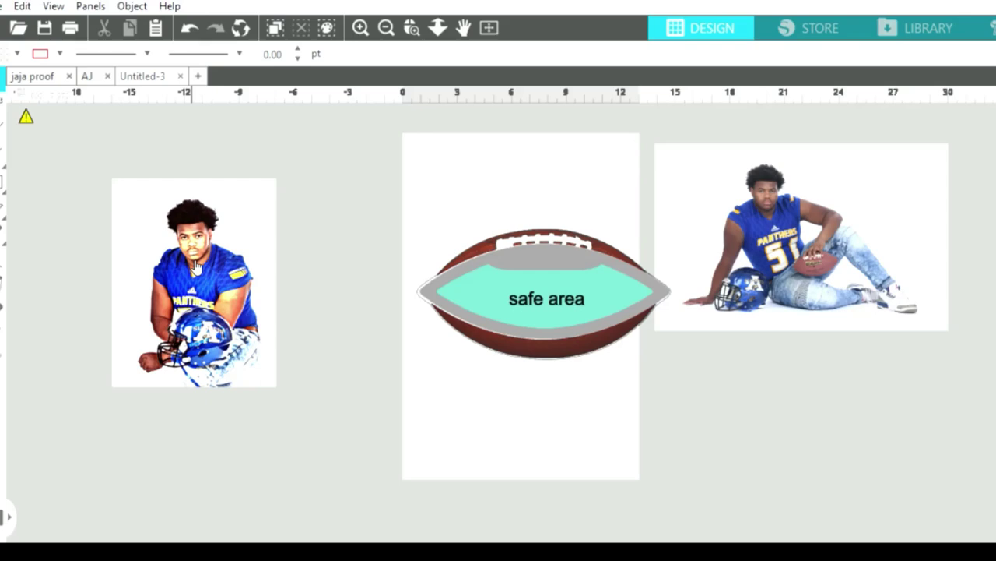
drag(751, 262, 758, 333)
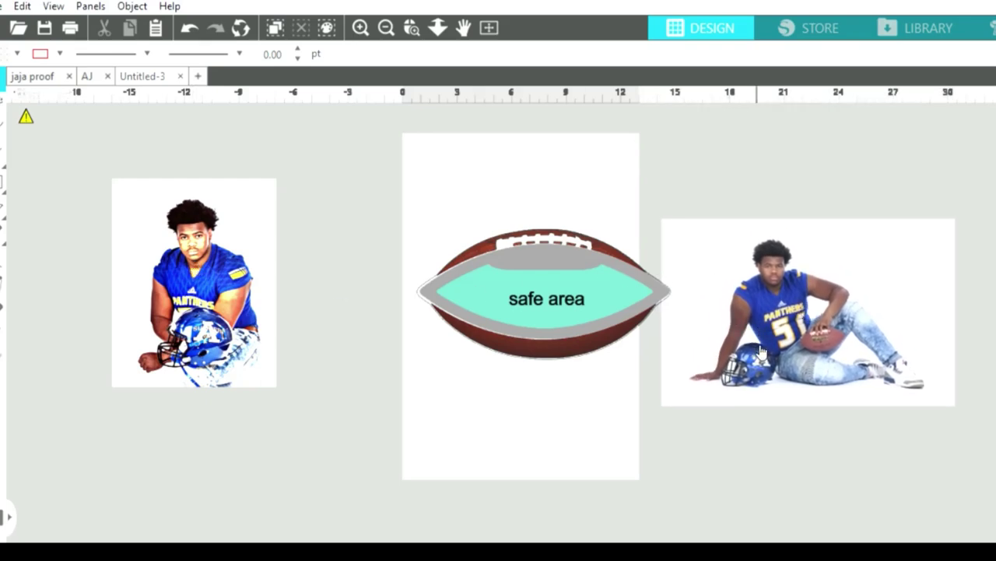
click(560, 314)
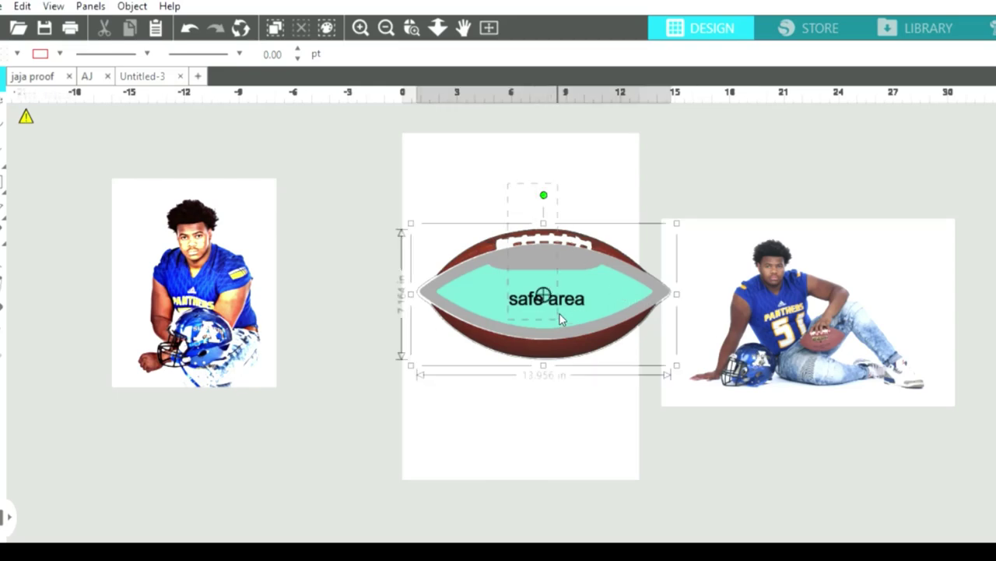
Drag the football template up and left into the upper part of the page.
drag(560, 321, 531, 289)
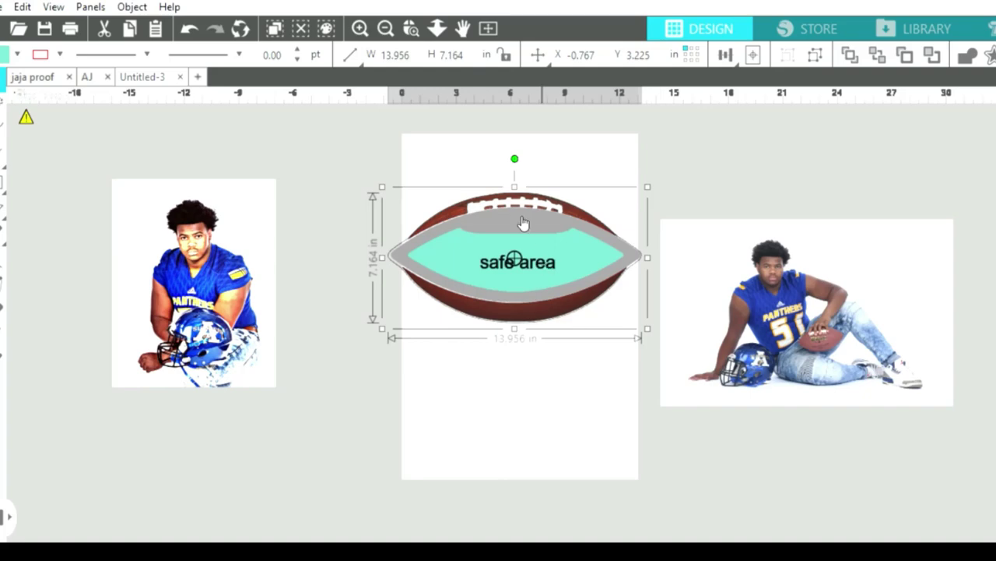
Shift the football slightly, then pull away and delete its brown shell.
click(550, 149)
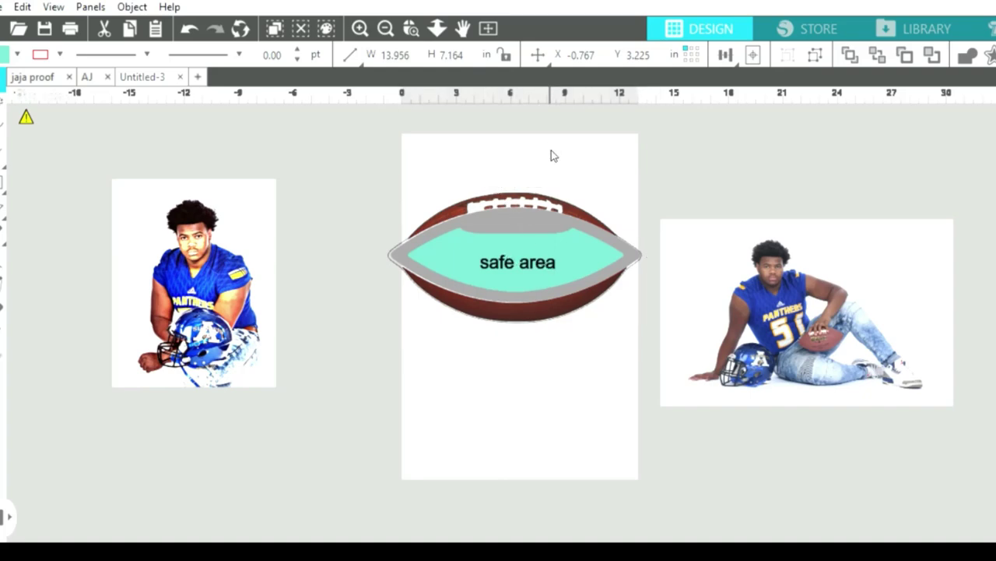
mouse_move(527, 184)
mouse_down()
mouse_move(545, 200)
mouse_move(525, 196)
mouse_up()
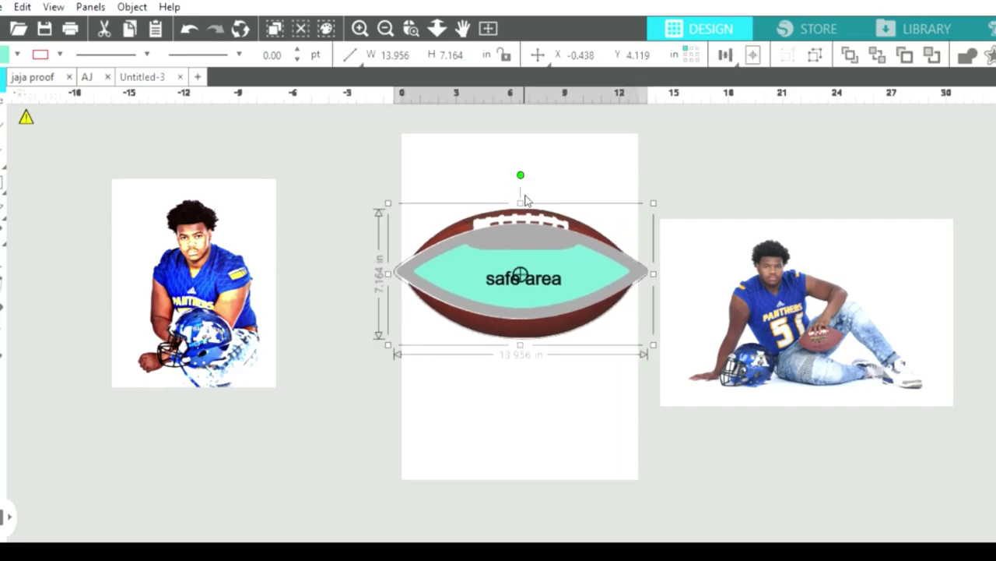
click(529, 354)
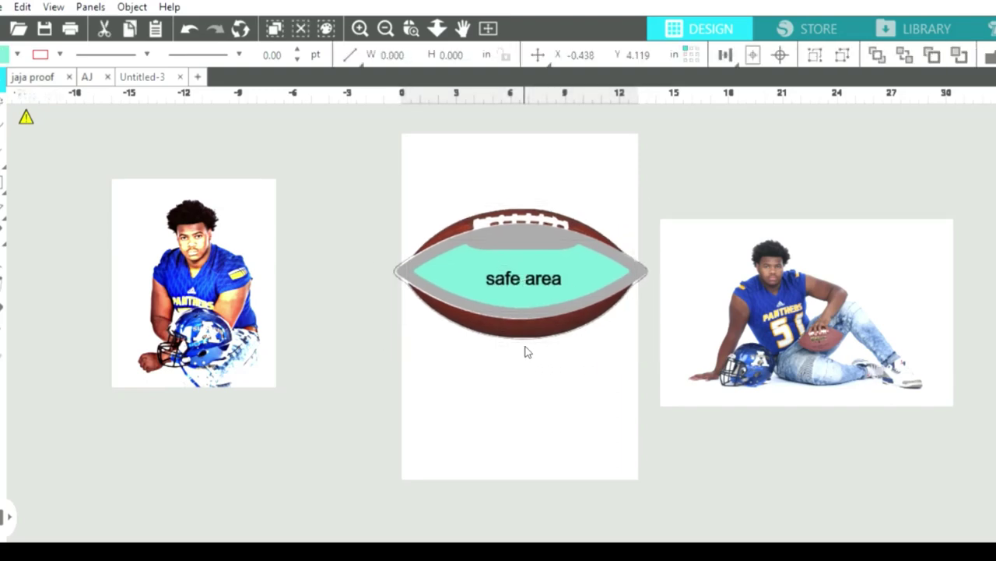
drag(538, 318, 888, 537)
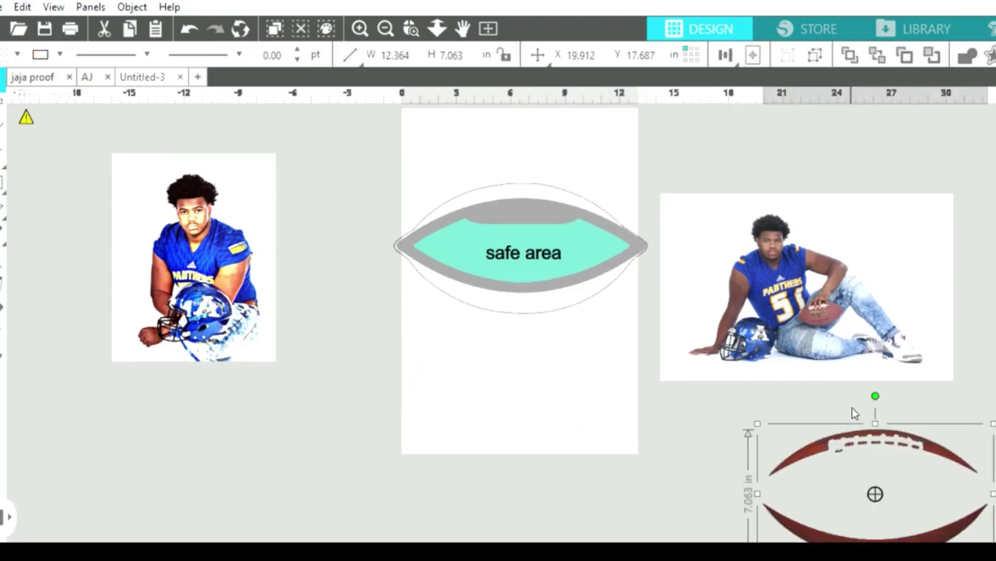
key(Delete)
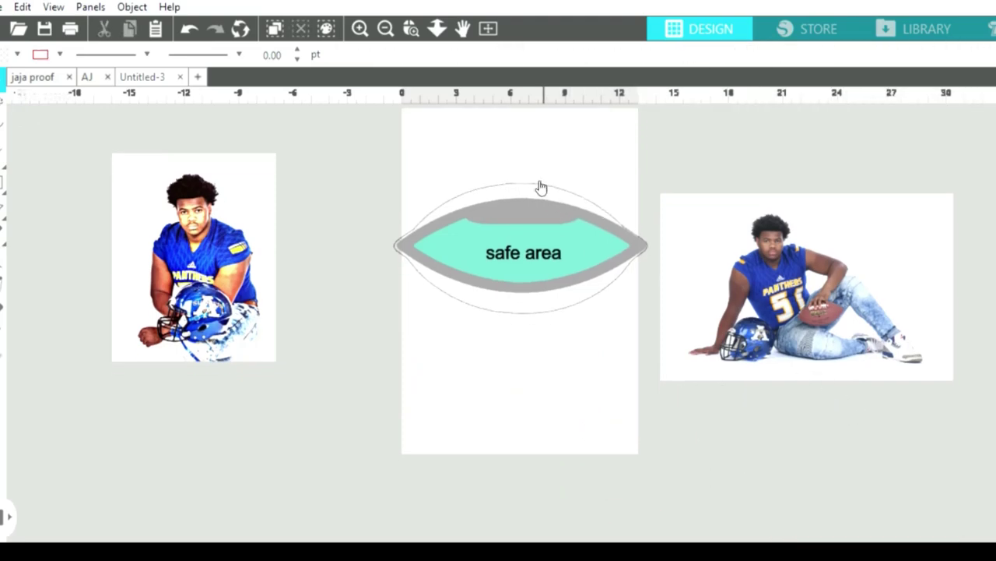
Delete the thin outline and safe area text, moving the teal fill below the grey ring.
drag(534, 181, 499, 319)
key(Delete)
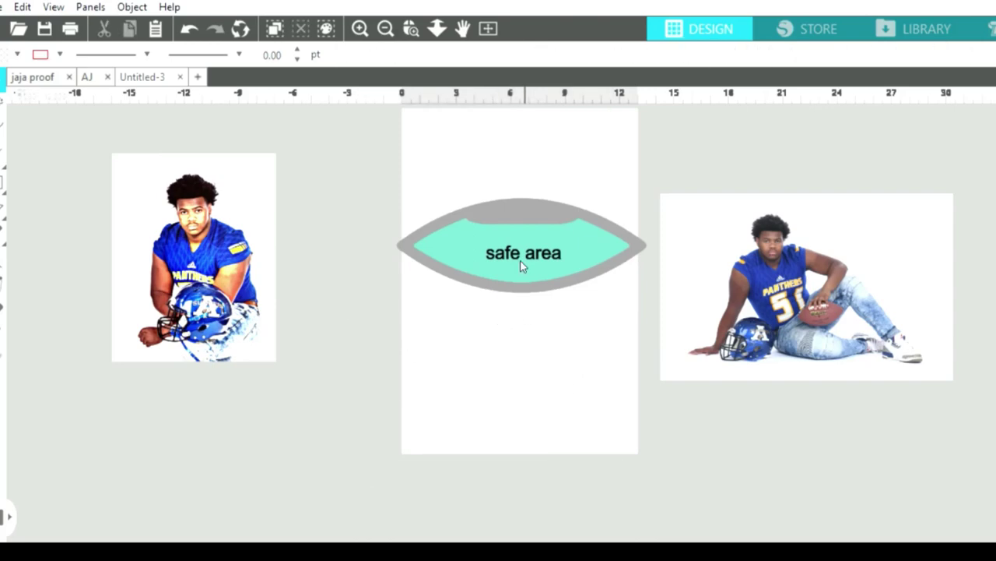
drag(505, 251, 478, 338)
click(512, 241)
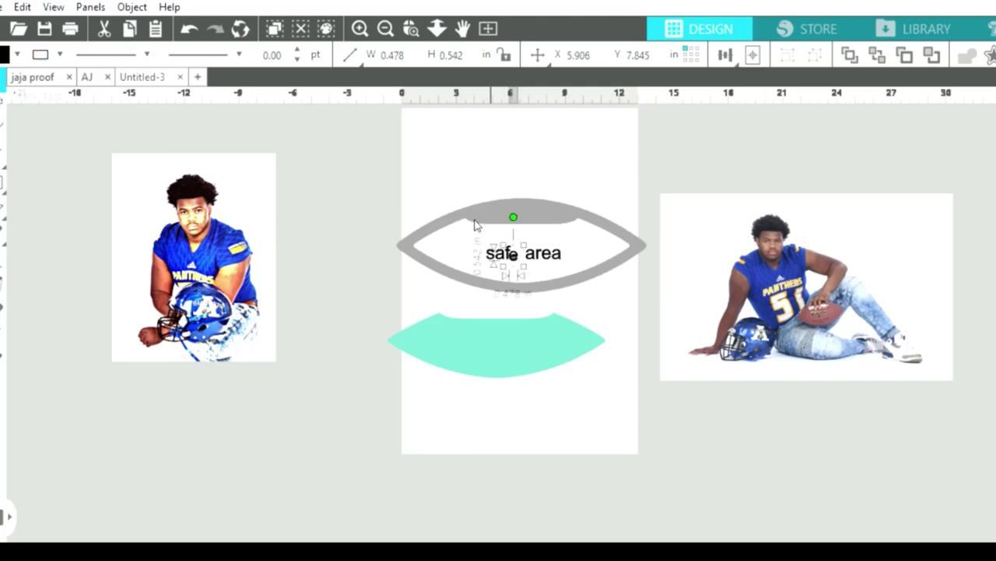
key(Delete)
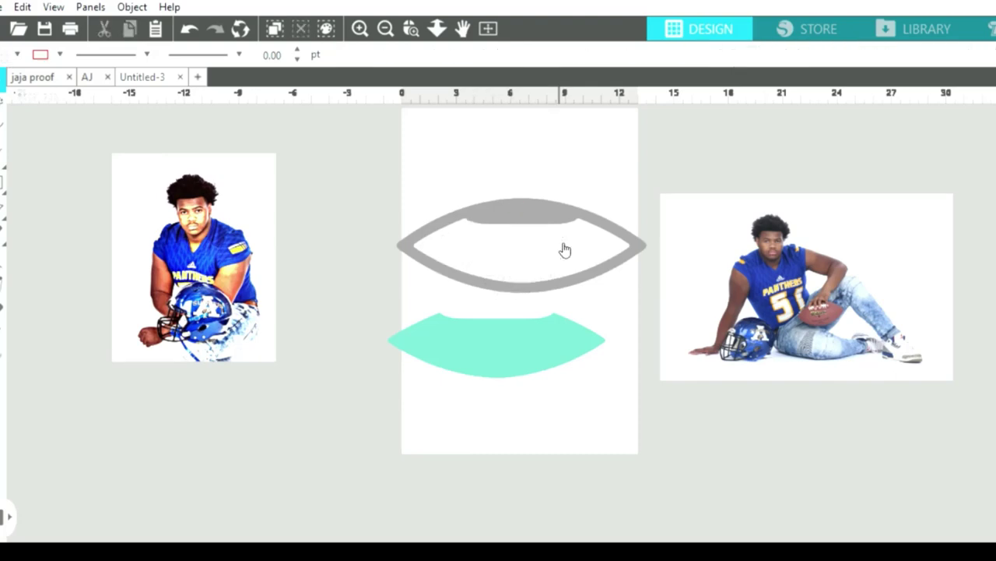
Release the grey ring's compound path and delete its inner piece, leaving a solid grey football.
click(489, 269)
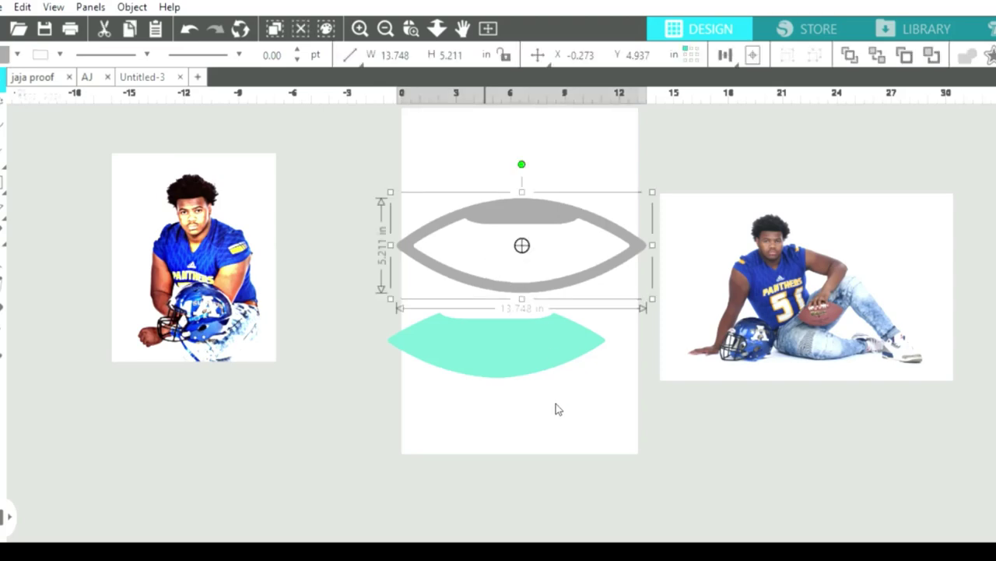
key(ctrl+shift+e)
click(605, 216)
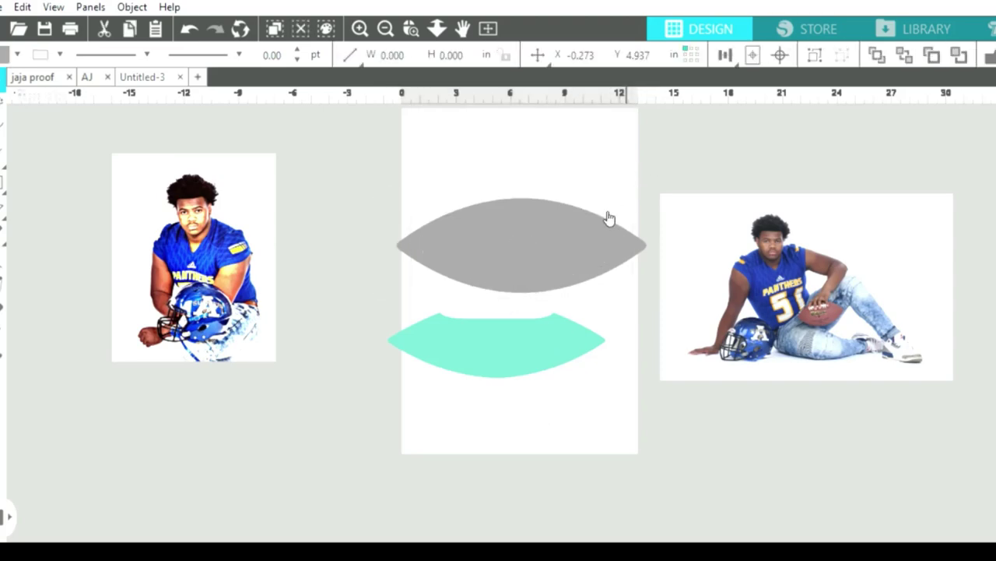
drag(605, 216, 571, 285)
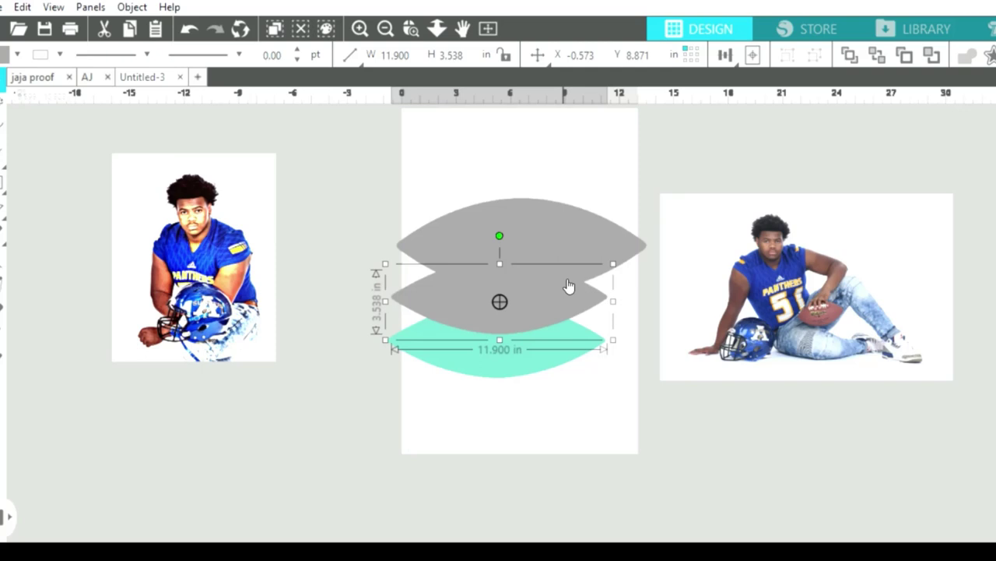
key(Delete)
click(554, 254)
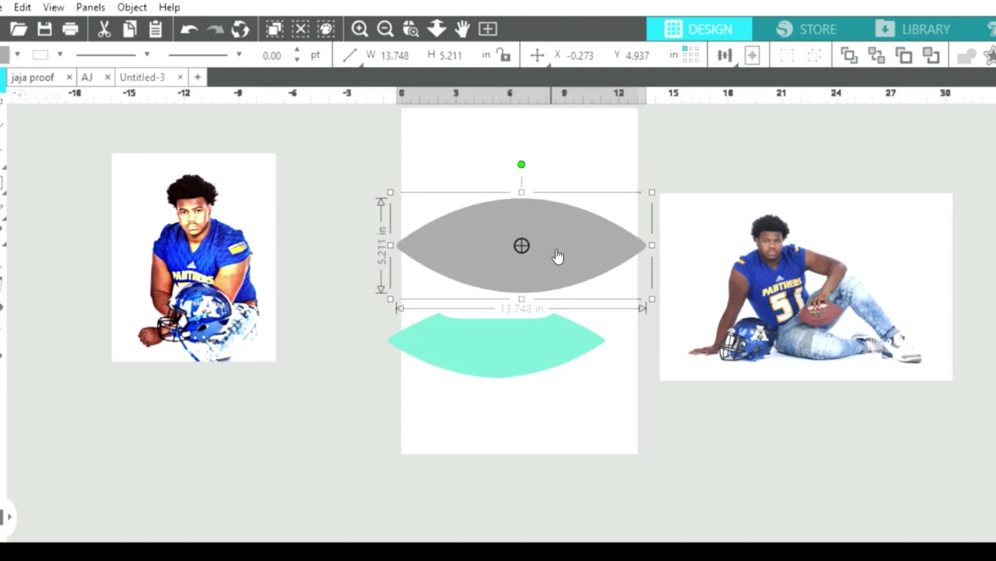
Nudge the seated player photo lower and right, then pan to show empty canvas beyond it.
scroll(554, 276, up, 1)
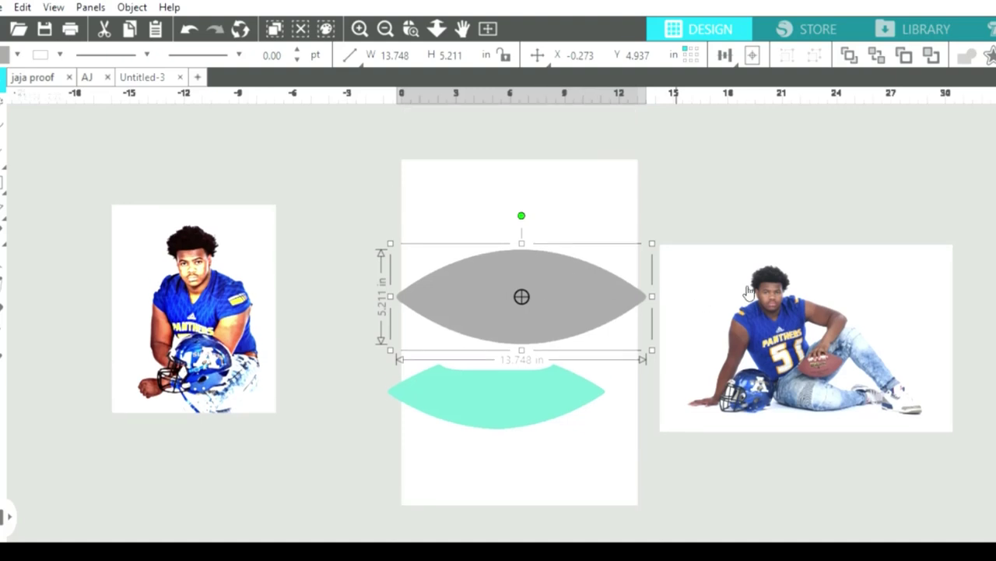
drag(814, 273, 823, 299)
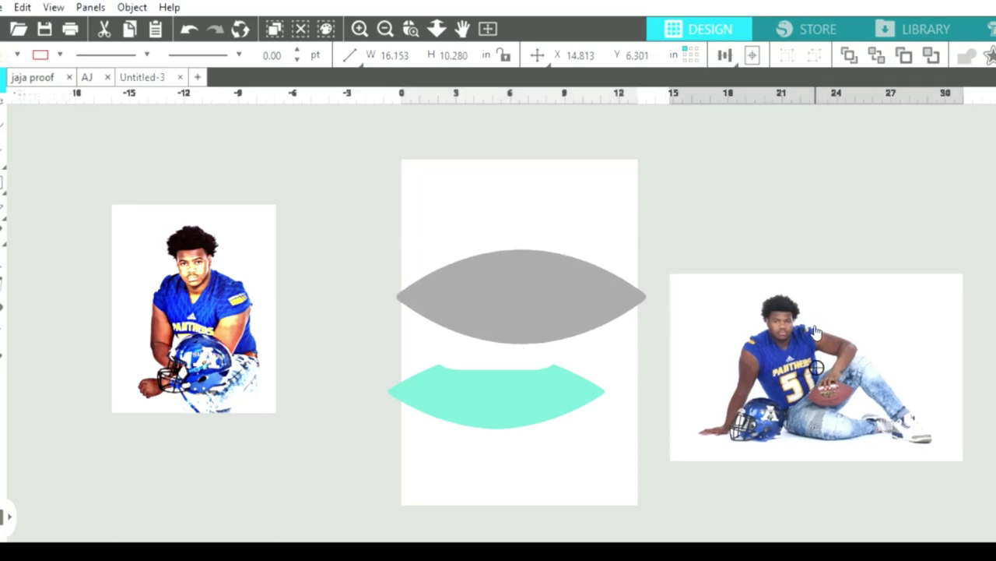
click(815, 332)
key(Delete)
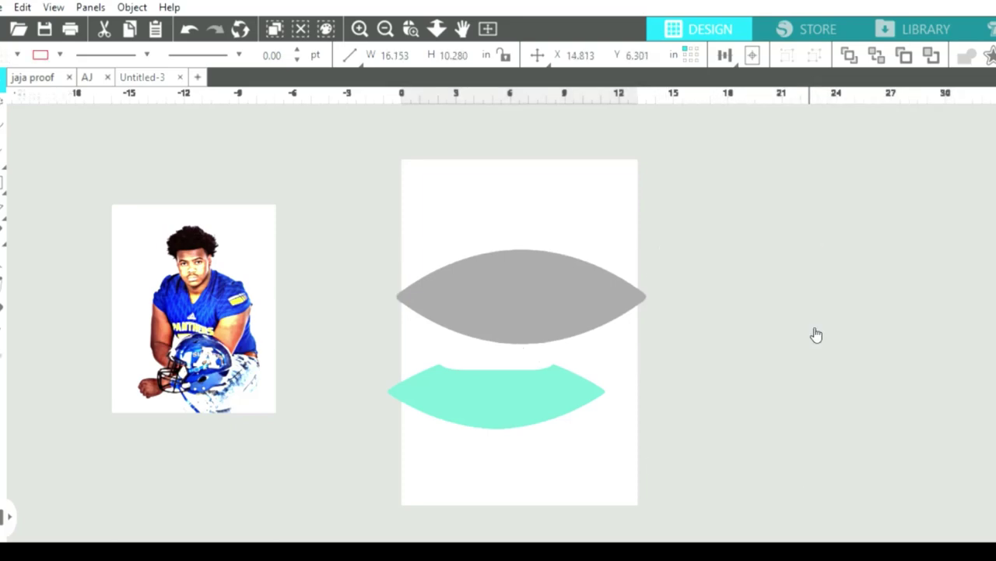
click(198, 28)
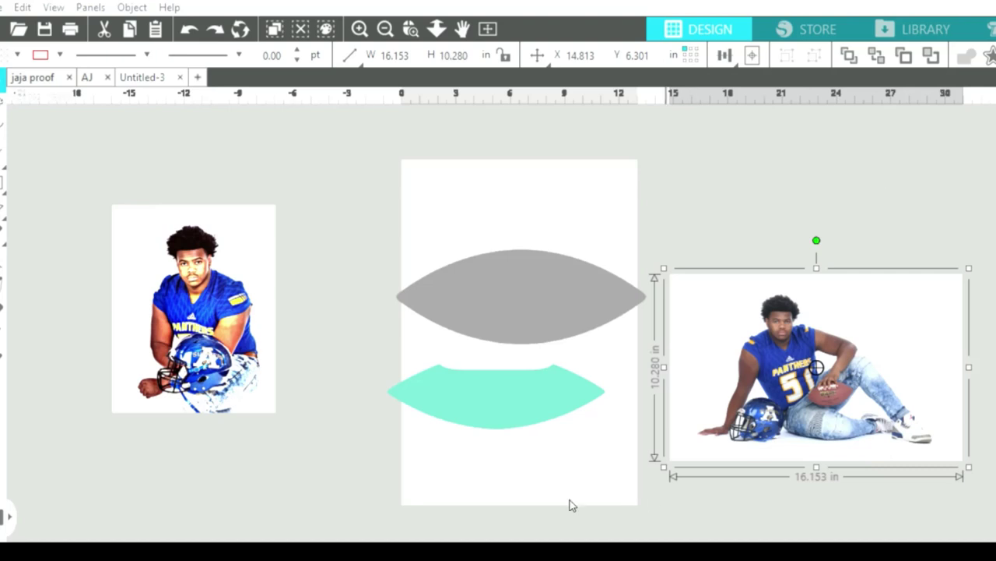
drag(524, 537, 639, 529)
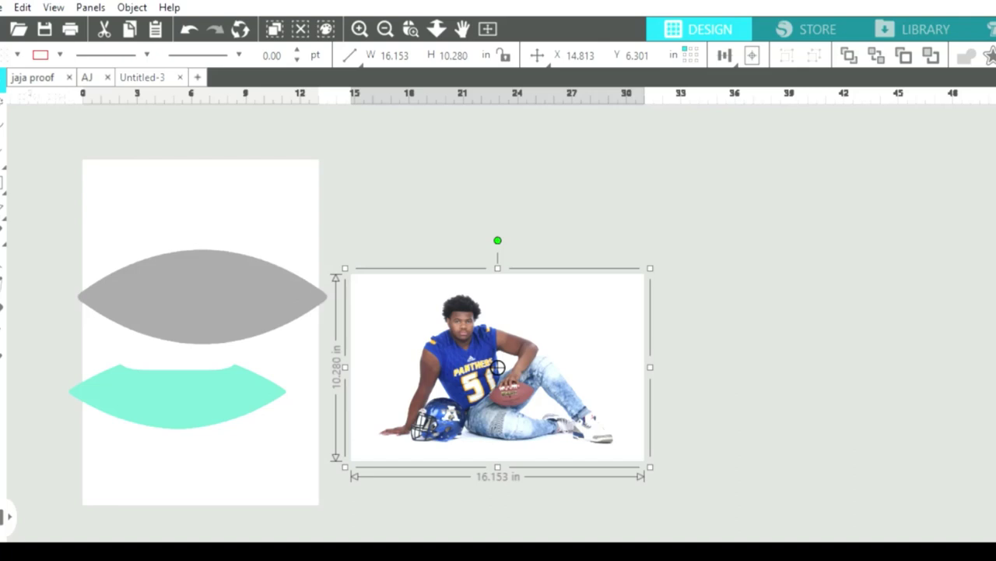
Draw a trace area box around the whole seated player photo.
click(846, 165)
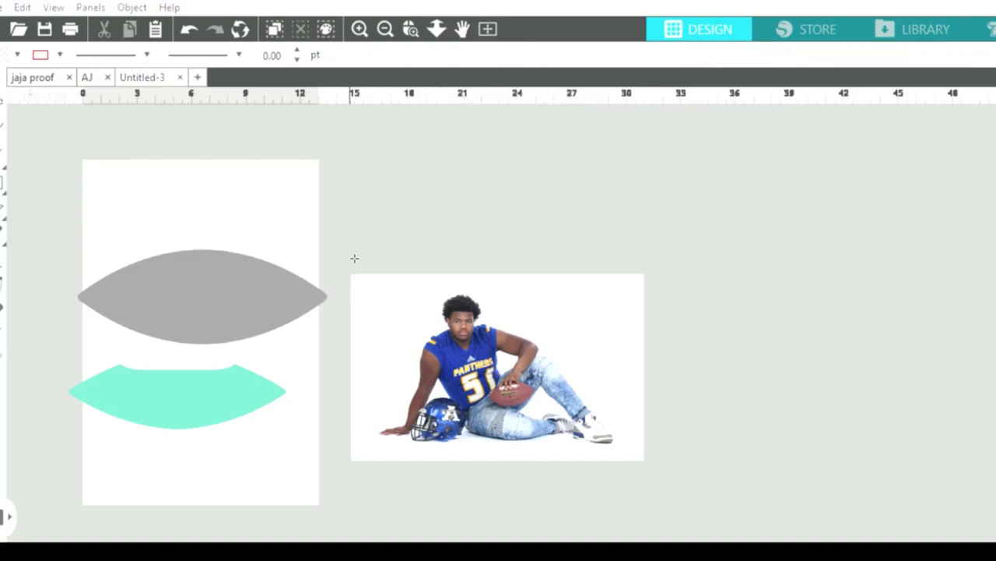
drag(350, 262, 643, 439)
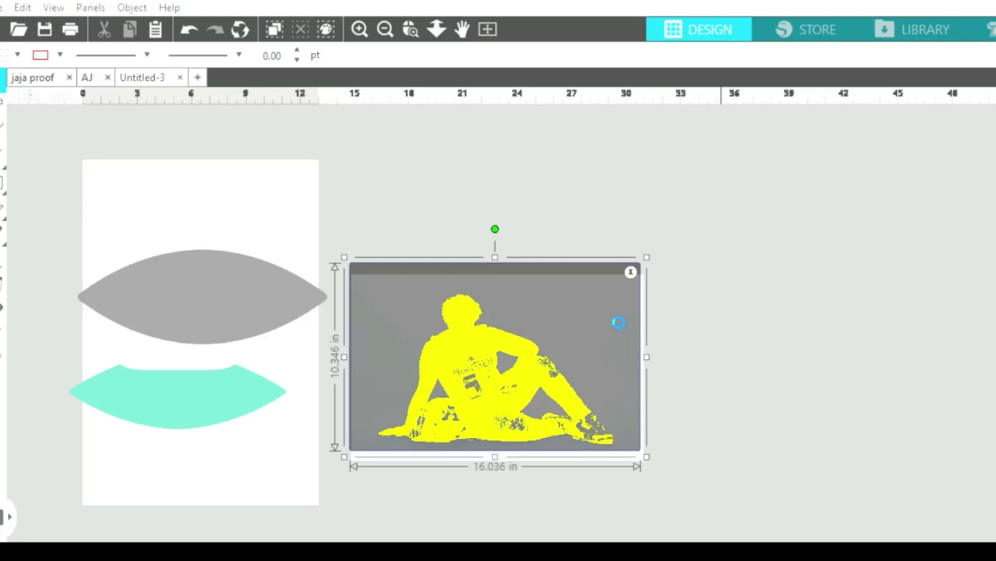
Drag the traced silhouette off the player photo and delete it.
mouse_move(615, 319)
mouse_down()
mouse_move(678, 334)
mouse_move(762, 318)
mouse_move(763, 373)
mouse_move(912, 379)
mouse_up()
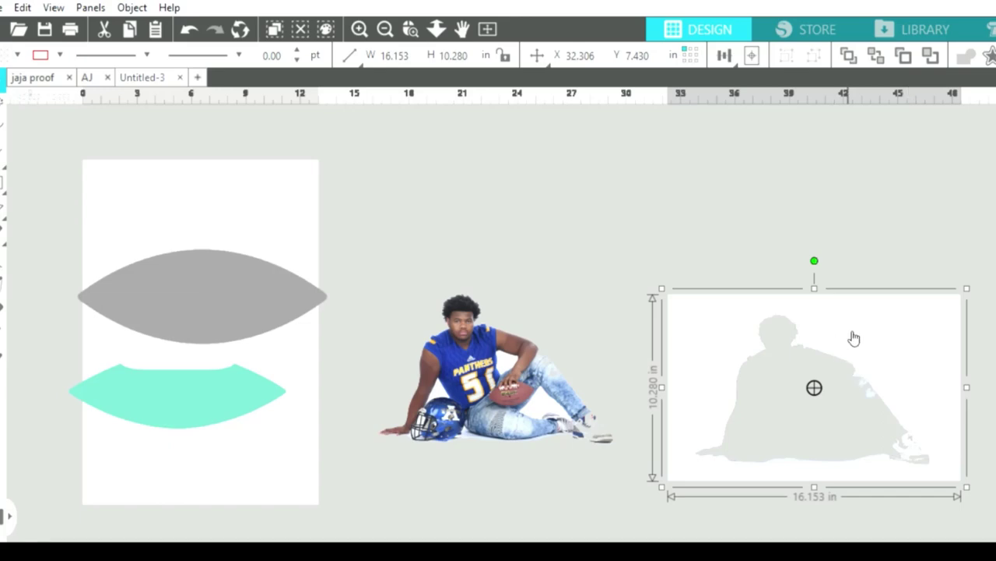
key(Delete)
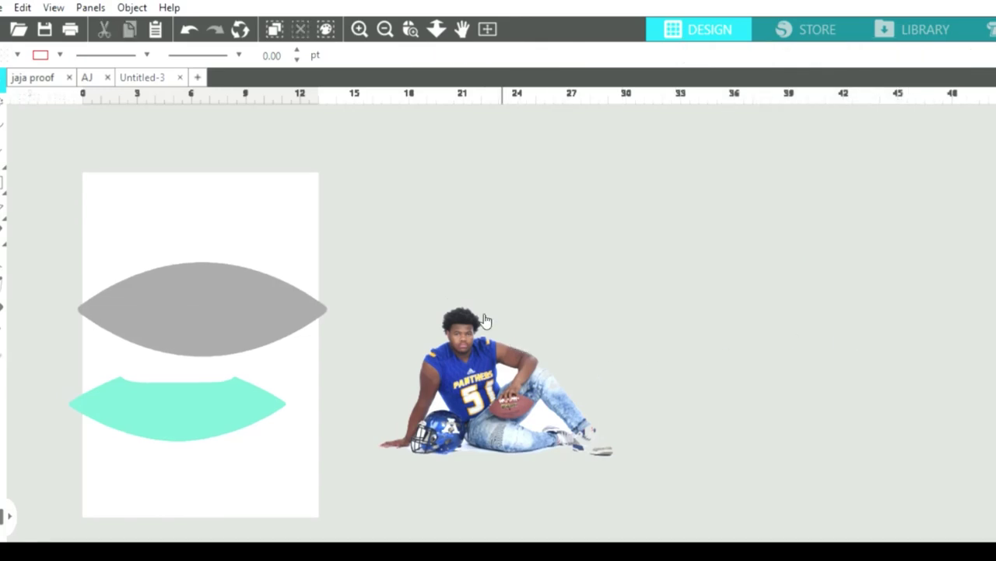
Give the sitting player photo a thin white offset outline.
scroll(592, 522, left, 5)
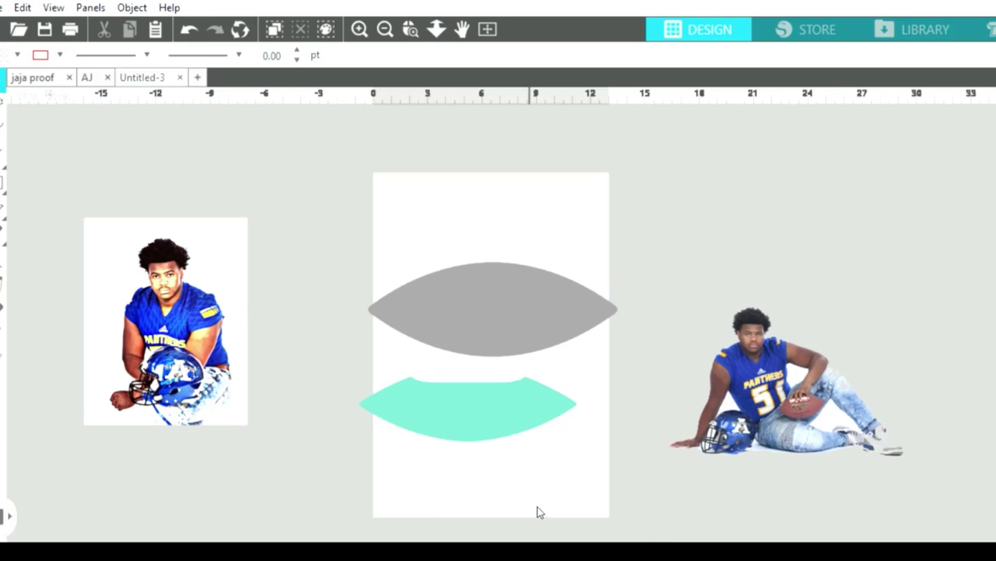
click(790, 372)
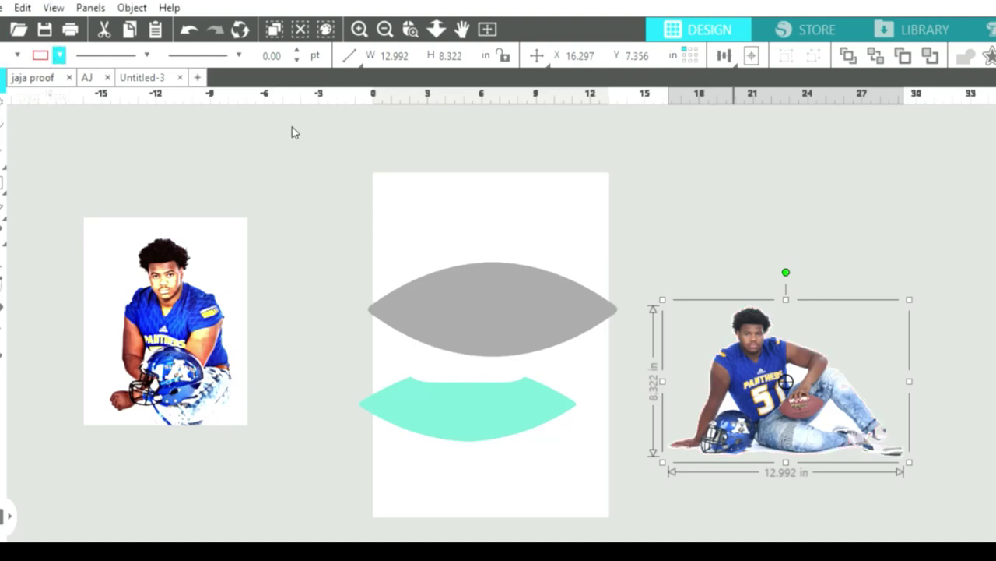
click(451, 168)
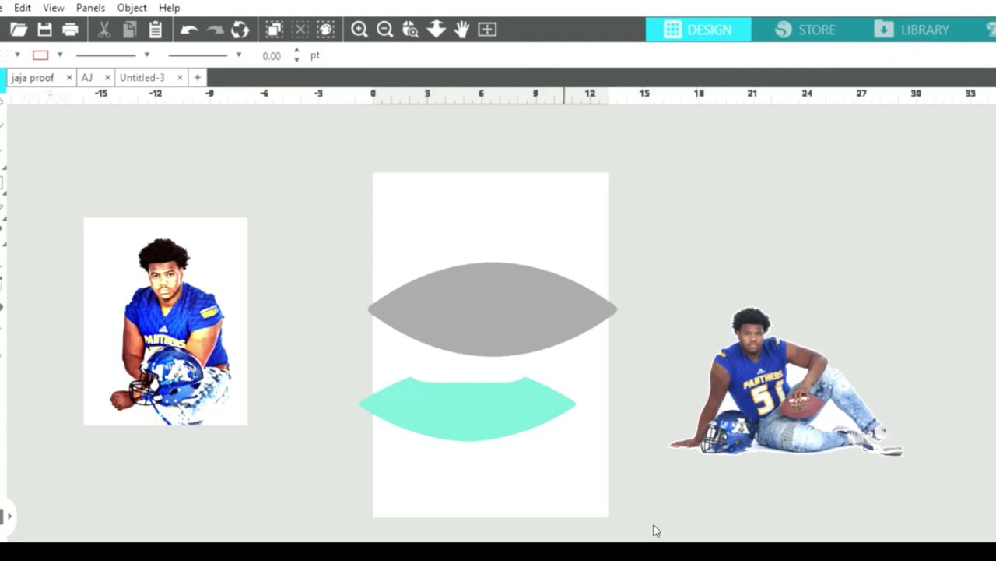
scroll(576, 534, right, 4)
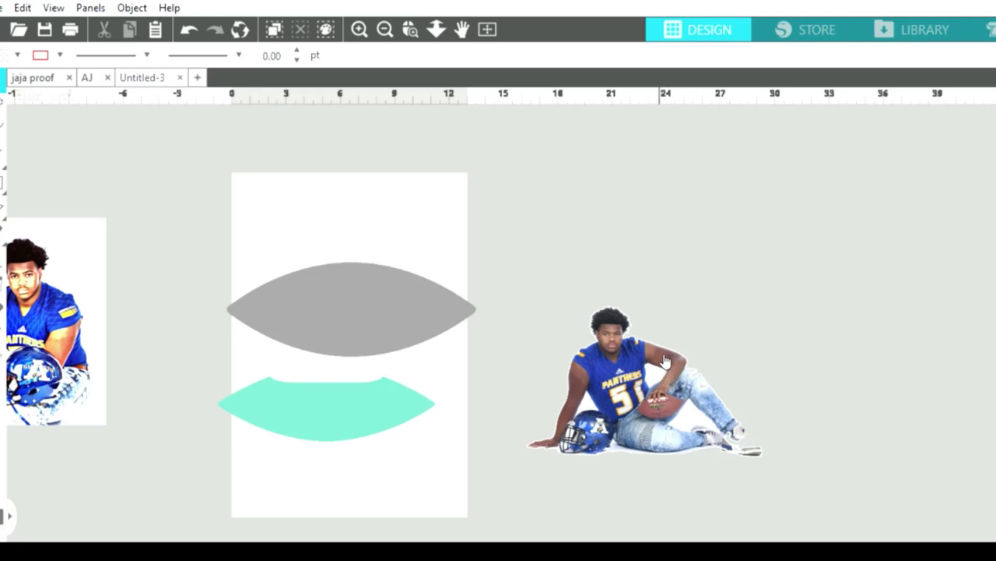
click(652, 360)
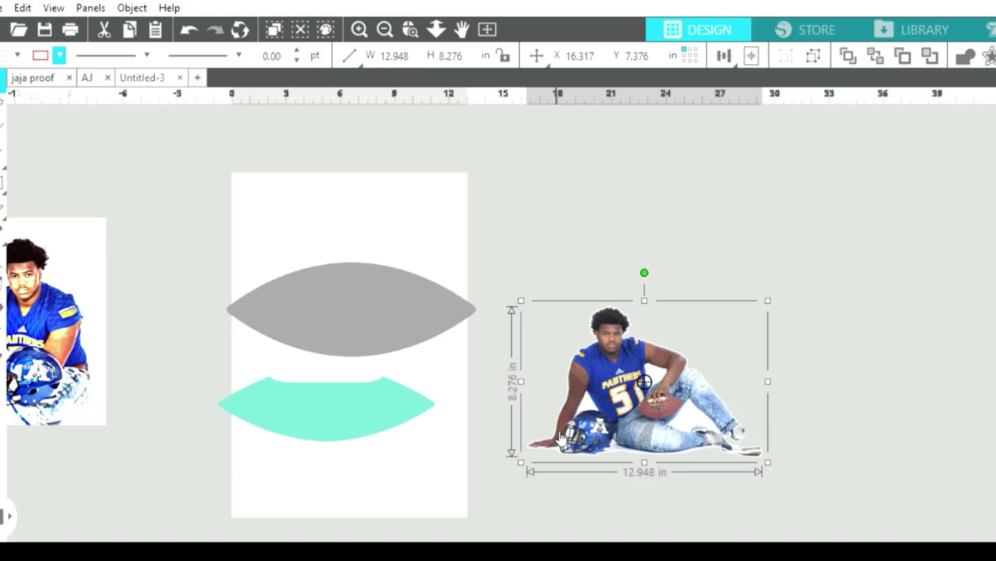
Delete the old white outline and reselect the photo with its wider white offset border.
drag(620, 384, 609, 404)
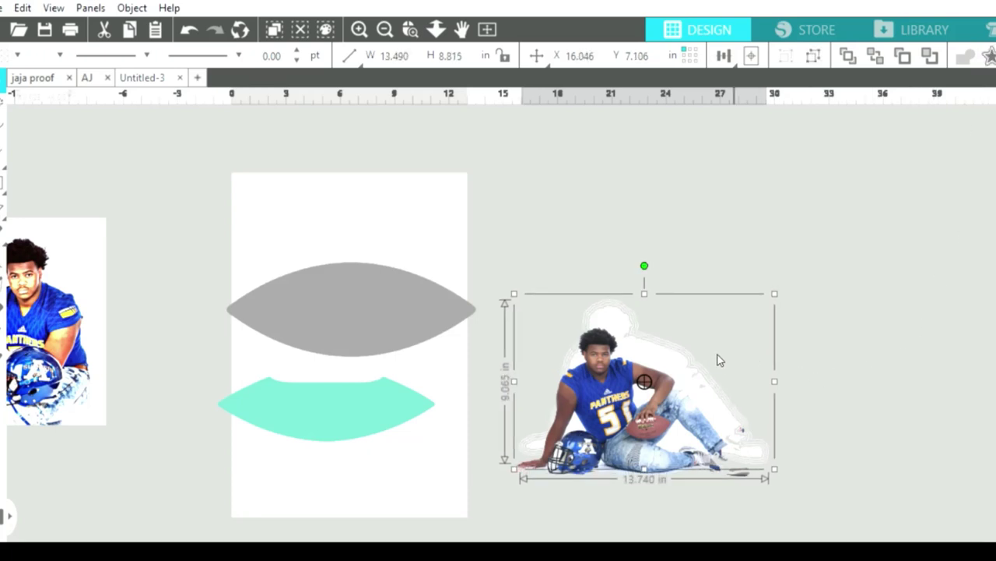
drag(710, 363, 717, 215)
key(Delete)
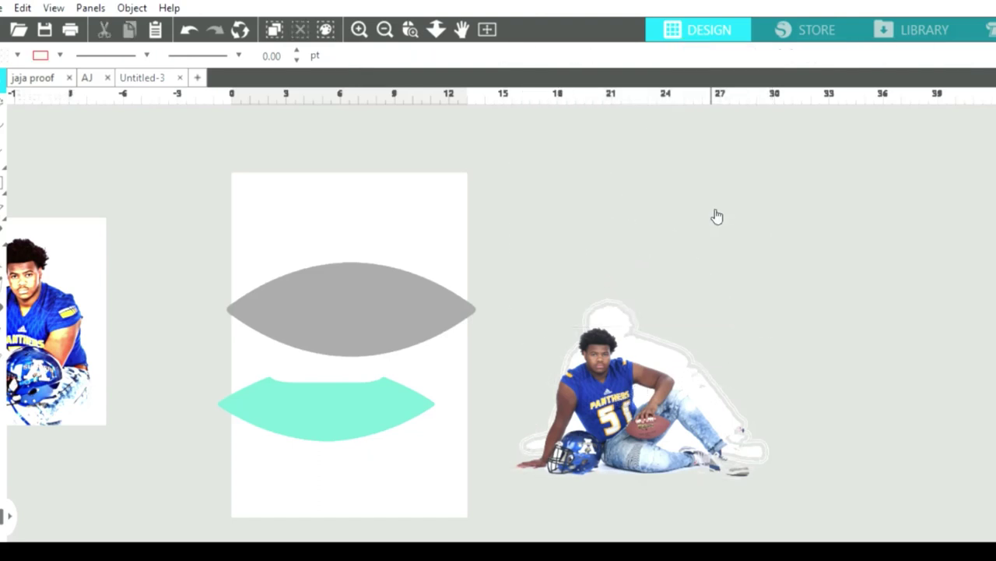
click(706, 356)
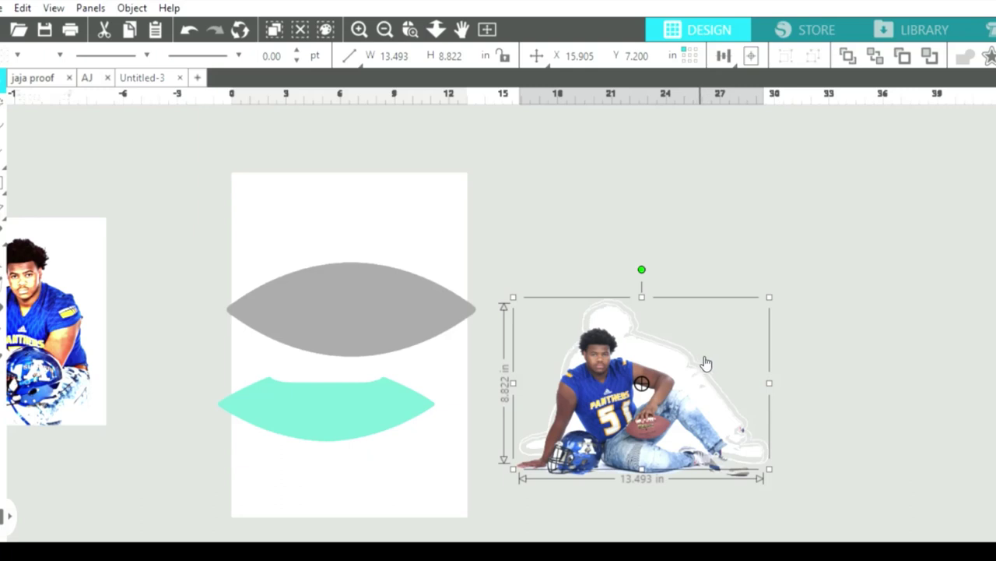
click(705, 362)
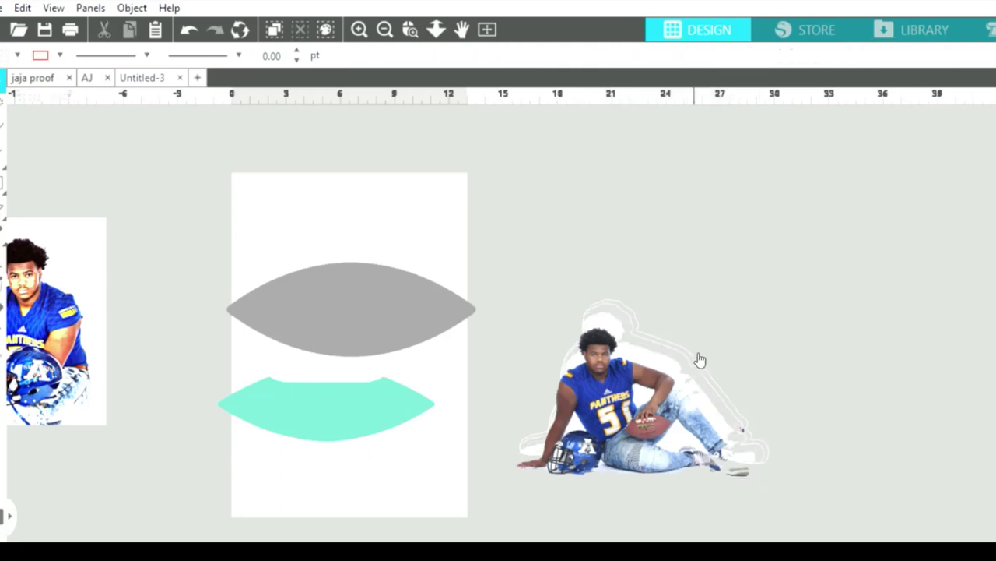
click(701, 358)
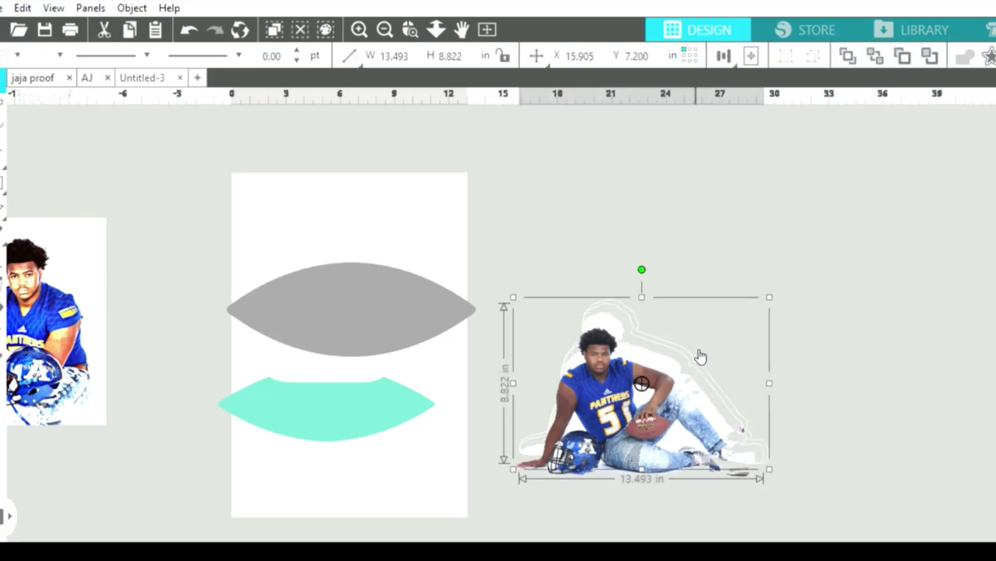
click(701, 357)
click(709, 363)
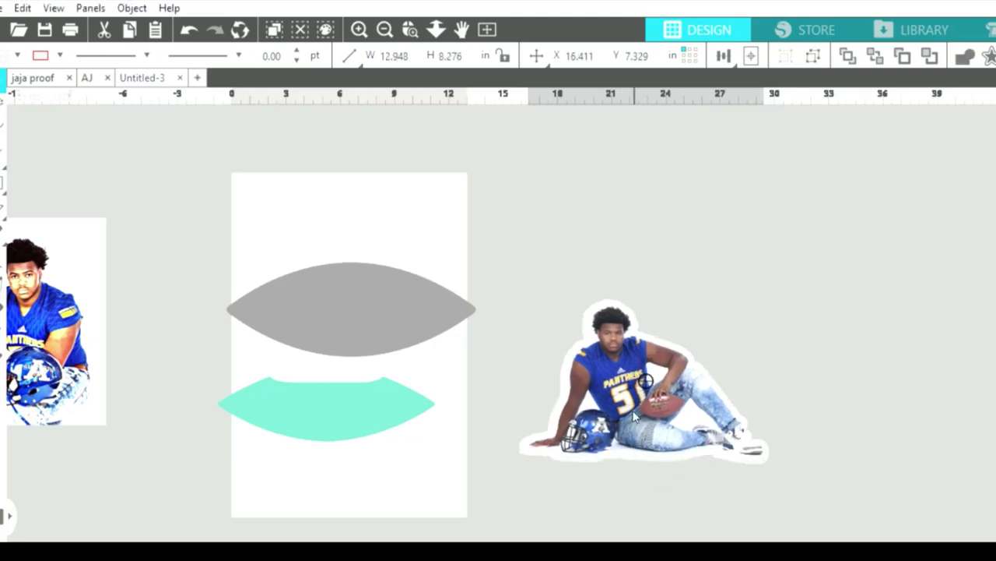
Reposition the photo inside its border and enlarge it to about 13.856 × 9.065 in.
drag(634, 417, 634, 372)
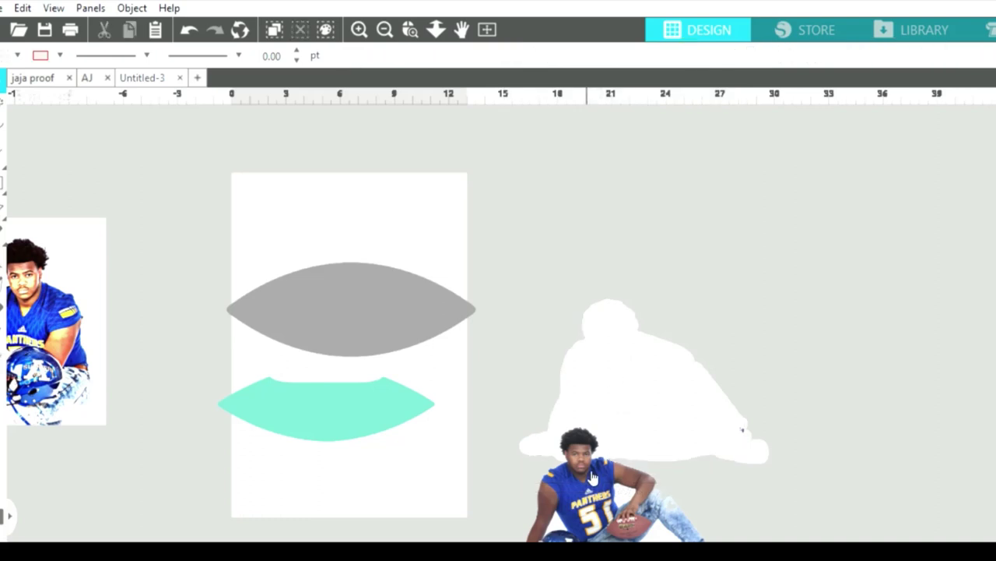
drag(591, 477, 620, 352)
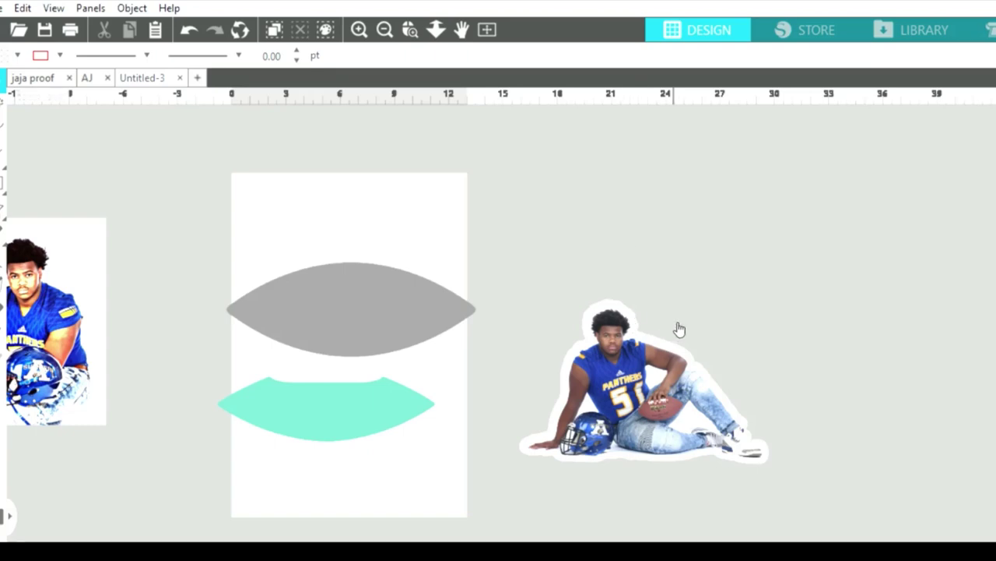
click(612, 361)
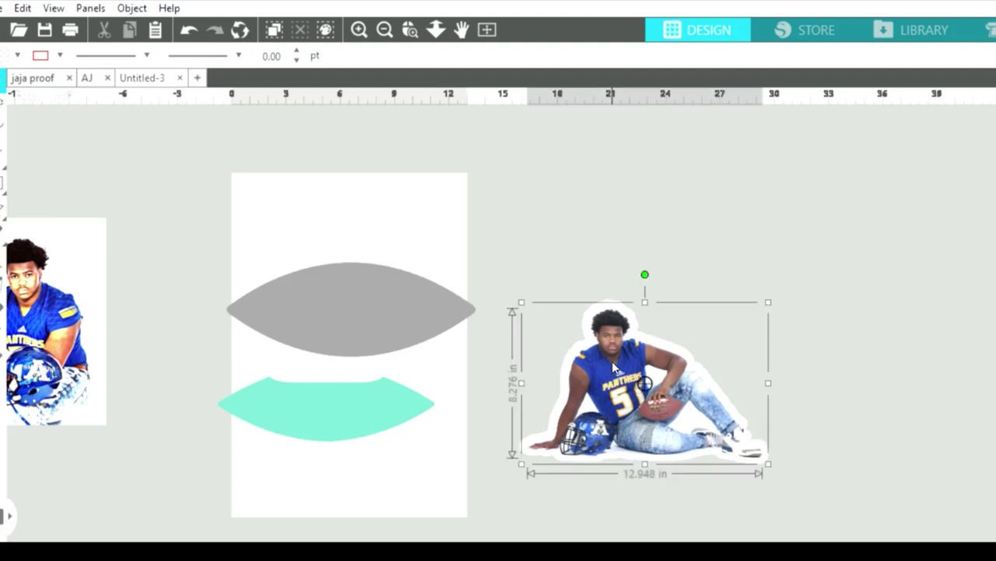
drag(520, 287, 518, 282)
drag(604, 357, 609, 355)
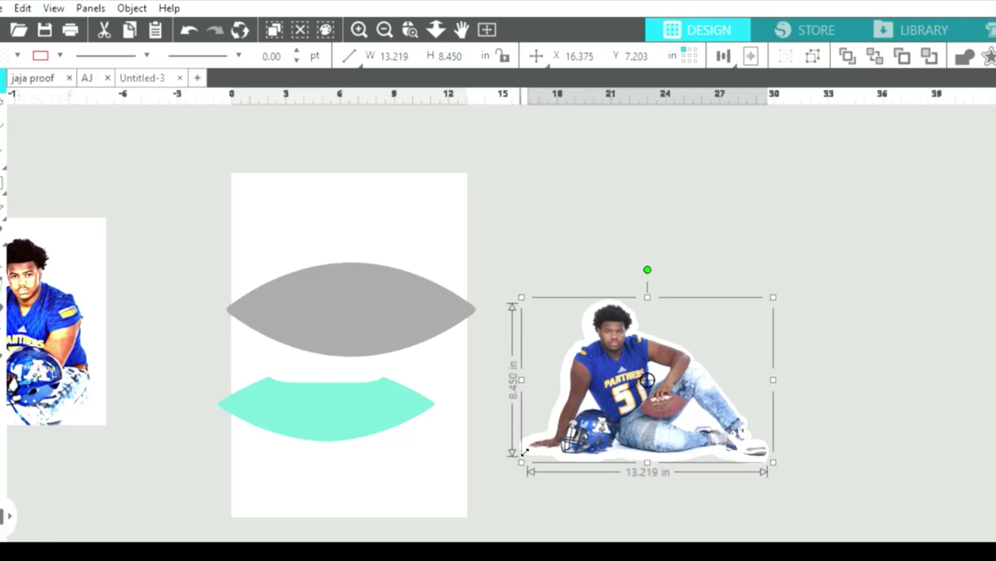
drag(521, 458, 511, 455)
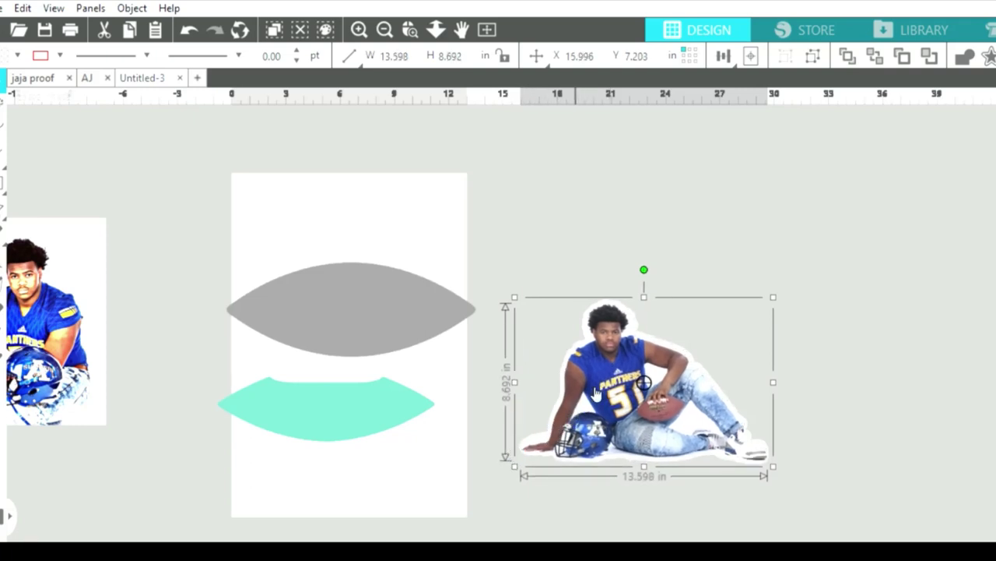
drag(601, 382, 597, 383)
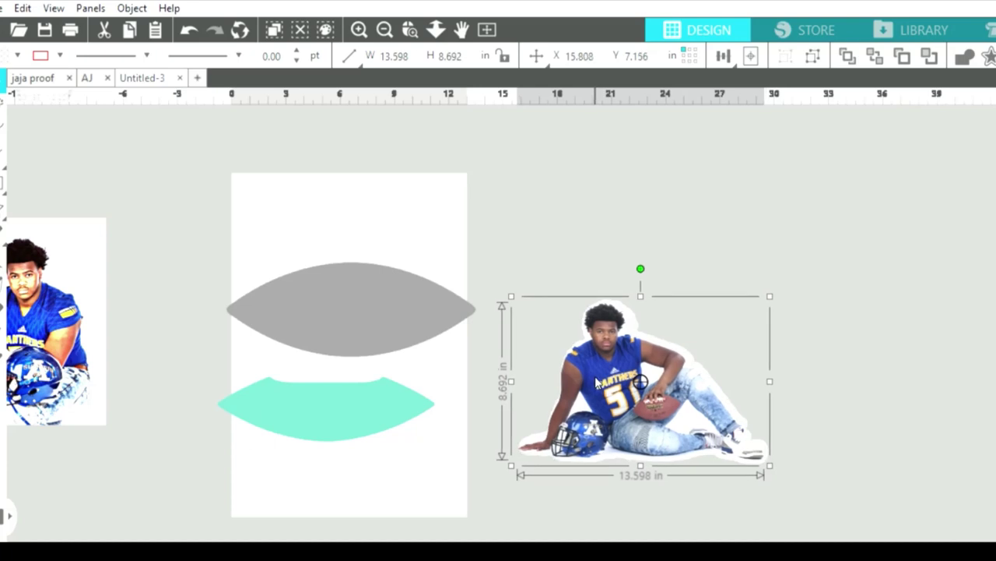
Select the bordered player photo and delete it.
click(806, 406)
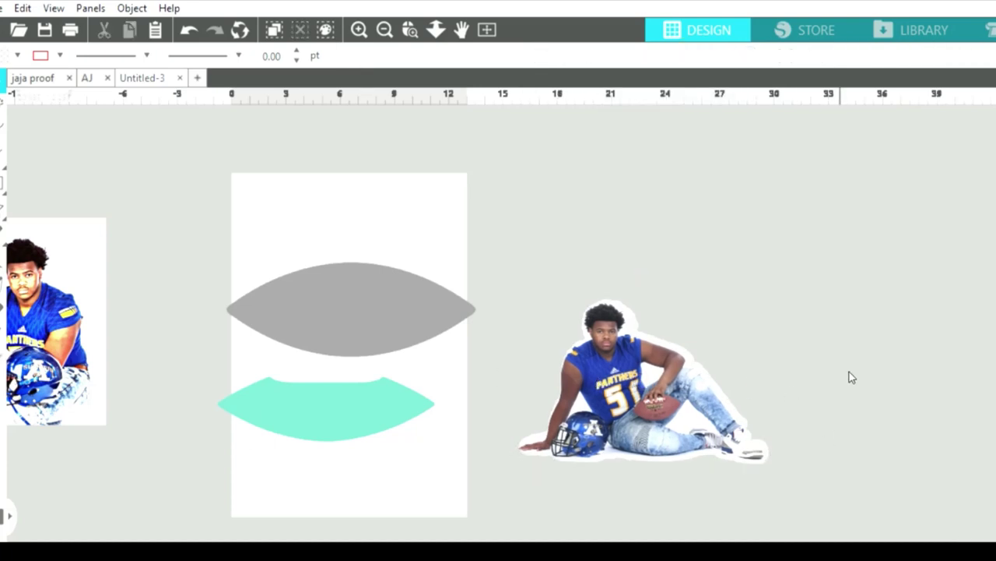
click(726, 423)
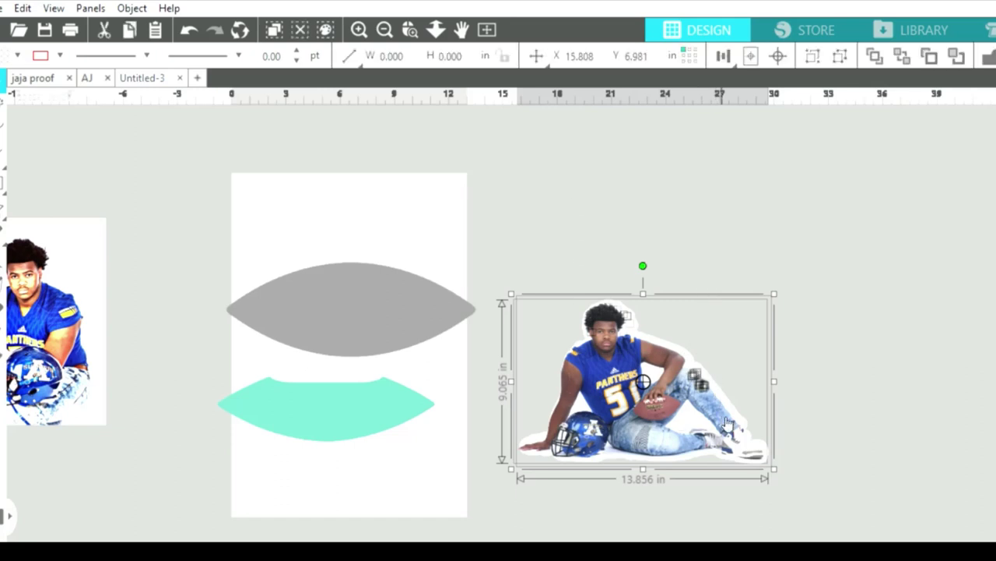
key(Delete)
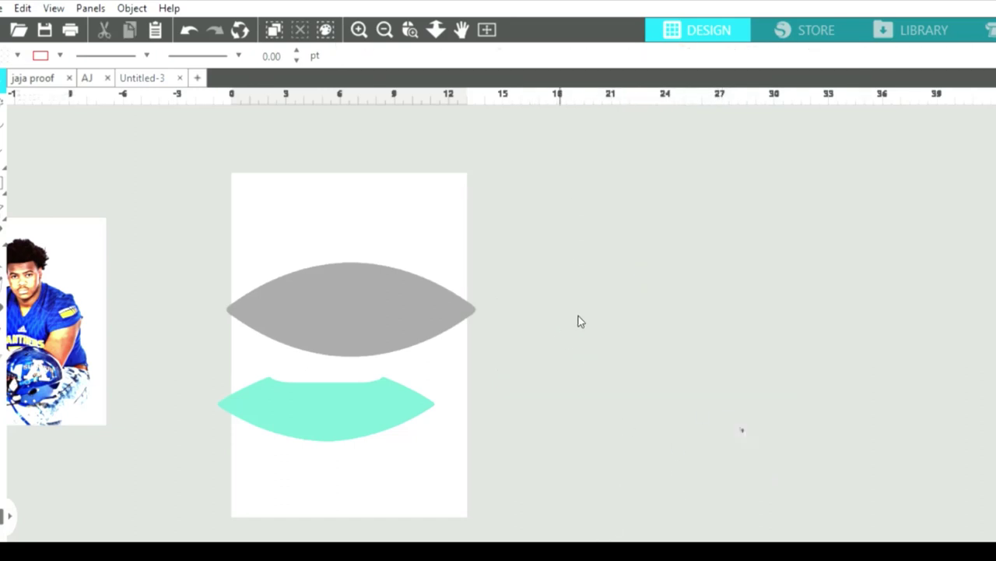
Box-select and delete the stray leftover fragments on the canvas.
drag(561, 328, 905, 497)
key(Delete)
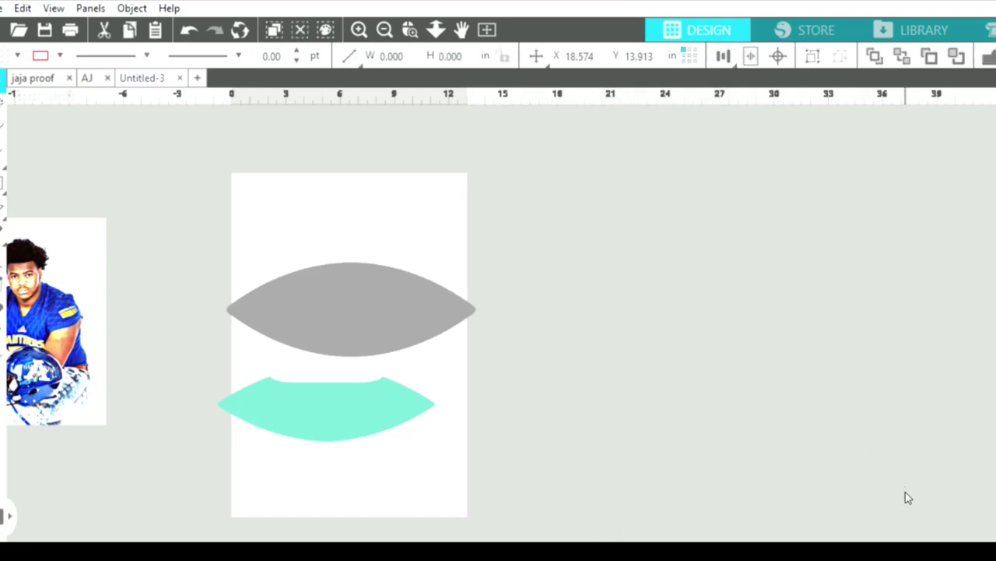
drag(512, 164, 864, 489)
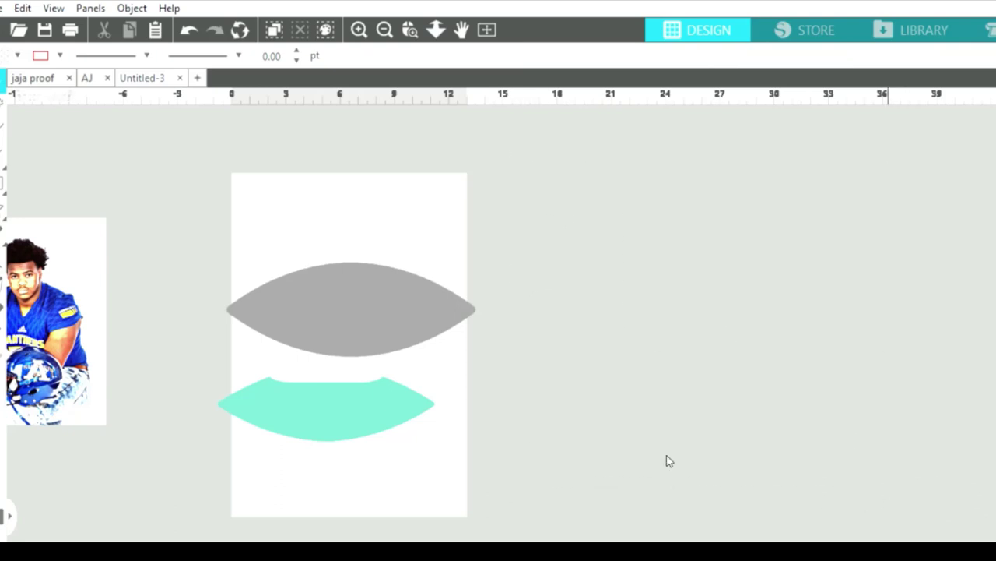
Delete the second player photo from the left side of the canvas.
scroll(454, 537, left, 3)
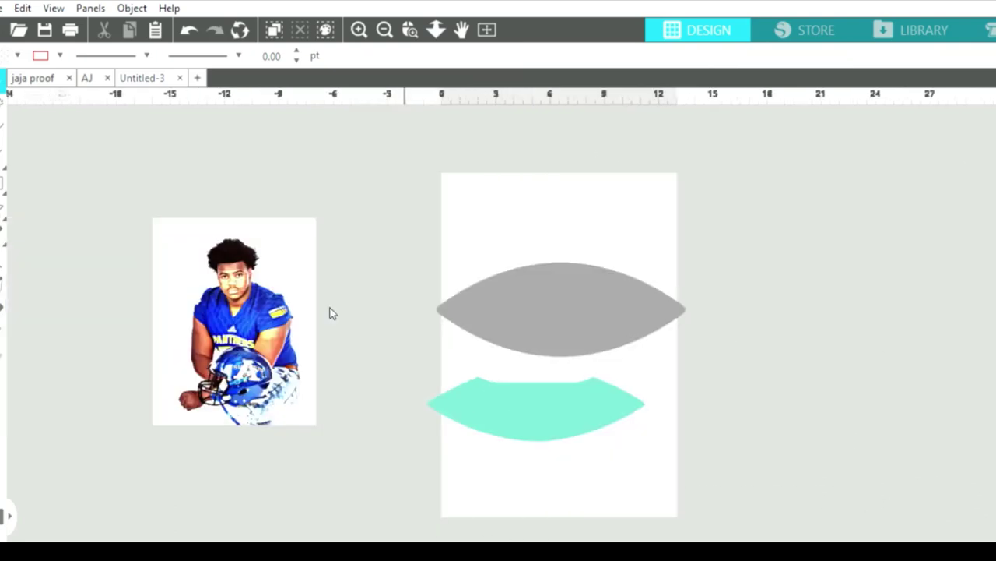
click(262, 278)
key(Delete)
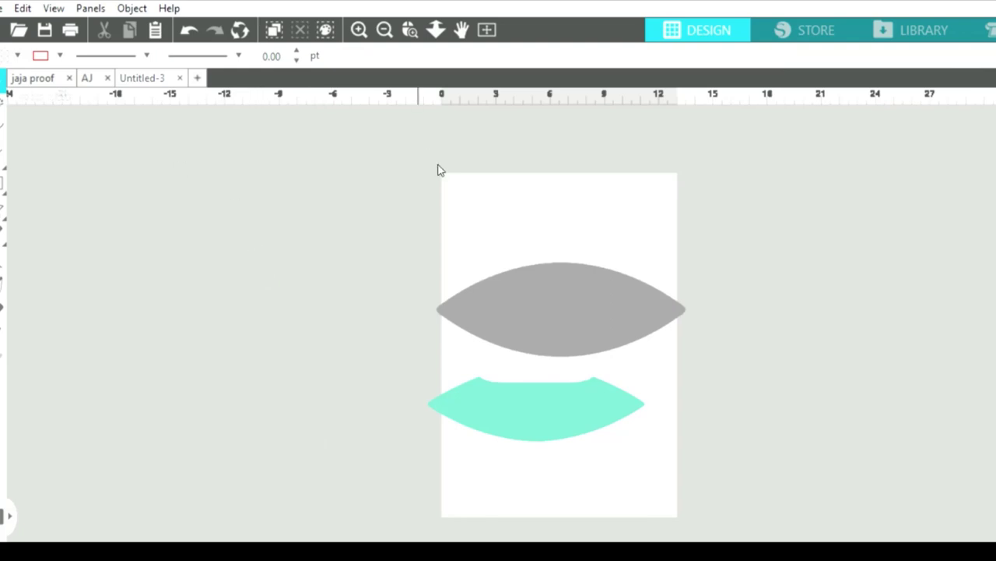
click(532, 278)
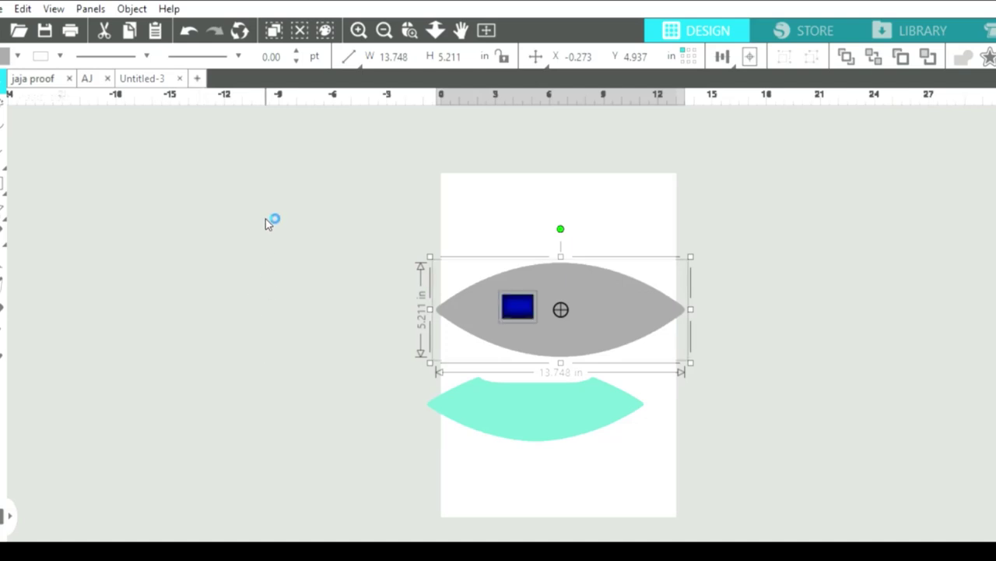
Place the blue gradient image and move it off the page to the upper left.
click(716, 360)
drag(533, 309, 444, 382)
drag(366, 348, 334, 309)
Lay the grey lens over the image's upper area, resizing the image to about 14.585 × 11.472 in.
click(556, 301)
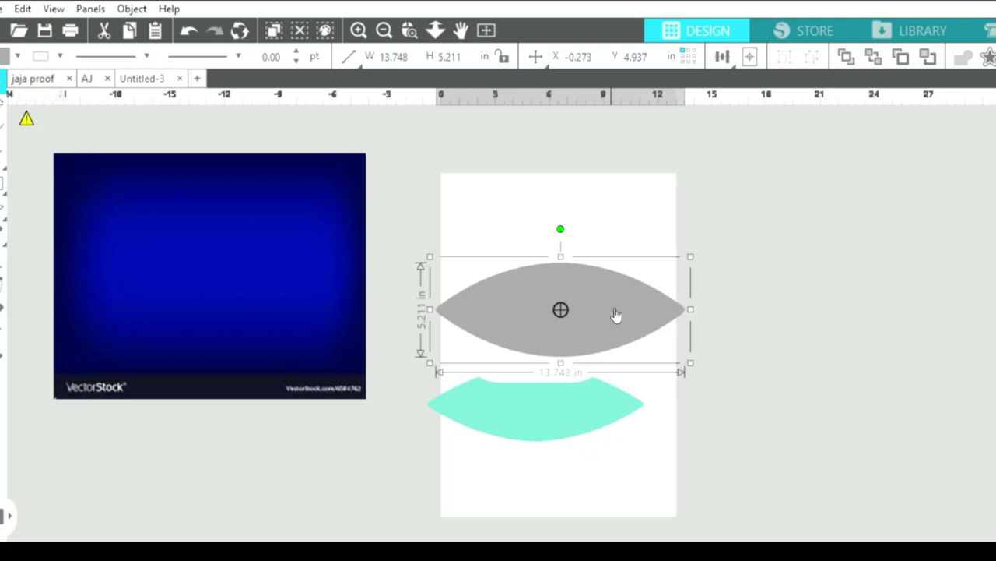
drag(611, 311, 238, 251)
click(363, 378)
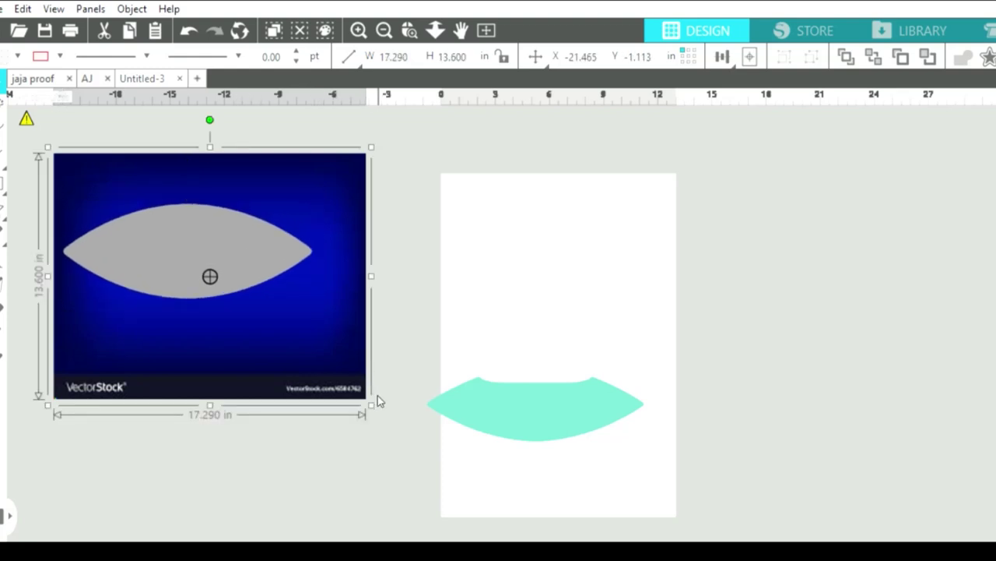
drag(372, 398, 312, 354)
drag(233, 250, 228, 194)
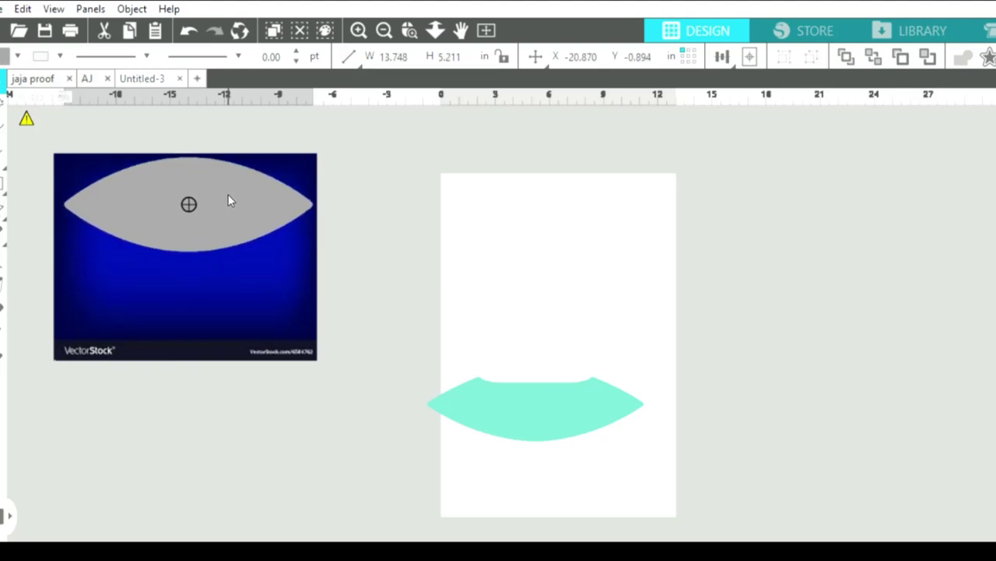
Crop the blue image to the lens and move the 13.748 × 5.211 in football above the mint shape.
click(125, 129)
drag(49, 115, 346, 264)
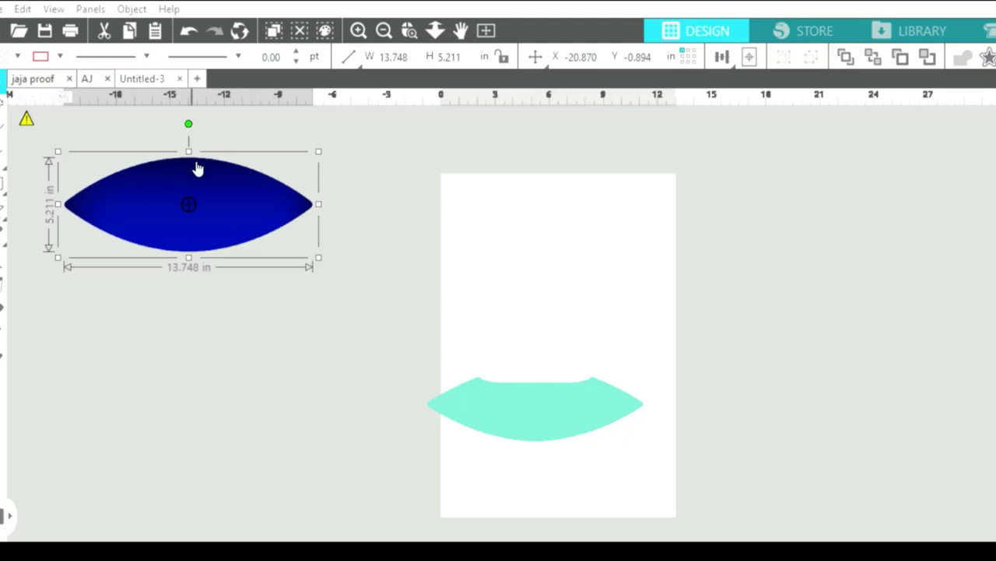
drag(207, 210, 601, 275)
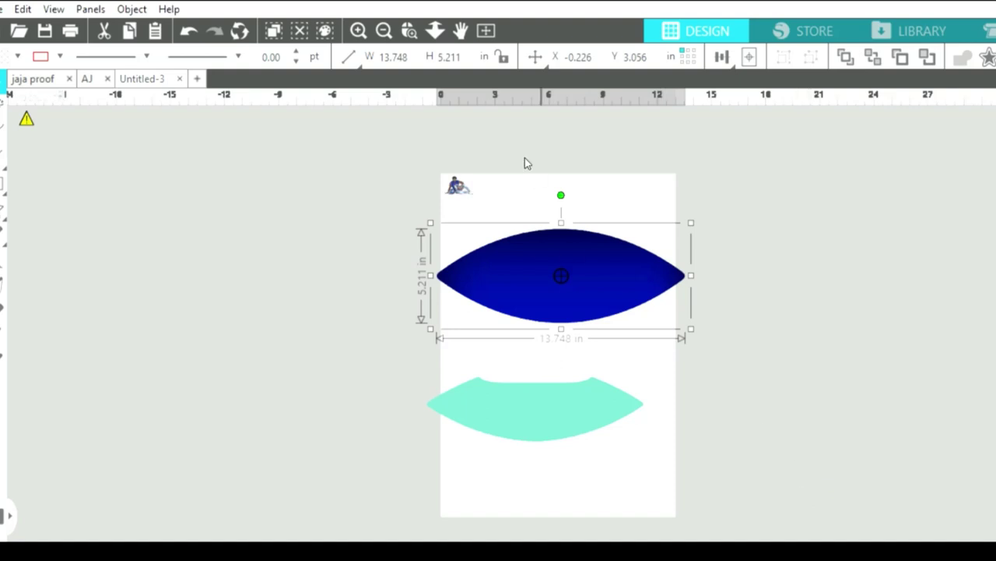
Move both player photos left of the page and enlarge the seated one to 10.504 × 6.670 in.
drag(458, 185, 434, 209)
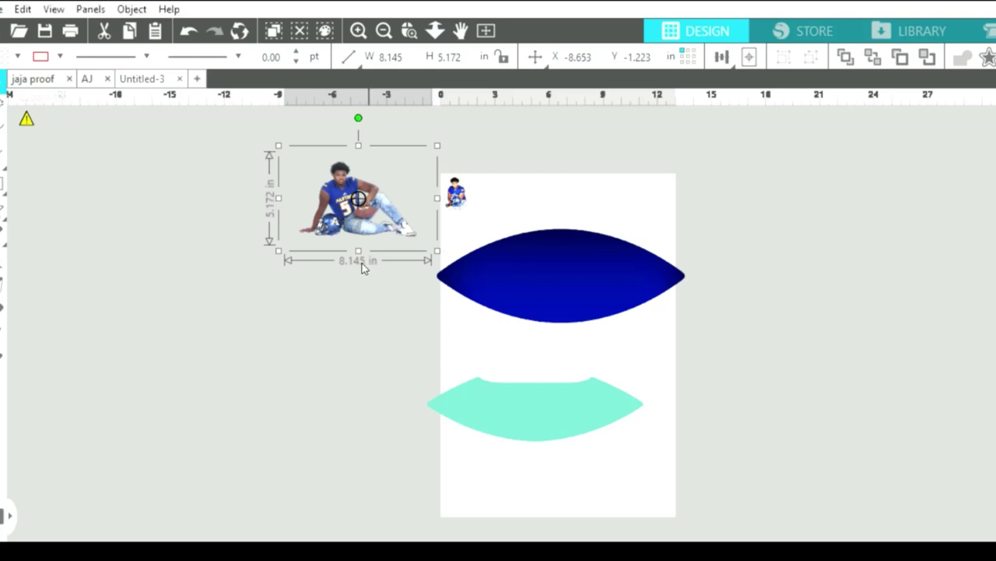
drag(456, 192, 367, 366)
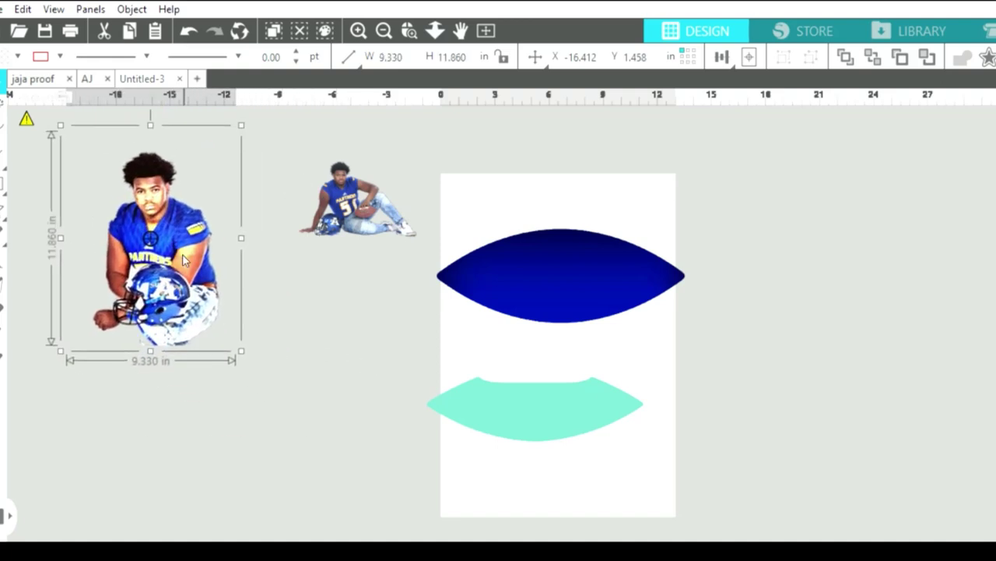
click(354, 201)
drag(355, 201, 309, 225)
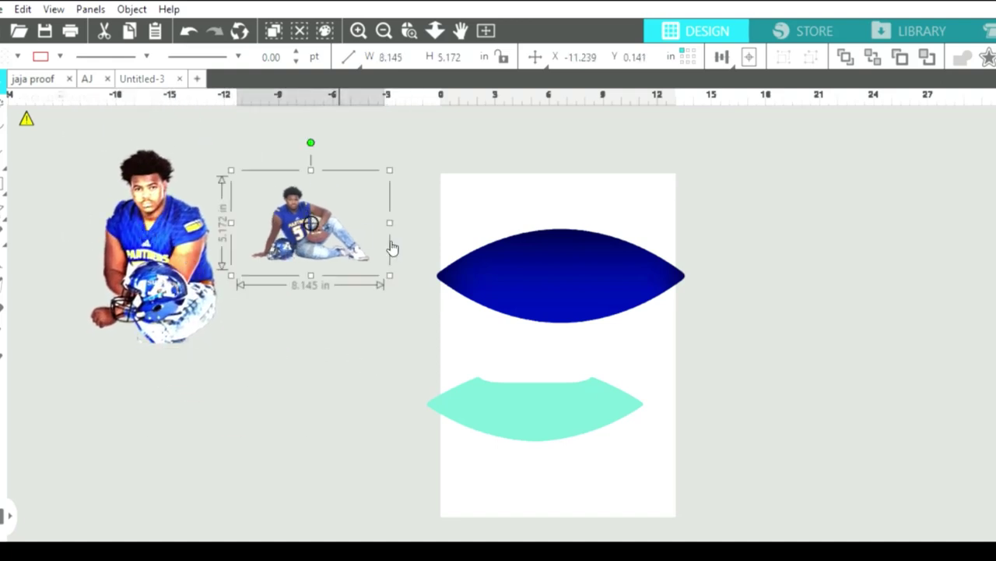
drag(392, 277, 416, 305)
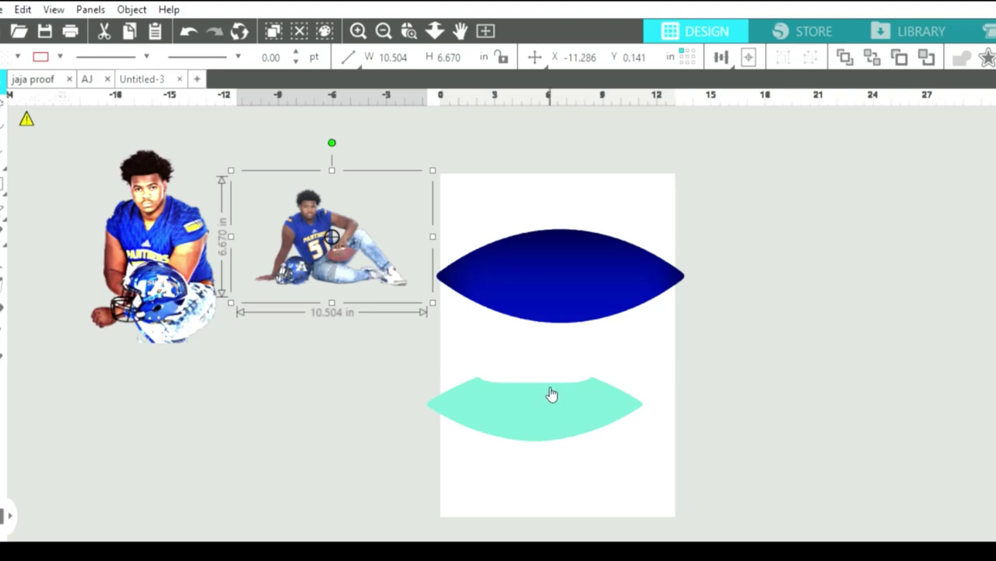
Centre the 12.008 × 3.592 in mint shape inside the blue lens to form the football's centre.
drag(552, 394, 594, 274)
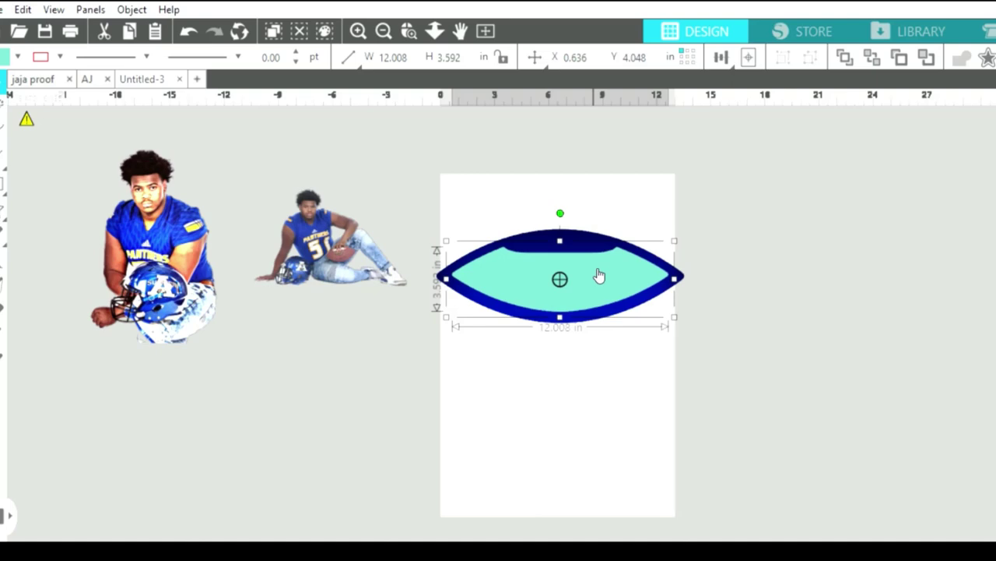
click(331, 237)
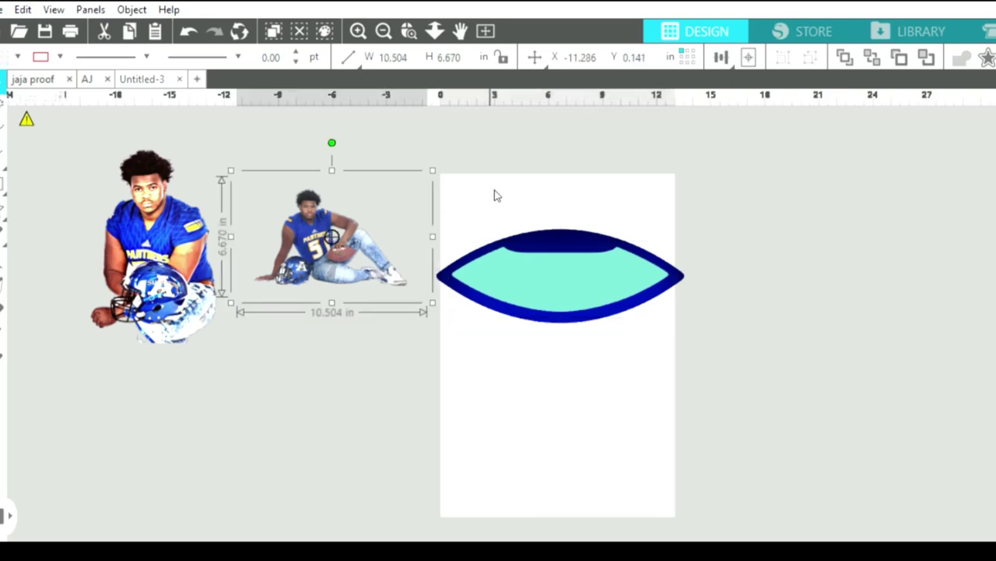
Zoom in and shrink the seated player photo to about 6.337 × 4.024 in.
click(361, 30)
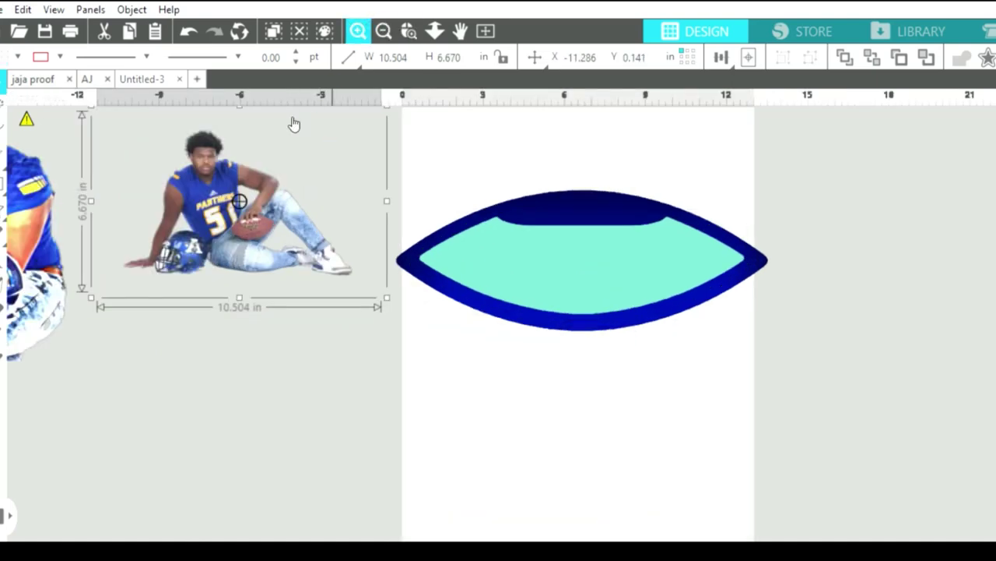
drag(295, 125, 322, 162)
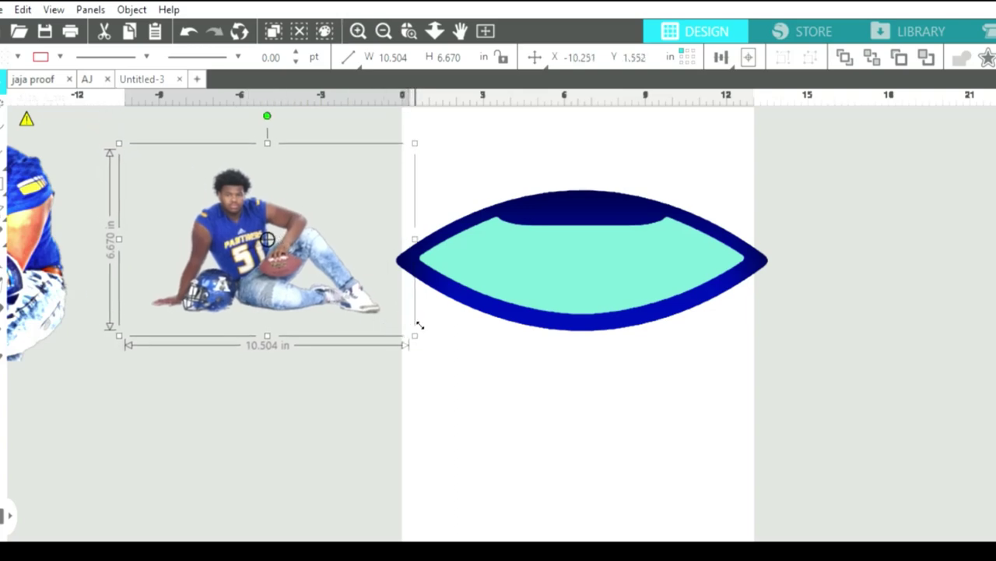
drag(420, 325, 306, 247)
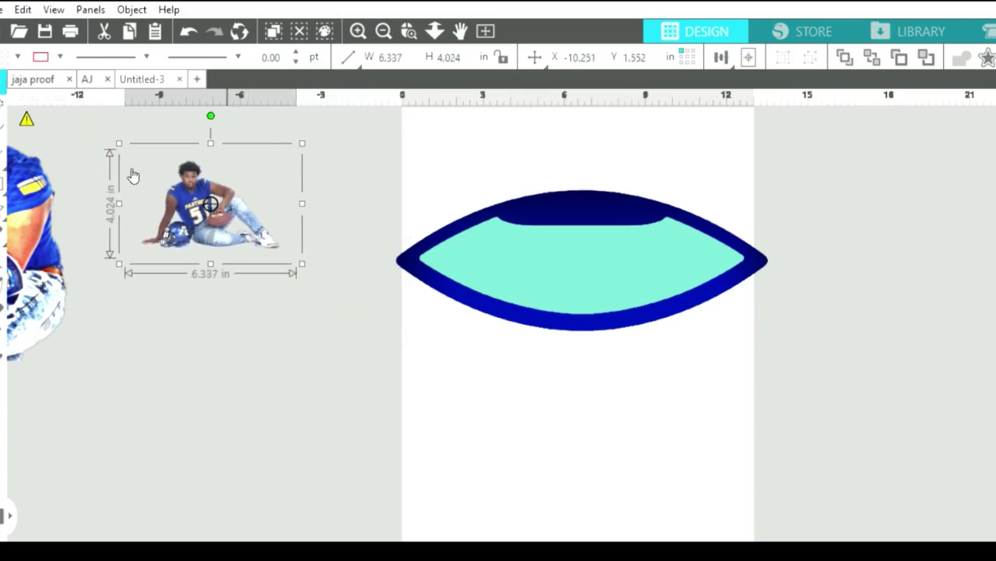
Shrink the kneeling player photo to 6.304 × 8.014 in and arrange it below the seated one.
drag(47, 225, 274, 270)
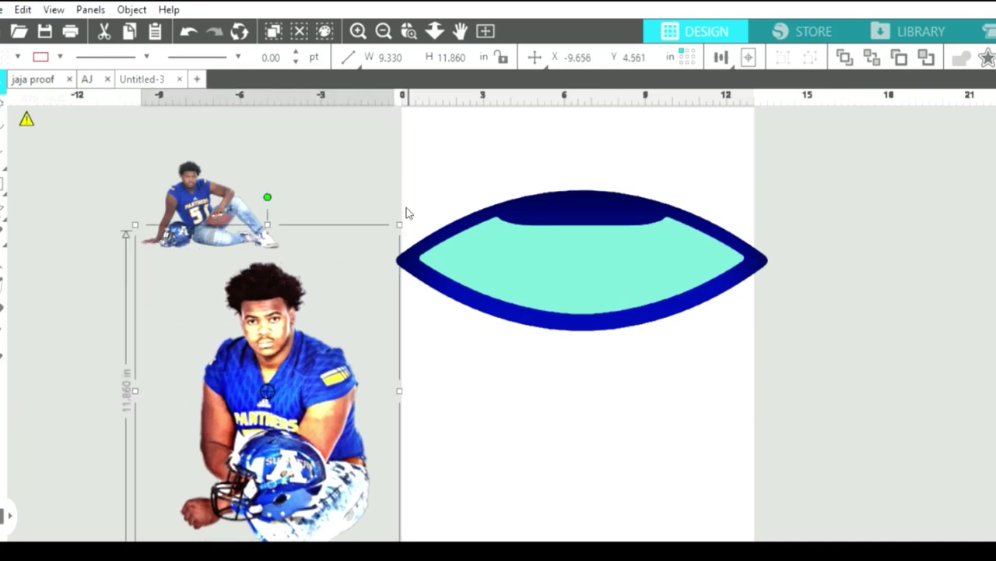
drag(398, 224, 311, 319)
drag(173, 343, 247, 273)
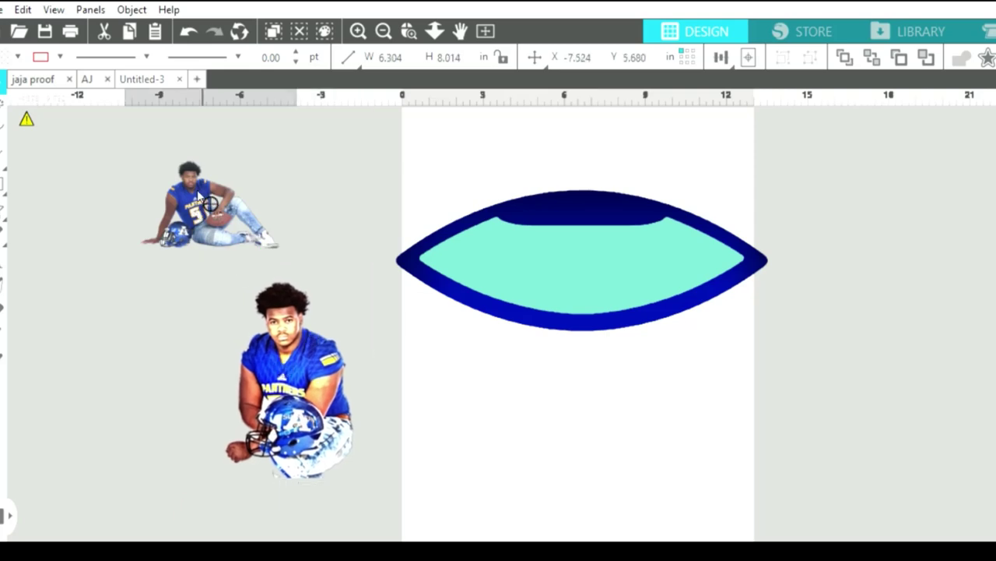
drag(199, 194, 157, 172)
drag(324, 396, 328, 339)
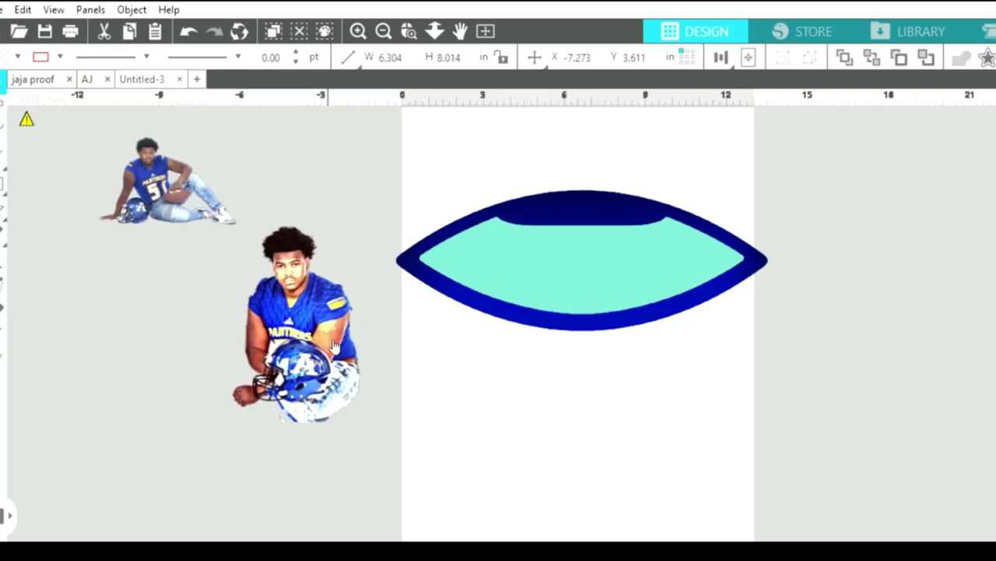
click(4, 249)
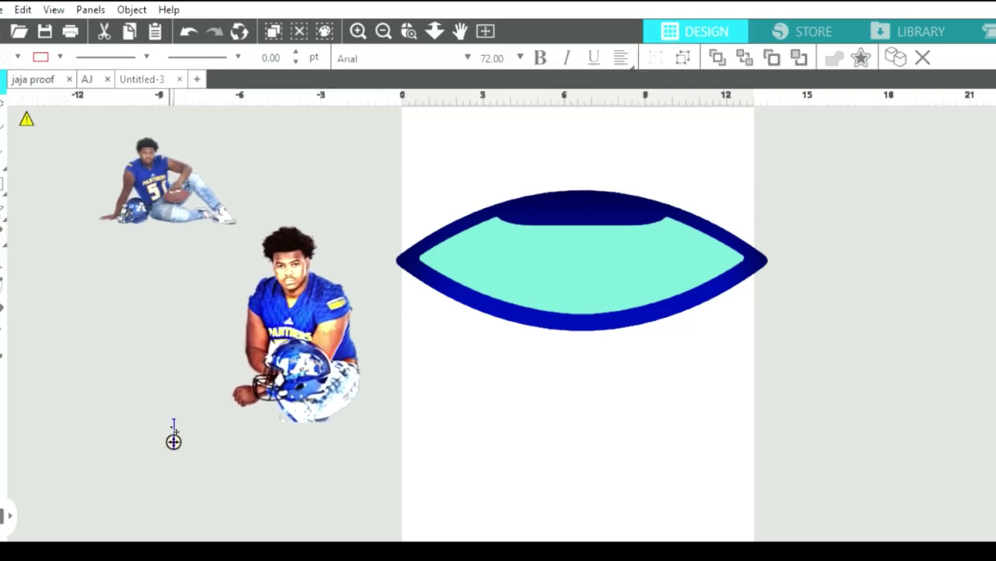
Add 'GRADUATE' in BigNoodleTitling below the kneeling player, enlarged to 8.514 × 3.217 in.
click(174, 429)
text(GR)
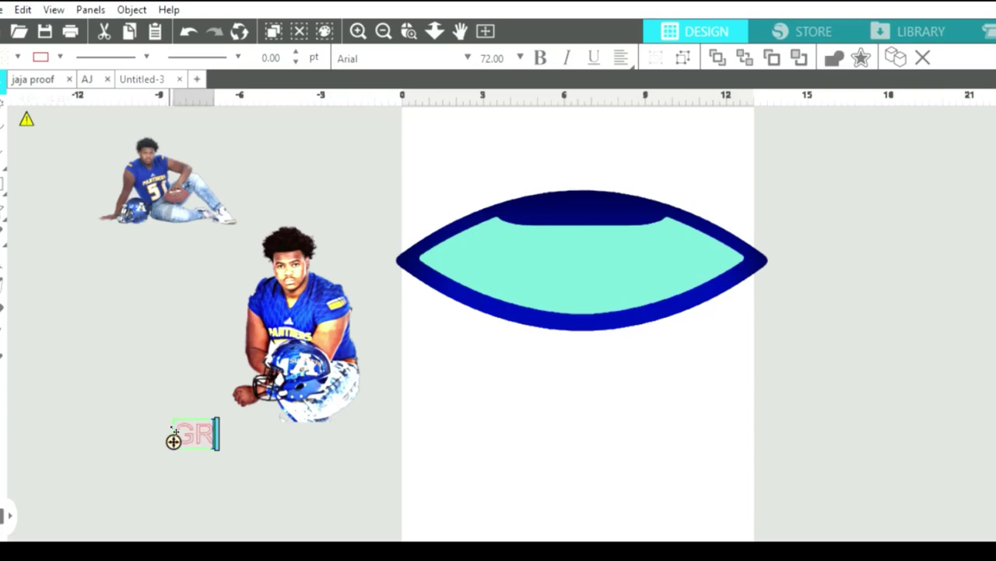
text(AD)
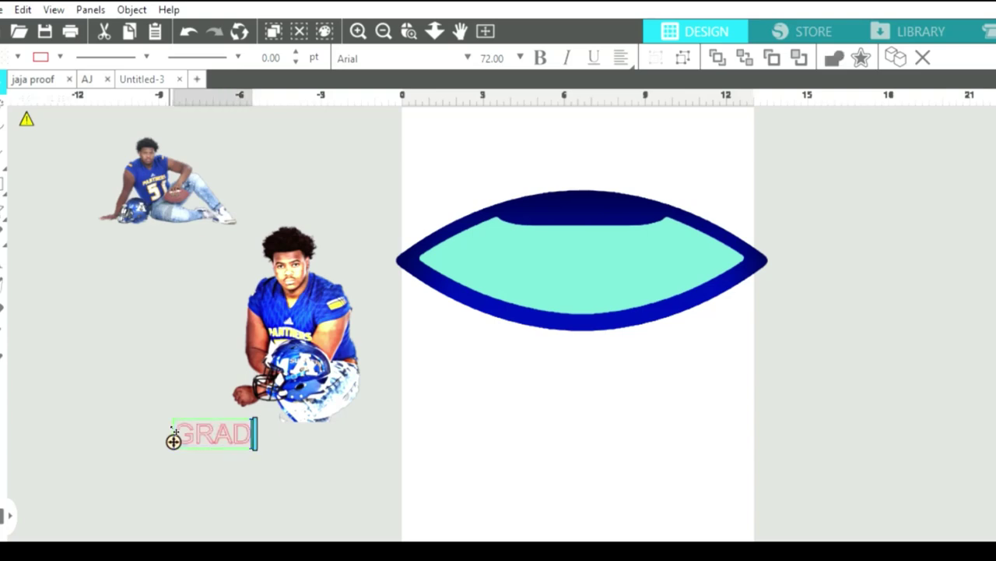
text(UAT)
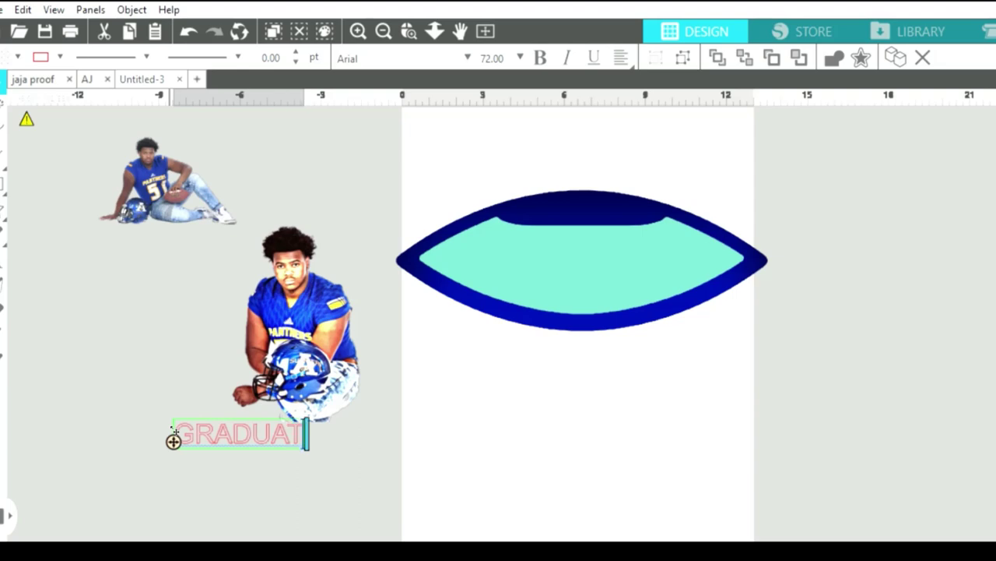
text(E)
click(206, 456)
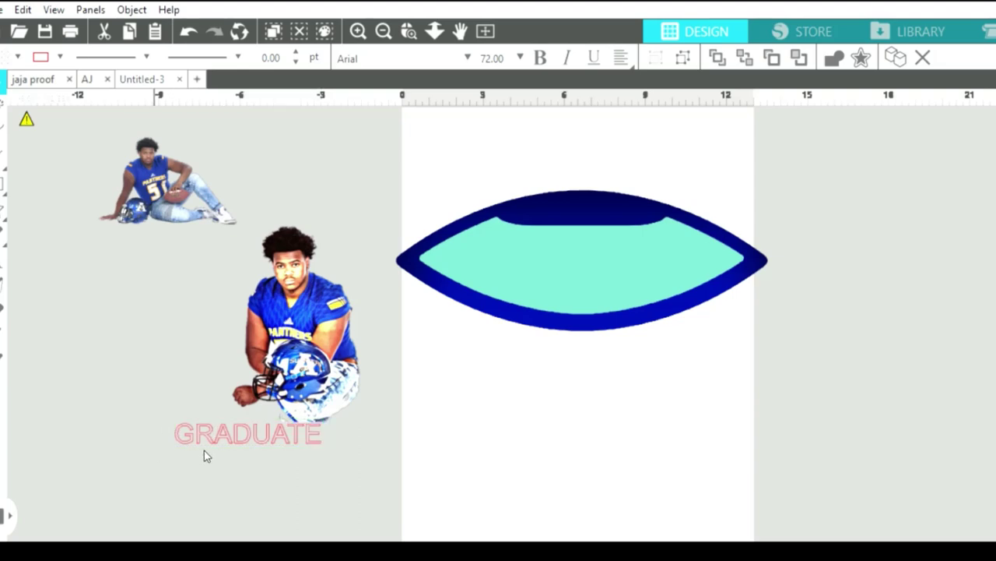
click(251, 429)
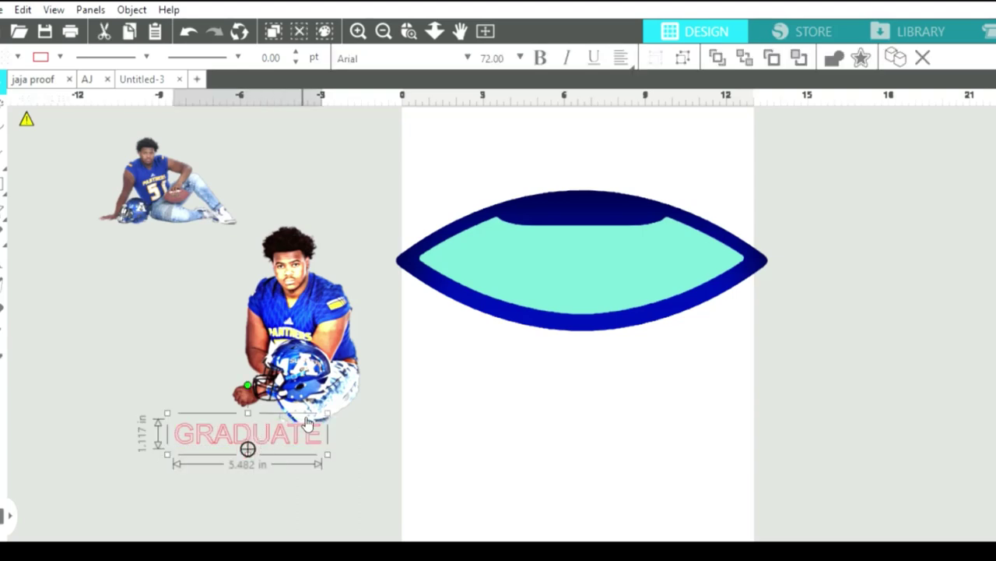
drag(308, 423, 306, 436)
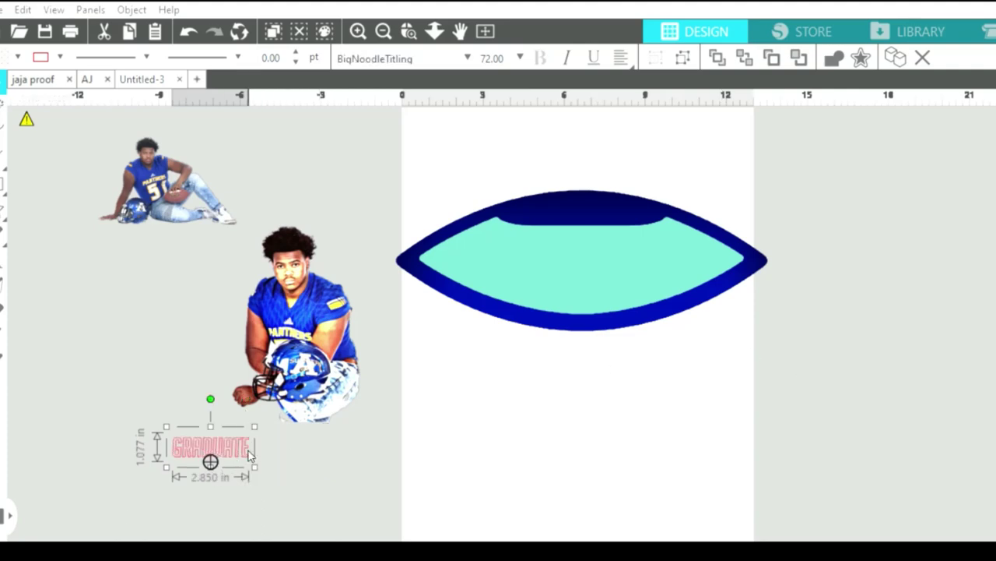
drag(253, 466, 416, 485)
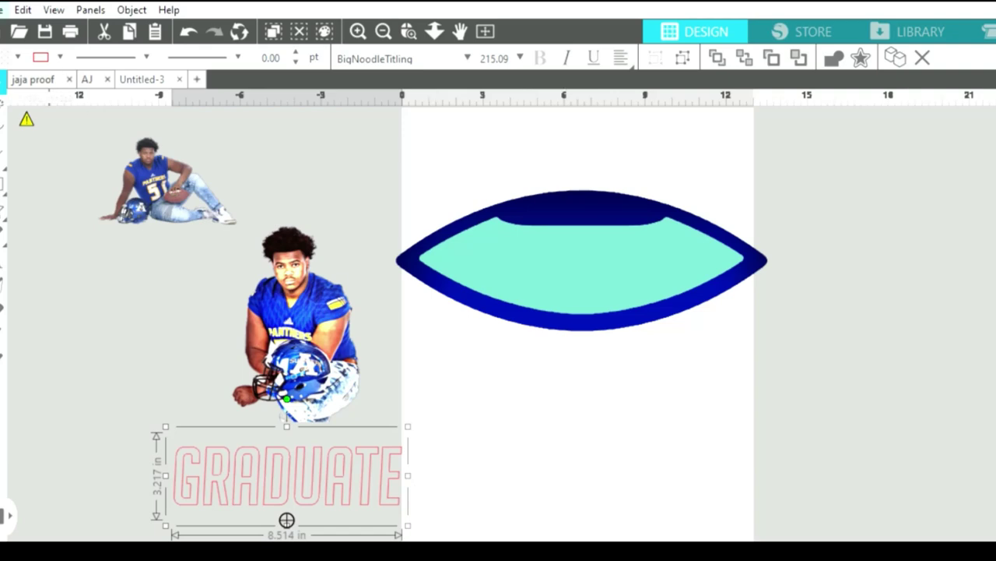
mouse_move(30, 113)
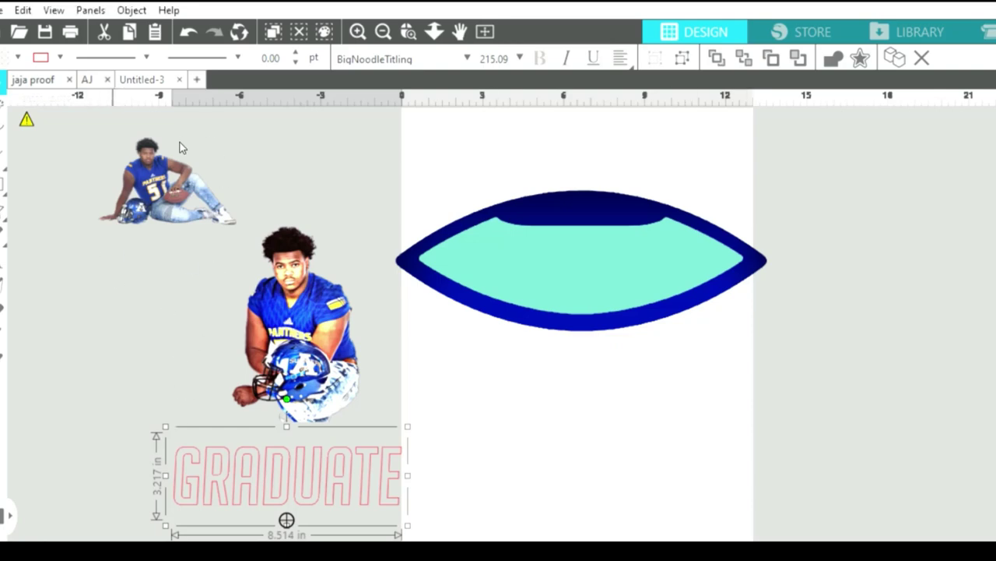
Paste the brushed-metal texture image and move it far left of the page.
key(ctrl+v)
click(84, 277)
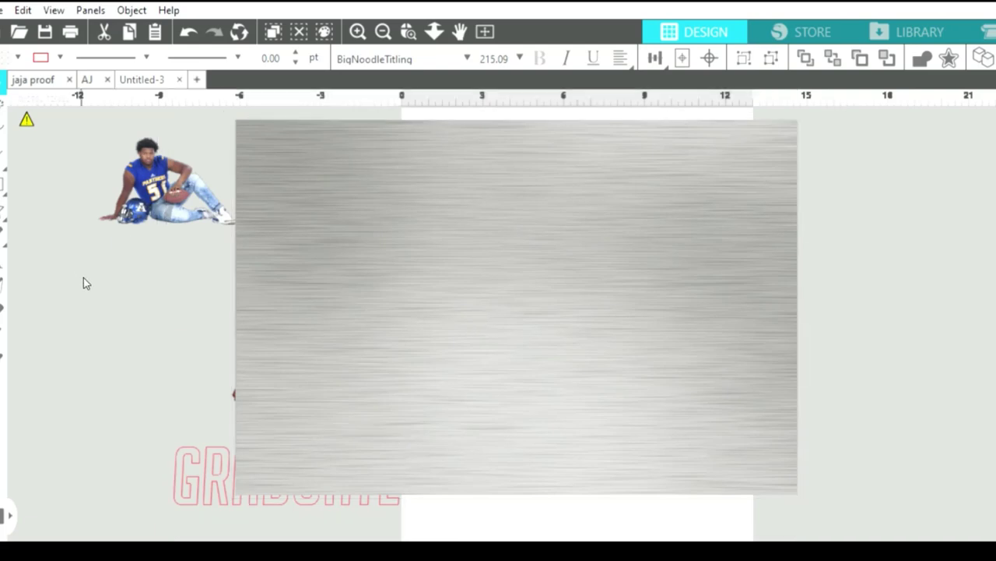
click(361, 291)
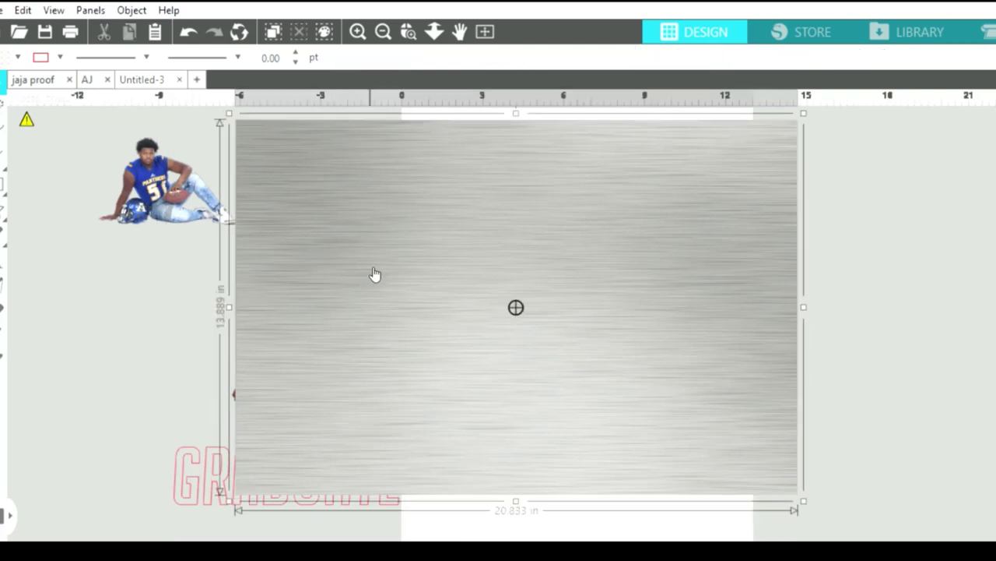
click(383, 25)
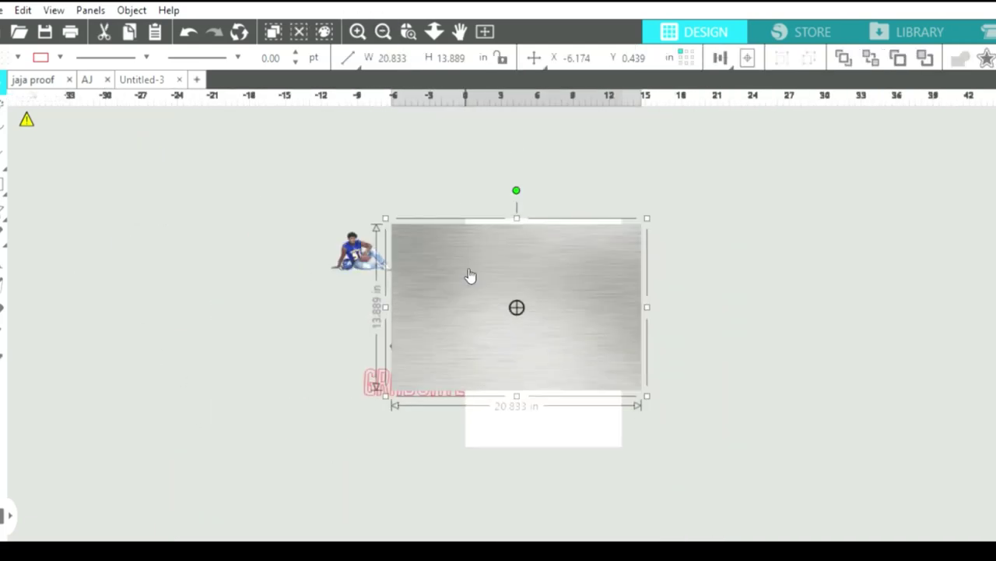
mouse_move(469, 278)
mouse_down()
mouse_move(169, 241)
mouse_move(114, 255)
mouse_up()
Clip the metal texture to the GRADUATE letters, then centre it at 8.020 × 2.043 in on the football.
click(397, 374)
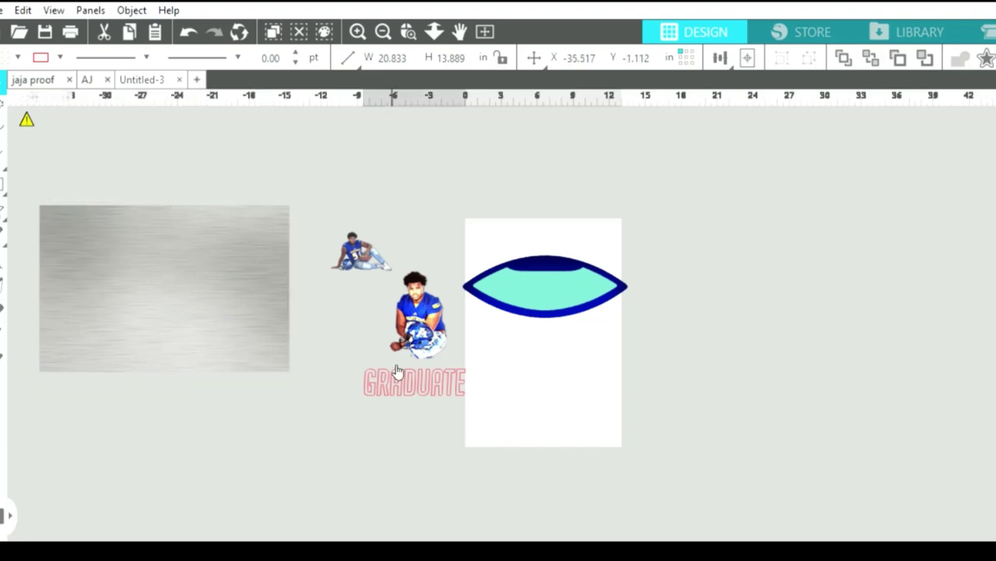
drag(359, 366, 87, 220)
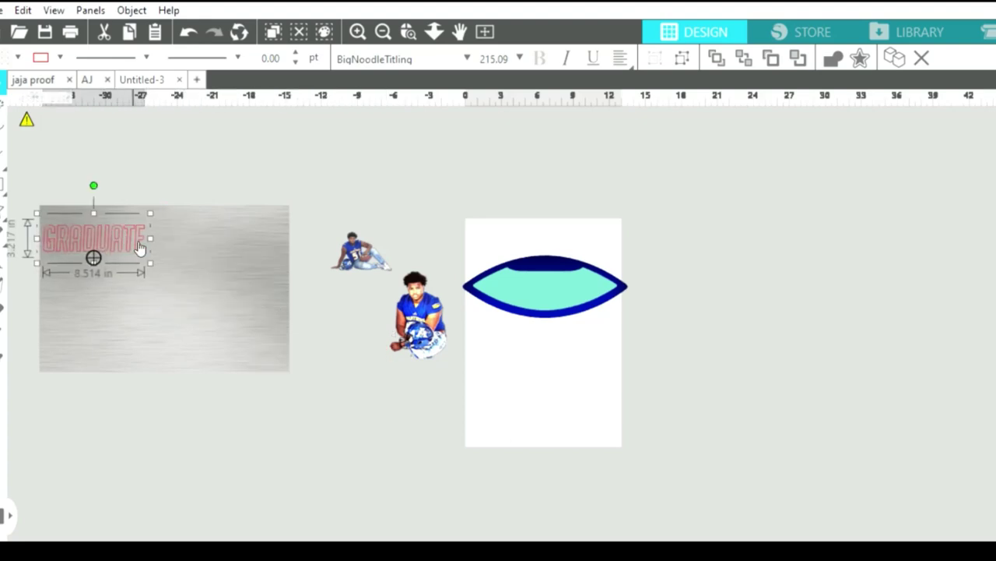
drag(150, 263, 297, 308)
click(257, 316)
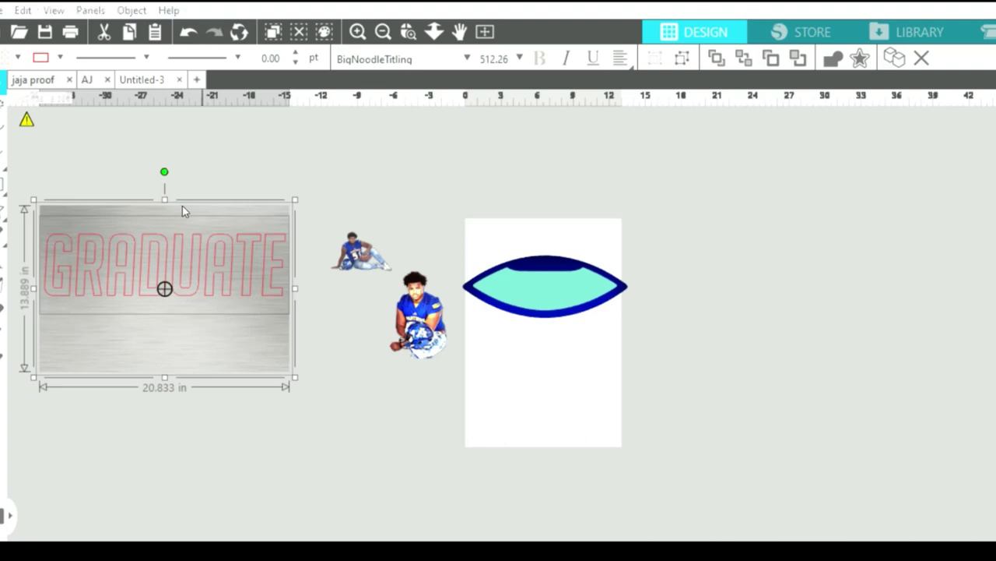
click(937, 211)
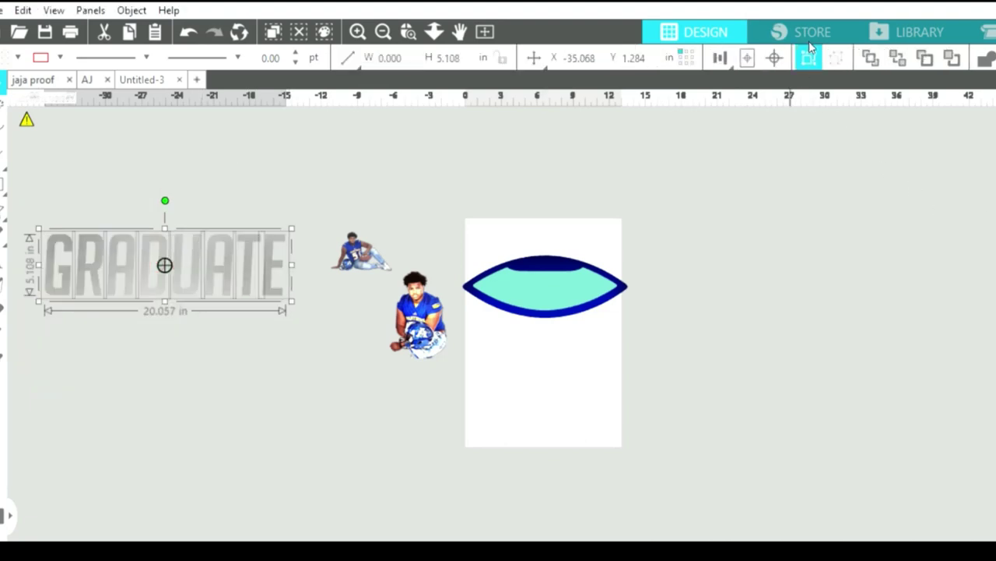
drag(293, 290, 125, 231)
drag(492, 296, 805, 377)
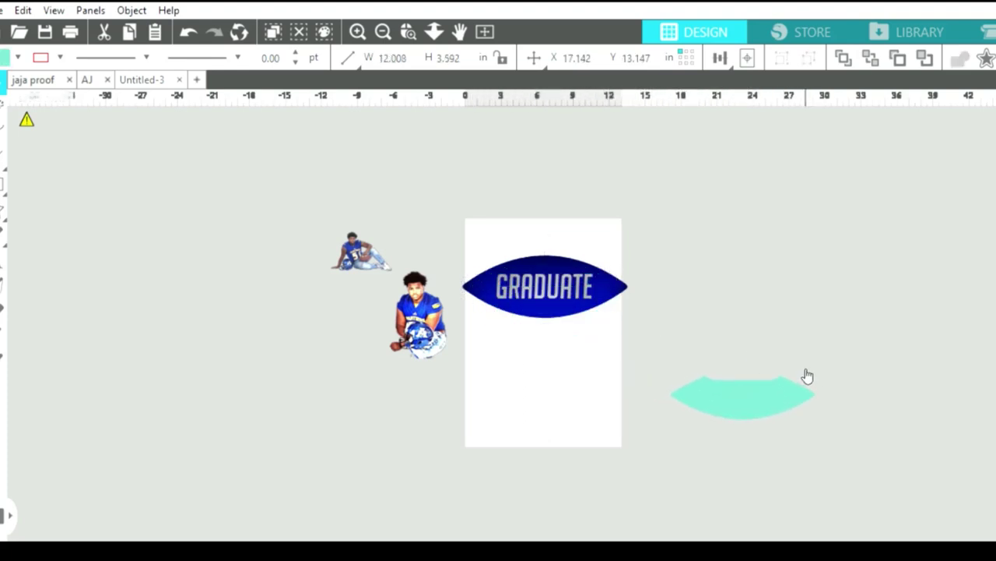
click(676, 306)
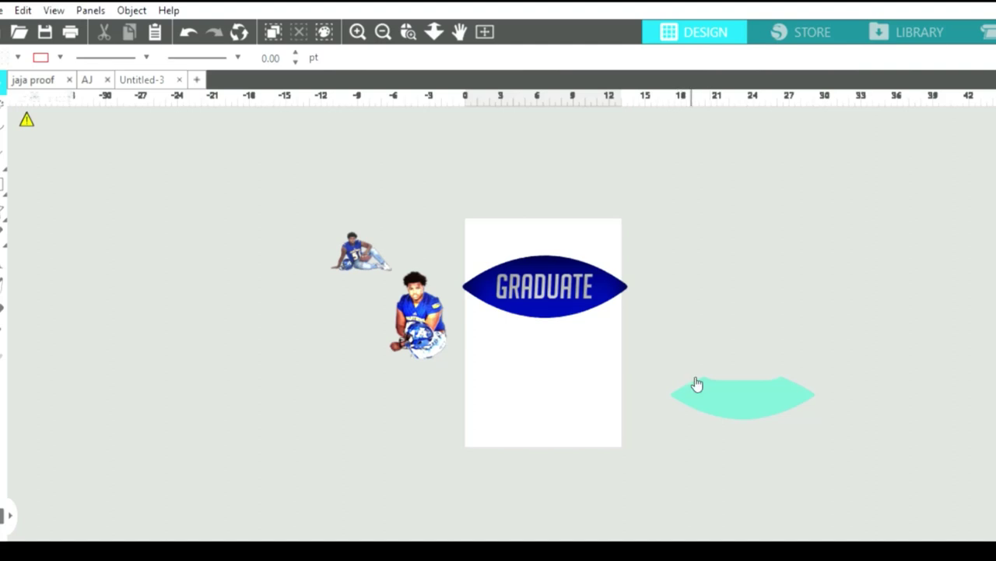
drag(696, 382, 522, 277)
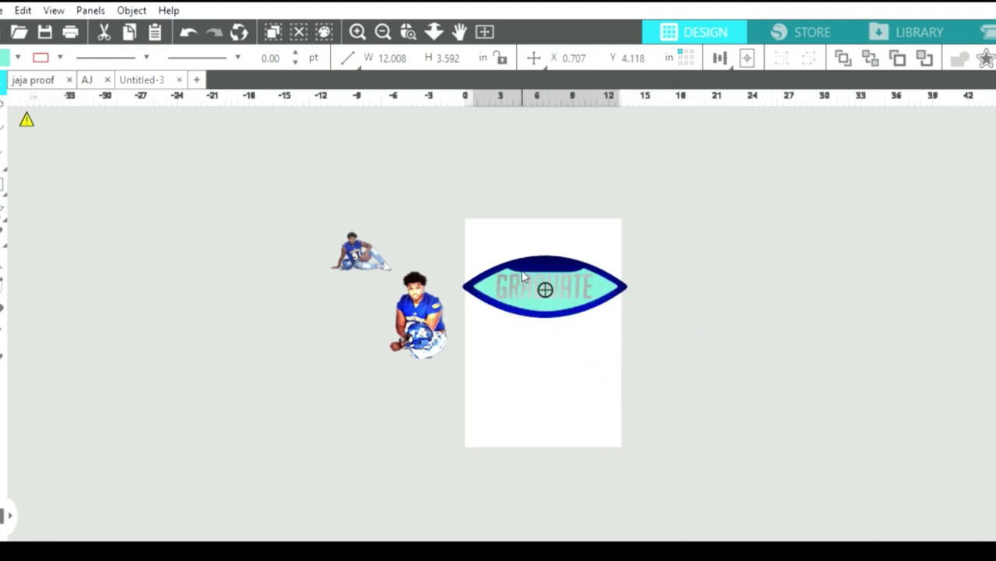
drag(522, 276, 730, 400)
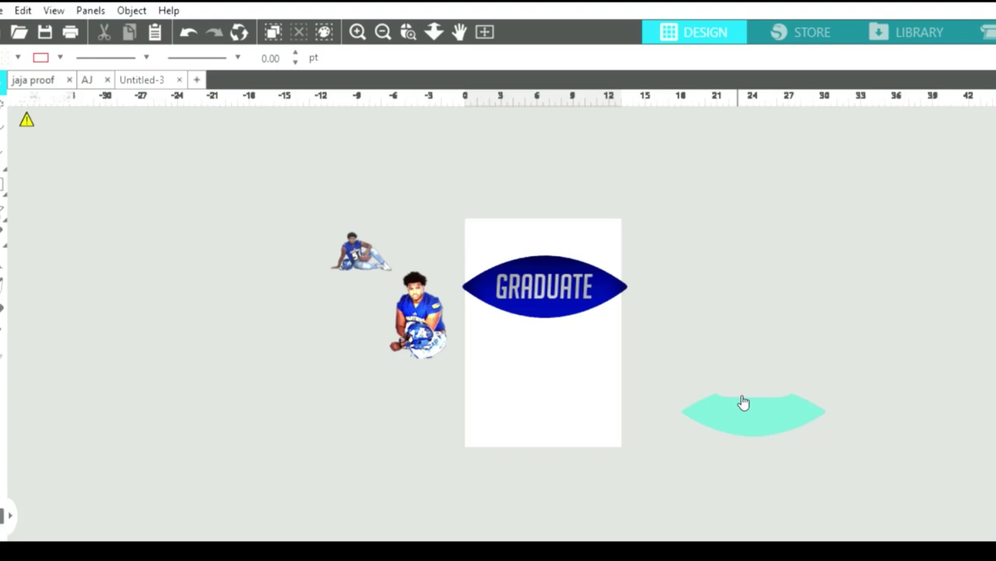
click(352, 23)
click(352, 23)
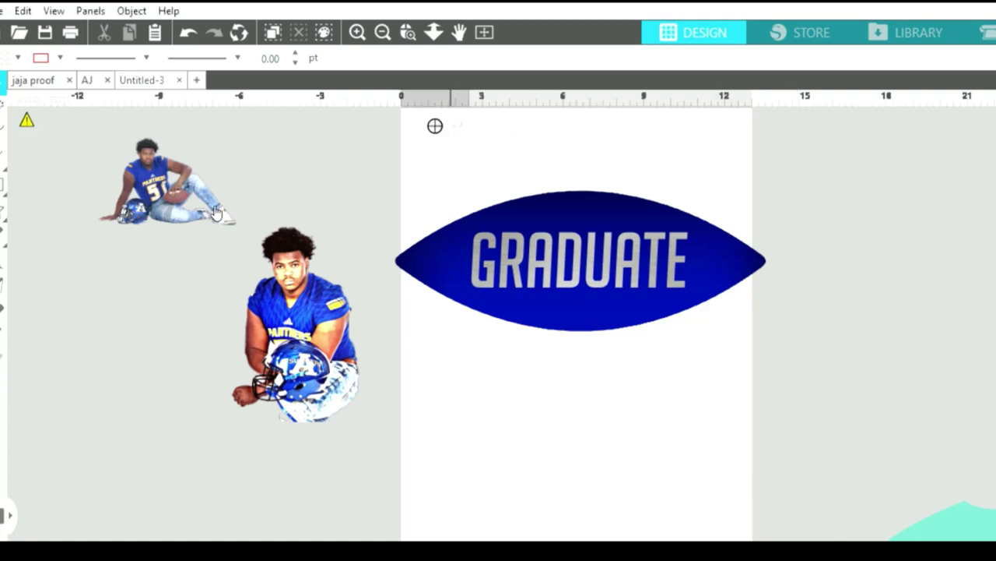
Enlarge the faint cloud image to about 15 in and place it behind the standing player.
click(129, 278)
drag(152, 305, 497, 413)
drag(401, 369, 222, 352)
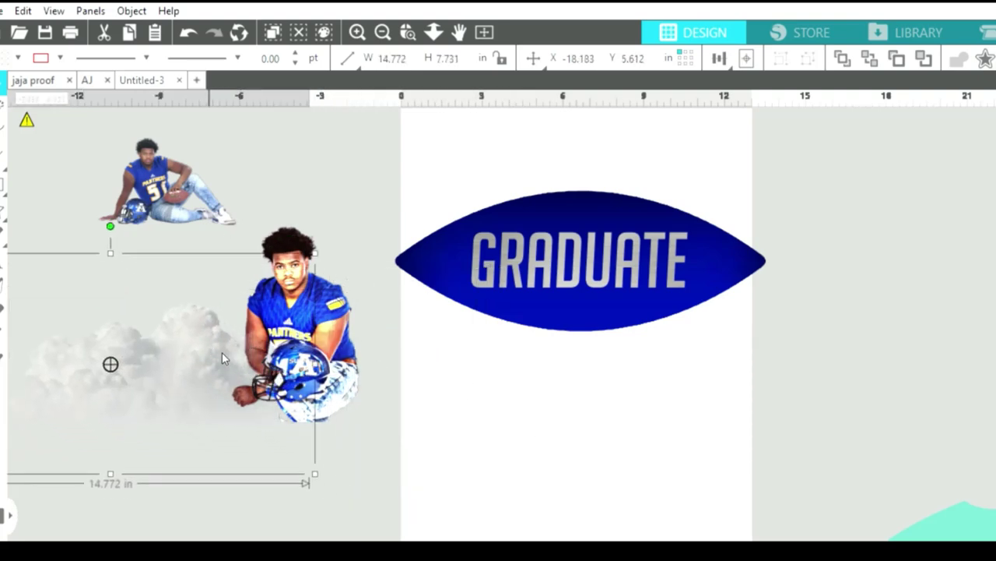
scroll(516, 532, left, 5)
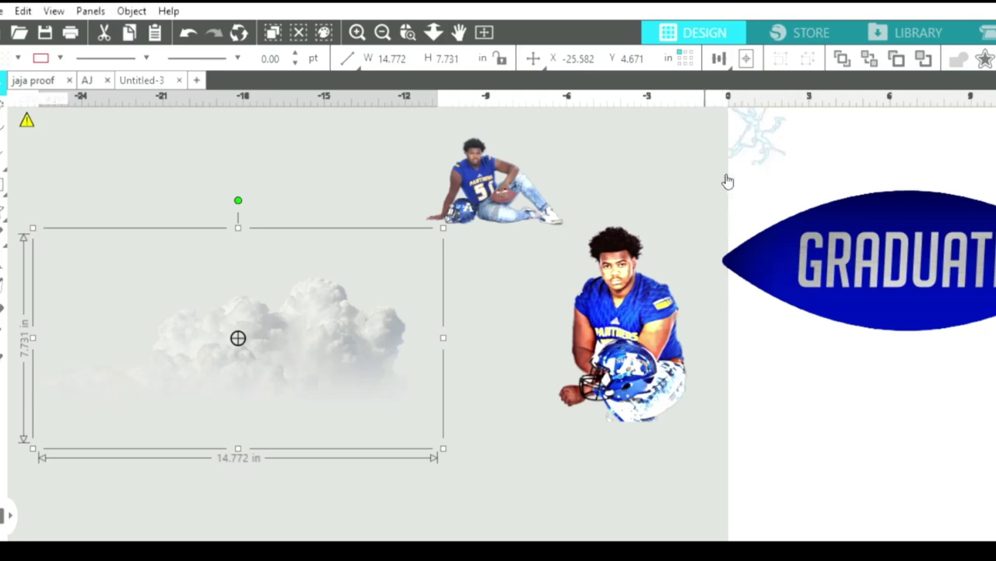
Add two enlarged lightning graphics at the top left and move the cloud beside the player.
drag(752, 136, 259, 169)
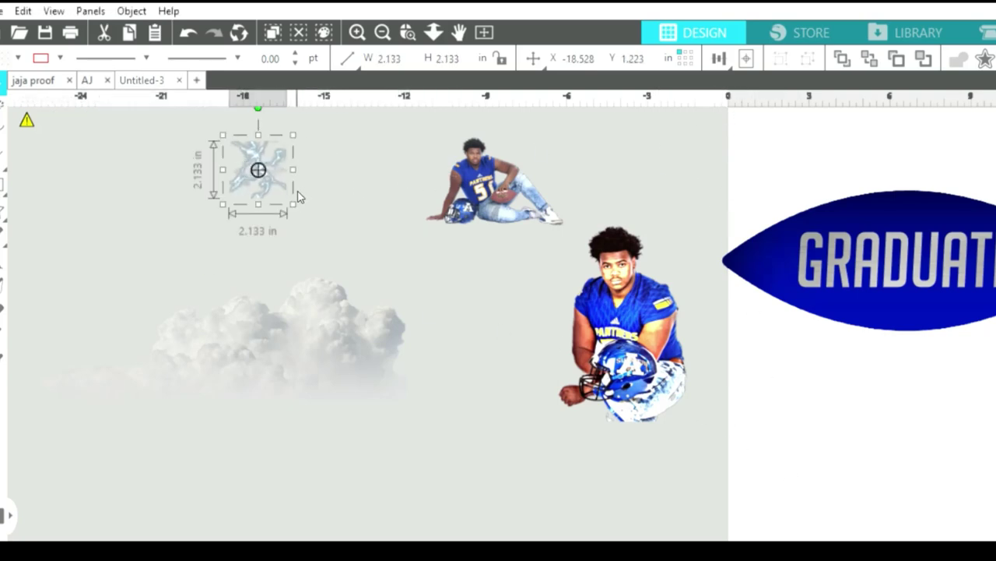
drag(293, 201, 462, 287)
drag(370, 257, 286, 172)
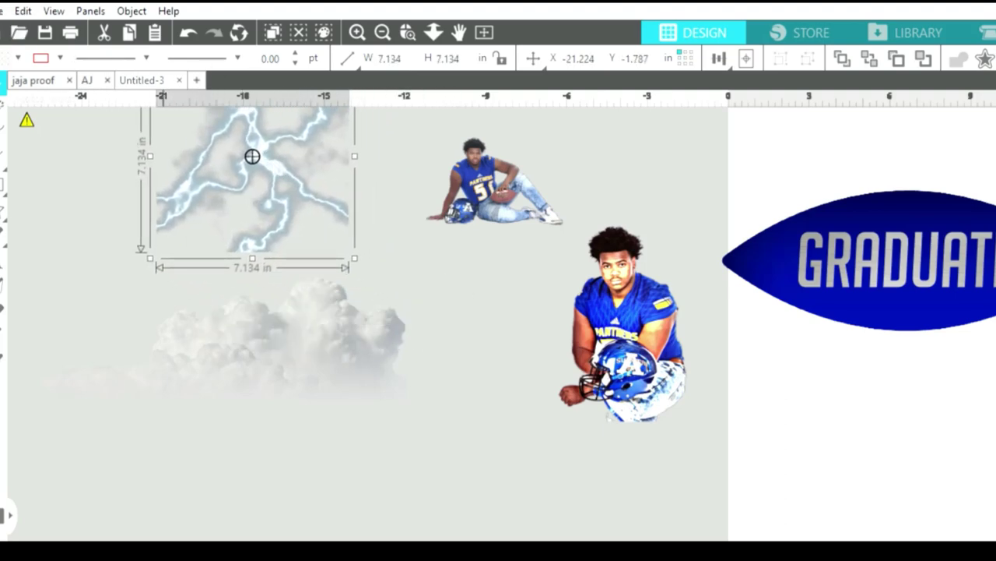
mouse_move(27, 119)
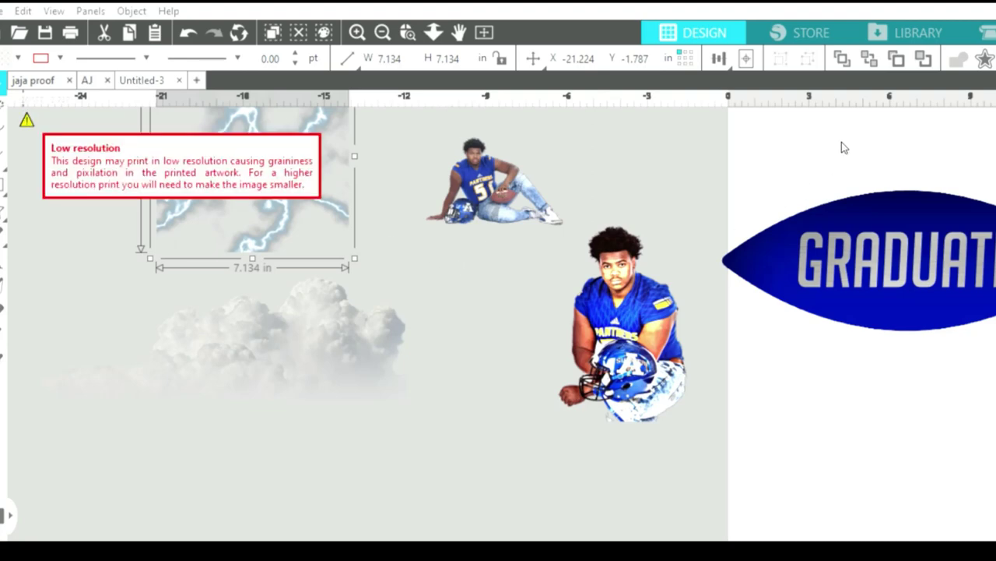
click(896, 59)
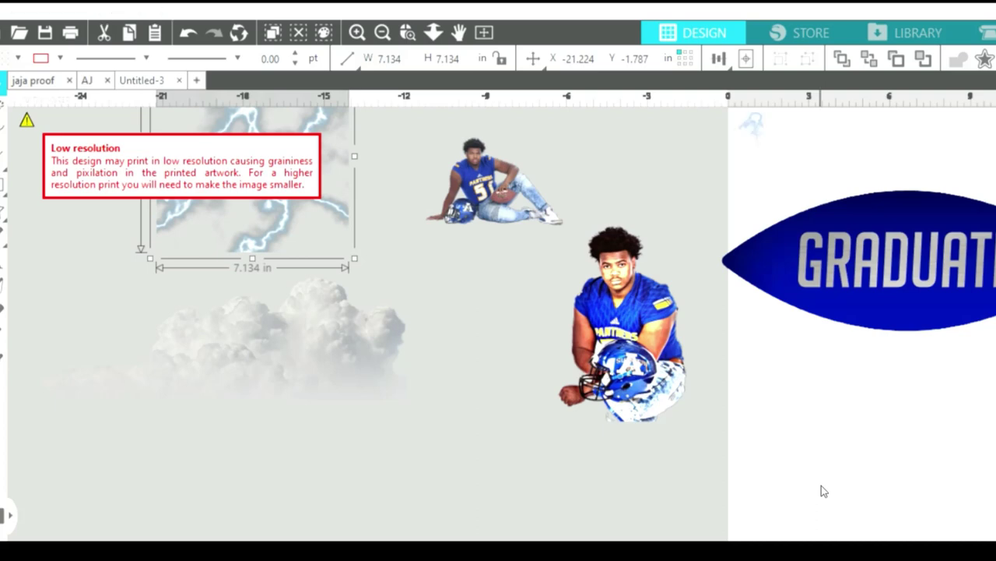
click(405, 287)
drag(405, 289, 383, 405)
drag(200, 289, 87, 119)
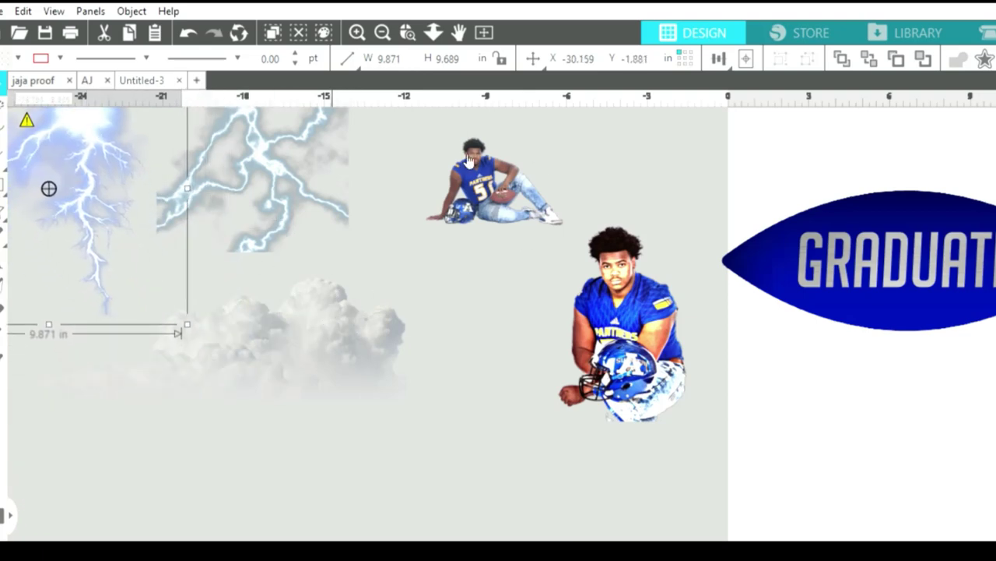
drag(326, 322, 502, 311)
click(699, 471)
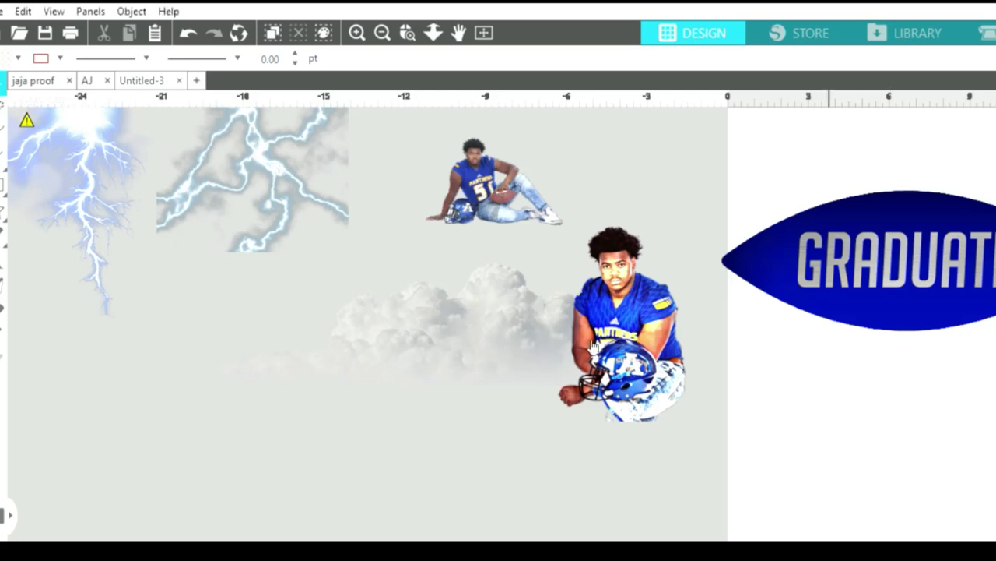
Try tracing the white cloud, then close the trace preview and delete the white cloud.
click(463, 322)
drag(462, 323, 389, 347)
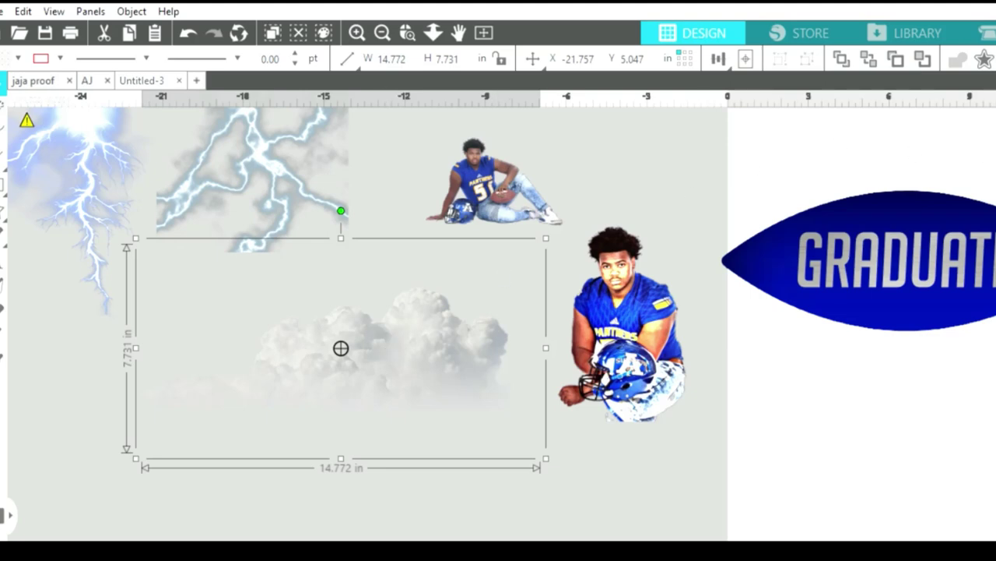
click(849, 176)
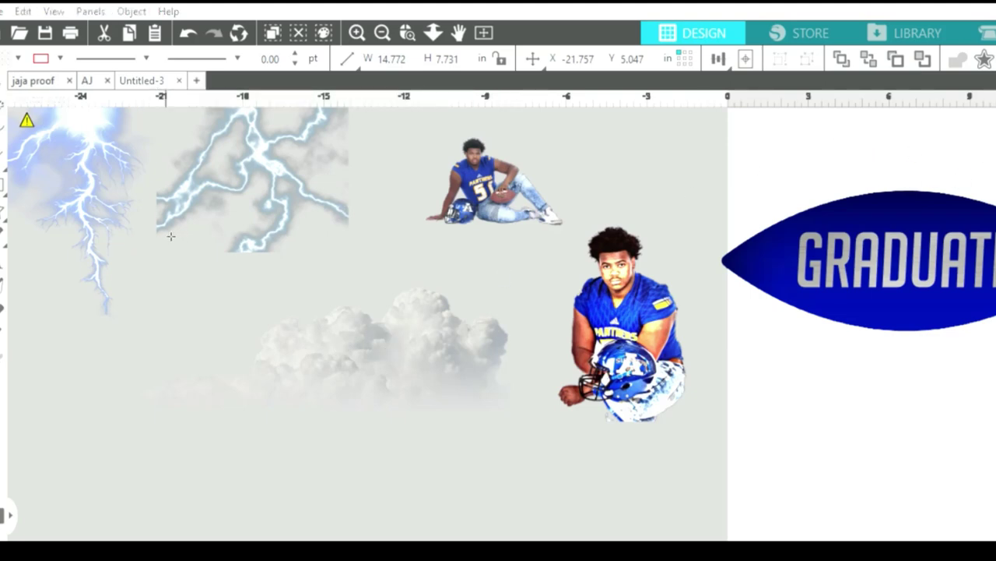
mouse_move(192, 281)
mouse_down()
mouse_move(369, 274)
mouse_move(465, 417)
mouse_move(558, 482)
mouse_up()
drag(469, 441, 460, 420)
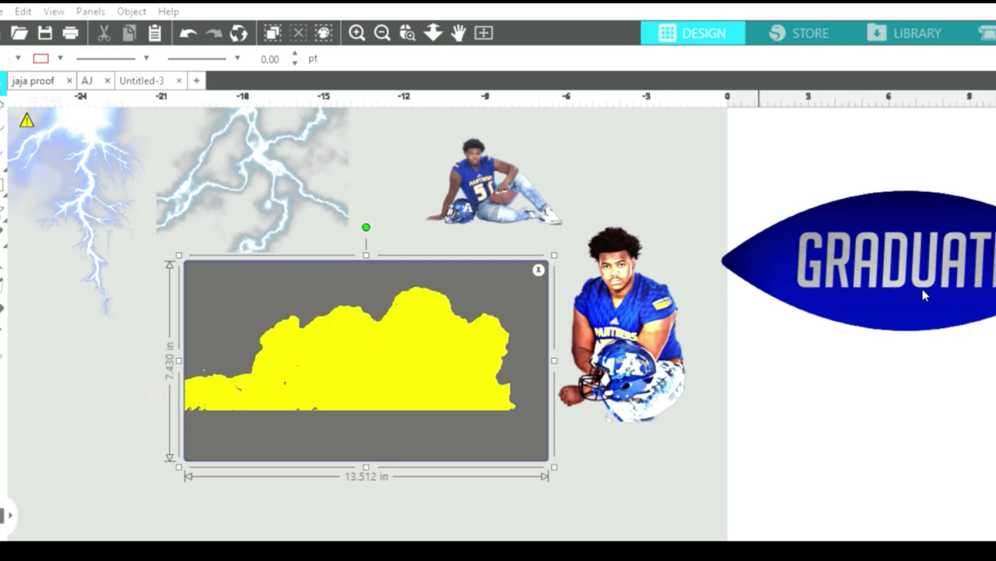
click(539, 270)
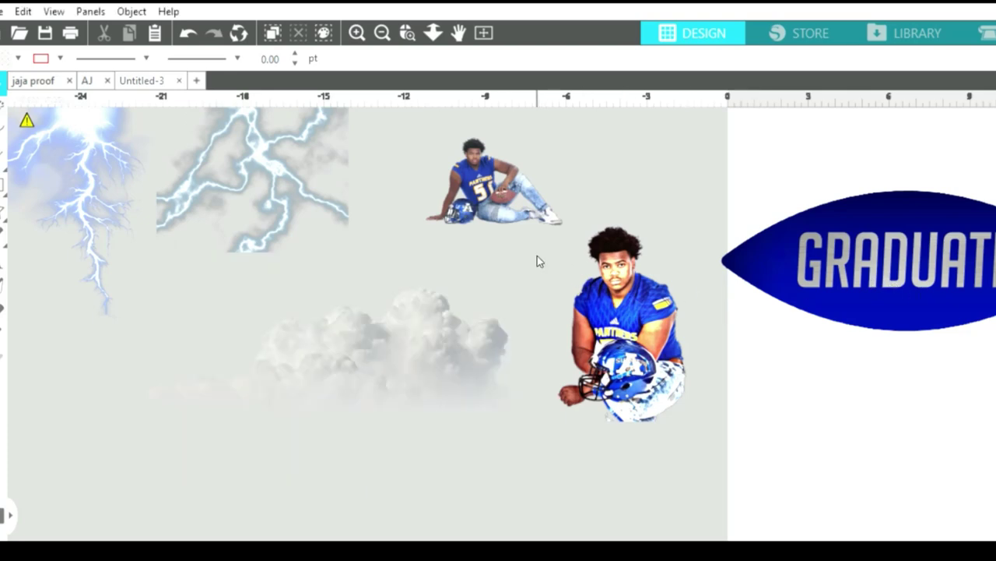
click(431, 345)
key(Delete)
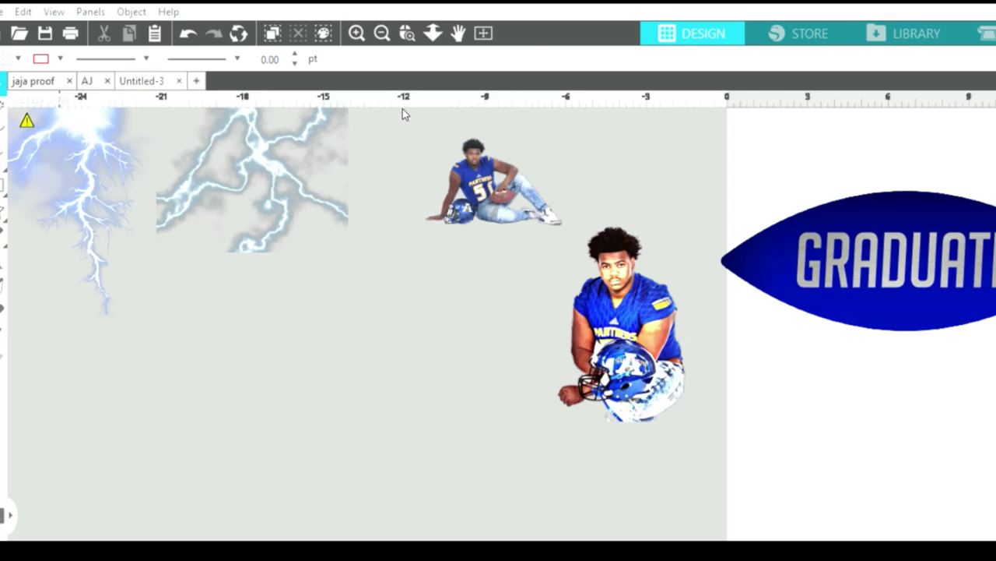
Paste a grey cloud image onto the left canvas and enlarge it to 11.218 × 6.100 in.
click(799, 489)
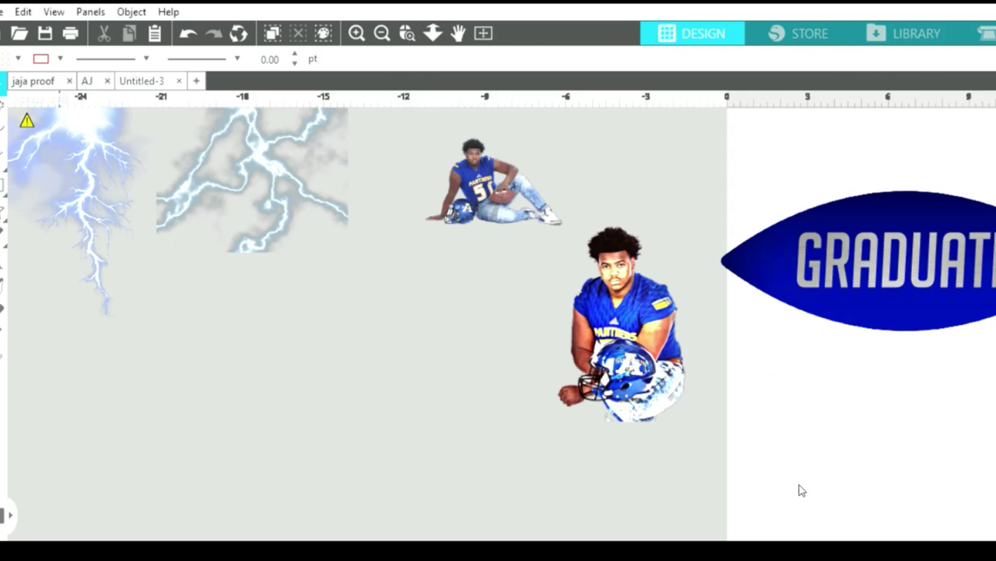
key(ctrl+v)
drag(755, 126, 212, 320)
drag(260, 355, 503, 488)
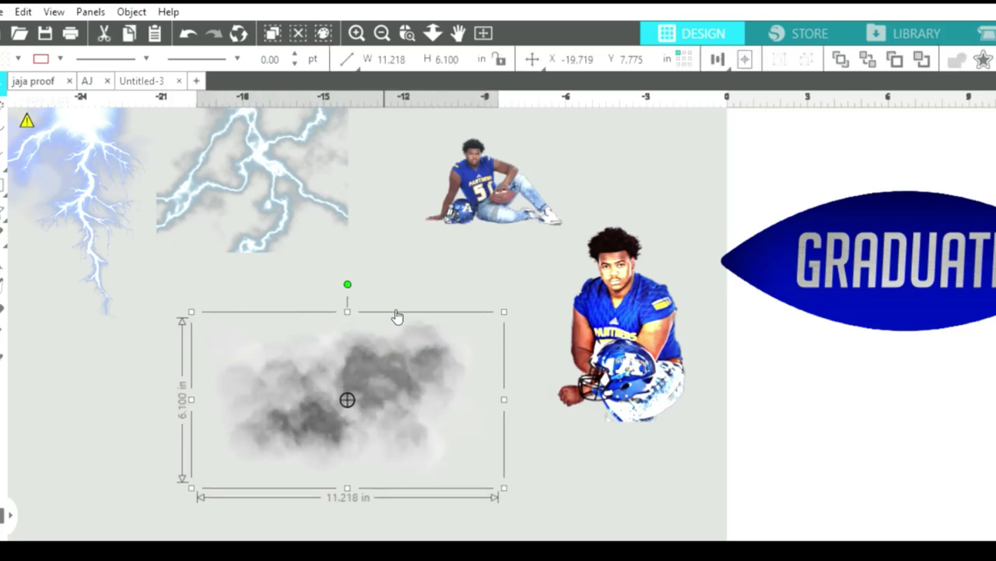
Mark a trace area covering the grey cloud image to trace it.
click(898, 169)
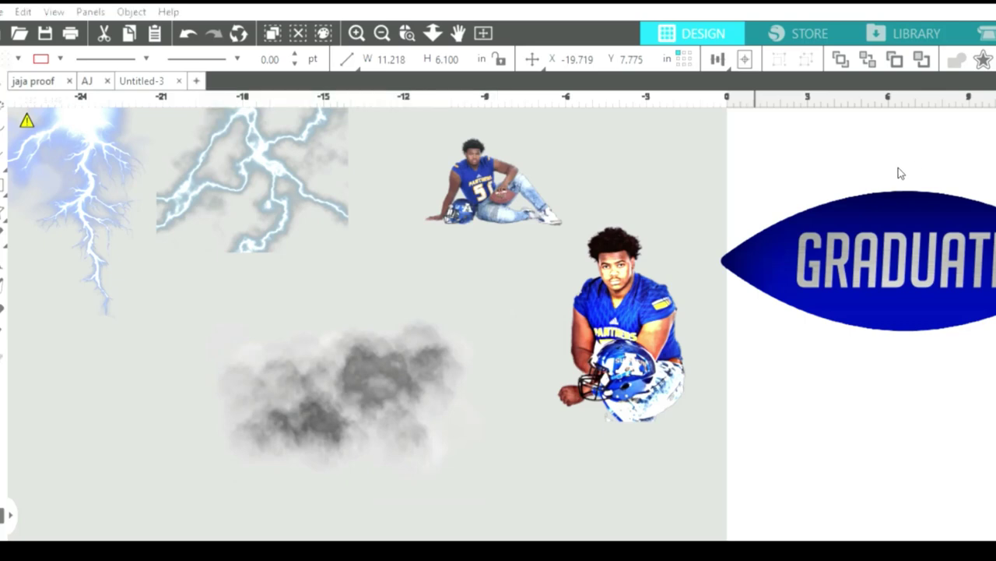
mouse_move(173, 320)
mouse_down()
mouse_move(443, 413)
mouse_move(512, 489)
mouse_up()
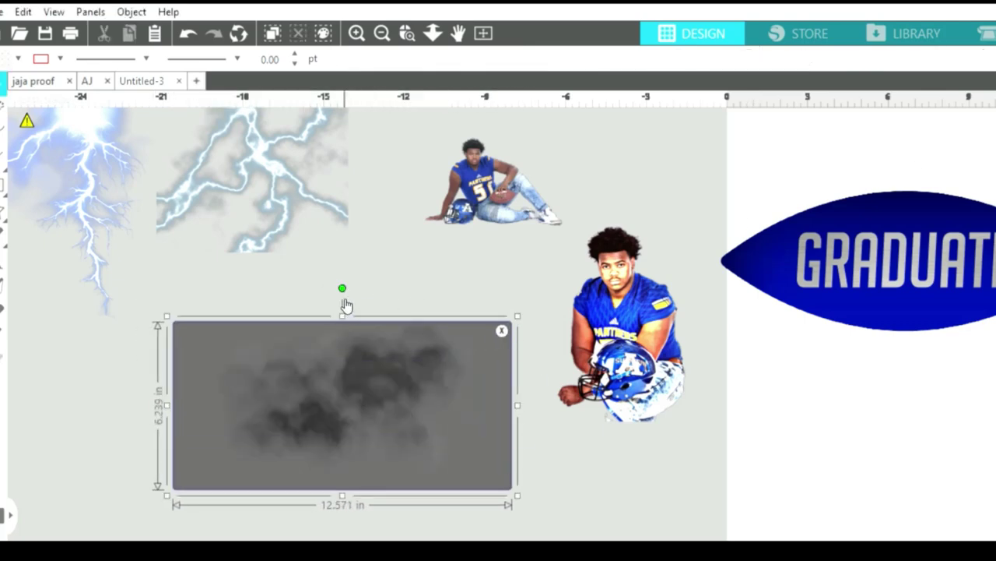
drag(344, 304, 336, 273)
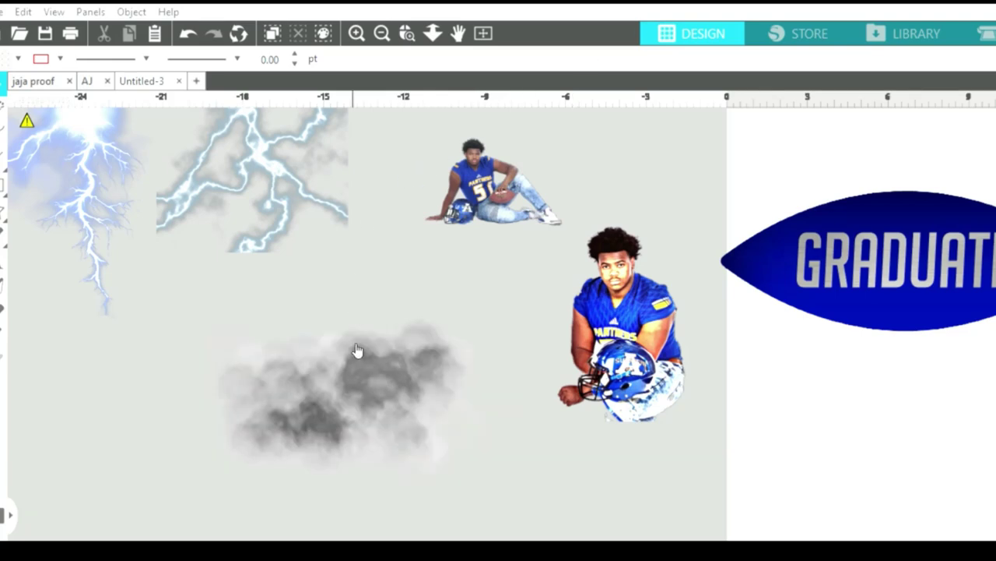
Move the traced smoke beside the kneeling player and delete the leftover trace rectangle.
drag(356, 349, 743, 347)
drag(53, 199, 251, 263)
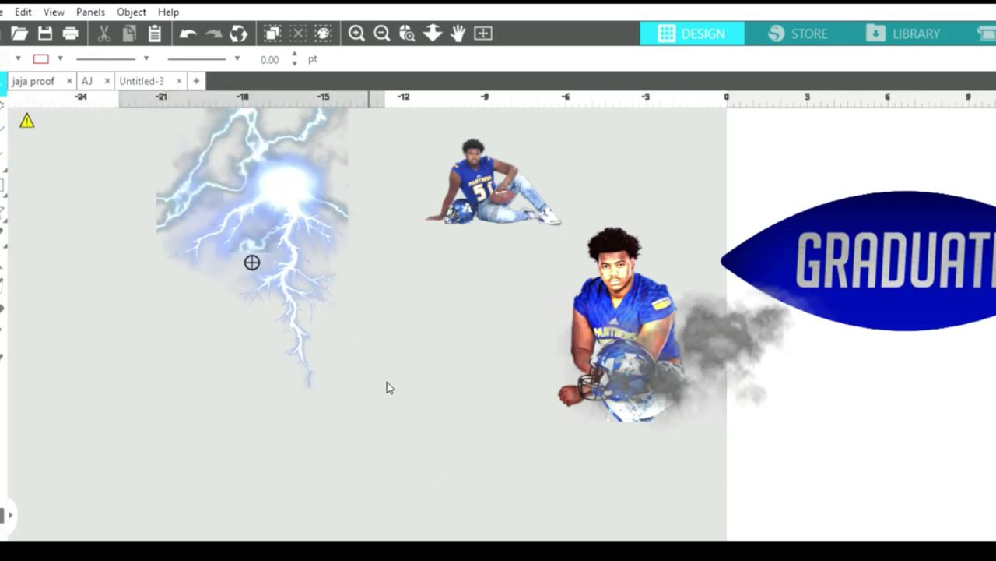
key(ctrl+z)
drag(394, 245, 351, 372)
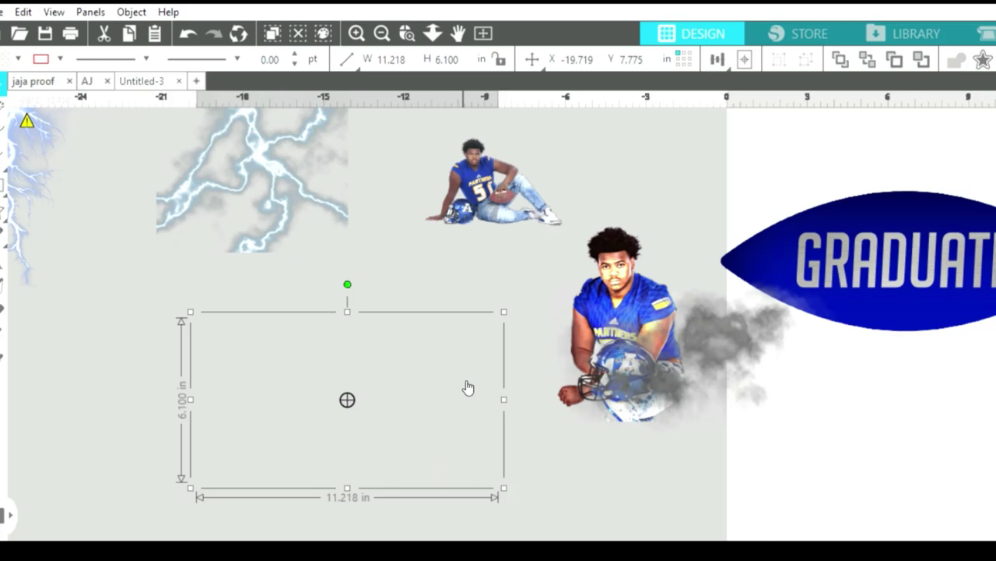
key(Delete)
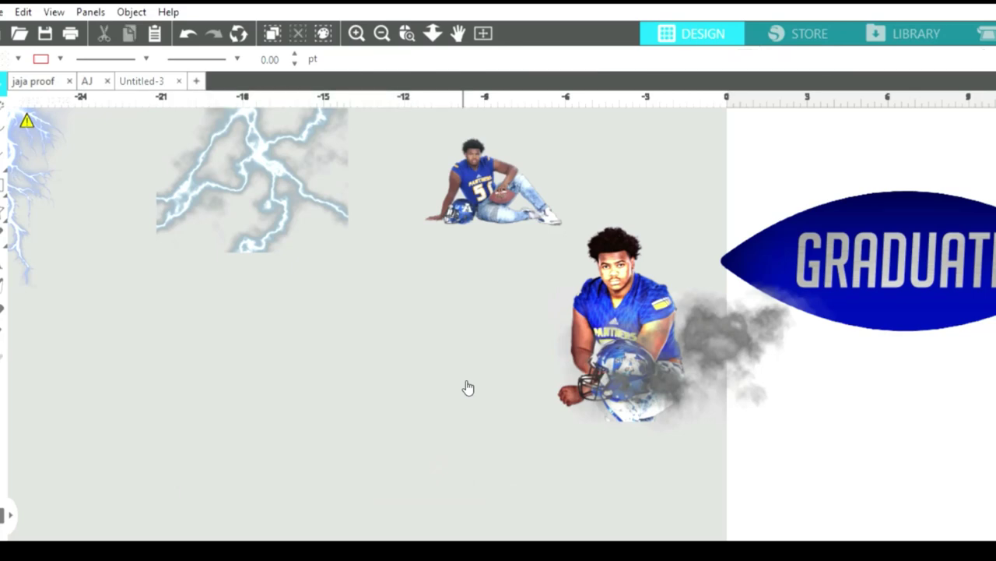
Undo three times to restore the original grey cloud image, then fit the whole page in view.
key(ctrl+z)
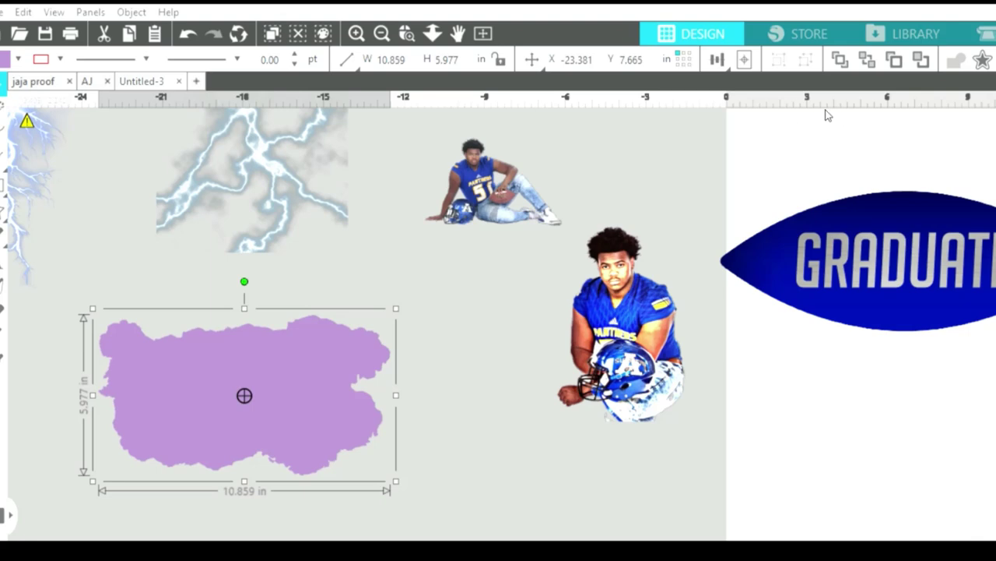
click(187, 33)
click(187, 33)
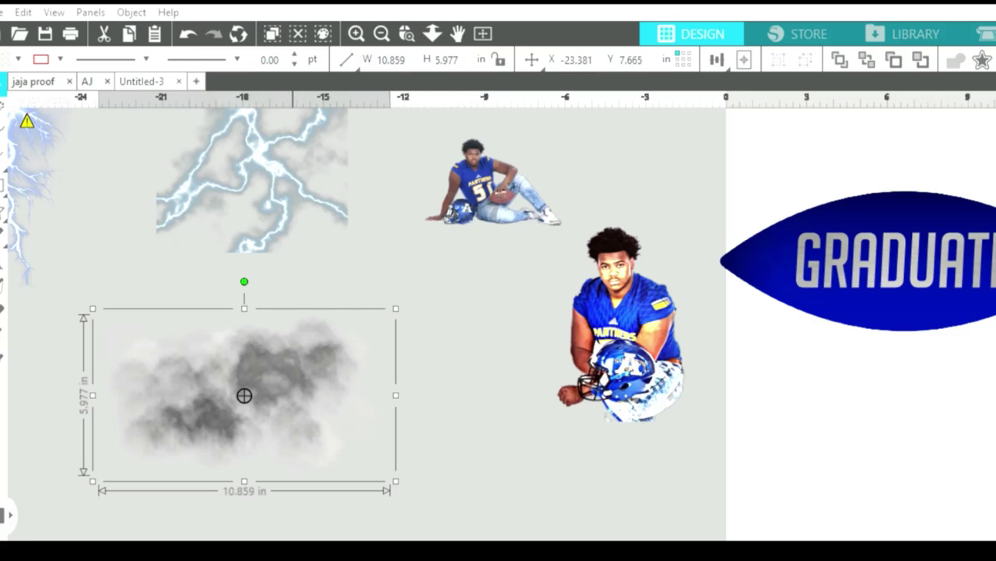
click(381, 23)
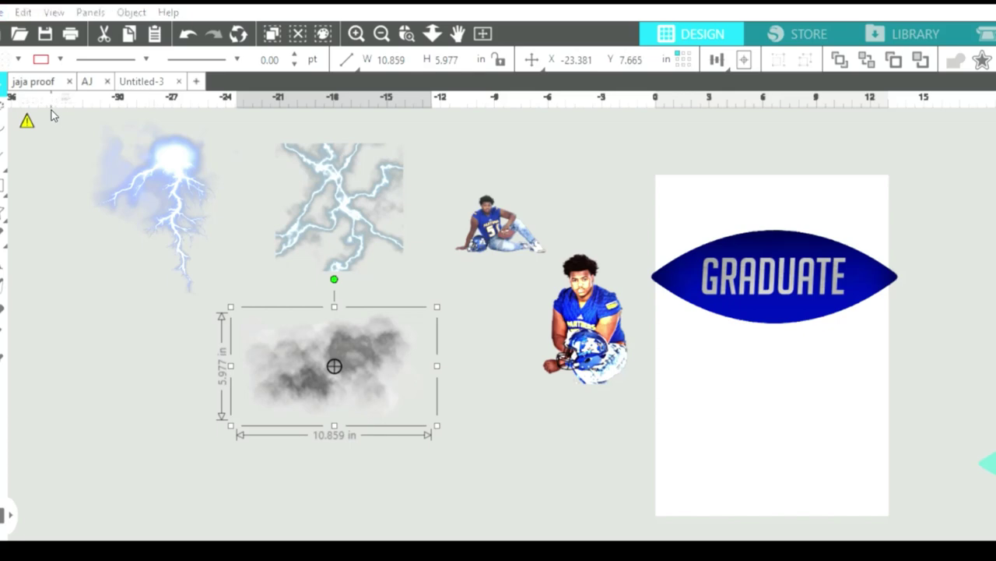
Enlarge the small cyan cloud to about 9.9 × 6.7 in.
click(308, 191)
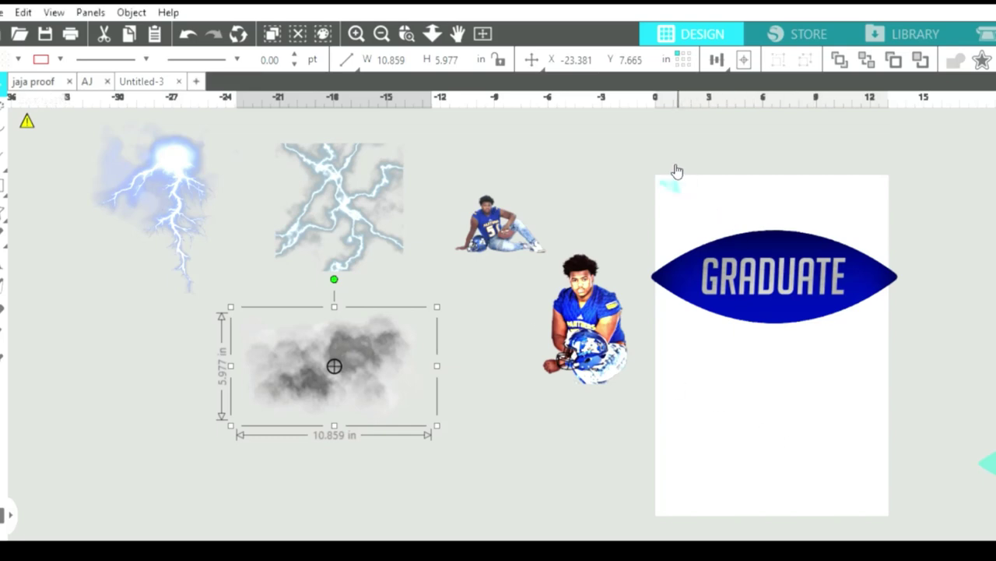
click(543, 148)
click(508, 148)
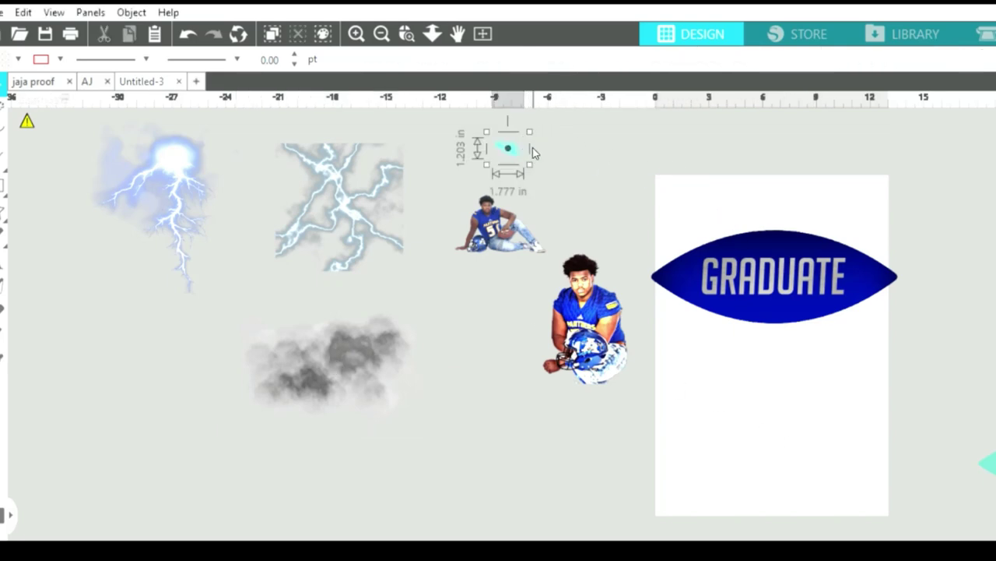
drag(532, 152, 641, 127)
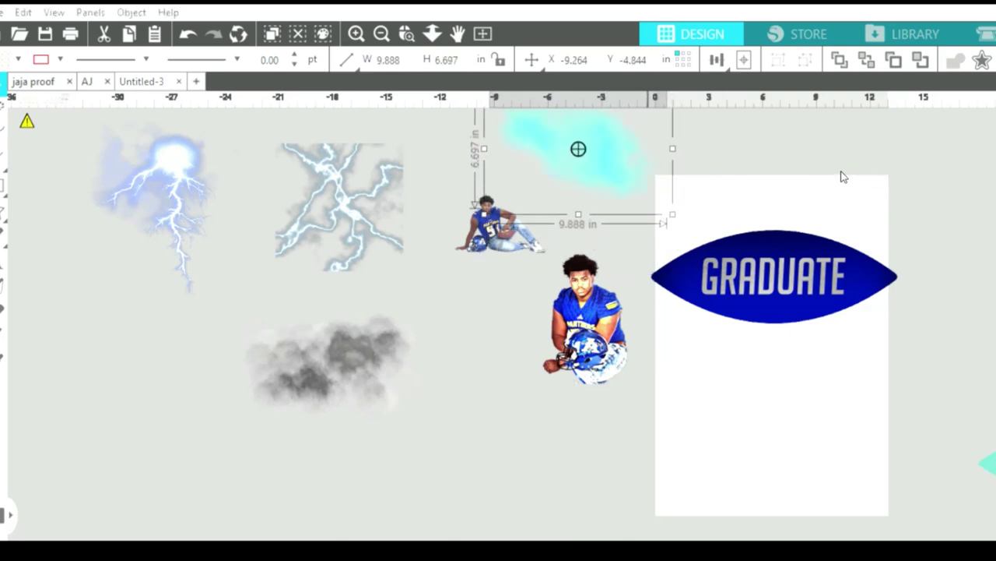
Shrink the grey cloud to about 6.2 × 3.4 in and place it on the GRADUATE shape.
scroll(511, 508, up, 2)
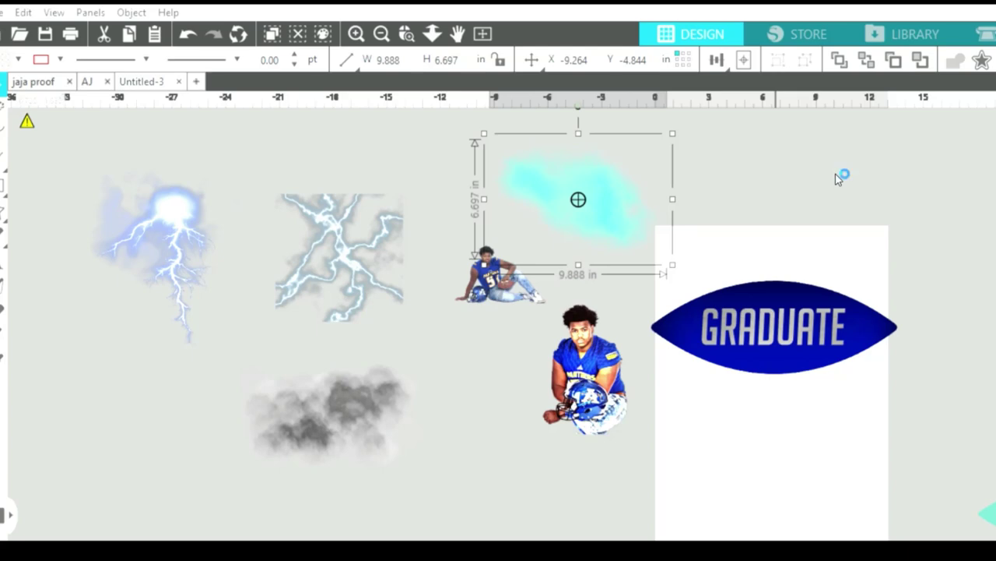
click(345, 411)
drag(441, 465, 354, 429)
drag(319, 377, 760, 307)
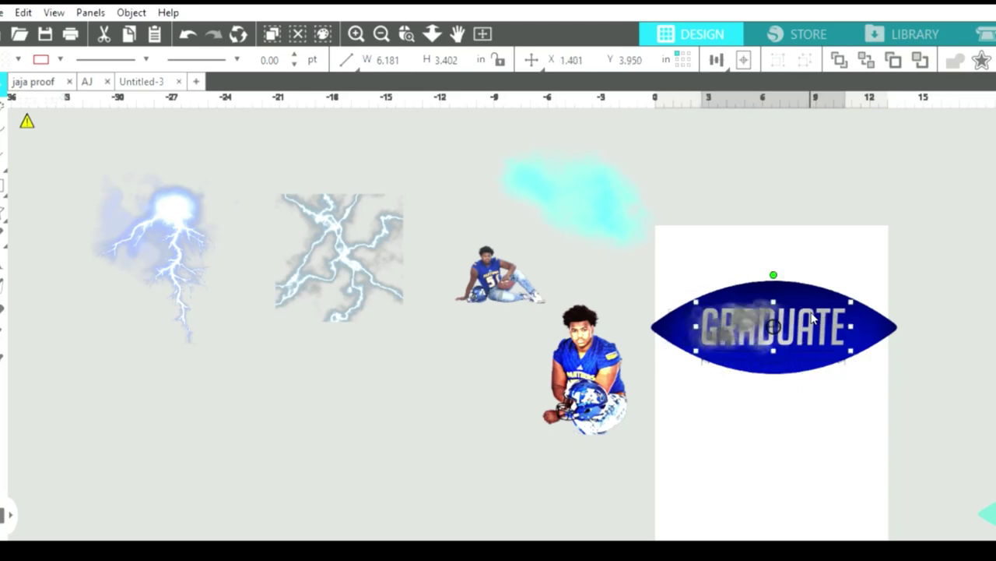
Move GRADUATE text to the lower left and stretch the grey cloud to about 10.7 × 5.5 in.
click(817, 319)
drag(817, 320, 451, 449)
click(753, 302)
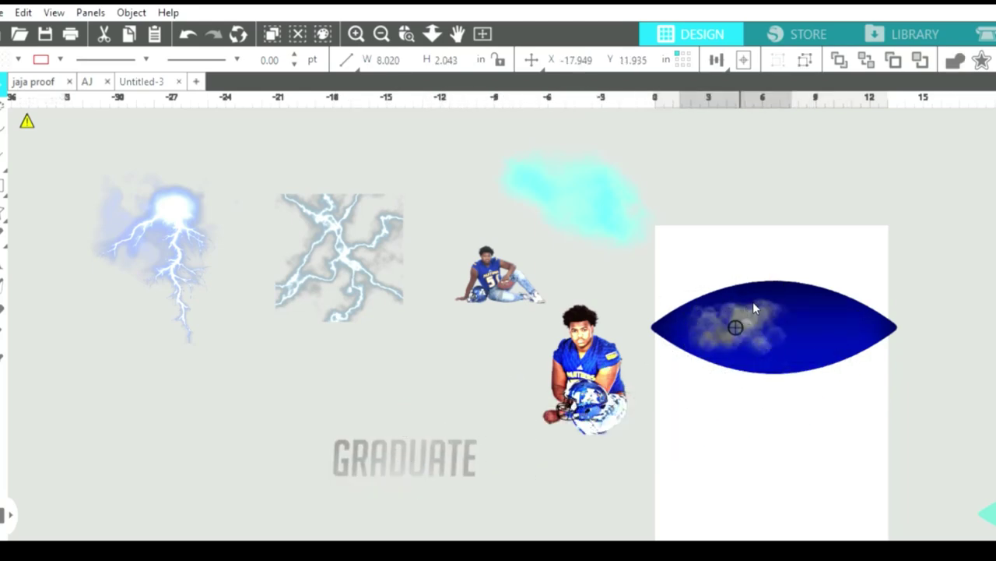
drag(810, 360, 816, 364)
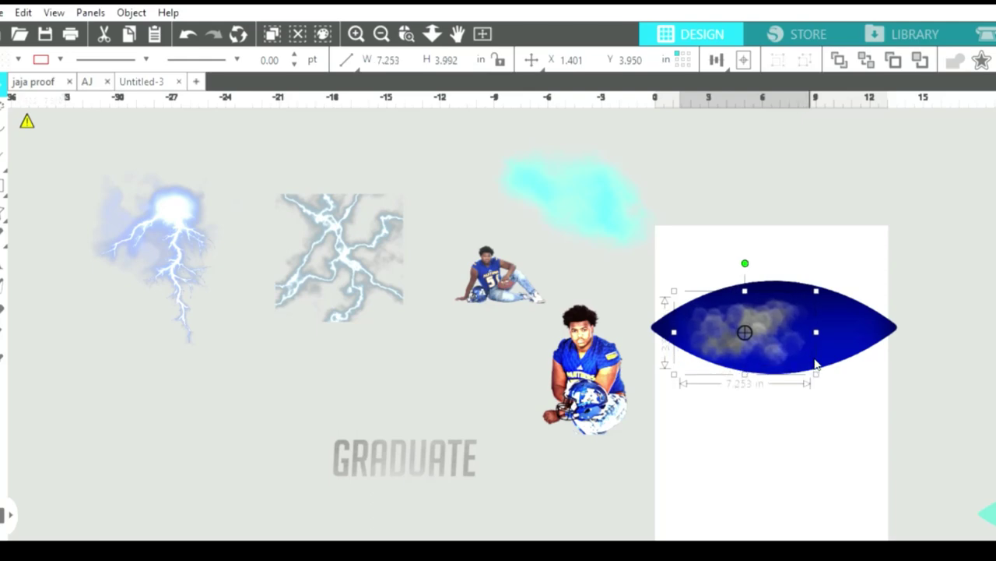
mouse_move(780, 328)
mouse_down()
mouse_move(785, 306)
mouse_move(775, 317)
mouse_up()
drag(817, 365, 877, 313)
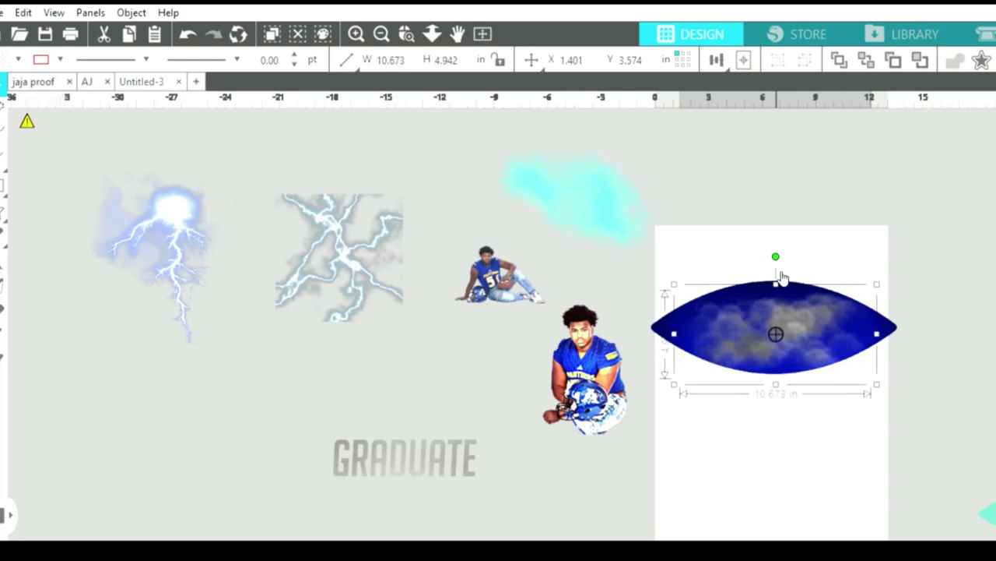
drag(782, 271, 781, 263)
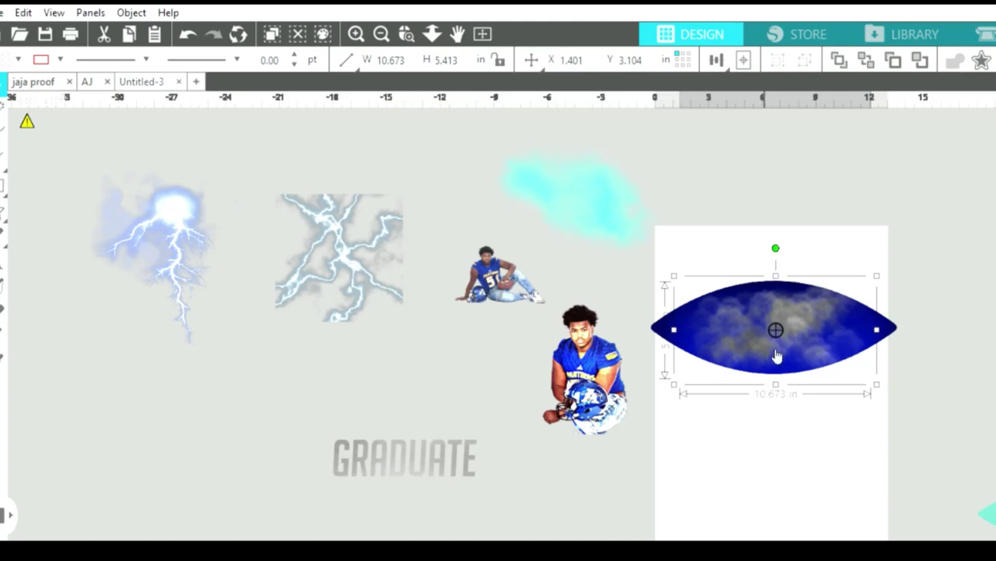
drag(779, 376, 779, 378)
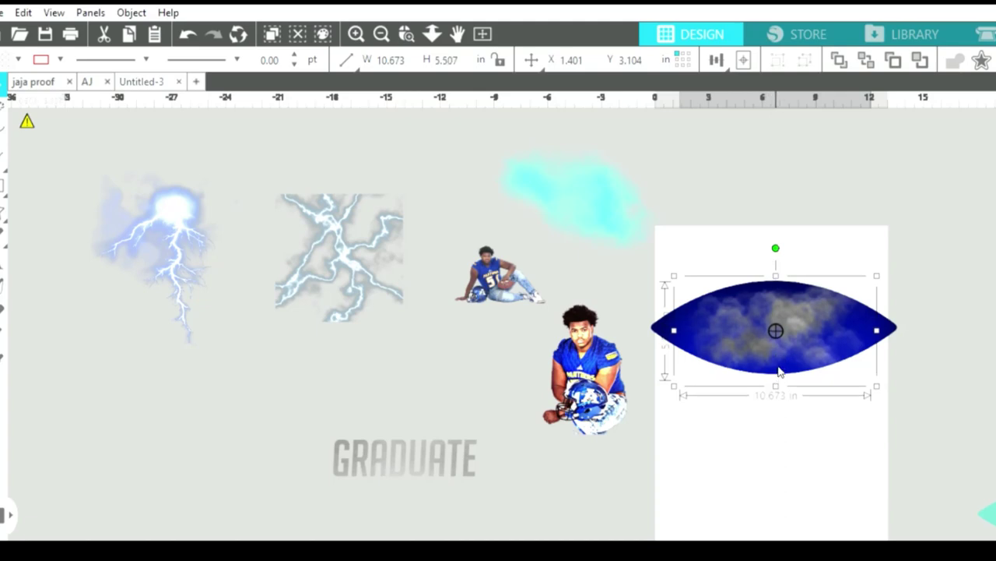
Reposition the left lightning image and marquee-select the area around it.
click(187, 214)
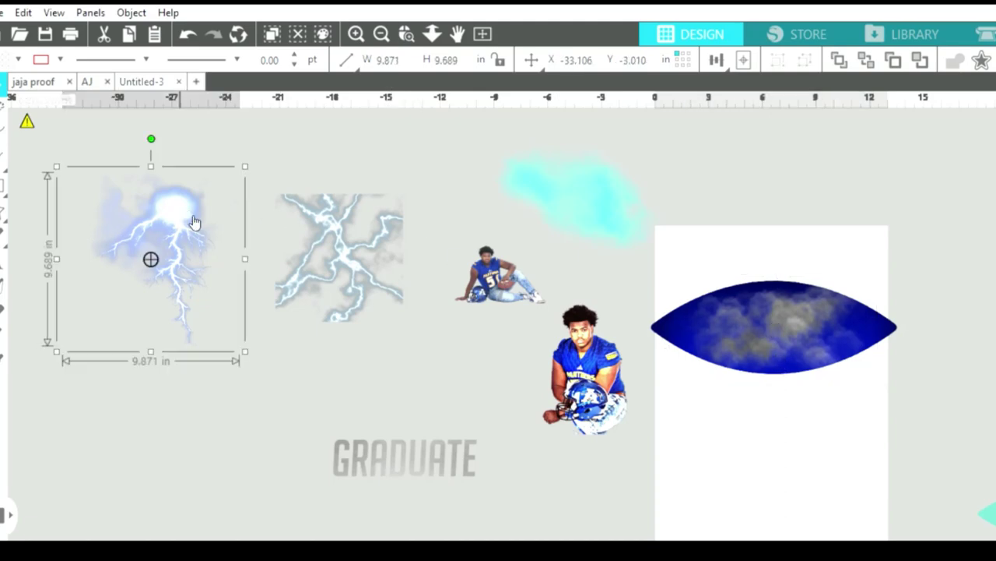
drag(196, 223, 273, 262)
click(327, 199)
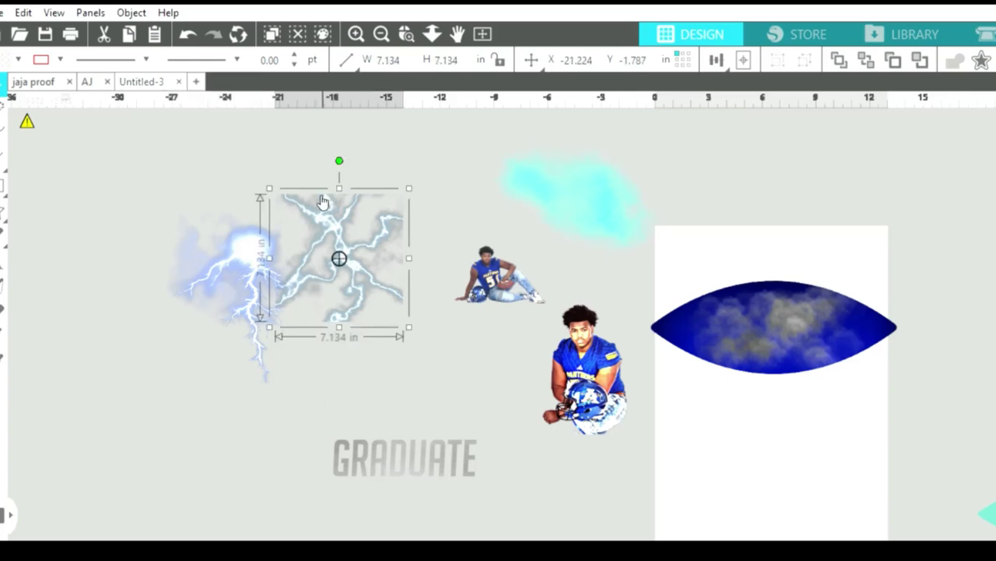
click(240, 243)
click(235, 246)
drag(235, 246, 173, 235)
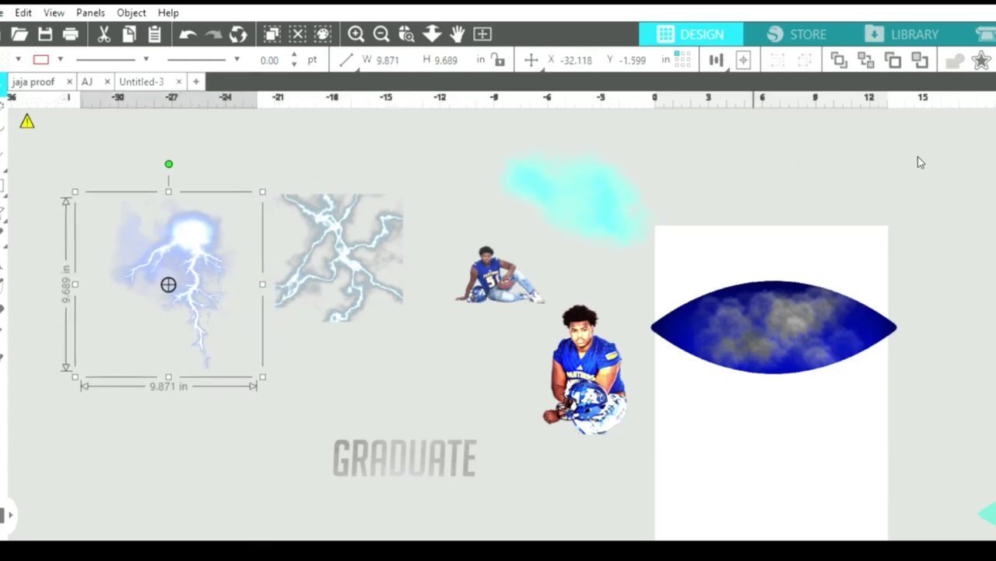
click(153, 165)
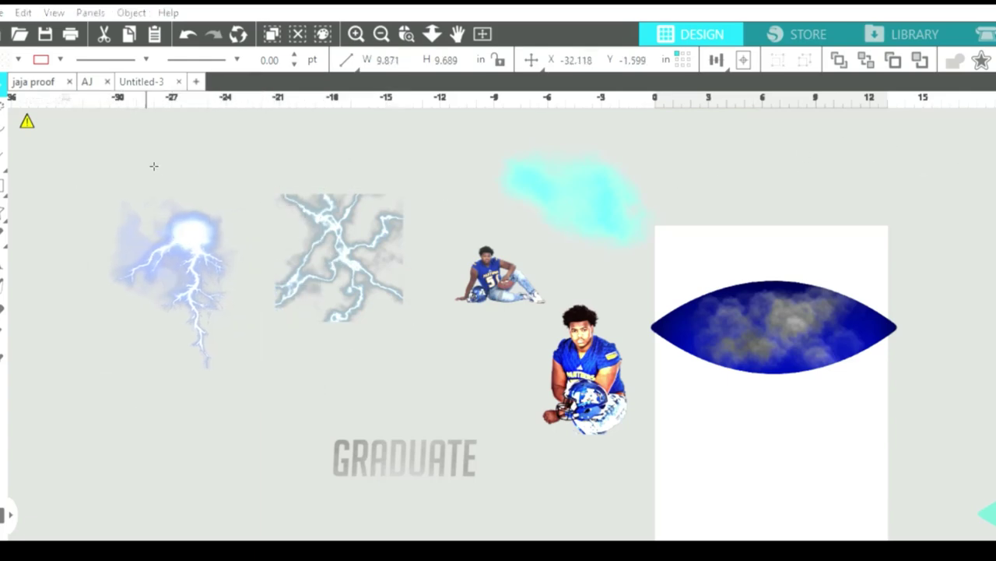
drag(93, 183, 271, 386)
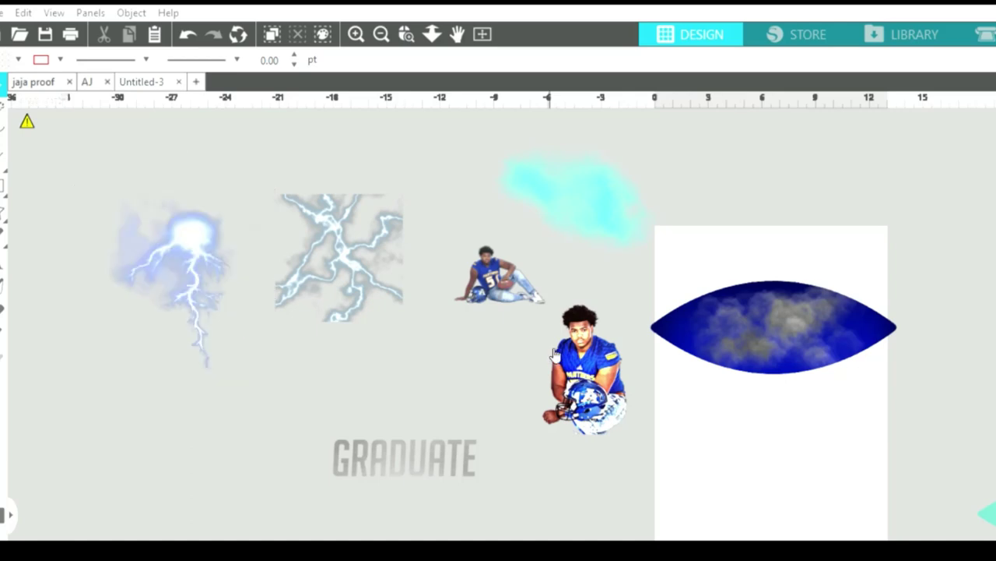
Move the lightning image above the GRADUATE text and delete the leftover traced fragments.
drag(225, 228, 350, 341)
click(206, 237)
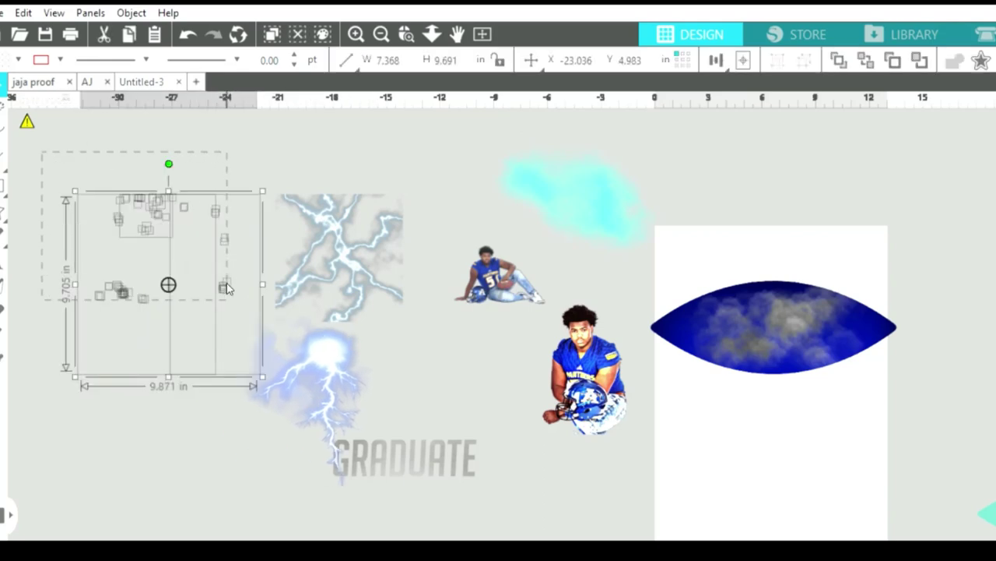
key(Delete)
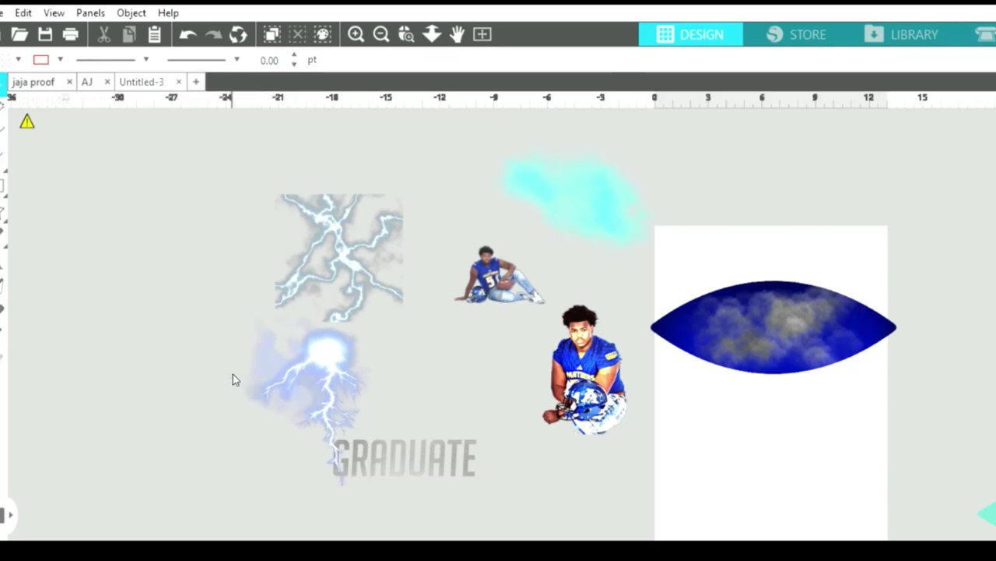
drag(61, 131, 156, 257)
drag(214, 349, 228, 367)
Try shrinking the lower lightning image onto the football, then undo those placement changes.
click(325, 358)
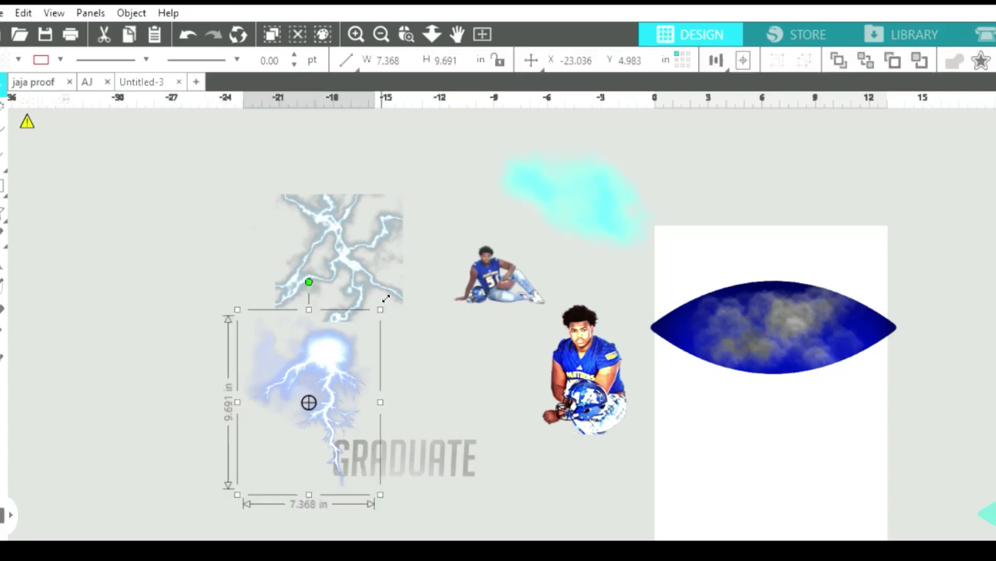
drag(352, 341, 745, 294)
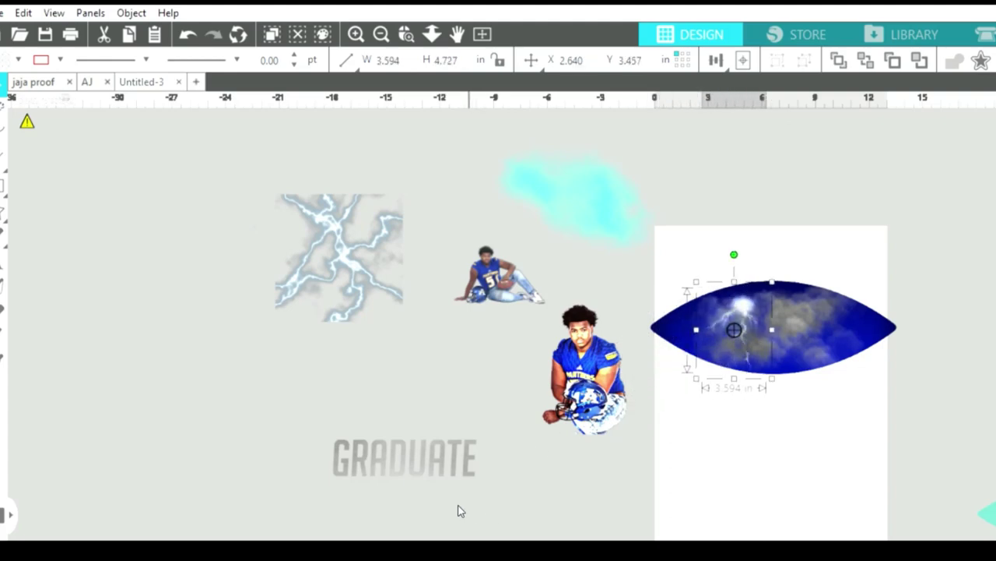
scroll(434, 539, right, 5)
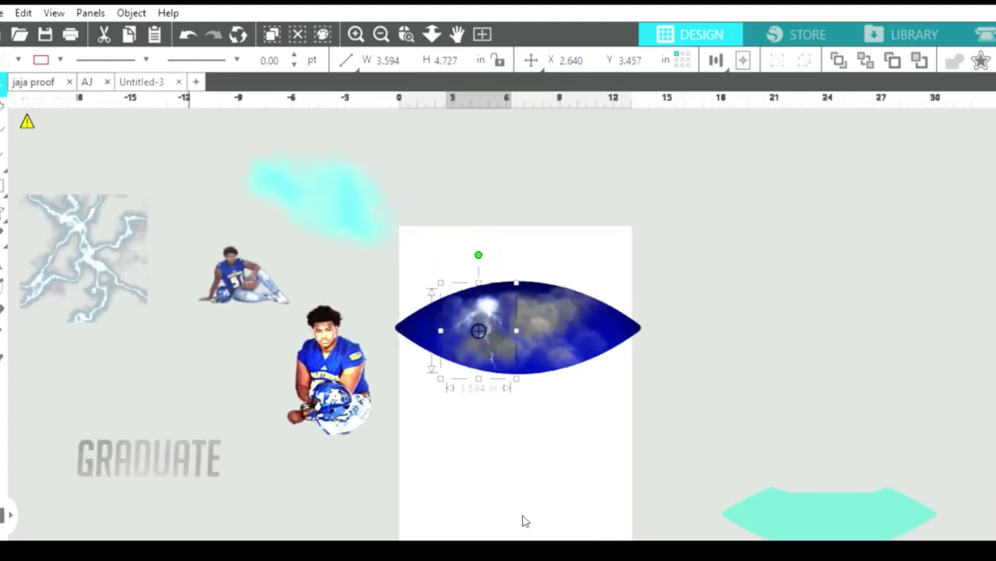
click(506, 280)
click(450, 246)
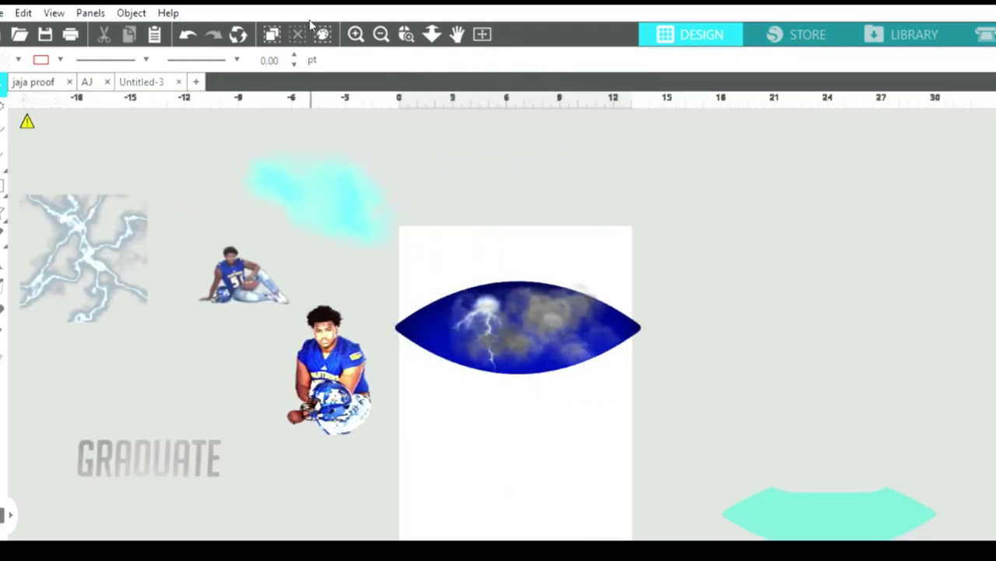
click(186, 33)
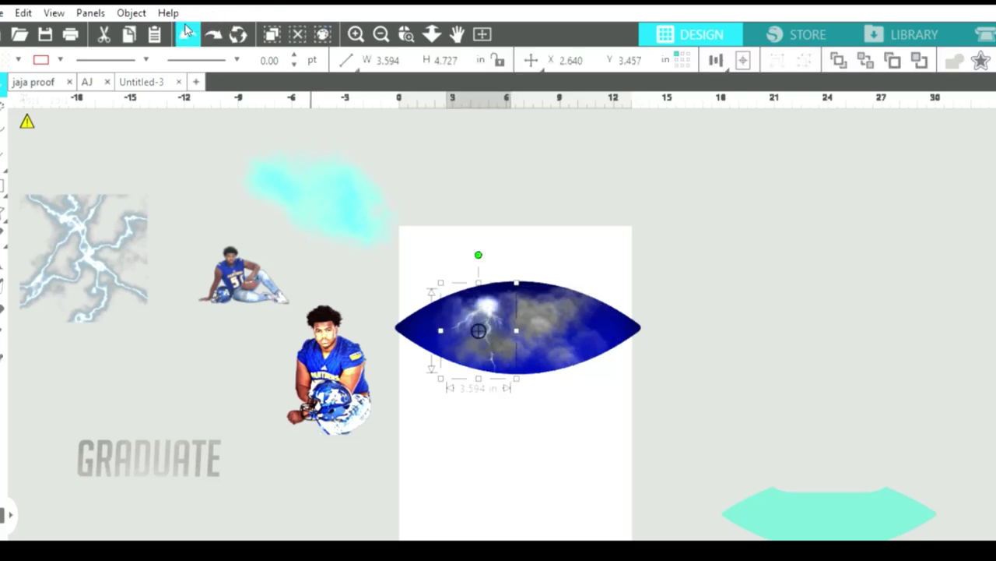
click(187, 31)
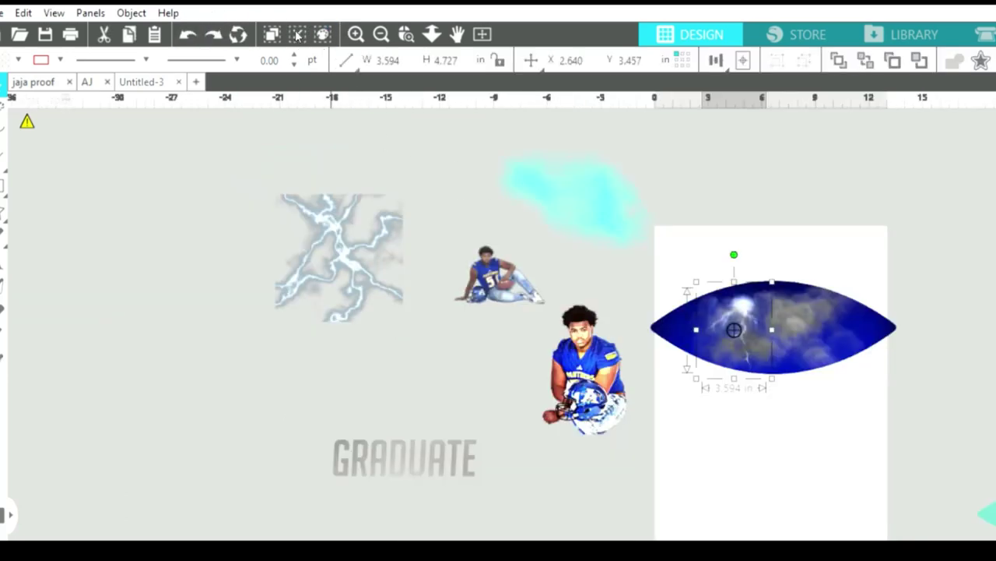
click(187, 33)
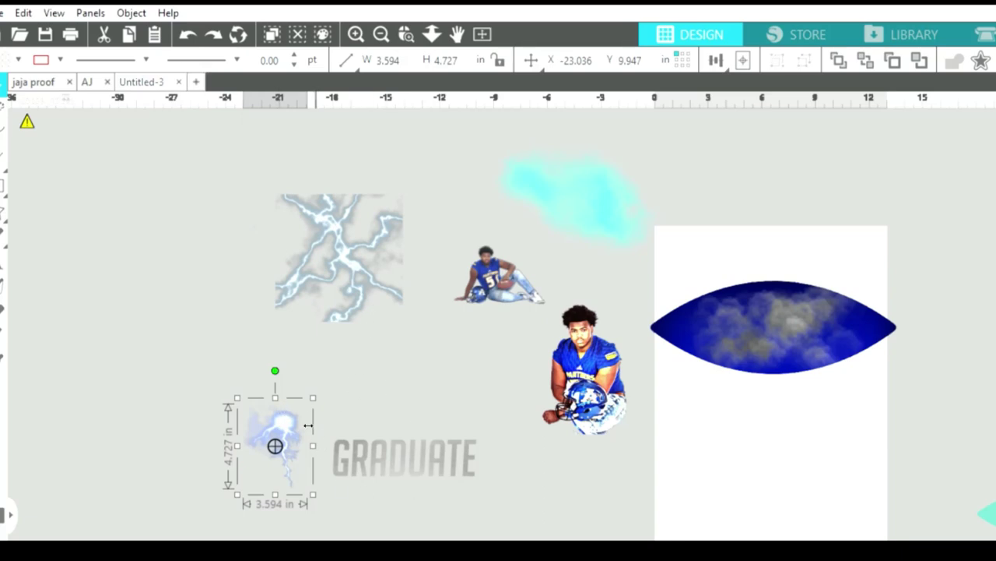
Place the lightning image on the football's upper middle and lay the GRADUATE text across it.
drag(310, 401, 752, 284)
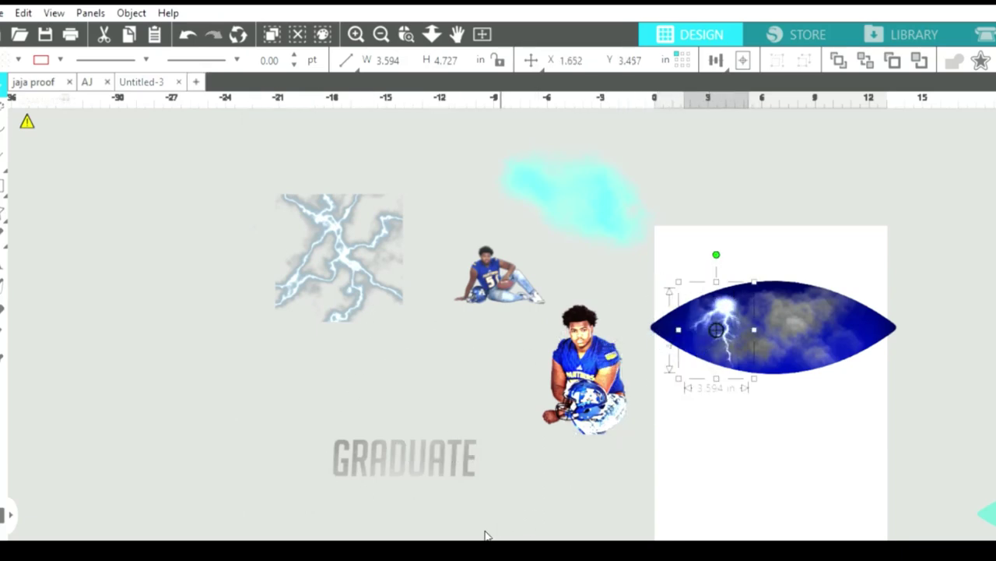
scroll(545, 514, right, 5)
drag(408, 299, 463, 288)
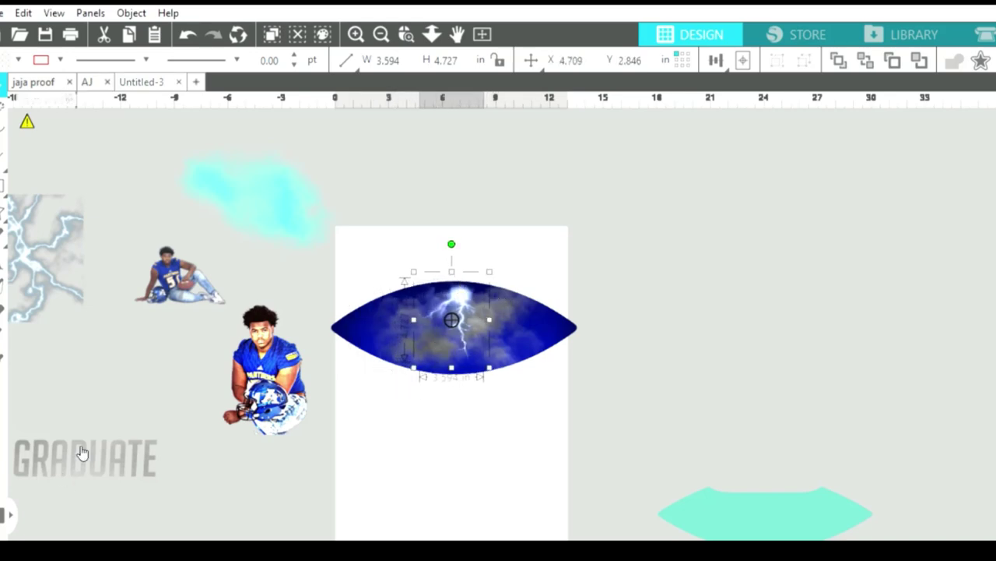
drag(80, 454, 458, 326)
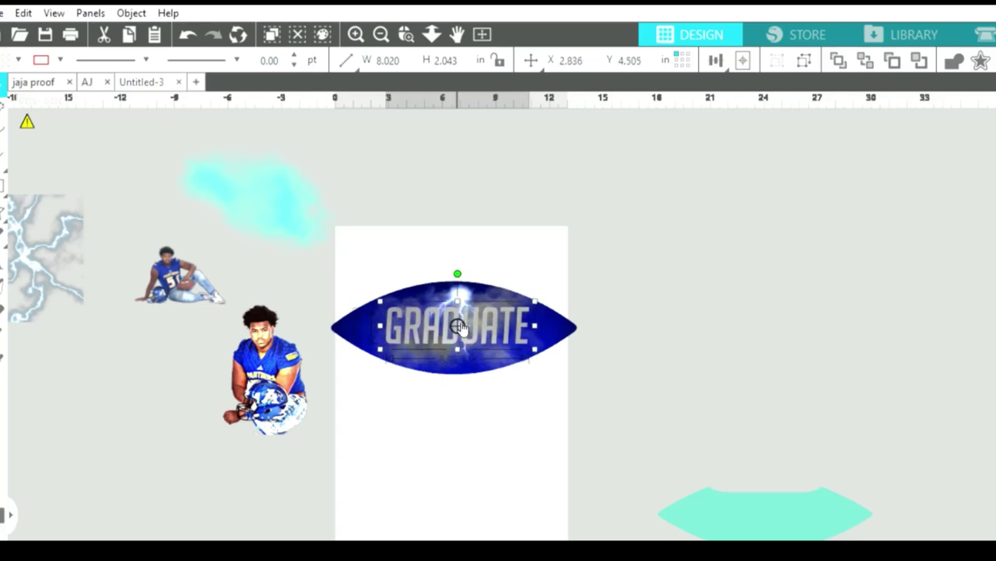
Shrink the kneeling player cutout to about half size and centre it on the football.
click(473, 279)
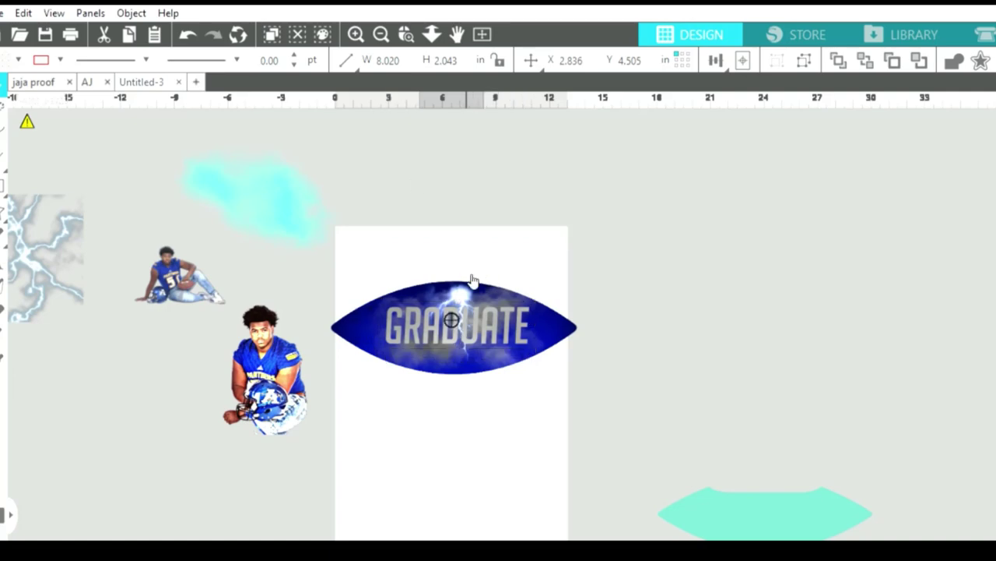
click(319, 303)
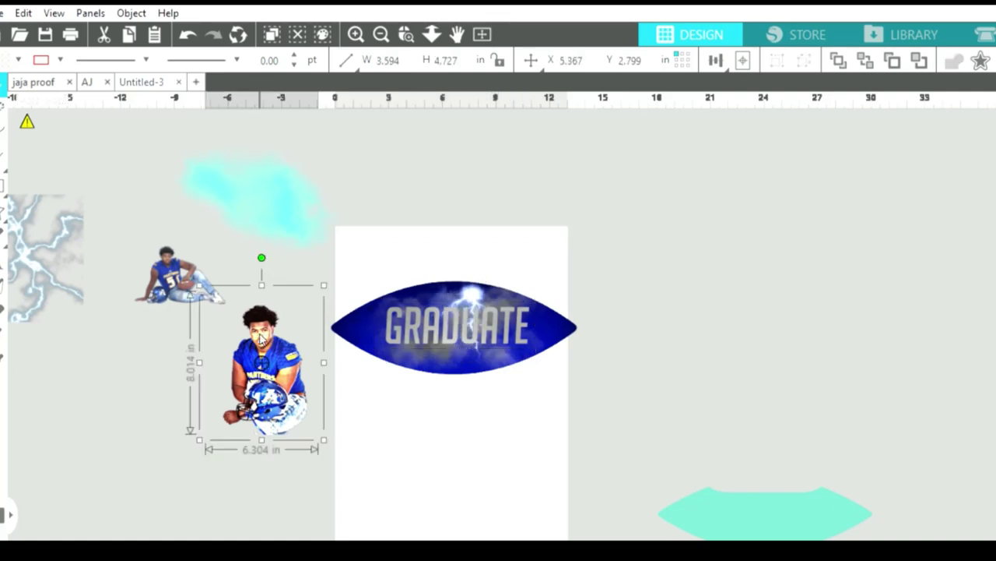
drag(324, 282, 455, 357)
drag(415, 275, 400, 257)
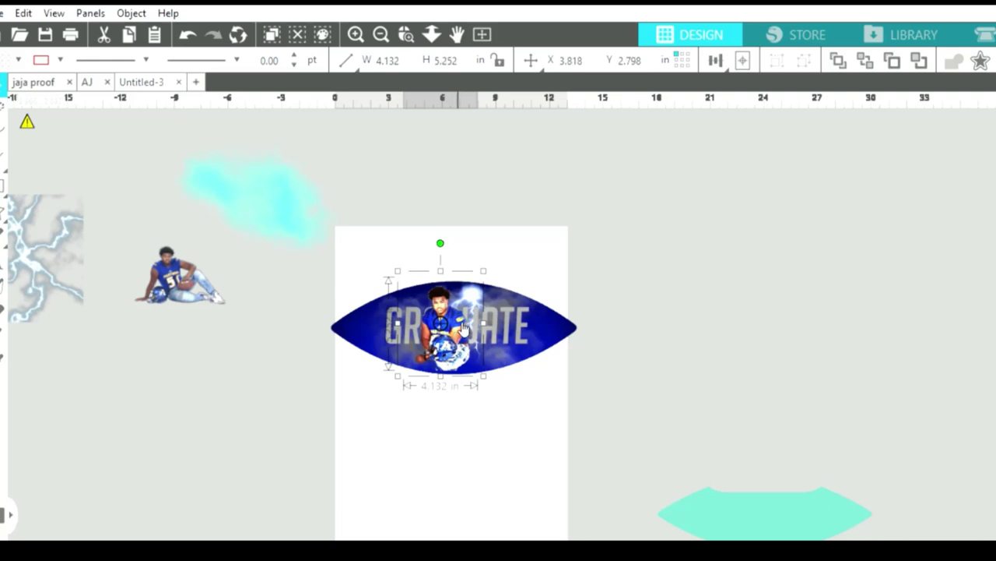
drag(463, 333, 468, 334)
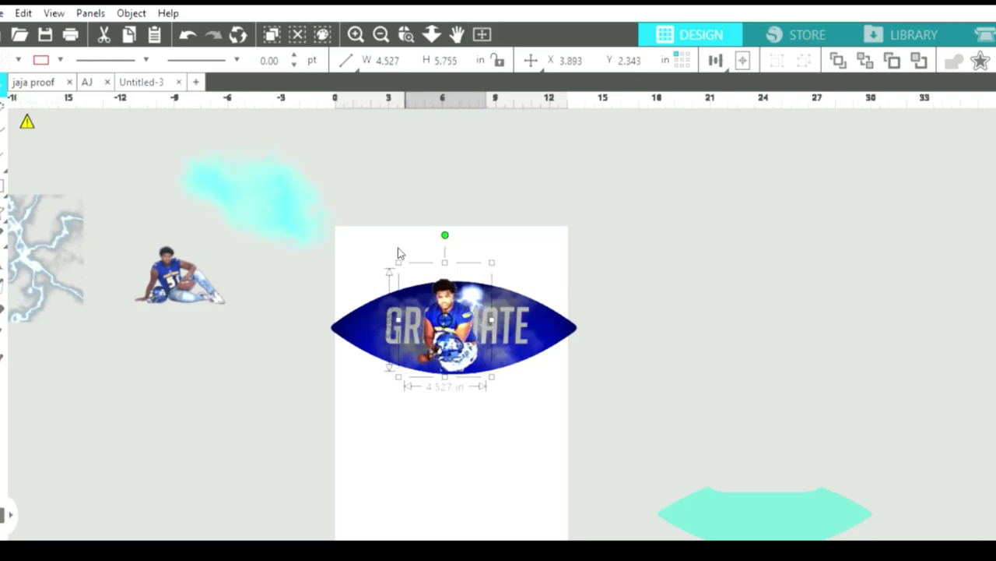
drag(462, 336, 465, 334)
drag(412, 256, 414, 270)
drag(472, 341, 468, 339)
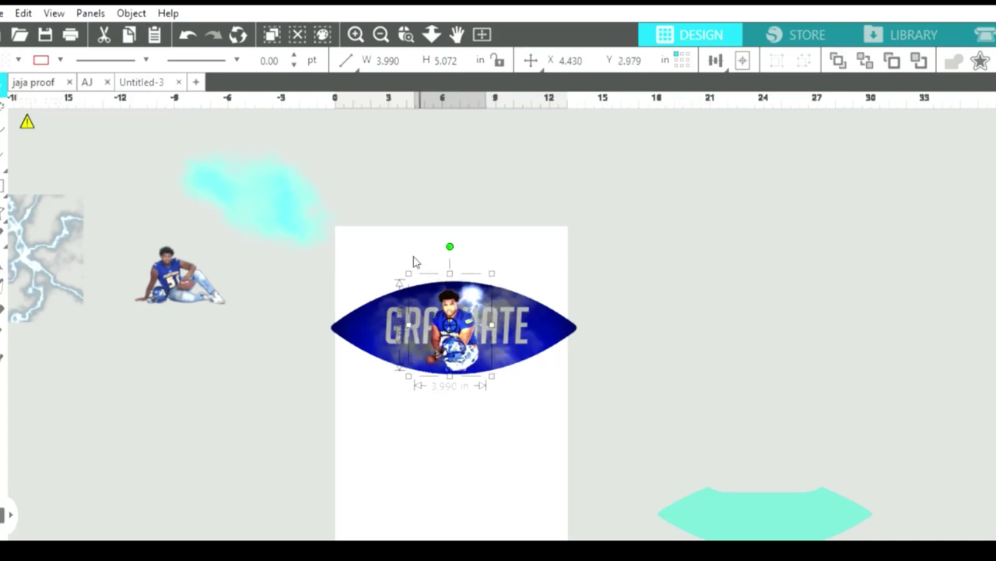
drag(412, 260, 412, 267)
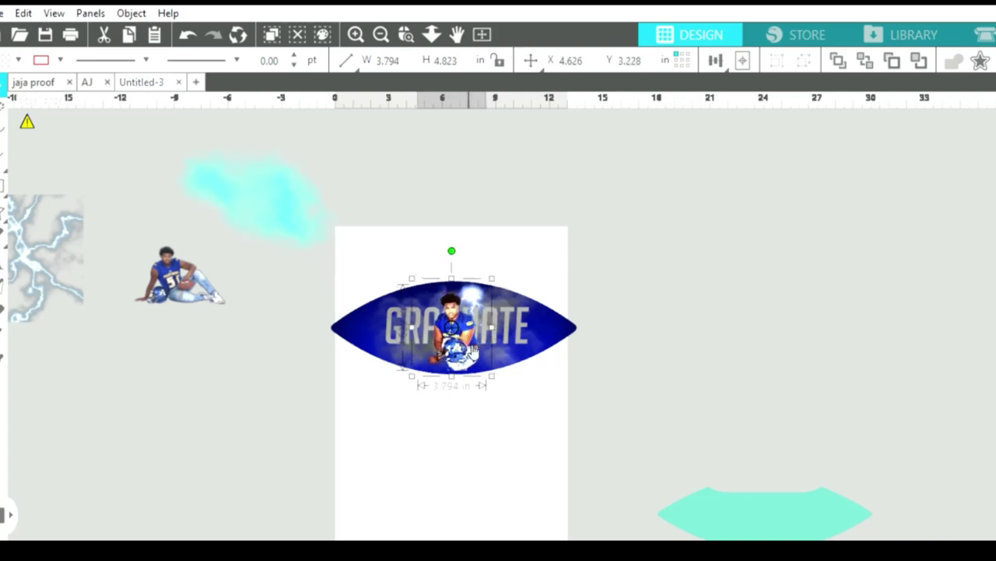
drag(465, 336, 462, 333)
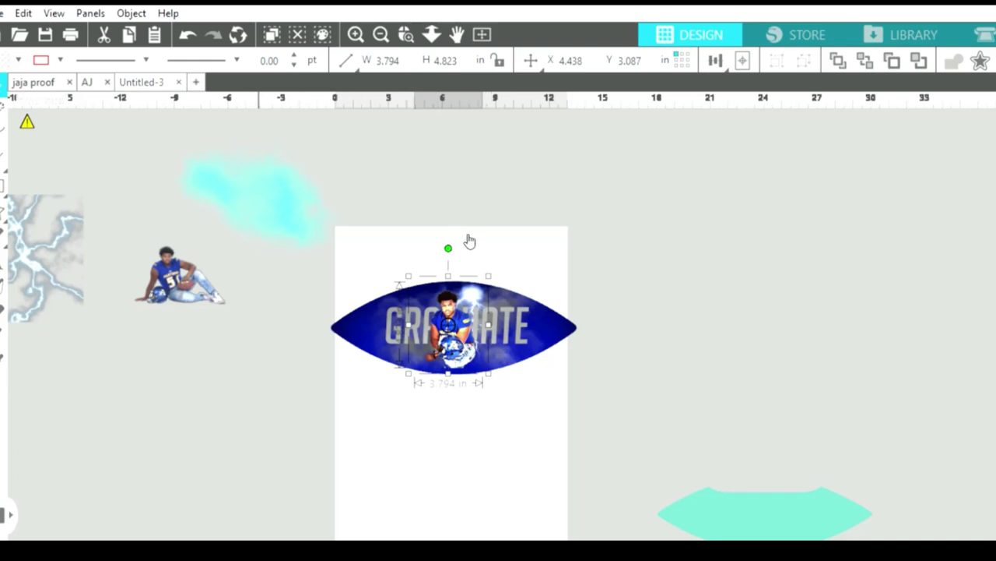
click(395, 194)
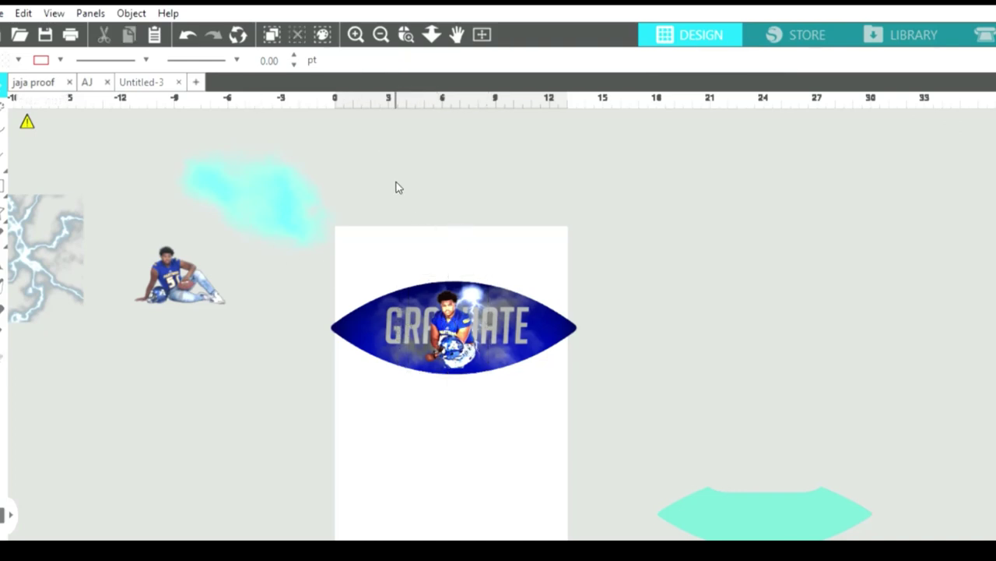
click(354, 34)
Zoom in further, scroll left, and select the large square lightning texture beside the page.
click(351, 31)
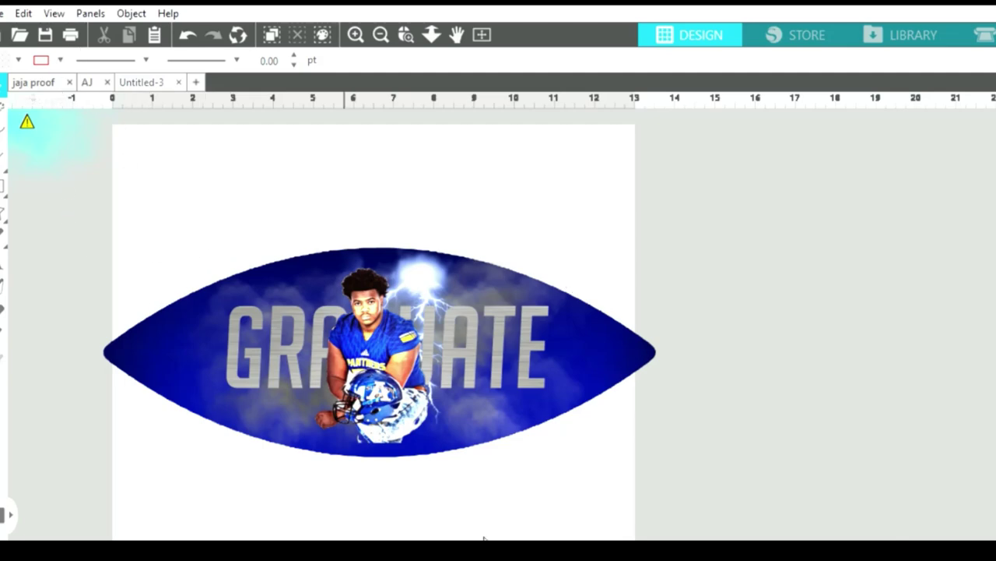
drag(484, 538, 238, 530)
click(233, 262)
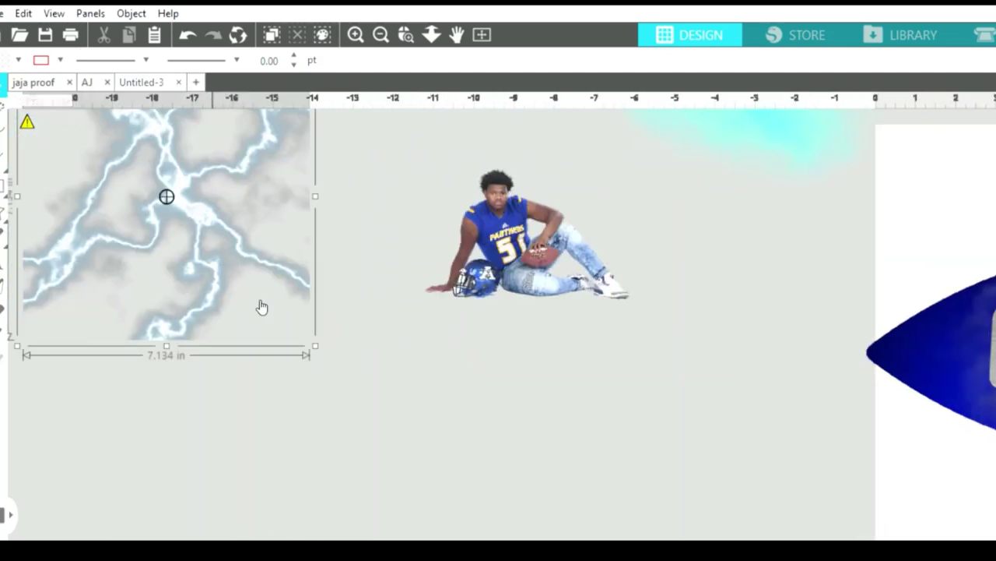
Shrink the lightning texture to about half size and move it onto the football's left end.
drag(262, 307, 300, 382)
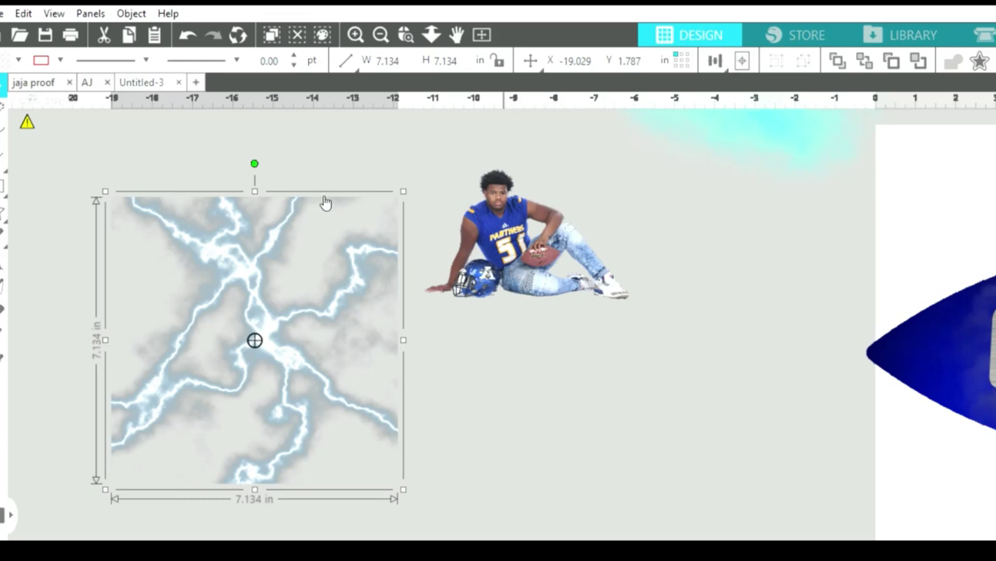
click(380, 34)
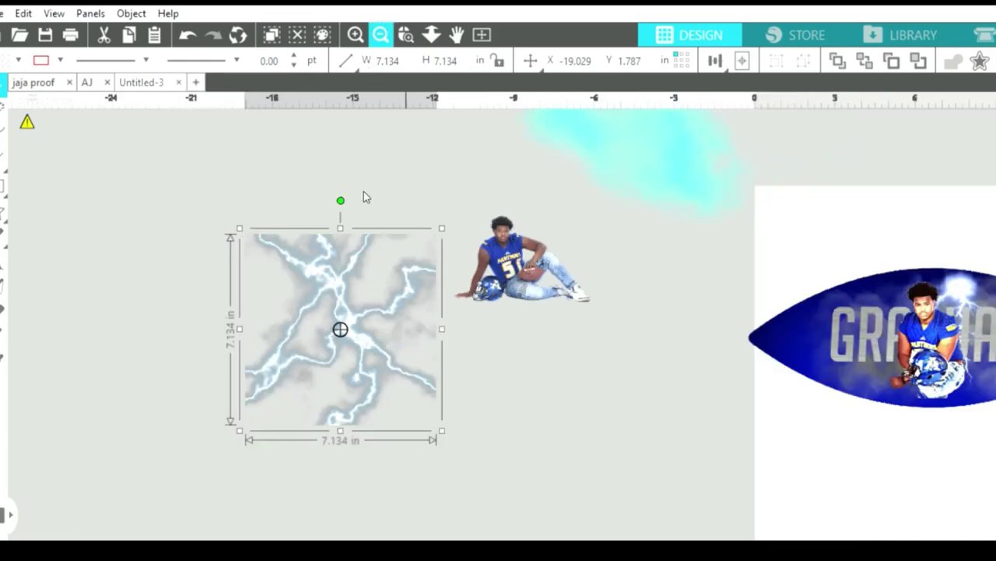
drag(388, 302, 627, 345)
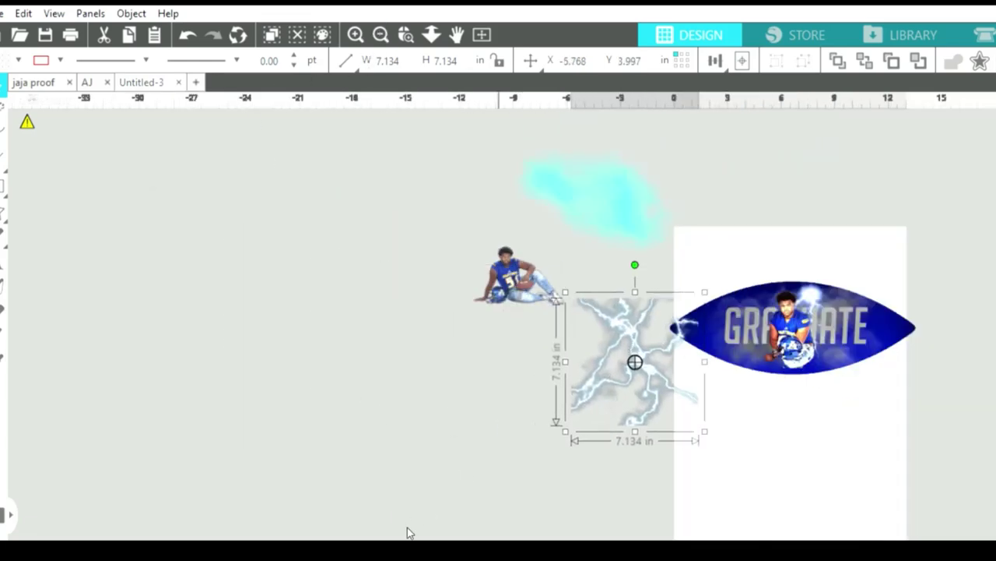
scroll(403, 537, right, 5)
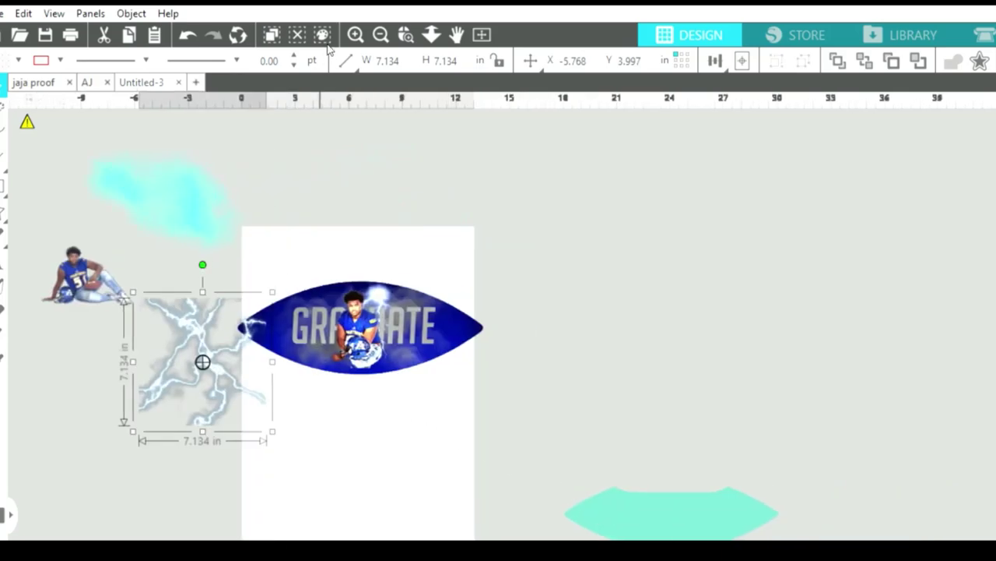
click(355, 34)
click(355, 34)
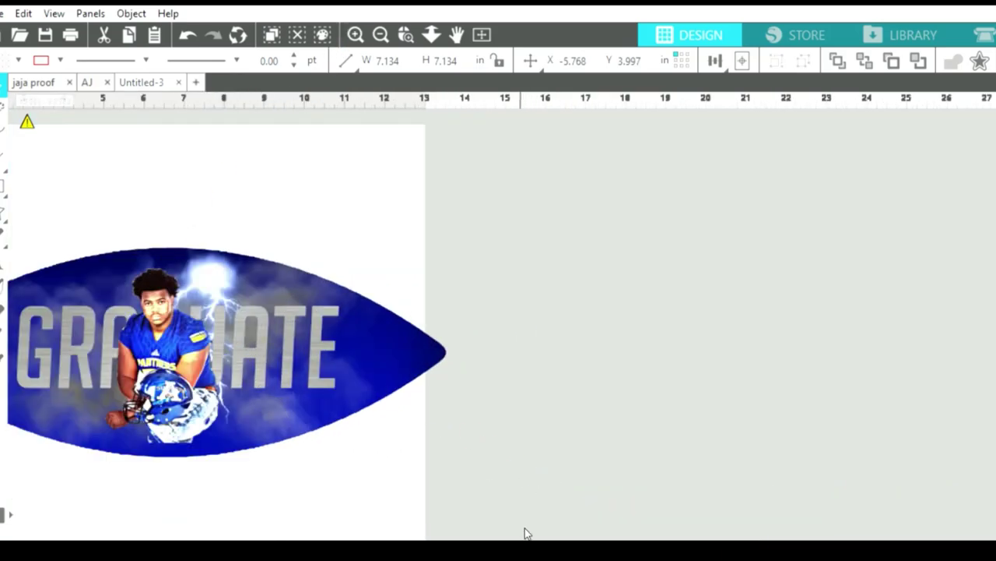
scroll(579, 537, left, 3)
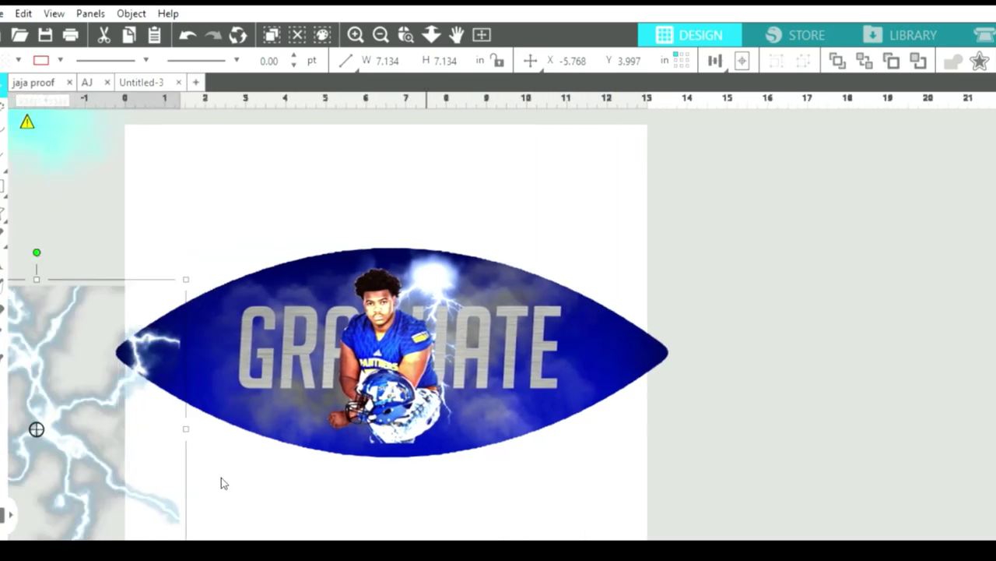
drag(98, 427, 212, 380)
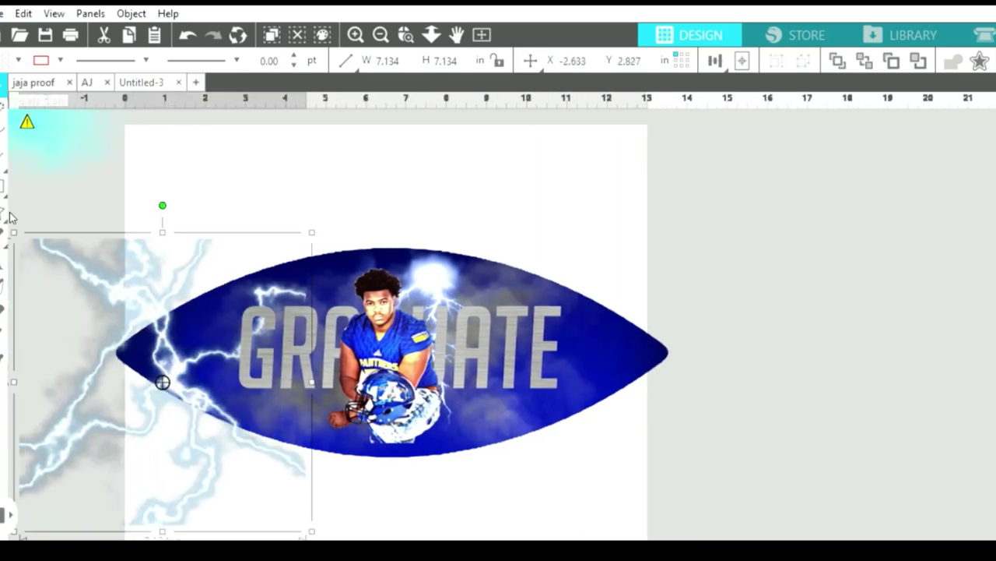
drag(15, 222, 179, 357)
drag(257, 480, 238, 385)
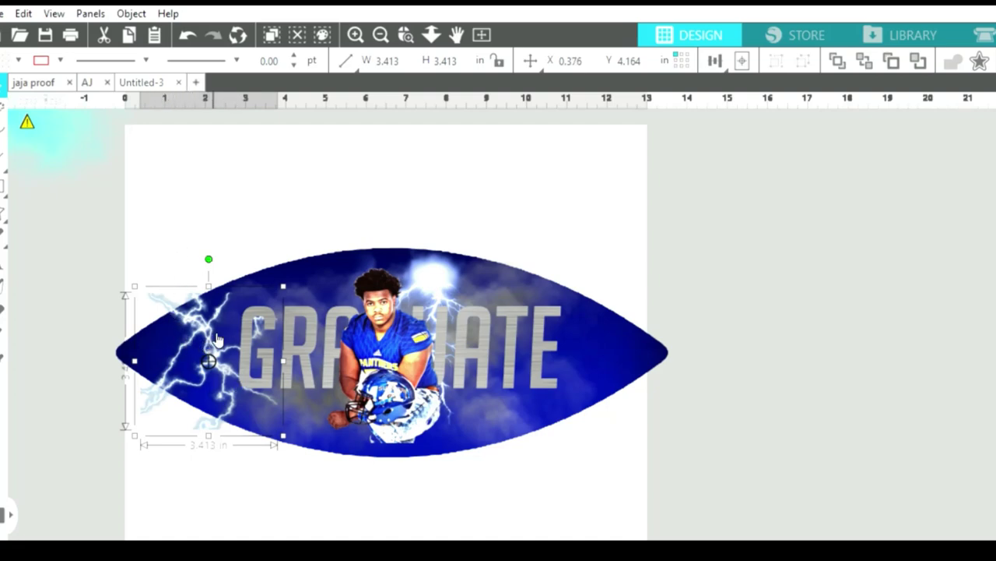
Nudge the left lightning image, about 3.4 in square, slightly left and down.
click(209, 332)
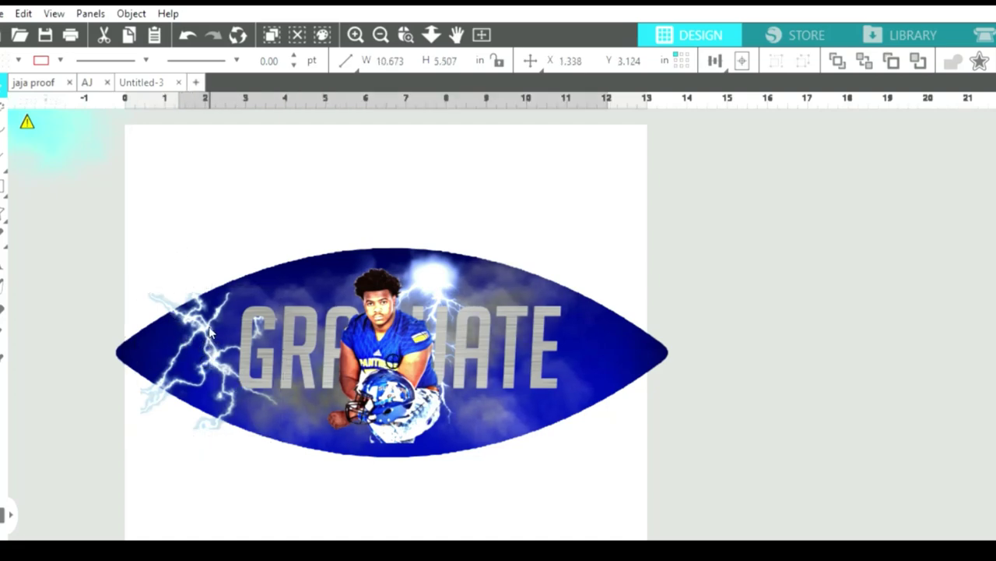
click(209, 316)
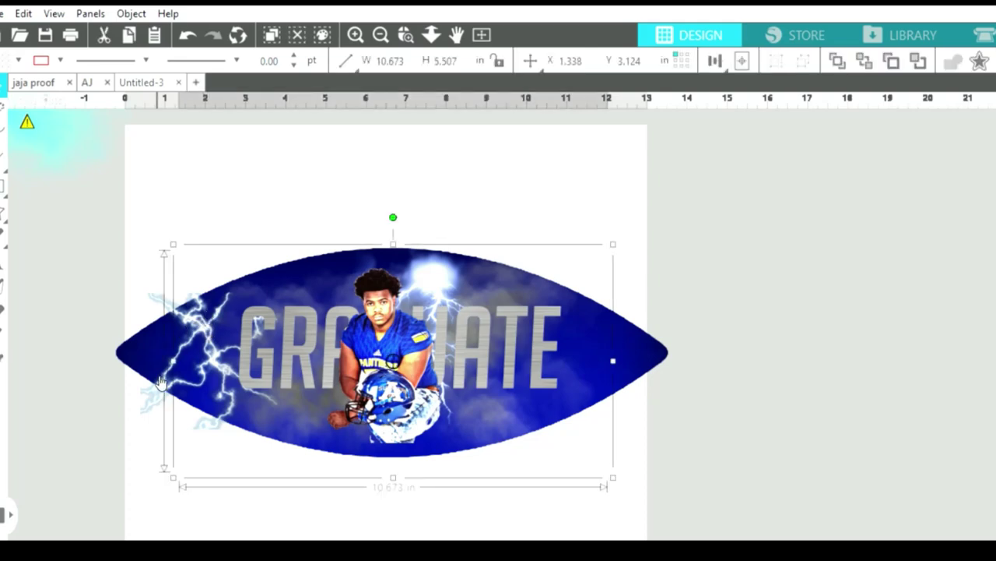
click(154, 378)
drag(151, 380, 150, 380)
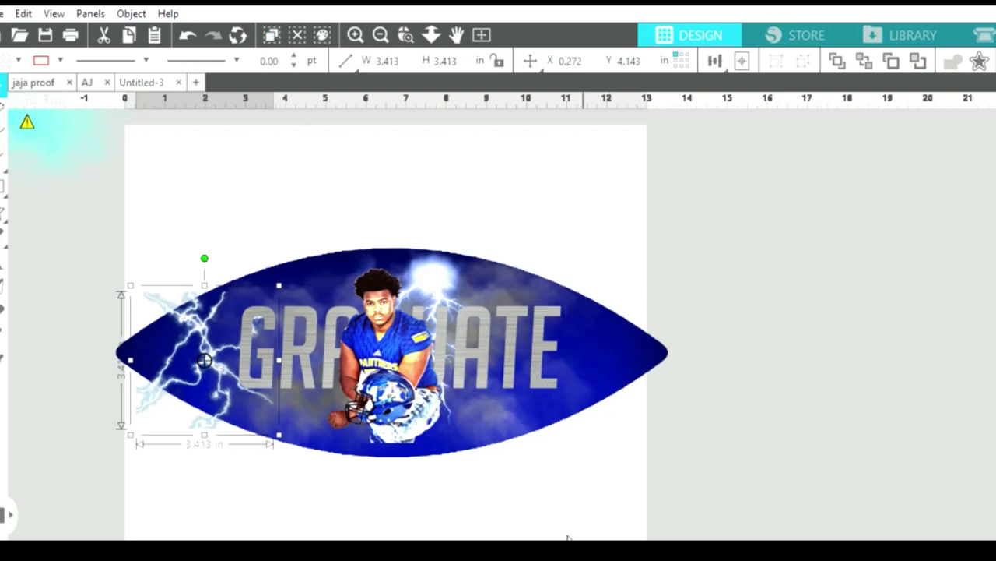
mouse_move(571, 536)
mouse_down()
mouse_move(610, 536)
mouse_move(553, 537)
mouse_up()
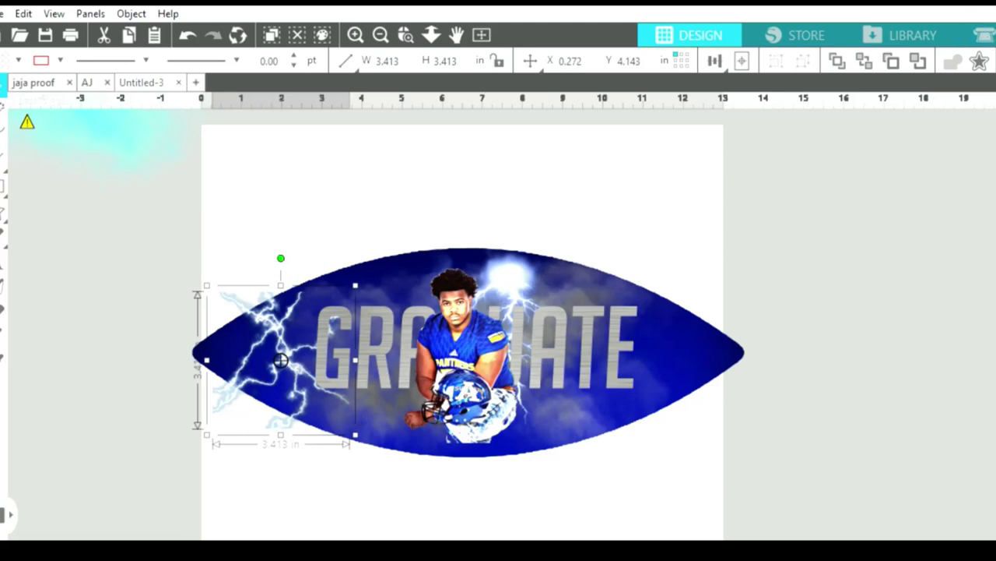
Undo an accidental smoke paste and place a mirrored lightning copy on the football's right end.
key(Right)
key(Right)
key(Right)
key(Right)
key(ctrl+v)
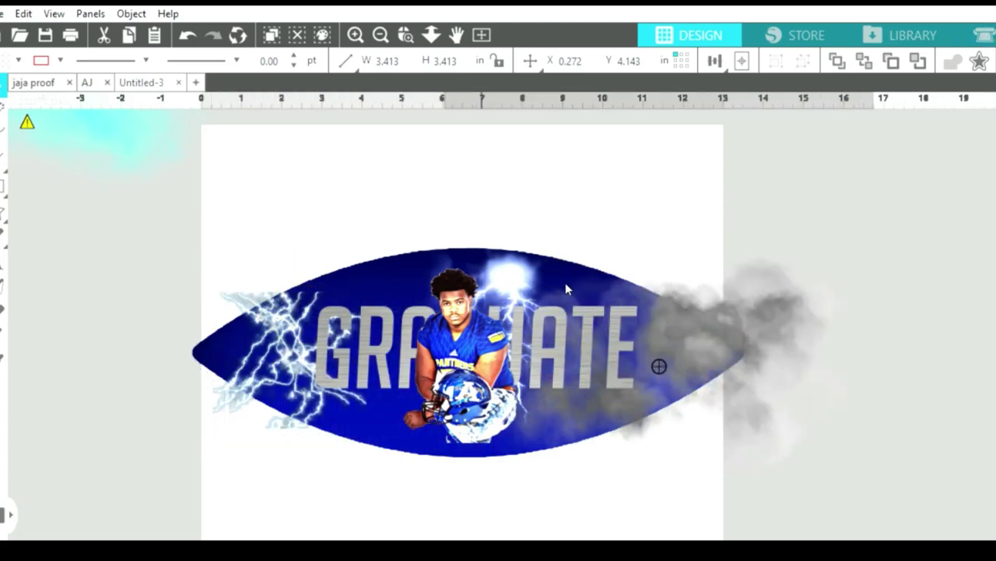
click(186, 34)
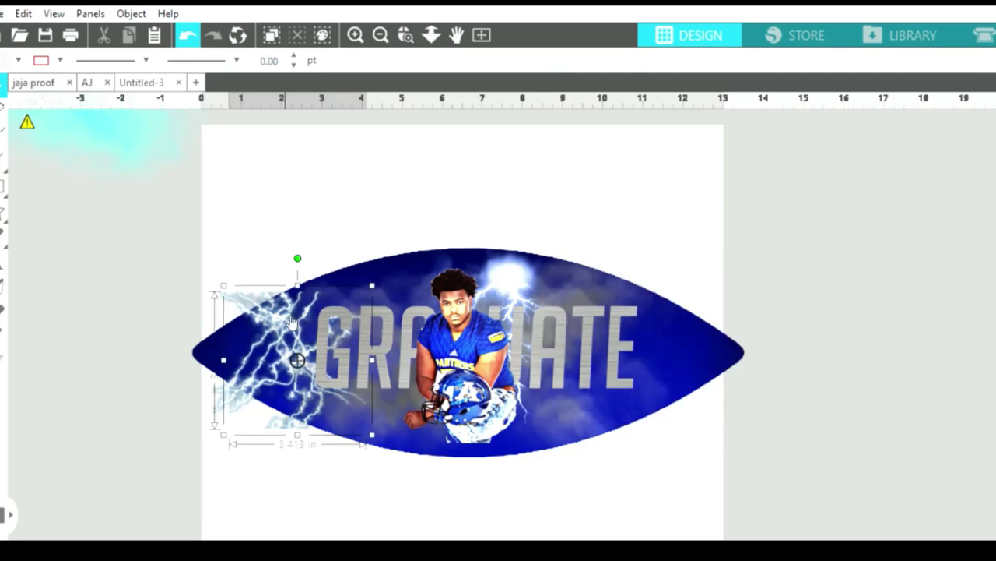
drag(357, 404, 629, 385)
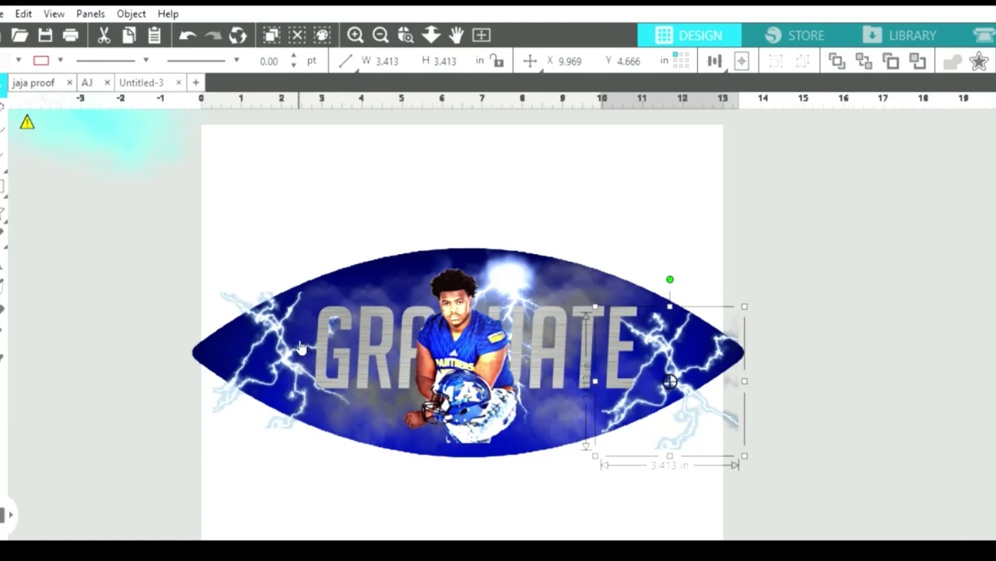
Enlarge the left lightning to about 4.28 in square and nudge the football shape slightly.
click(290, 348)
click(238, 371)
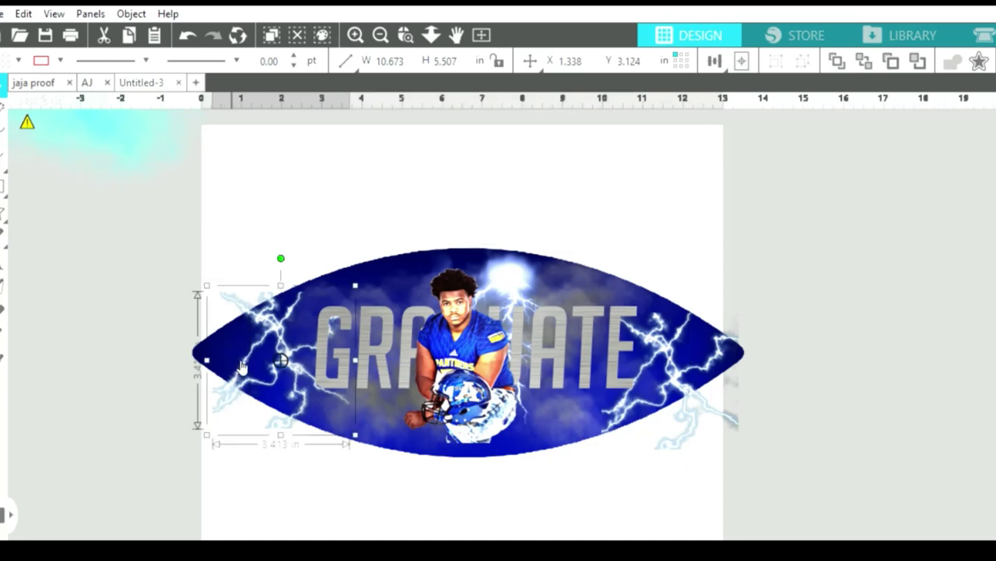
drag(357, 272, 397, 250)
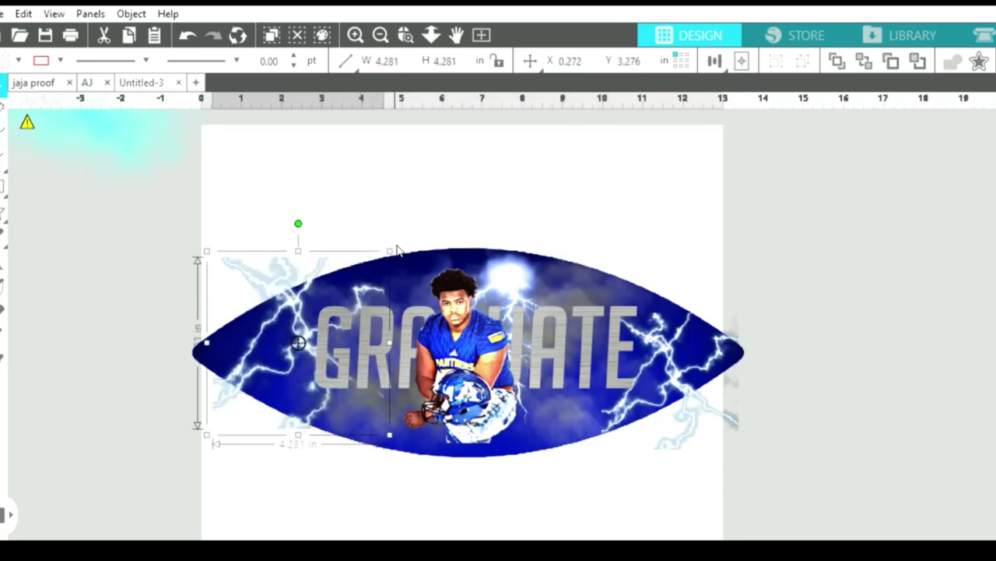
click(290, 289)
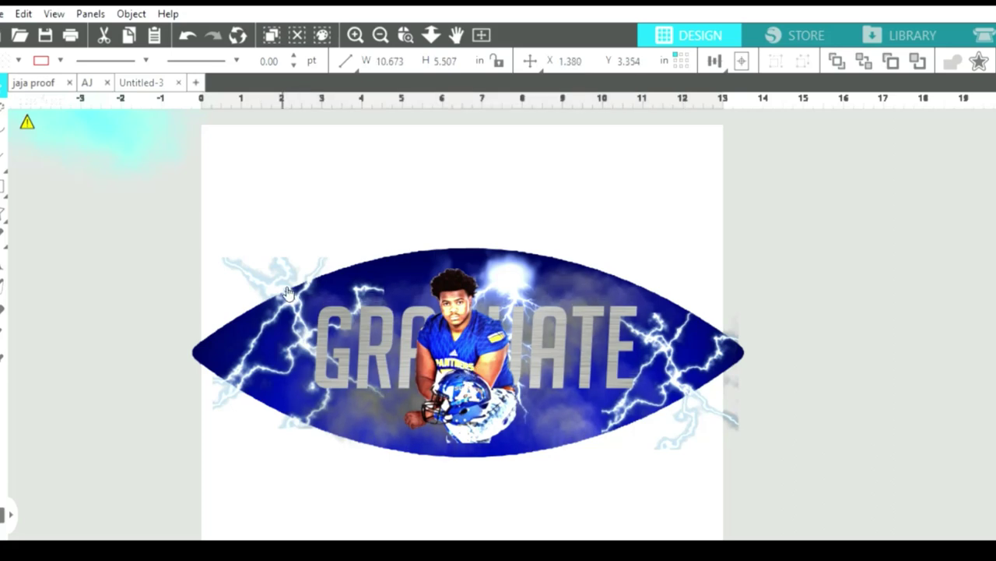
mouse_move(288, 292)
mouse_down()
mouse_move(260, 267)
mouse_move(276, 286)
mouse_up()
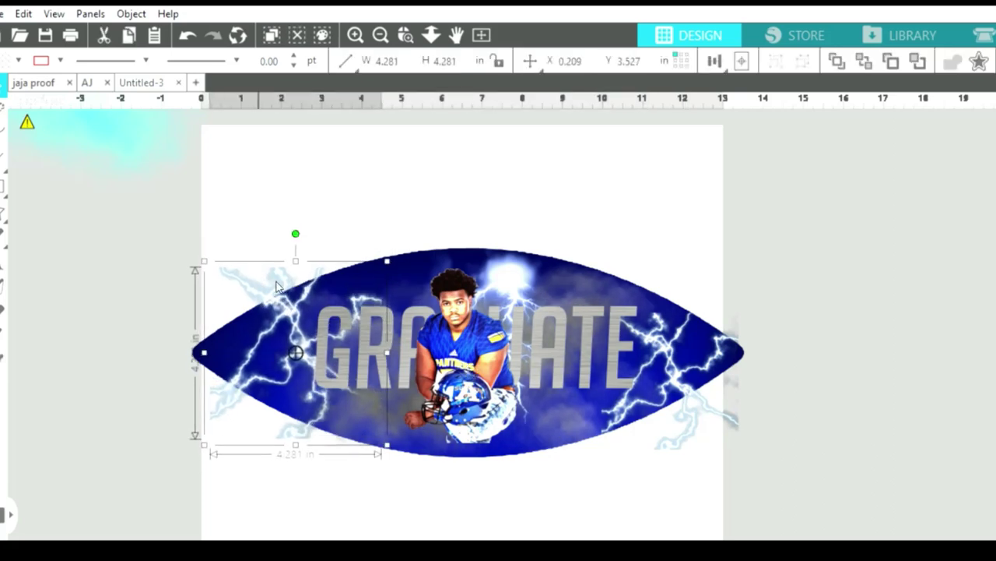
click(379, 33)
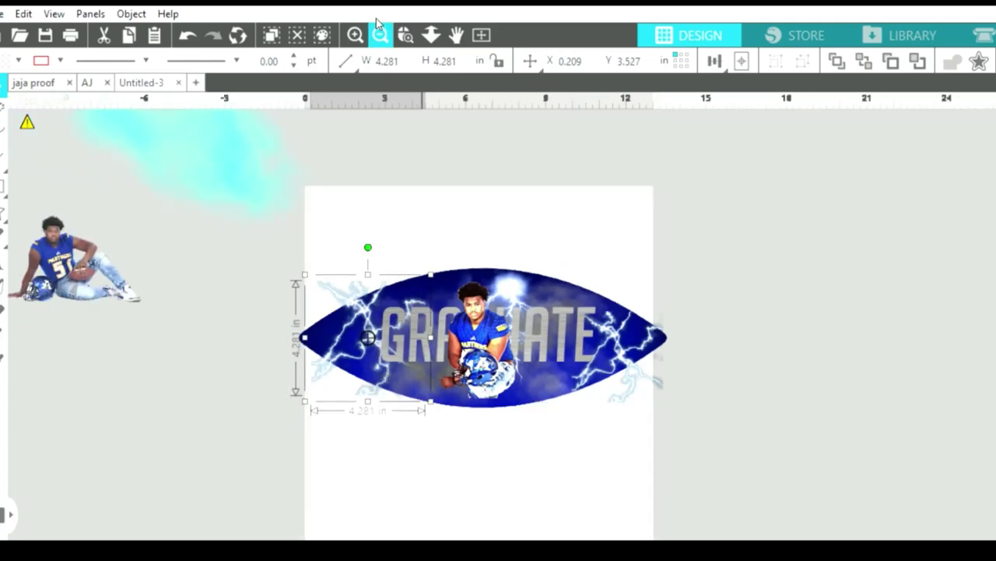
Move the sitting player photo above the page.
click(379, 33)
click(252, 259)
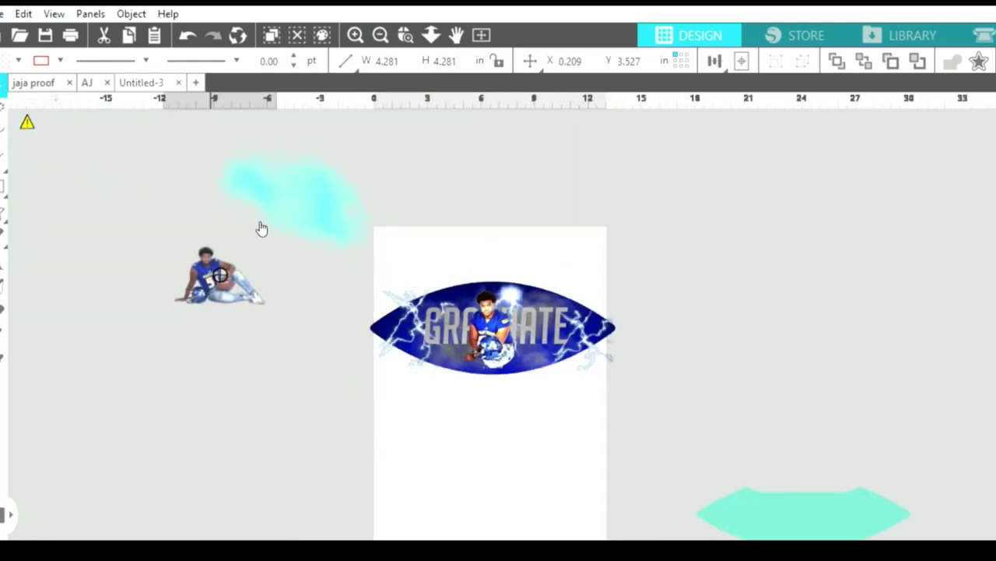
drag(233, 269, 422, 136)
click(442, 264)
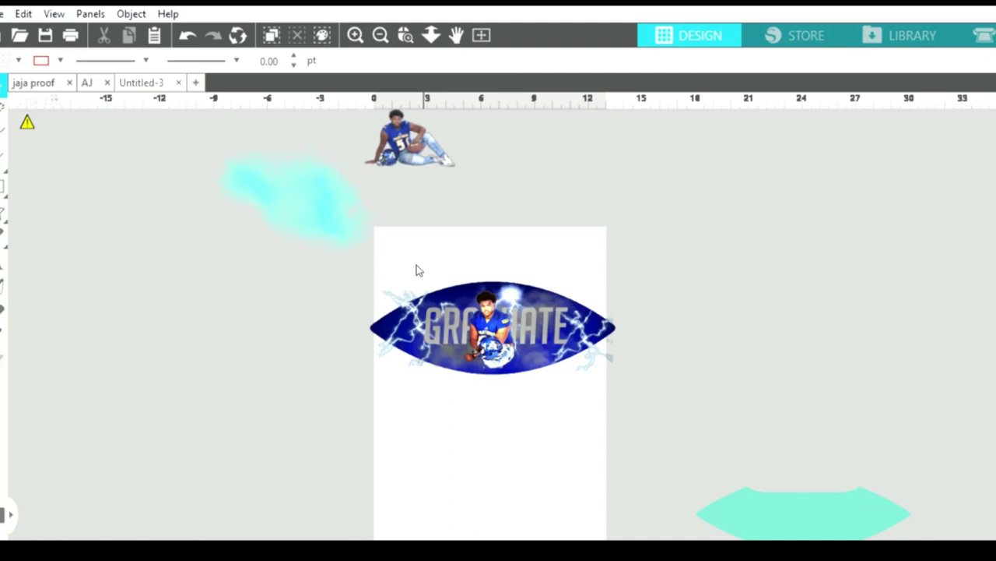
Paste a plain blue football copy (13.748 × 5.211 in) left of the page and shift the left lightning right.
click(381, 327)
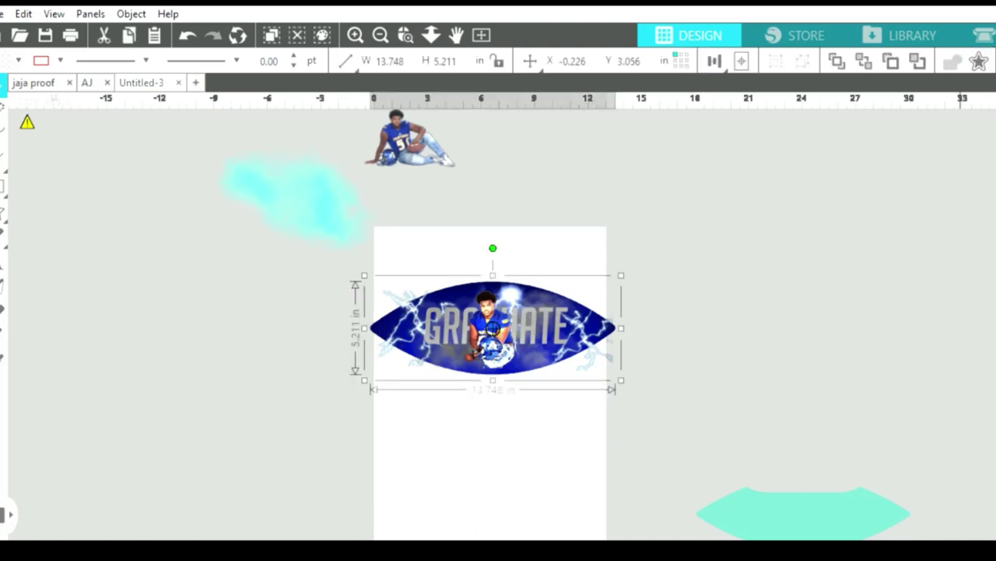
key(ctrl+f)
drag(556, 329, 242, 338)
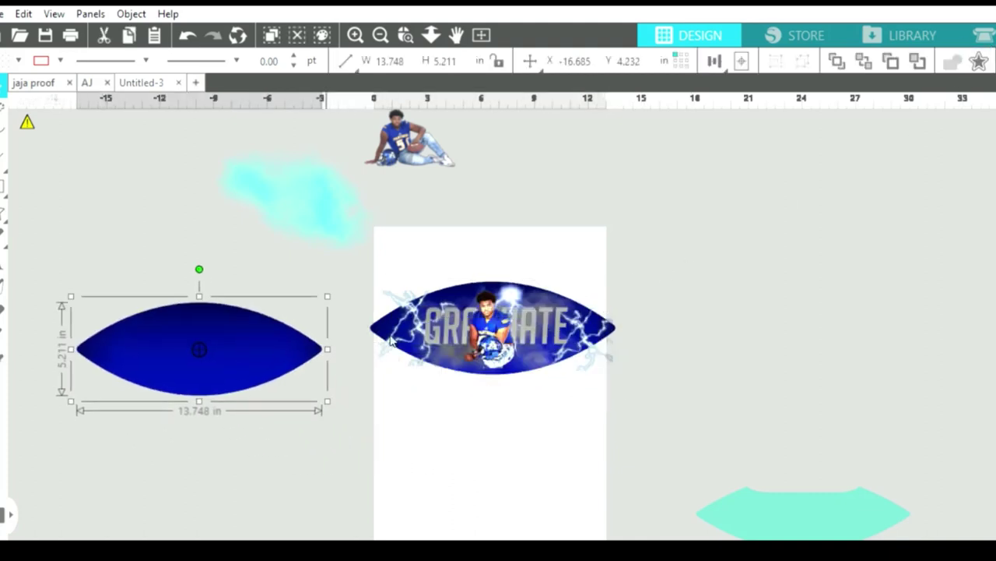
click(426, 305)
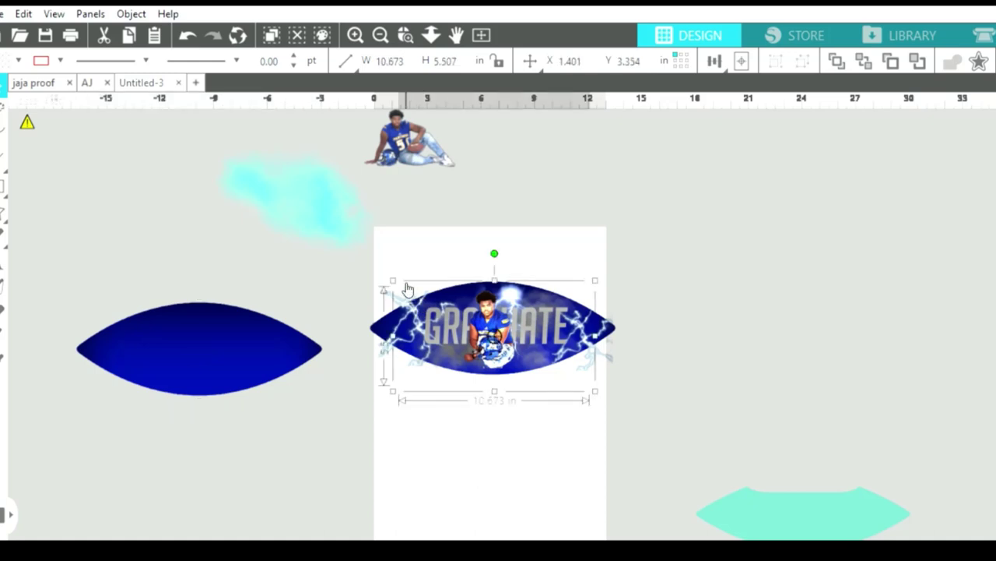
click(401, 285)
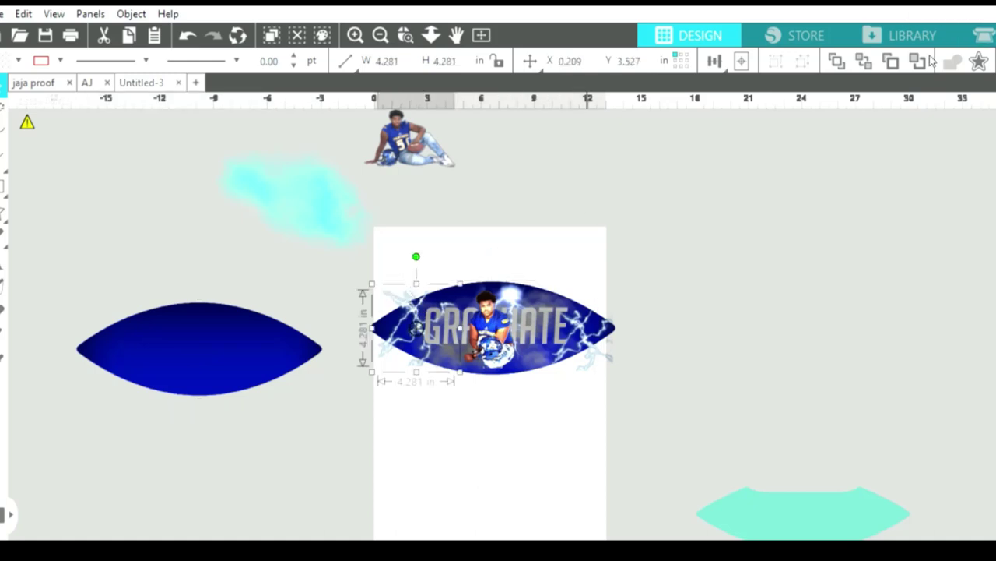
drag(411, 292, 427, 292)
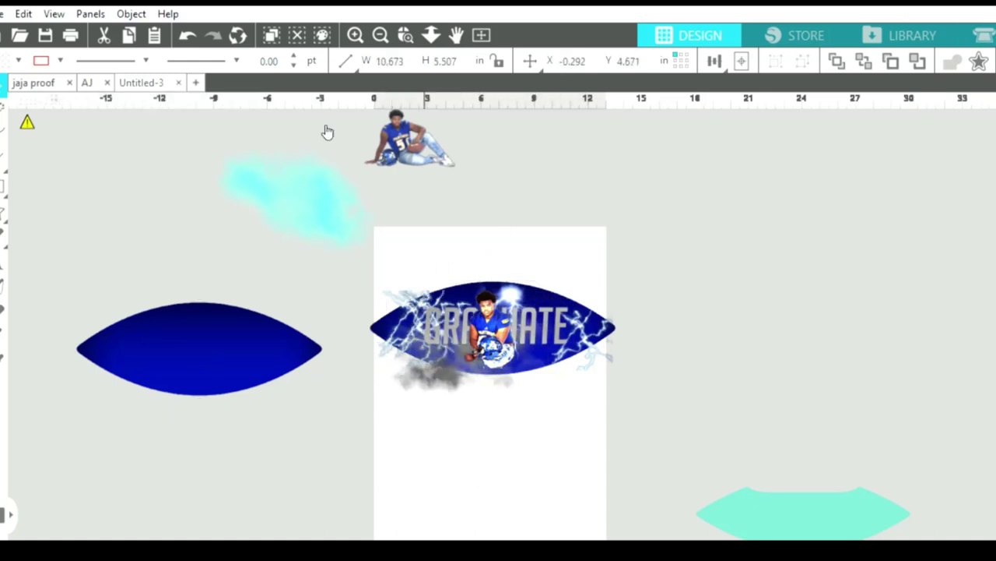
Undo the stray paste and align the lightning image over the spare blue football's left tip.
key(Escape)
click(187, 34)
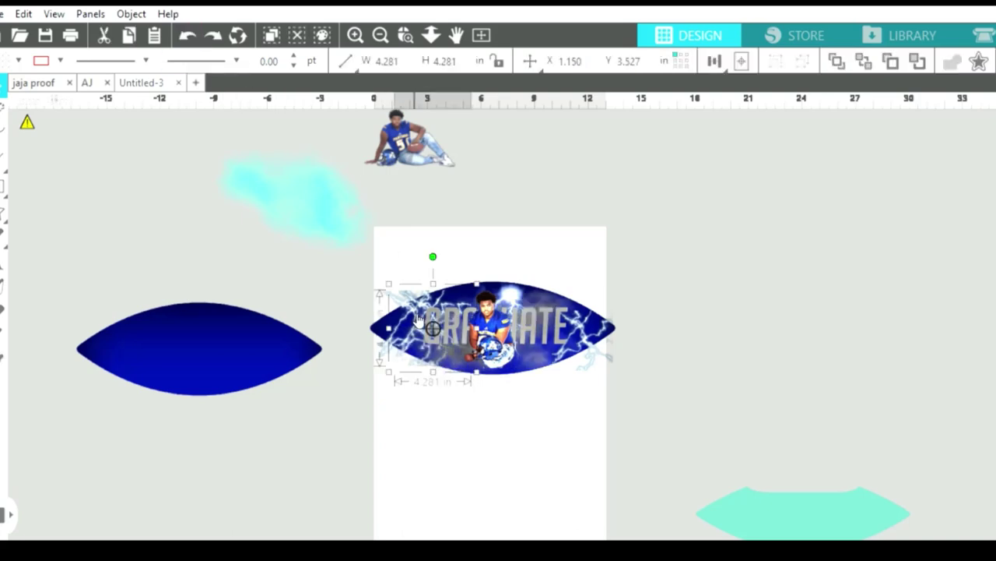
click(187, 34)
click(187, 34)
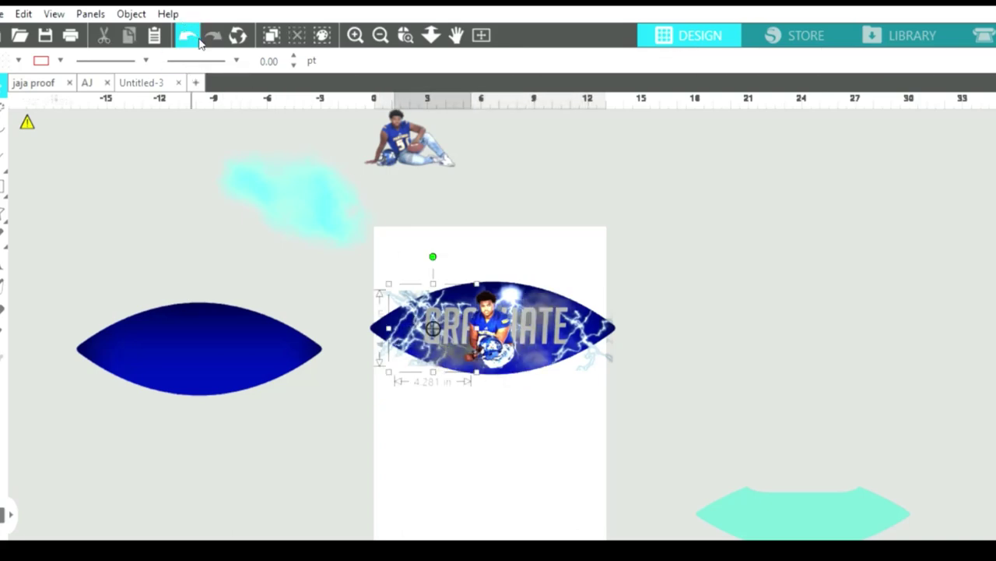
drag(413, 281, 75, 306)
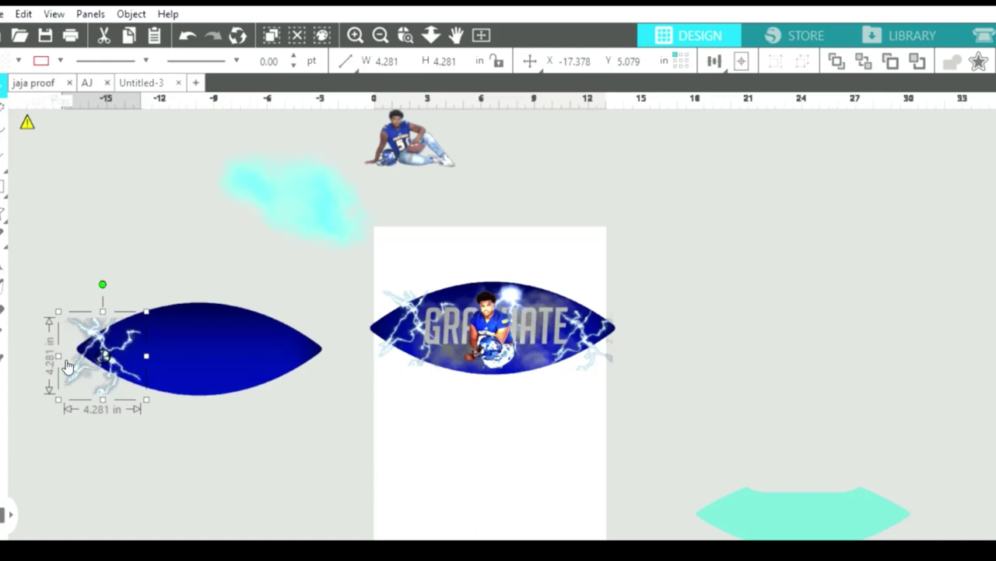
drag(64, 371, 64, 358)
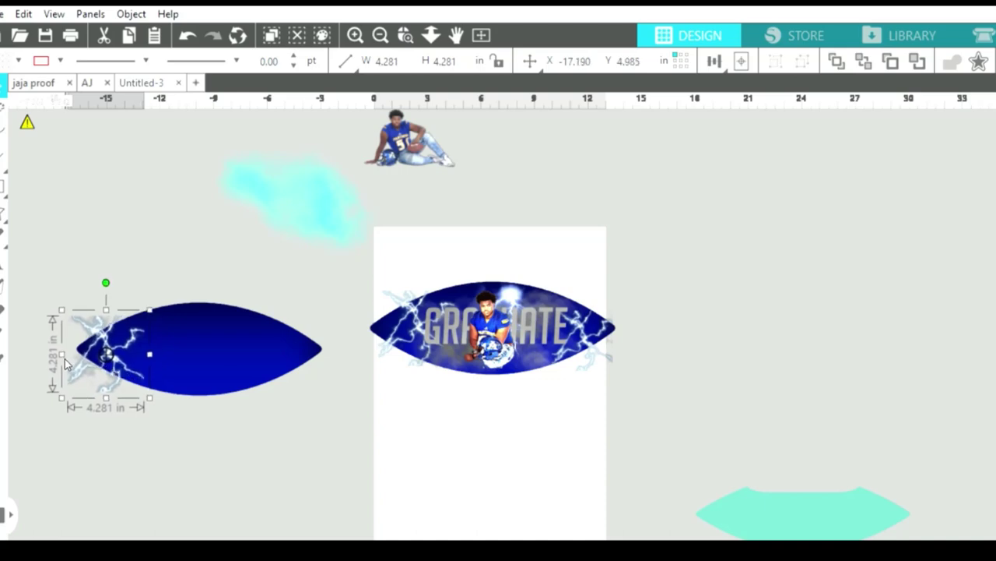
Bring the spare blue shape to the front and select it together with the lightning.
click(187, 342)
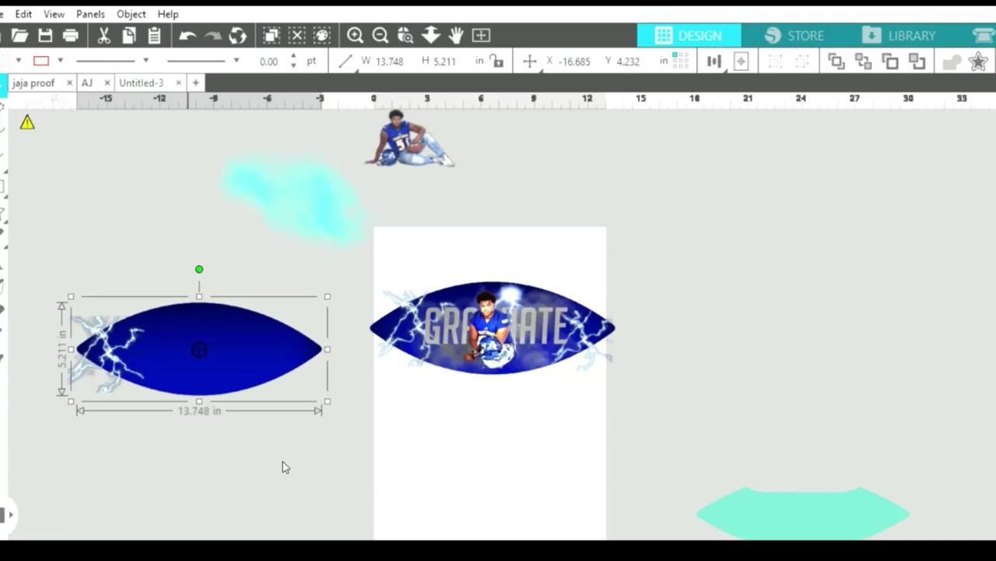
key(ctrl+f)
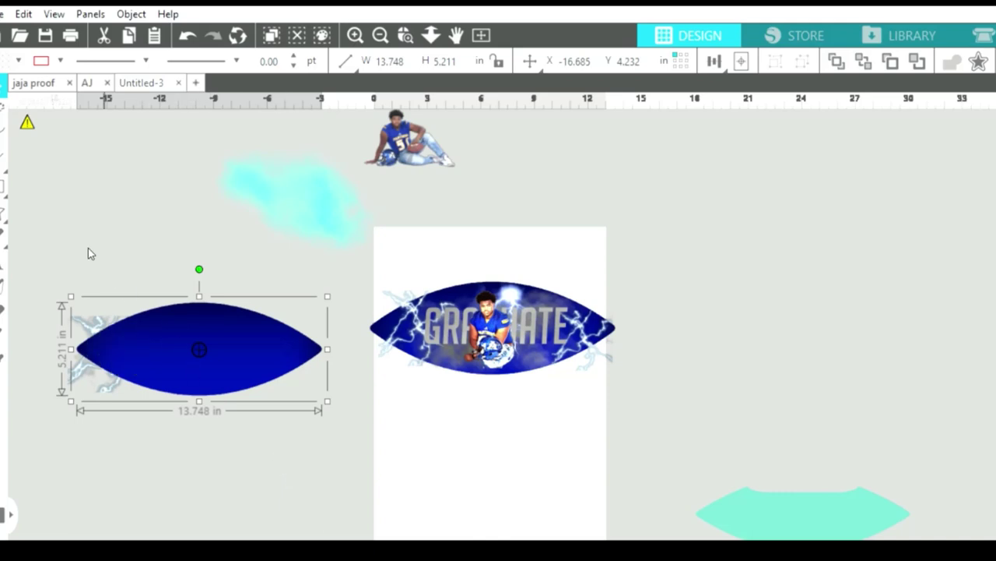
click(88, 249)
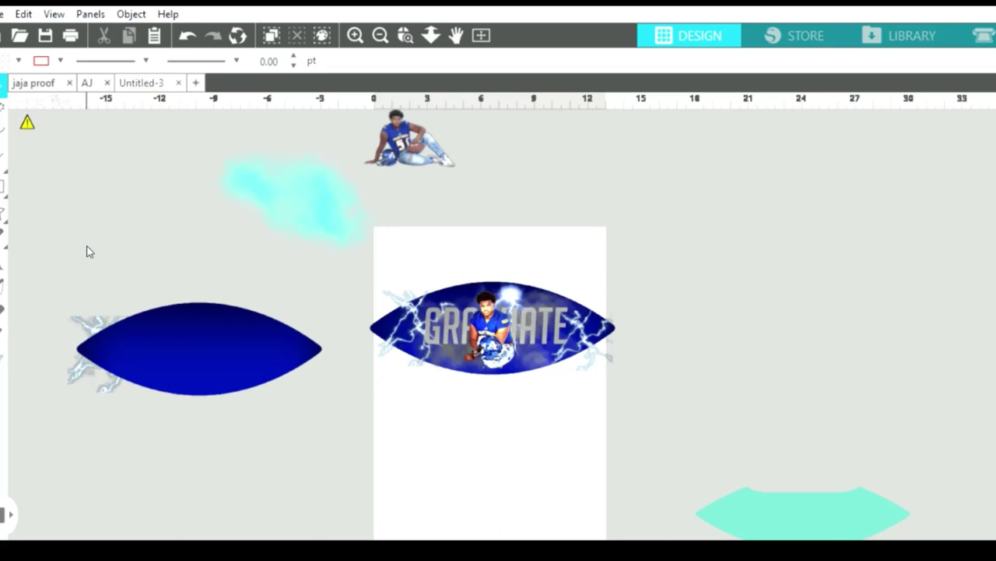
click(116, 354)
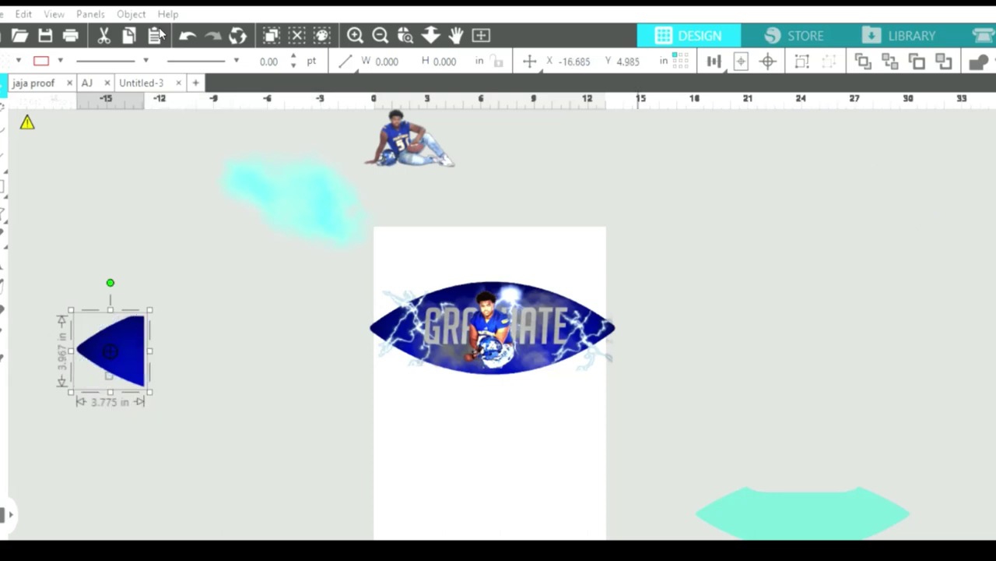
Undo the earlier crop and the moved tip piece to restore the full lens.
click(187, 35)
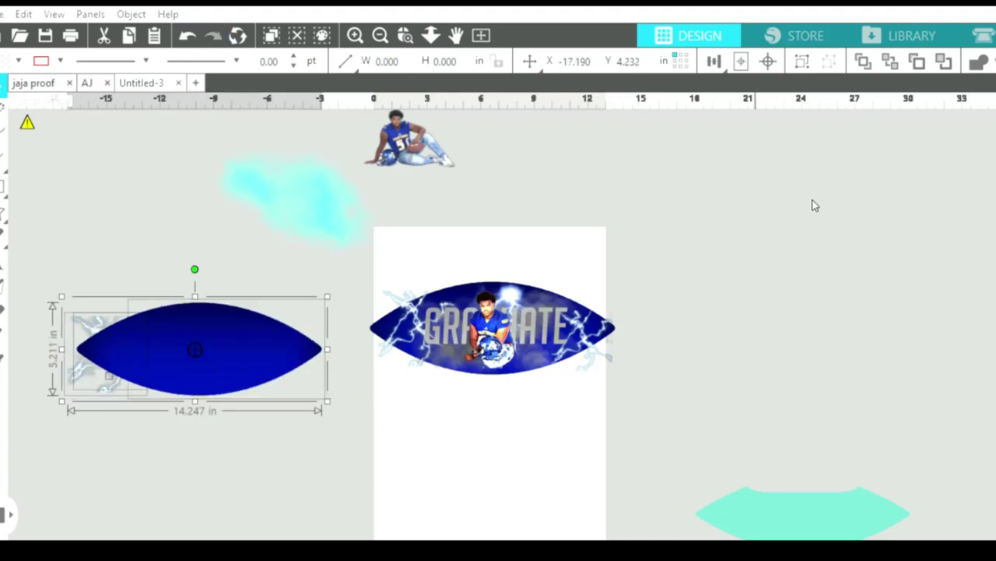
click(210, 213)
drag(112, 329, 90, 398)
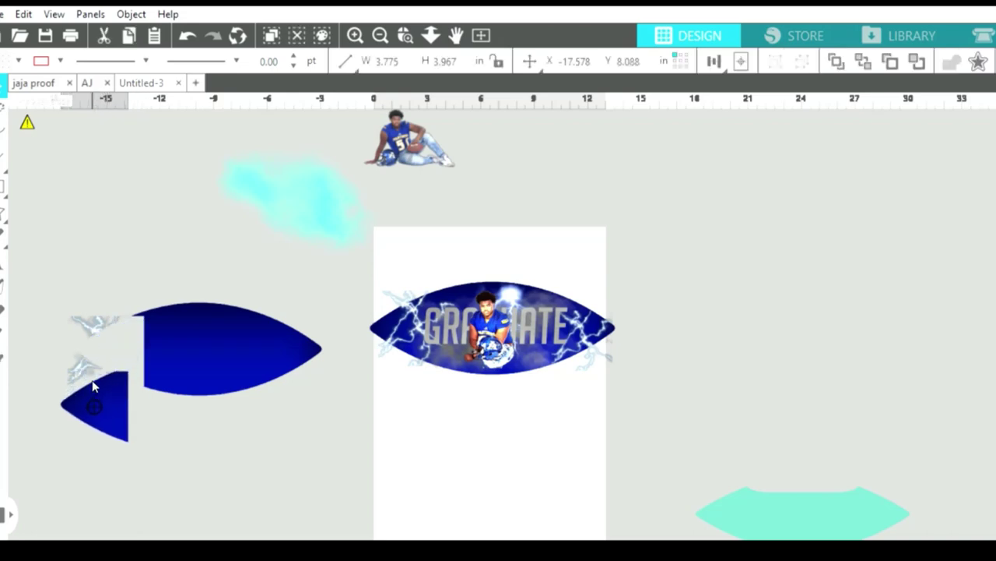
click(188, 25)
click(187, 25)
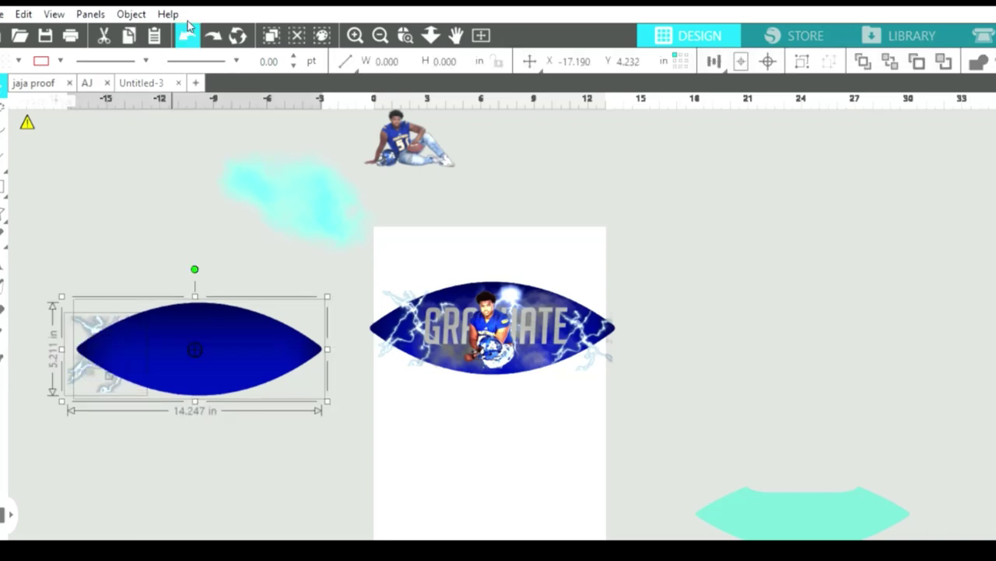
click(188, 25)
Try trimming the lens where the lightning overlaps, then undo back to the full lens.
click(181, 309)
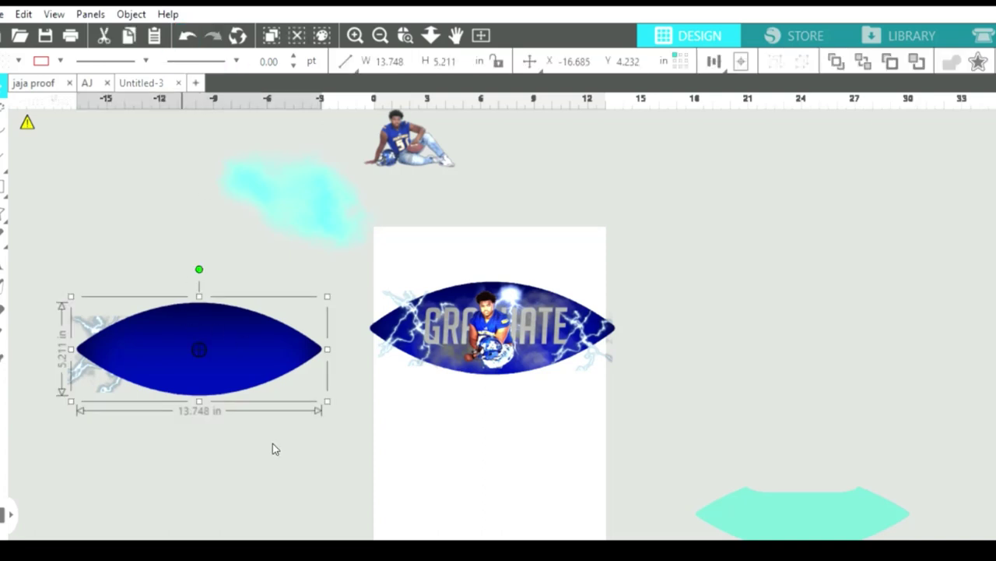
key(ctrl+z)
key(ctrl+z)
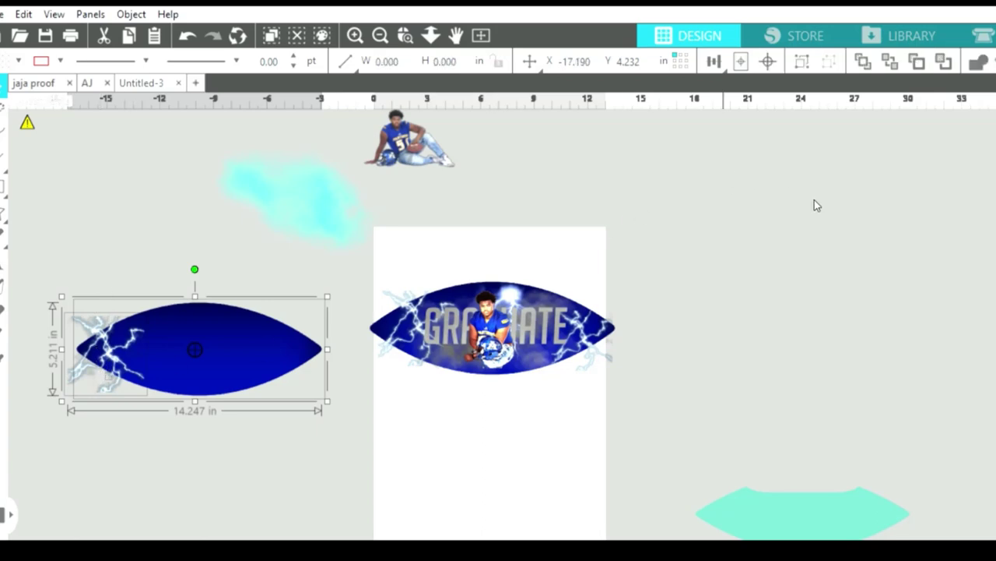
key(ctrl+z)
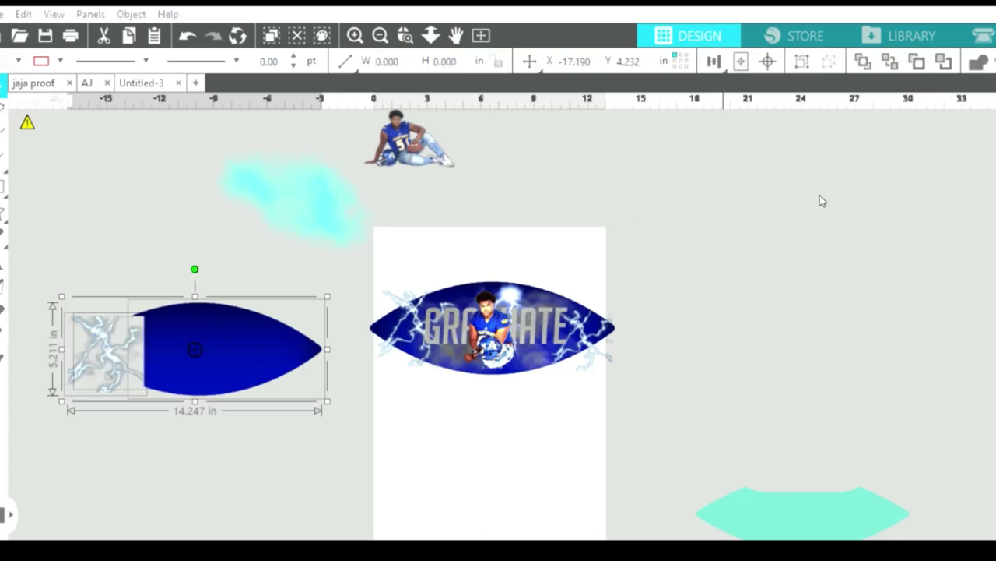
click(205, 251)
drag(113, 327, 129, 445)
click(163, 405)
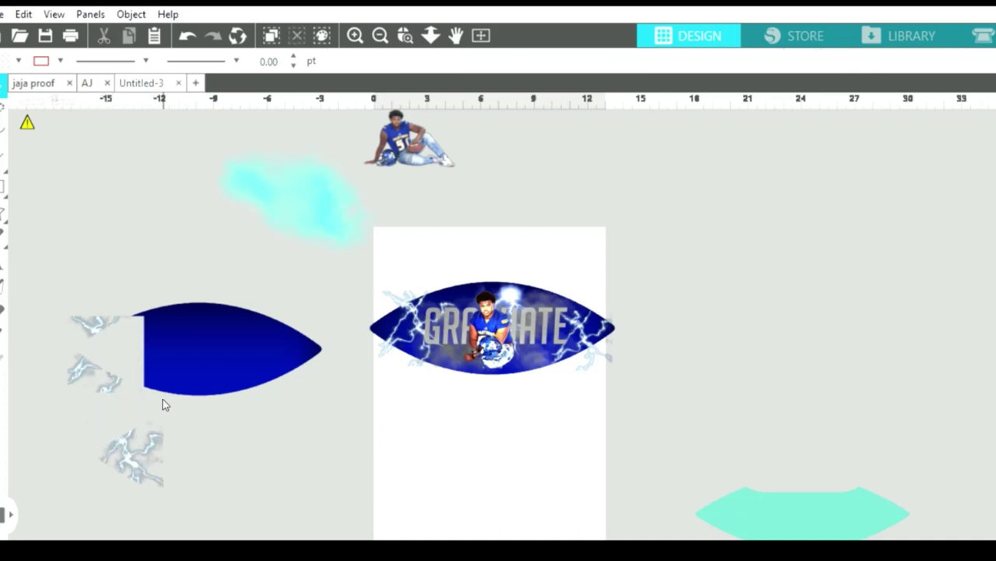
click(187, 33)
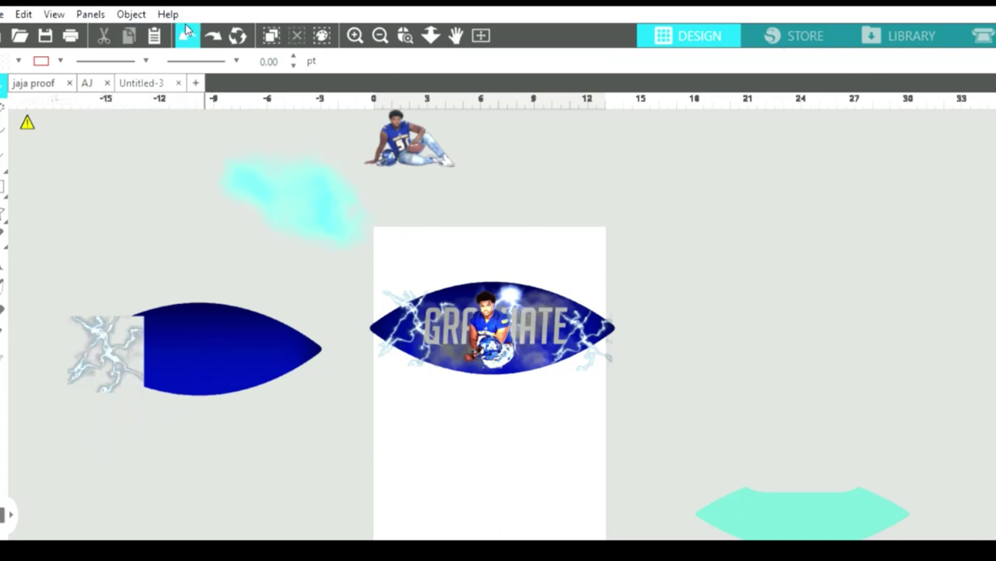
click(187, 29)
click(187, 29)
click(187, 30)
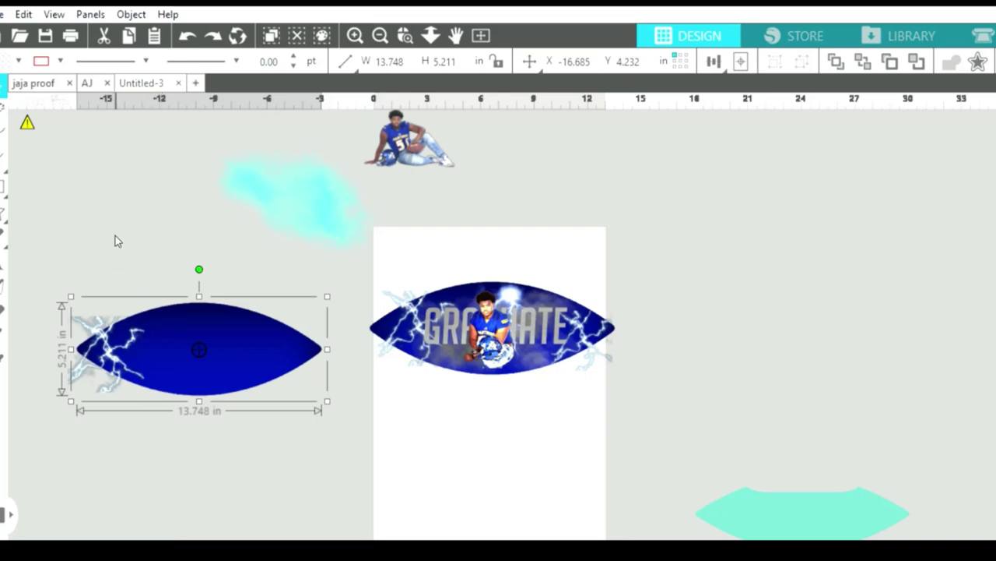
Crop the lens and lightning together at the left tip, and set the trimmed lightning aside.
drag(114, 249, 112, 336)
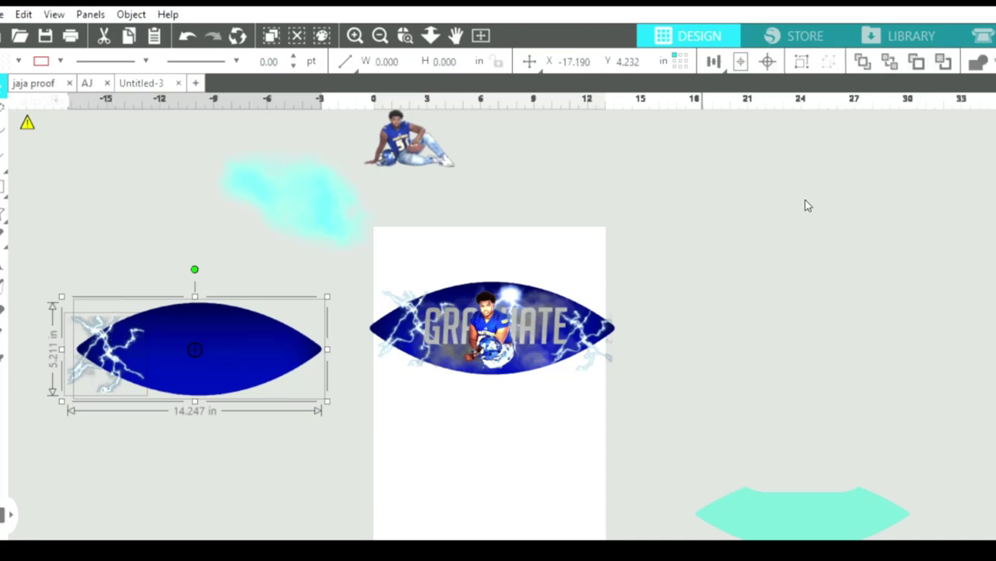
key(ctrl+f)
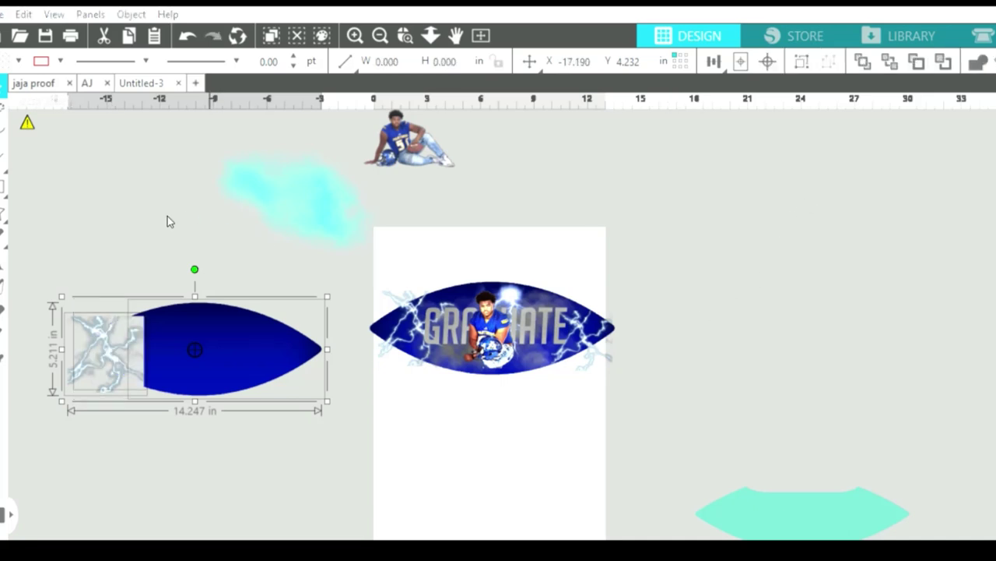
click(167, 215)
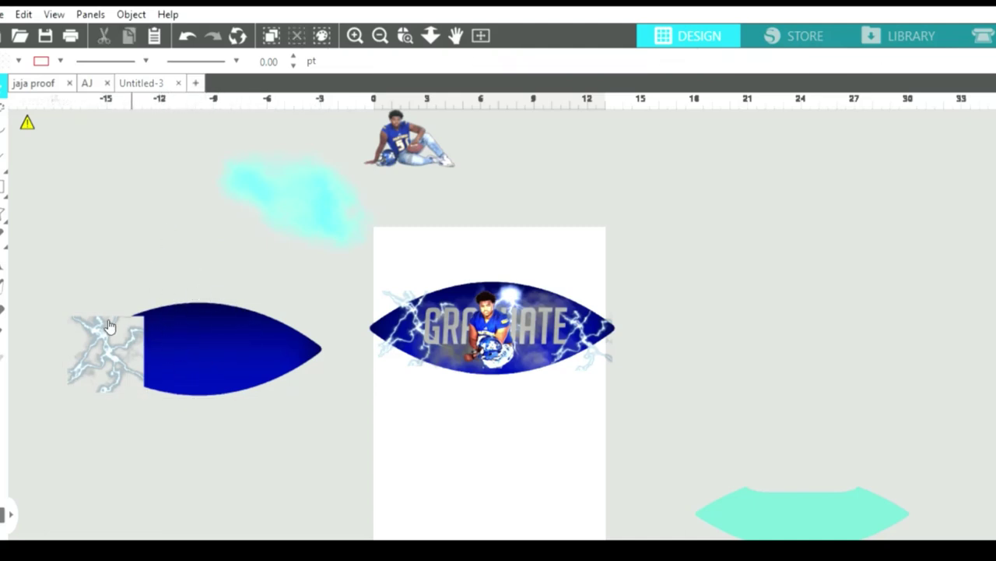
drag(102, 325, 131, 256)
key(Escape)
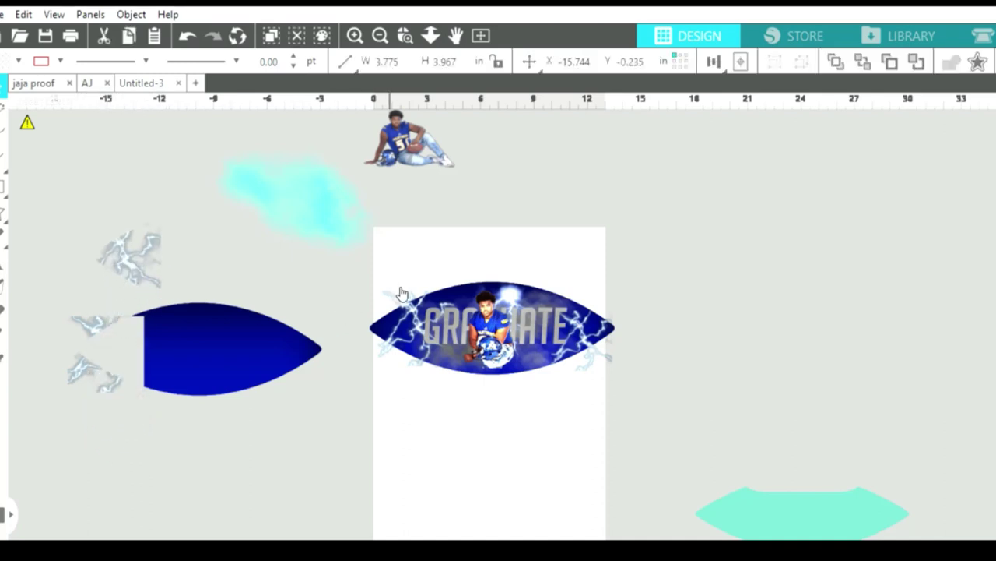
Swap in the trimmed lightning at the ellipse's left tip, move the grey cloud onto it, and delete leftover fragments.
drag(414, 299, 444, 252)
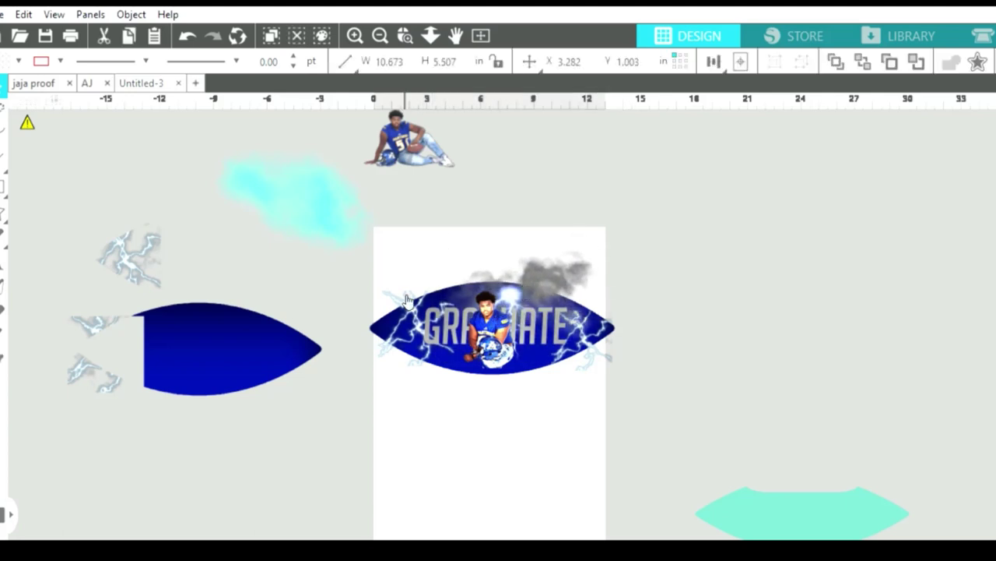
drag(417, 324, 538, 144)
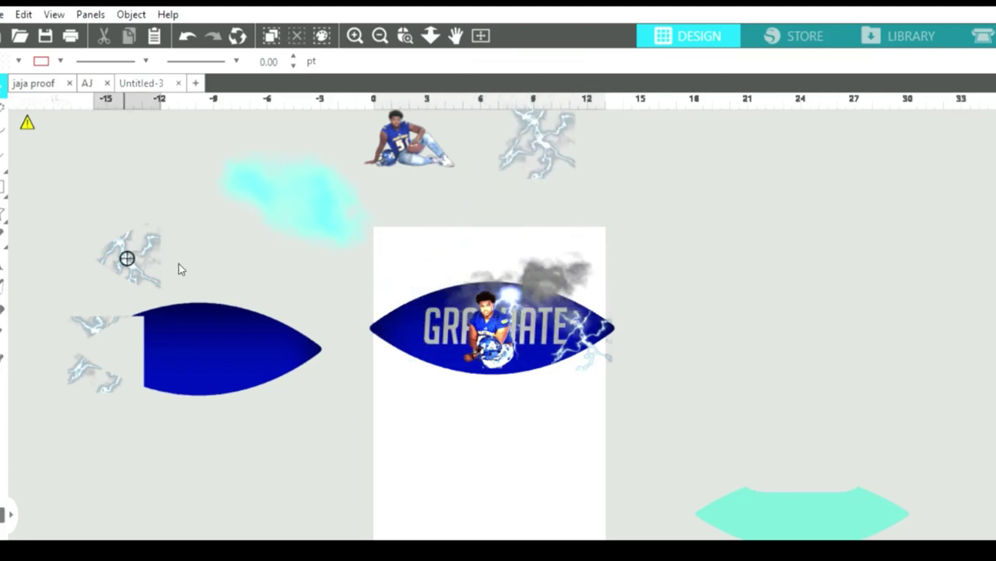
drag(126, 256, 403, 324)
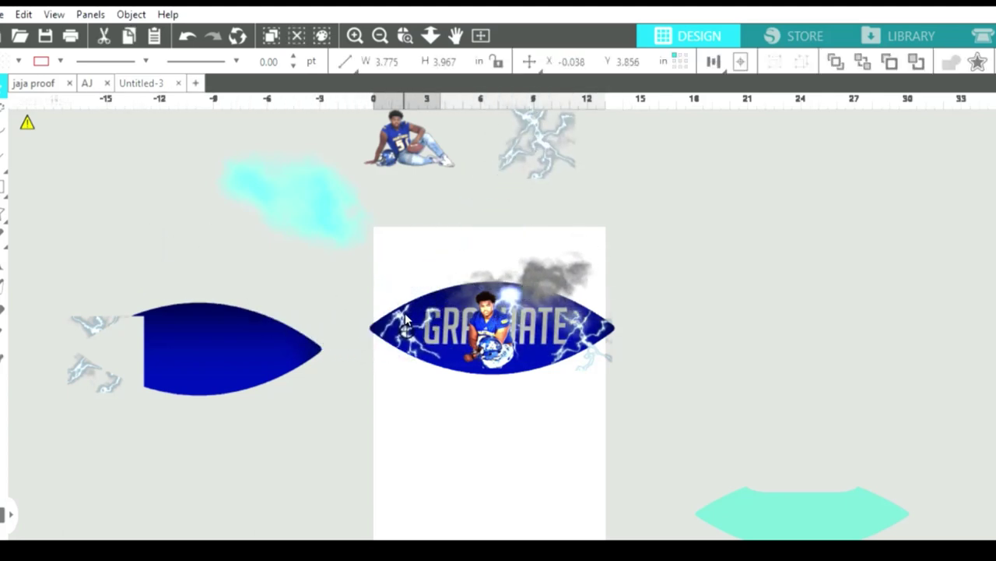
drag(522, 265, 498, 292)
key(Escape)
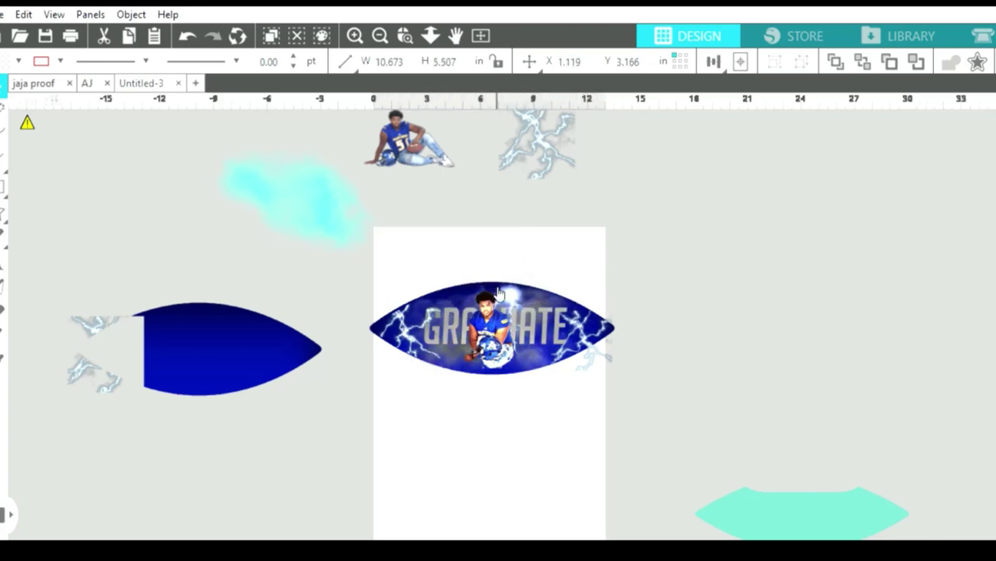
click(405, 372)
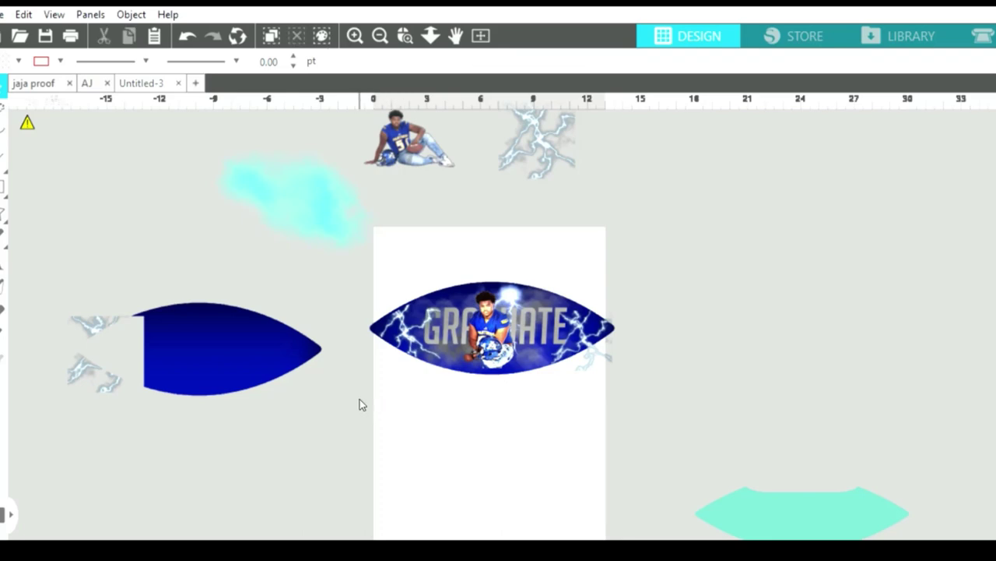
click(93, 360)
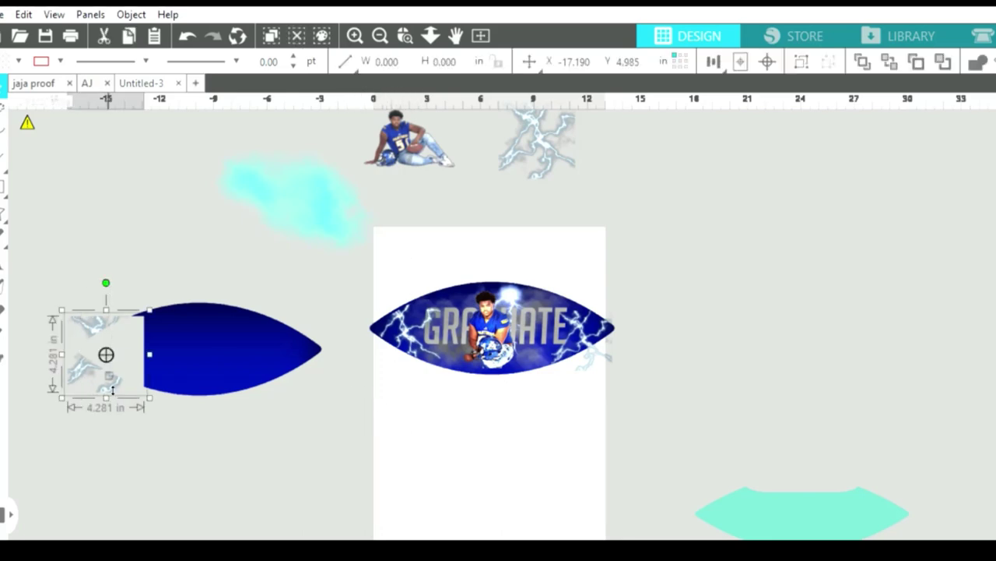
key(Delete)
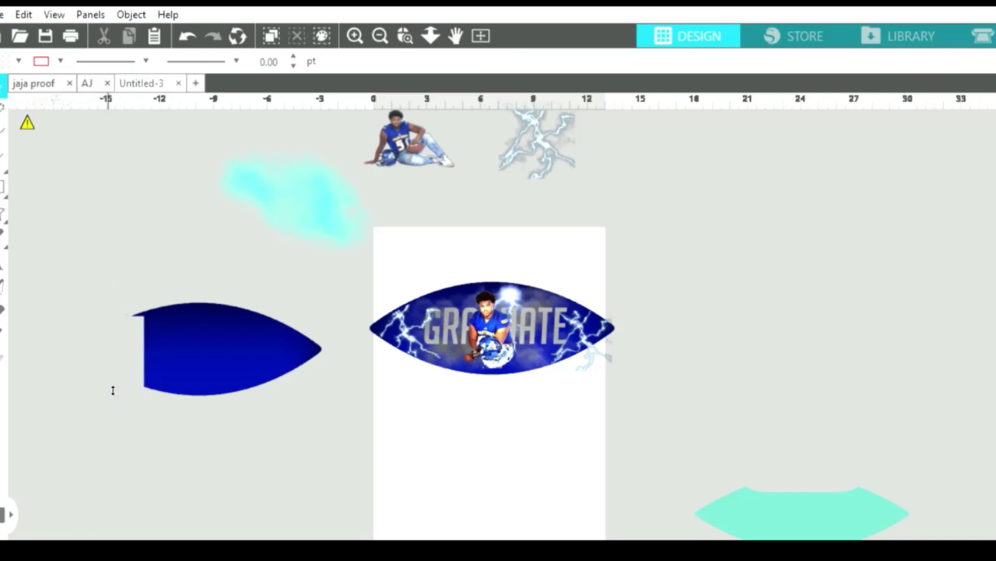
Trim the right-tip lightning to the blue shape's right tip, place it, and delete the spare shape.
click(595, 346)
drag(595, 346, 478, 372)
drag(348, 356, 304, 376)
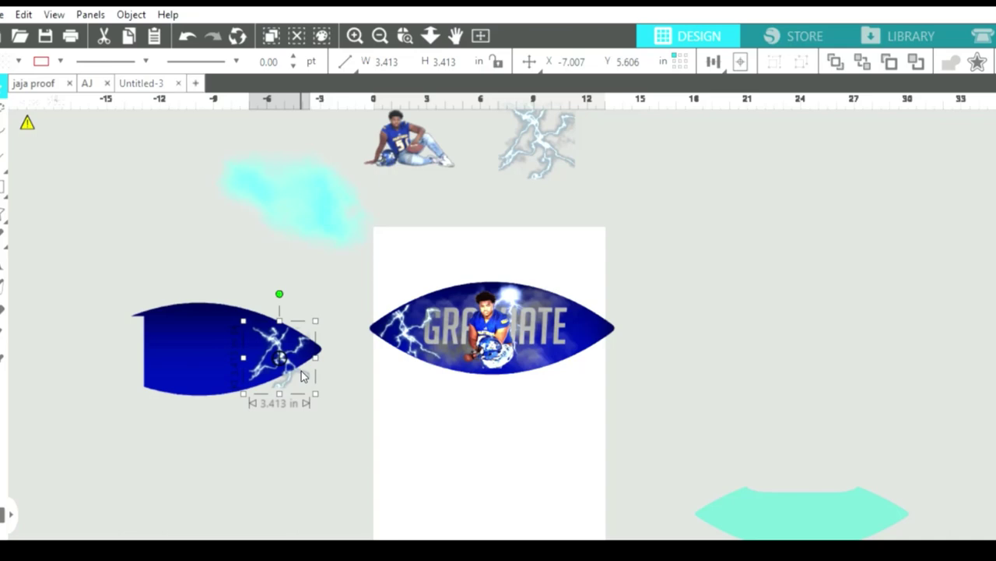
drag(233, 263, 261, 362)
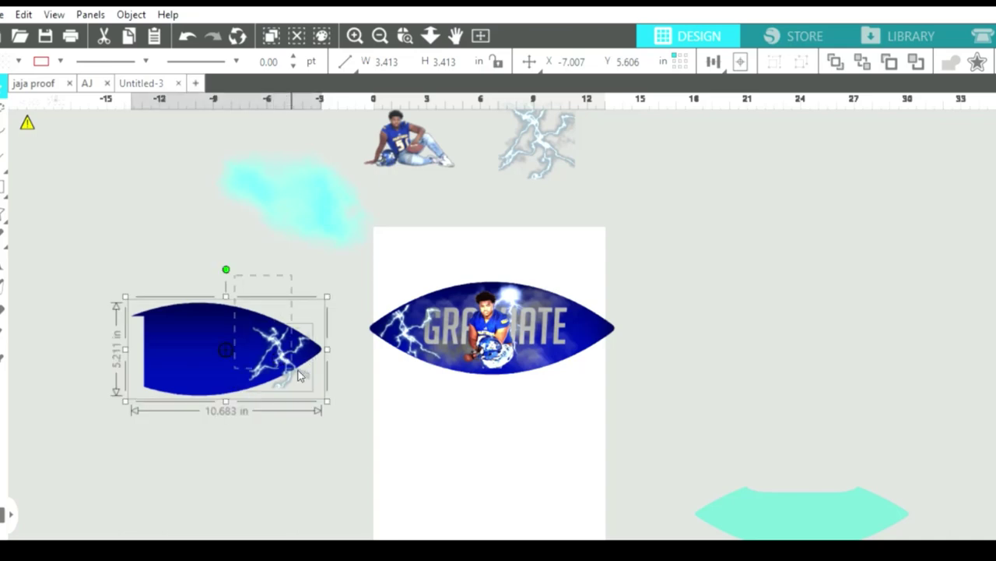
key(ctrl+minus)
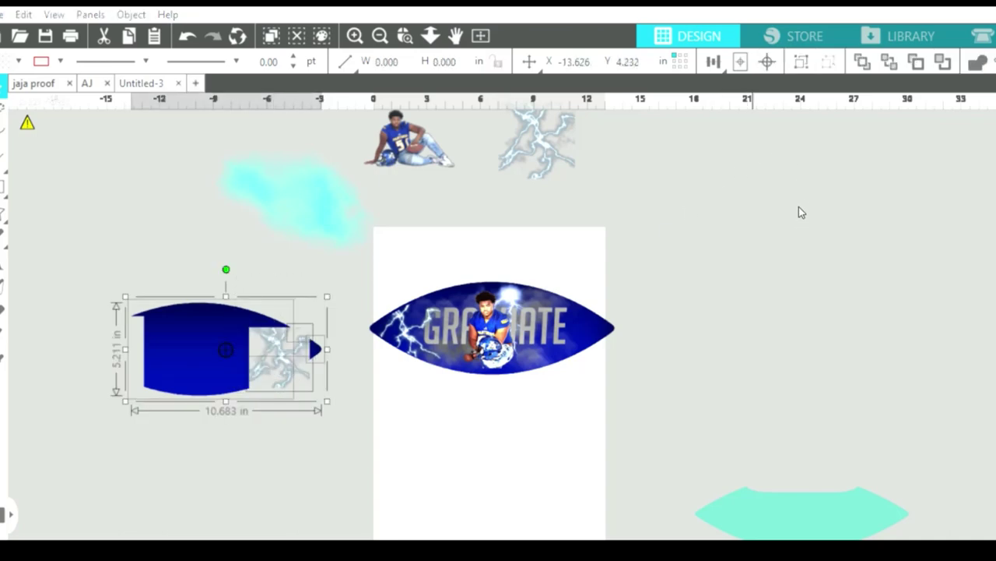
click(272, 414)
drag(284, 354, 578, 321)
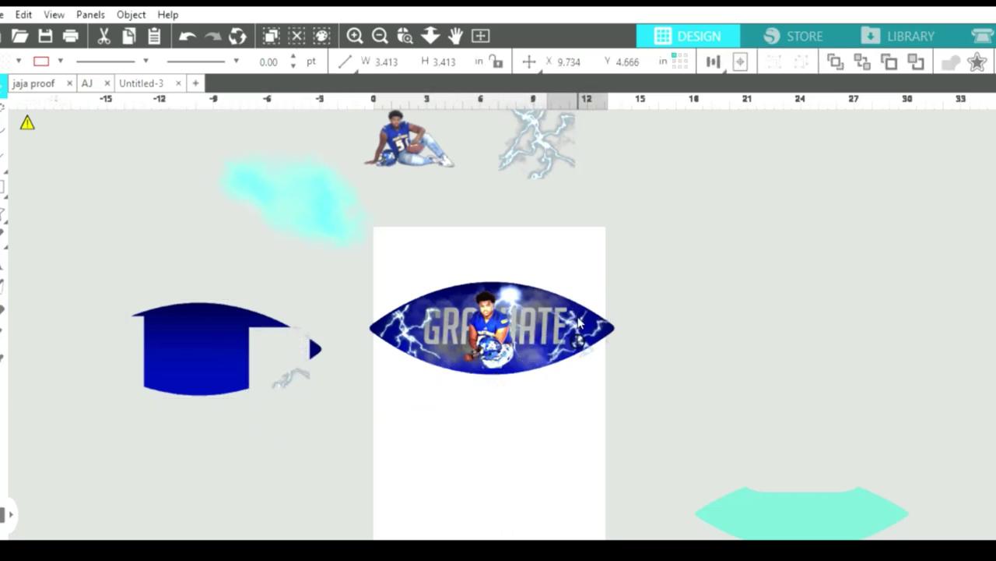
click(310, 343)
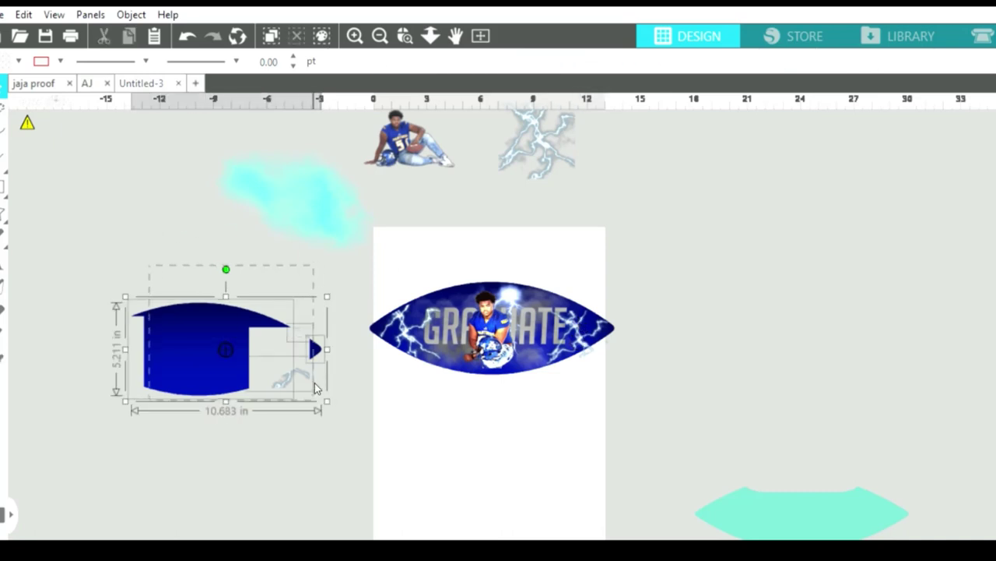
key(Delete)
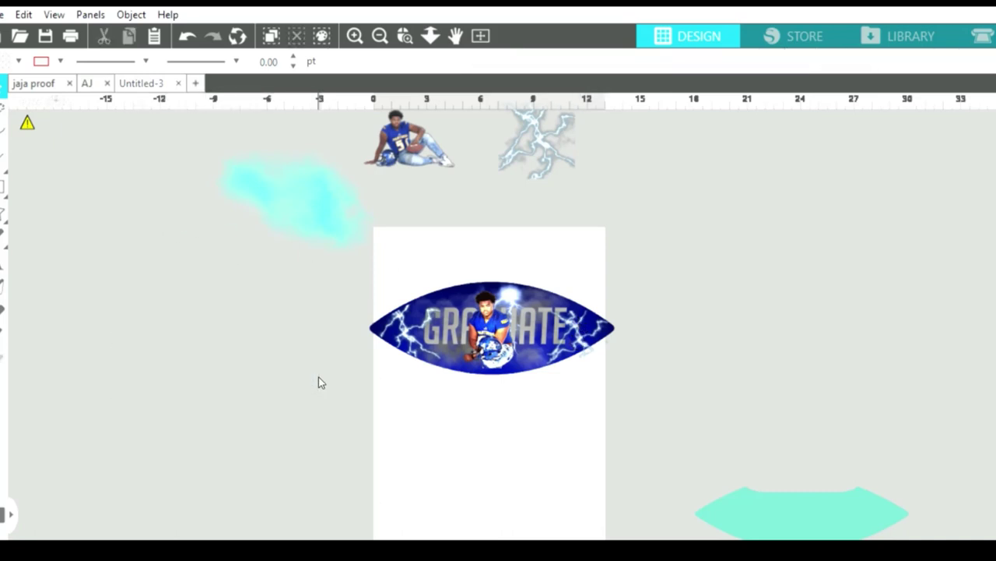
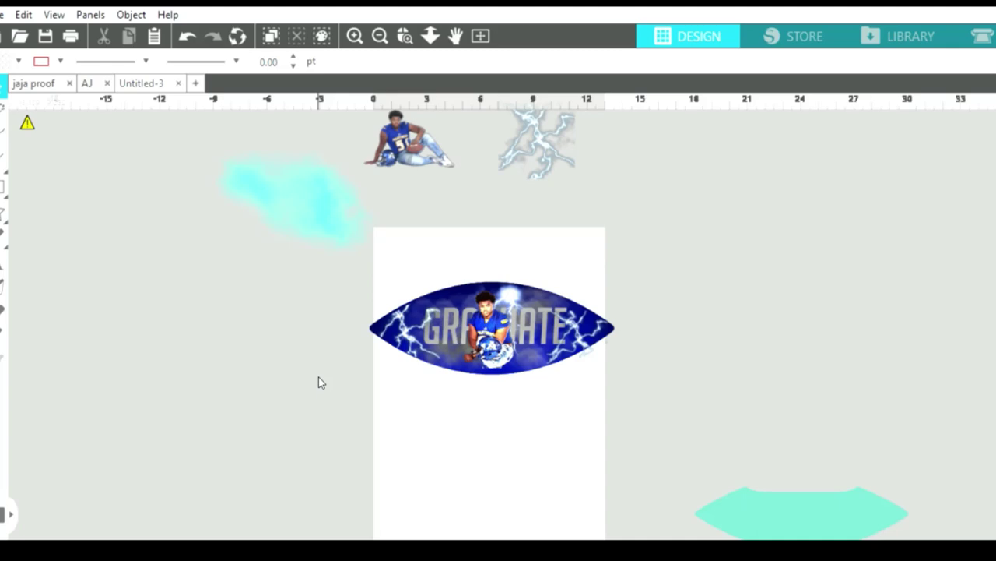
Zoom in and nudge the Graduate football's right lightning bolt slightly up and left.
click(353, 31)
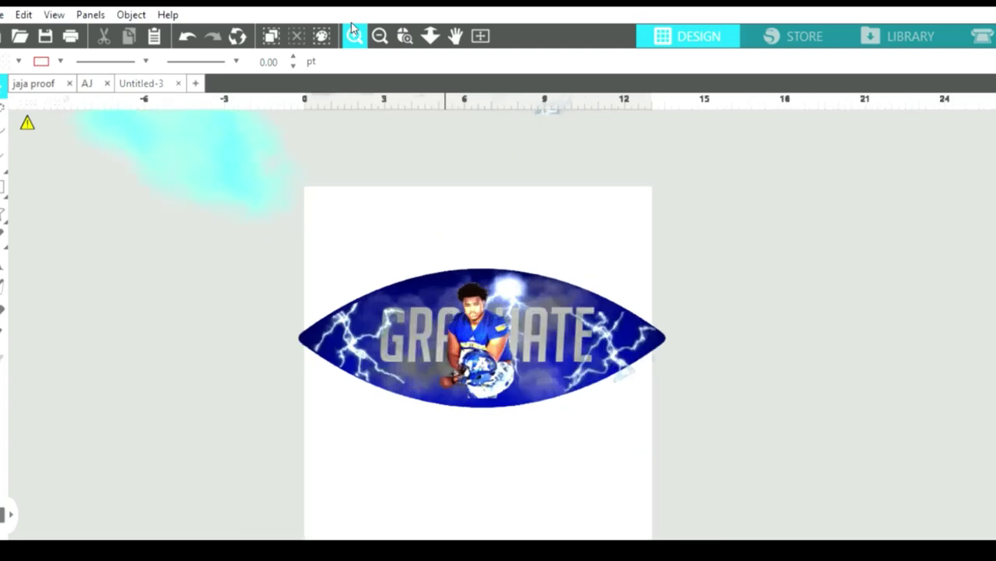
click(352, 31)
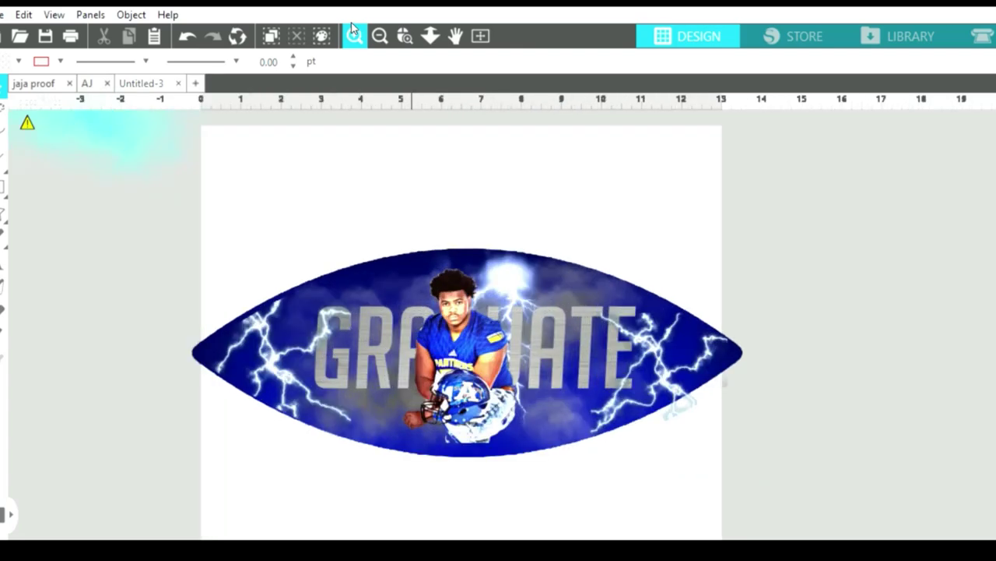
drag(651, 330, 637, 326)
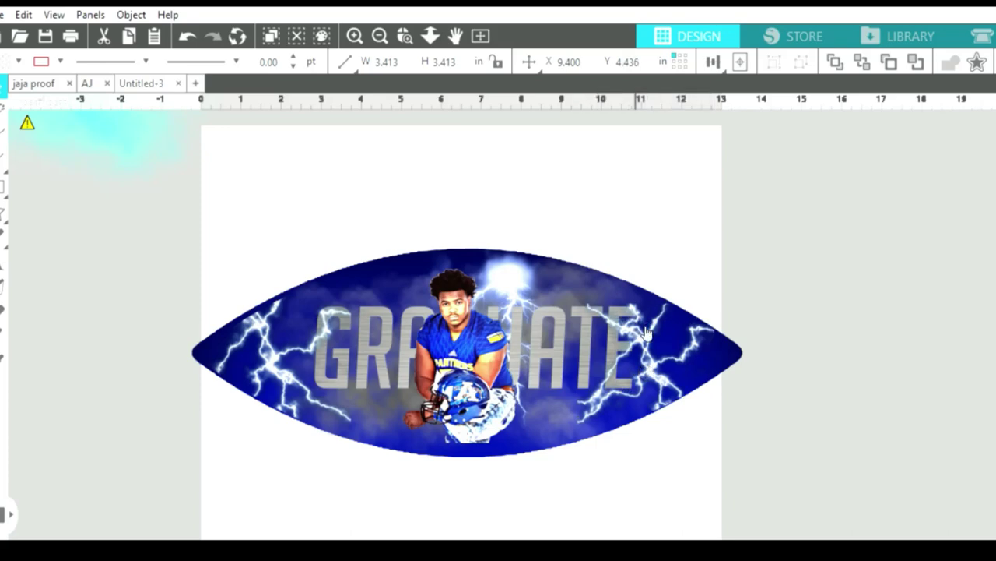
key(Escape)
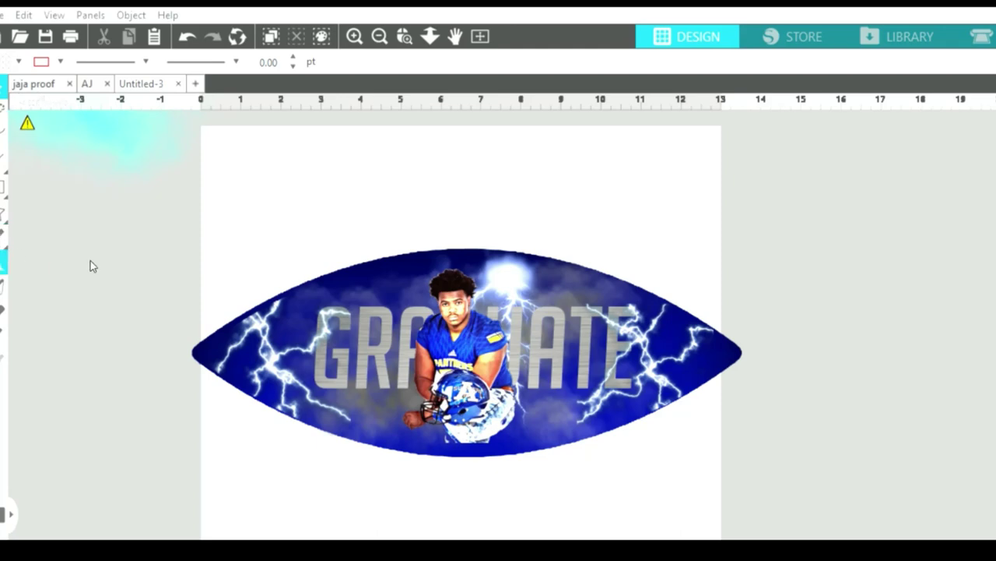
click(460, 314)
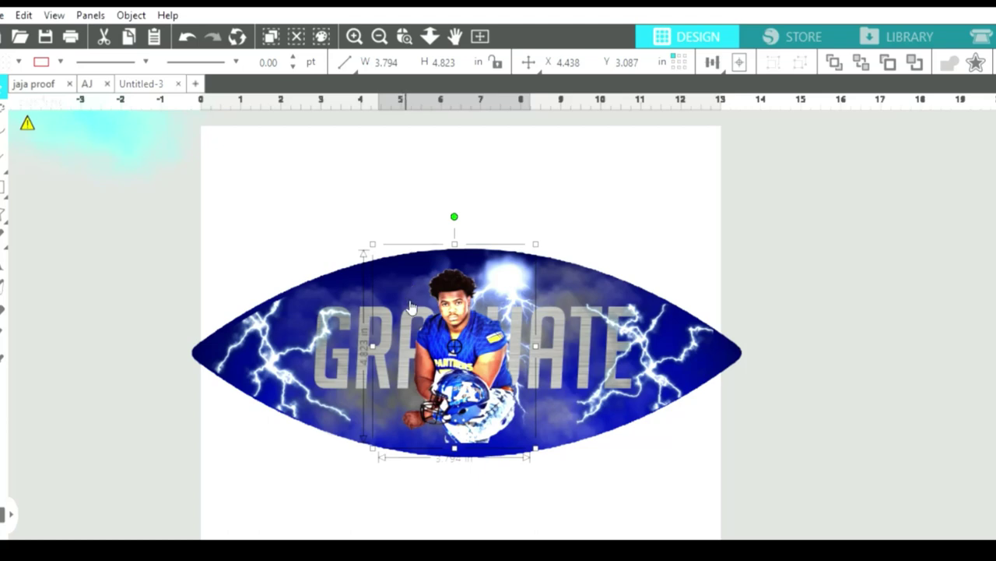
Add the player's first name and initial as text and move it onto the football's lower left.
click(3, 262)
click(84, 296)
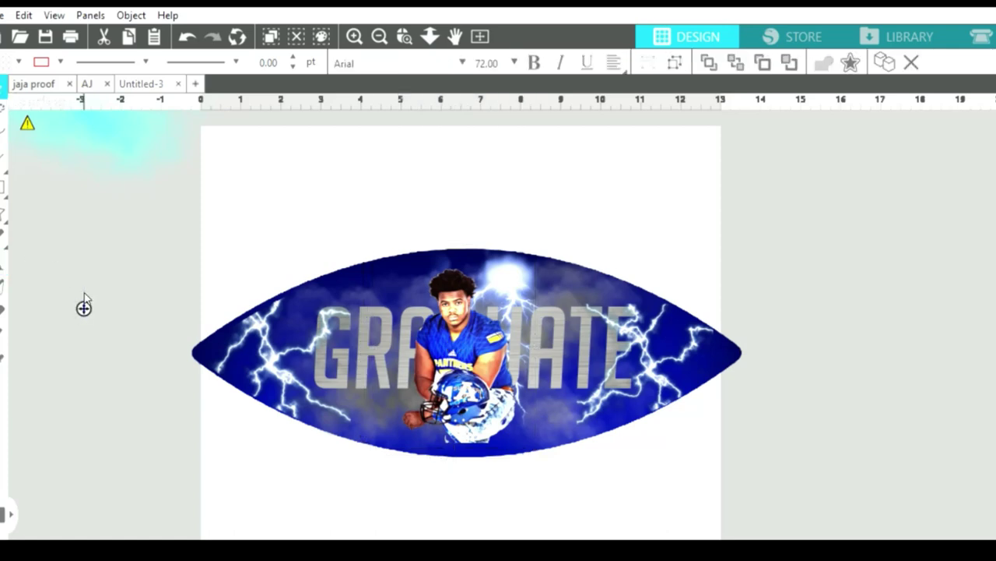
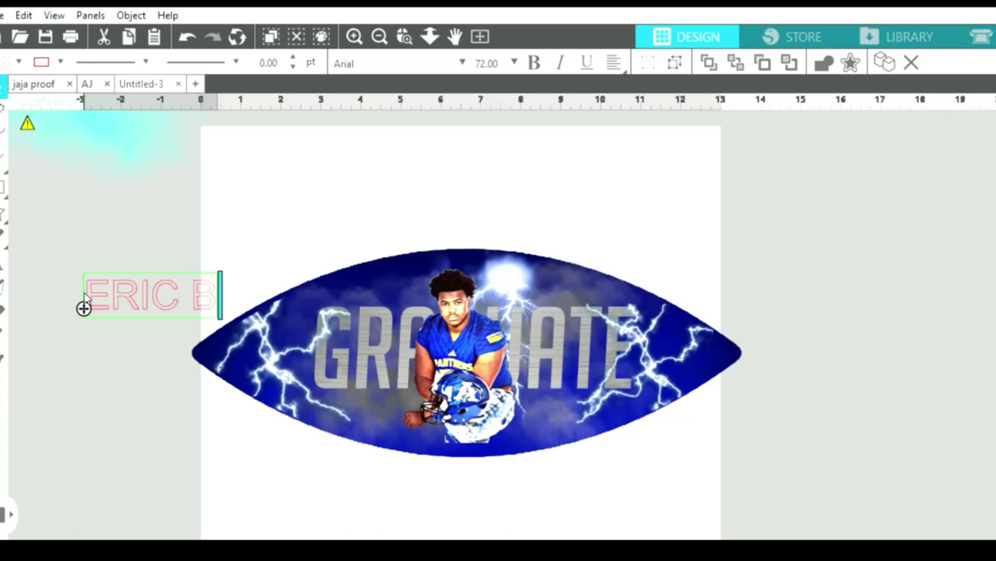
click(111, 339)
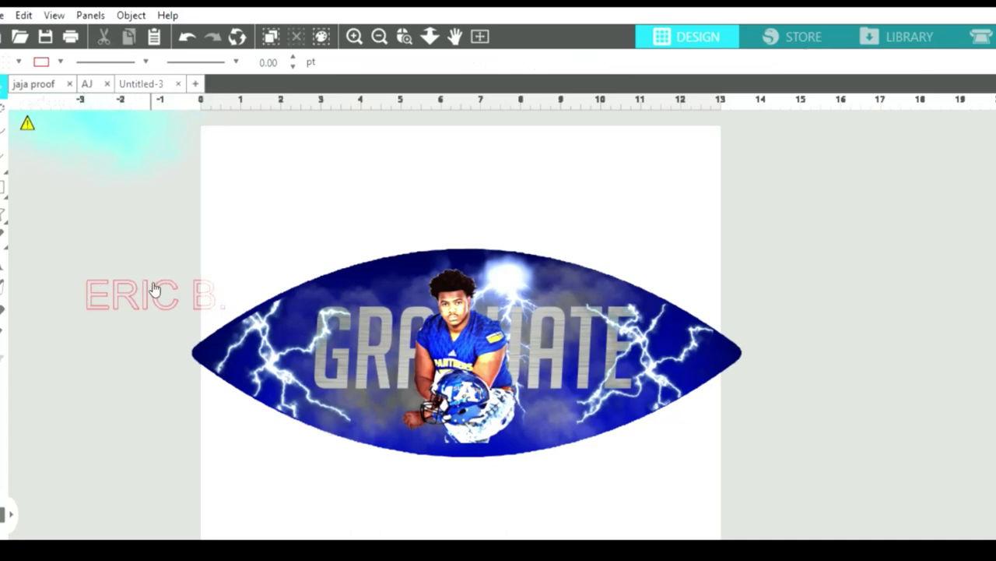
click(156, 294)
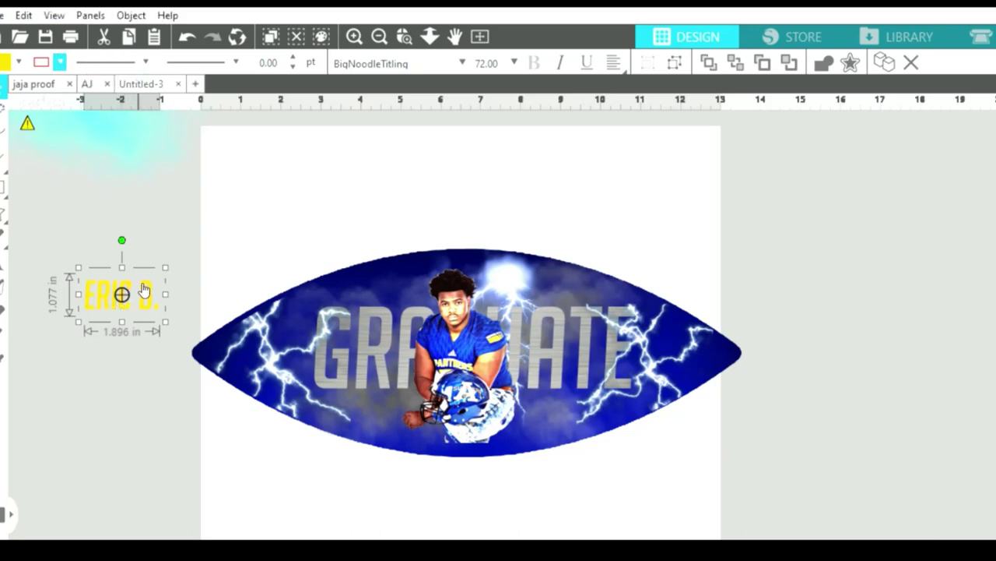
drag(160, 315, 400, 404)
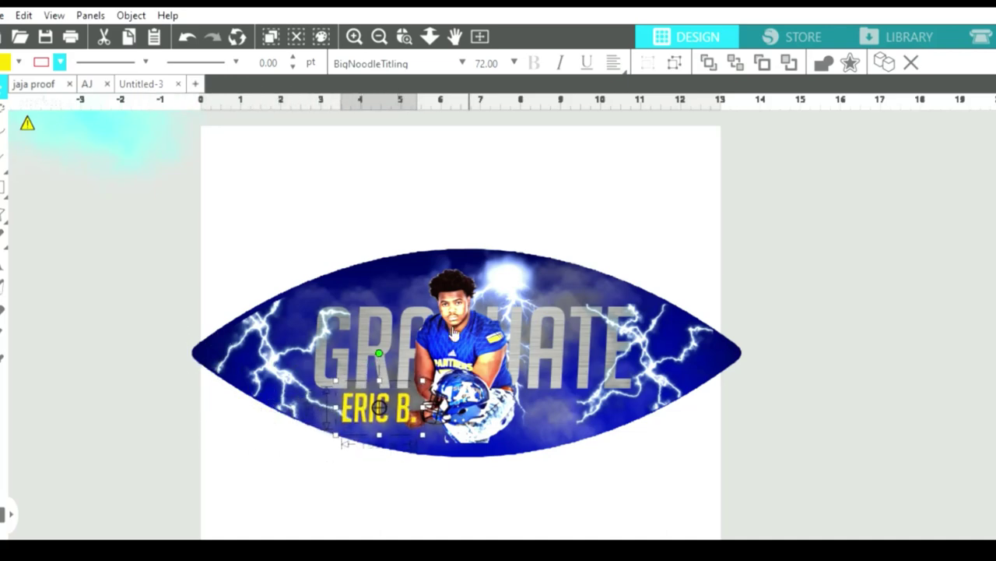
click(5, 259)
click(87, 232)
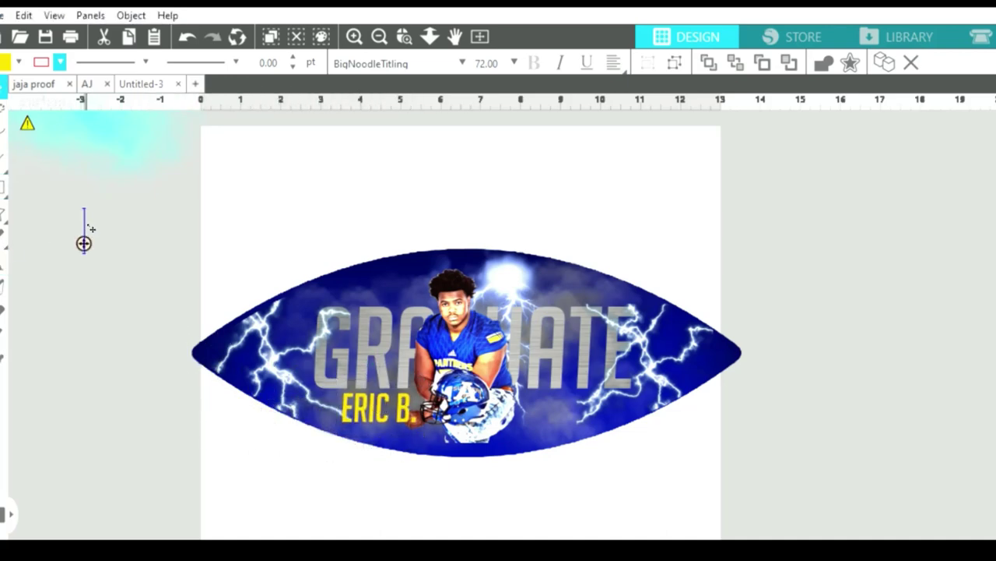
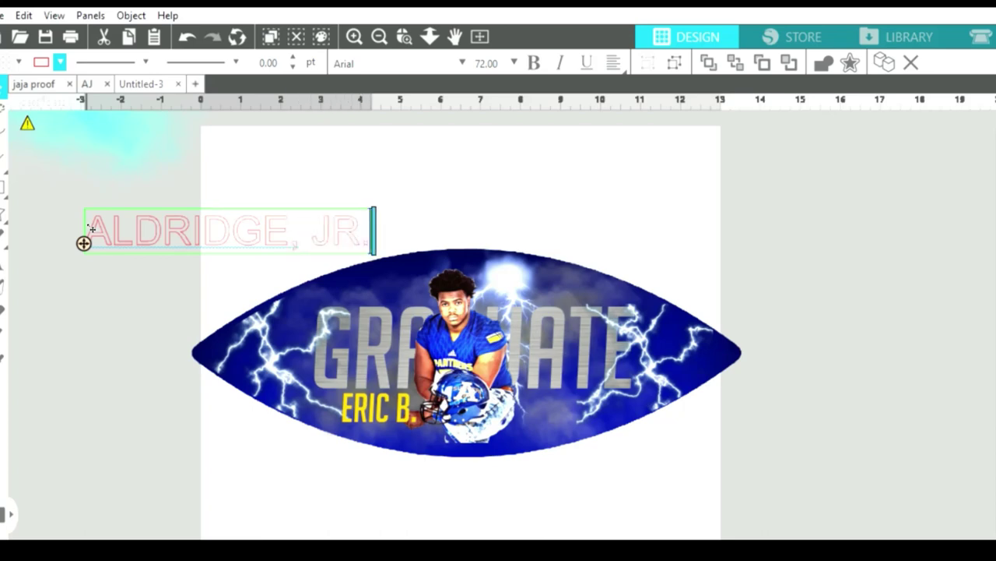
Type the player's surname and suffix as a new text object beside the page.
click(154, 251)
click(160, 238)
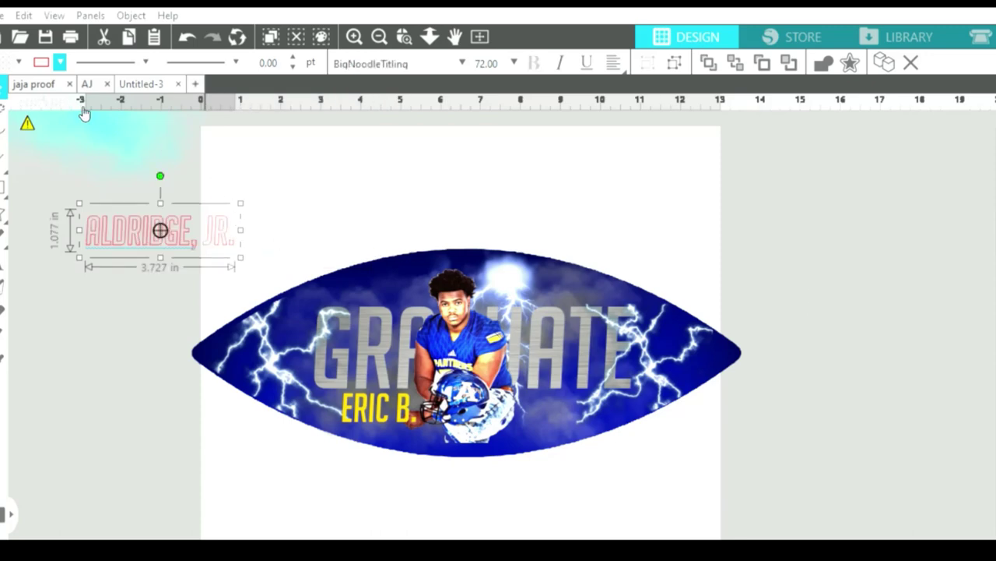
Fill the surname yellow with no outline, and scale it onto the football's lower right.
click(17, 60)
click(59, 61)
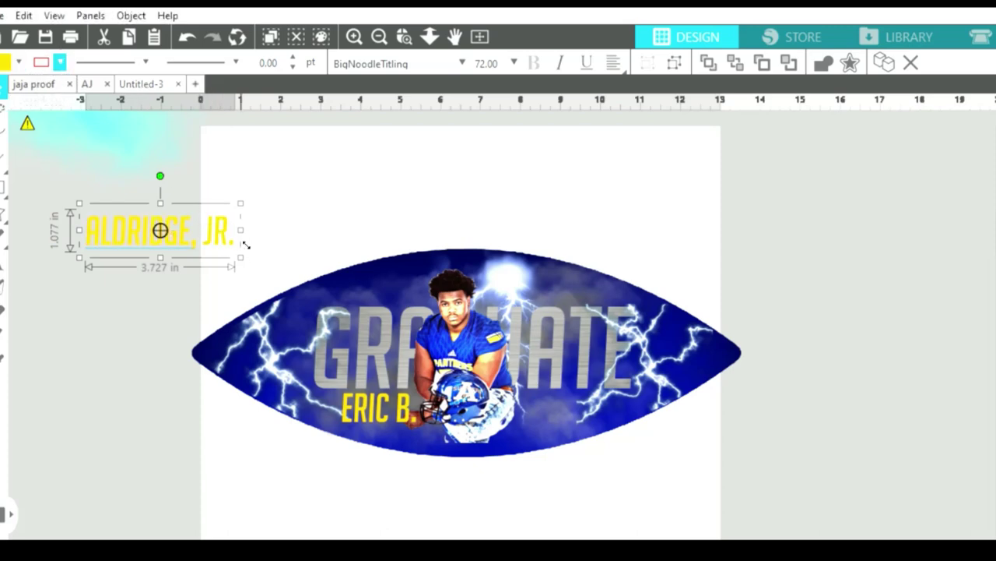
drag(241, 230, 594, 403)
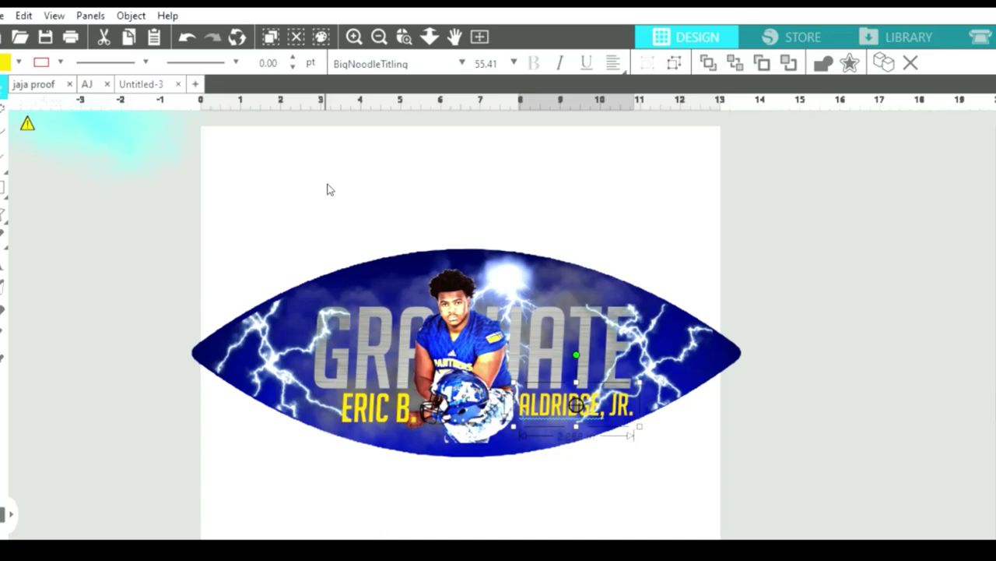
click(4, 263)
click(91, 249)
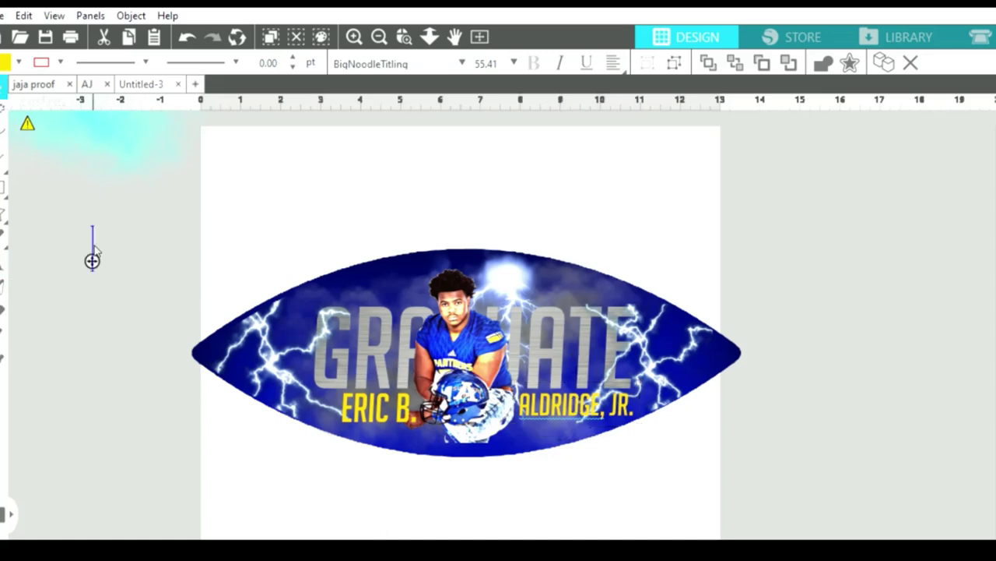
Add a '2020' text object in the Avengeance Heroic Avenger font.
text(202)
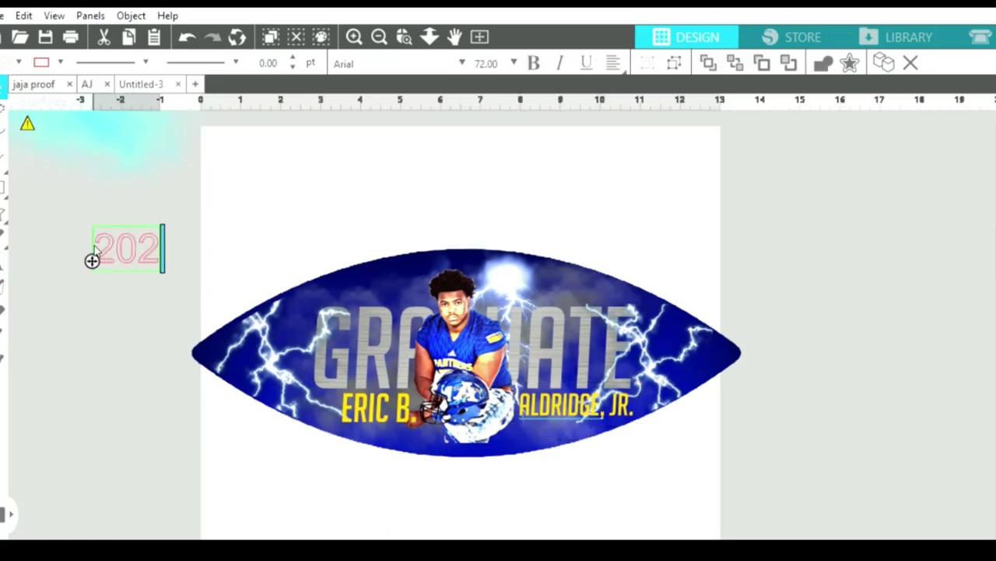
text(0)
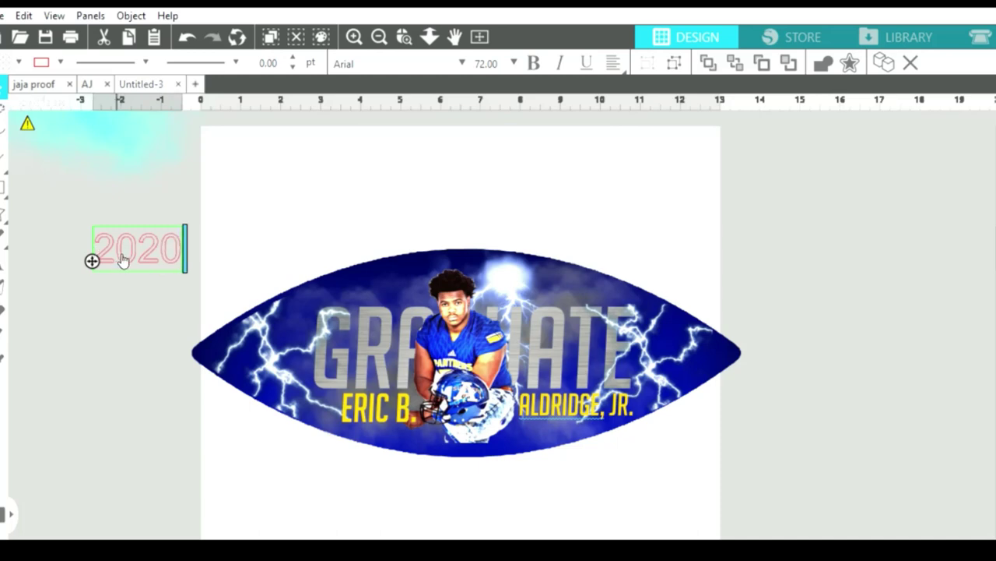
click(134, 251)
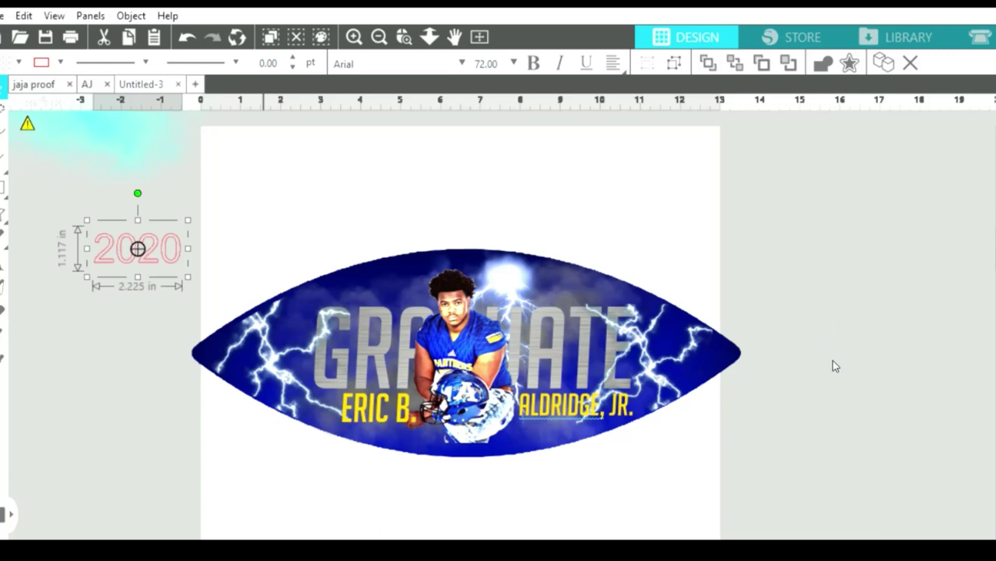
key(Down)
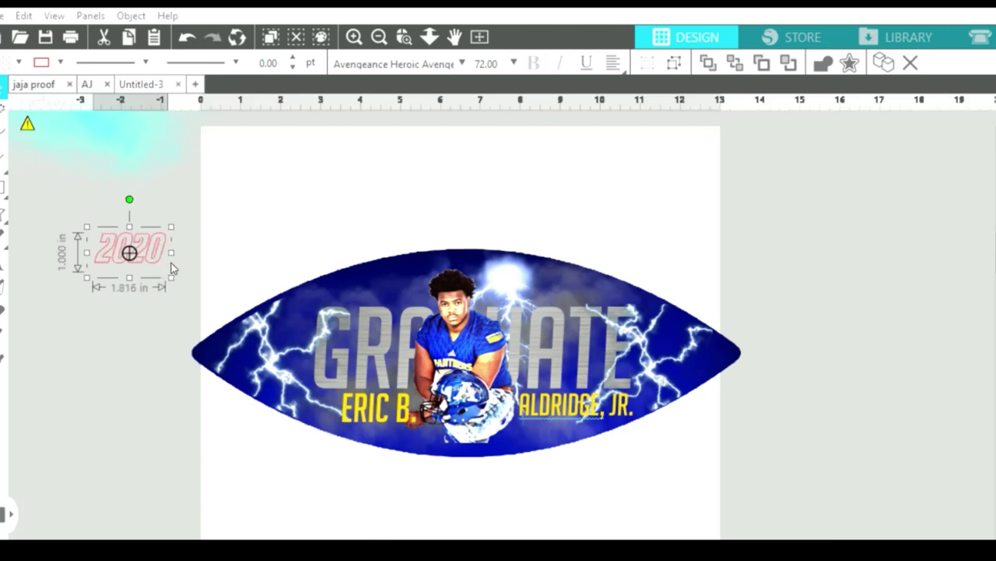
Size the 2020 text and place it above GRADUATE, right of the player's head.
drag(171, 276, 380, 282)
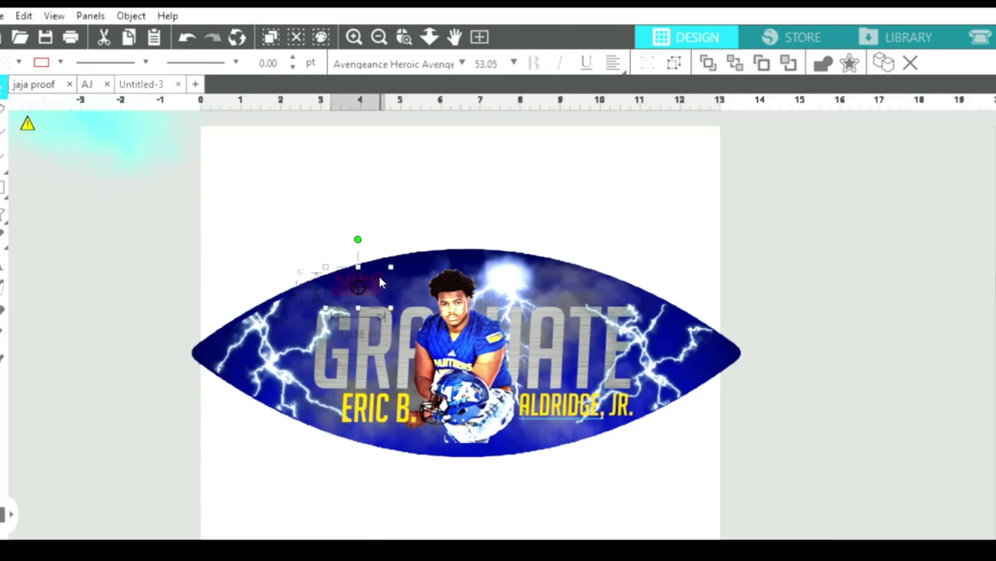
key(ctrl+z)
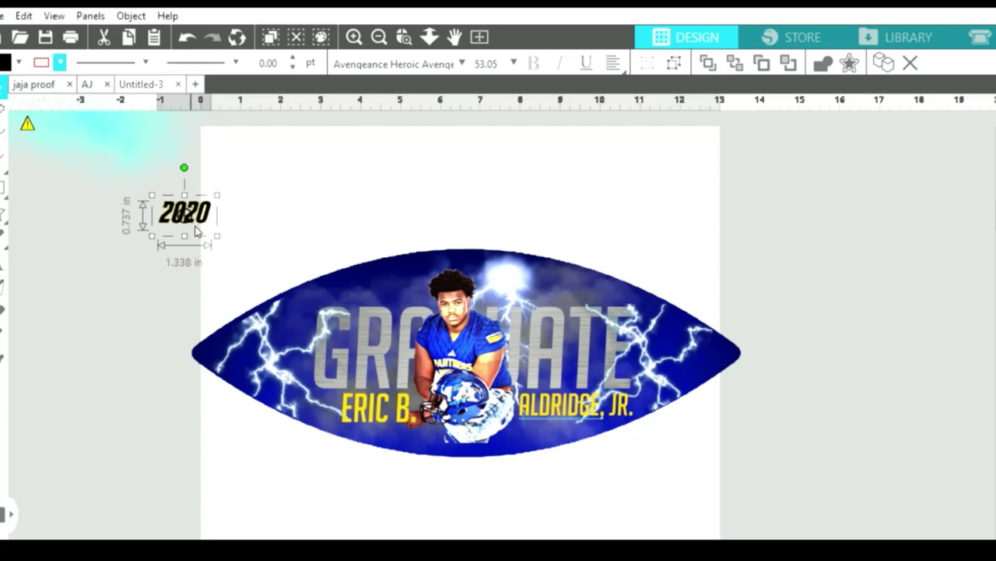
drag(219, 224, 380, 284)
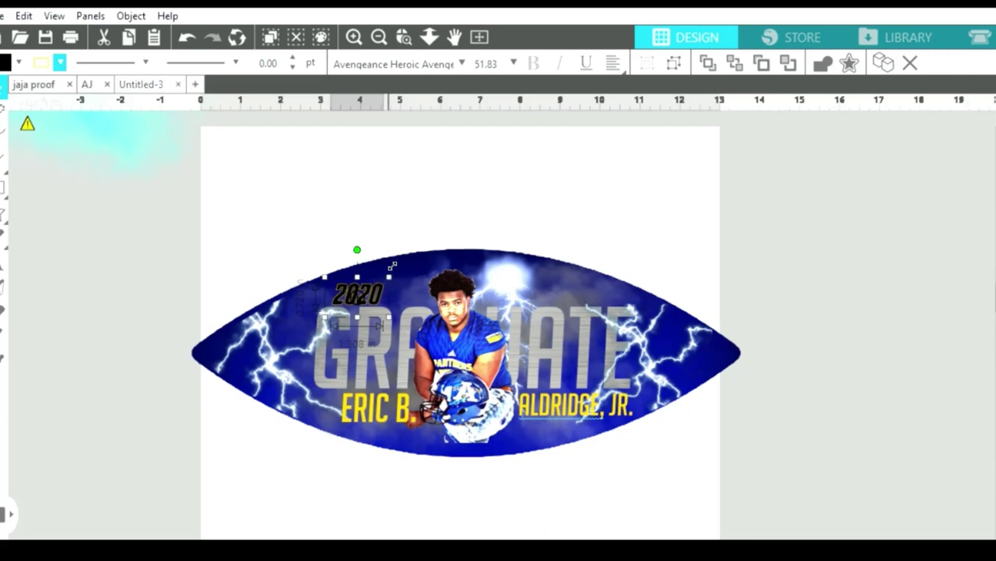
drag(389, 276, 567, 286)
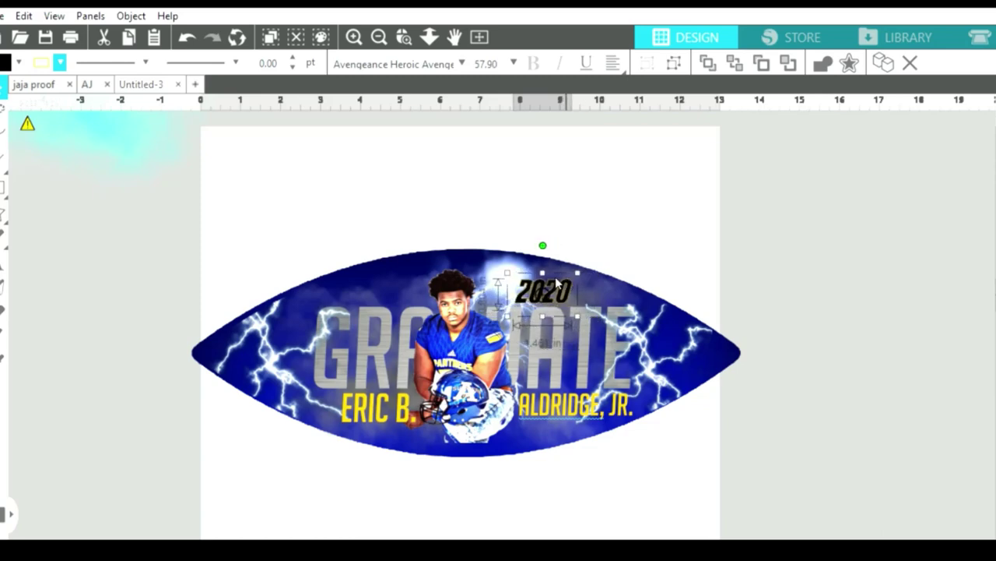
click(4, 260)
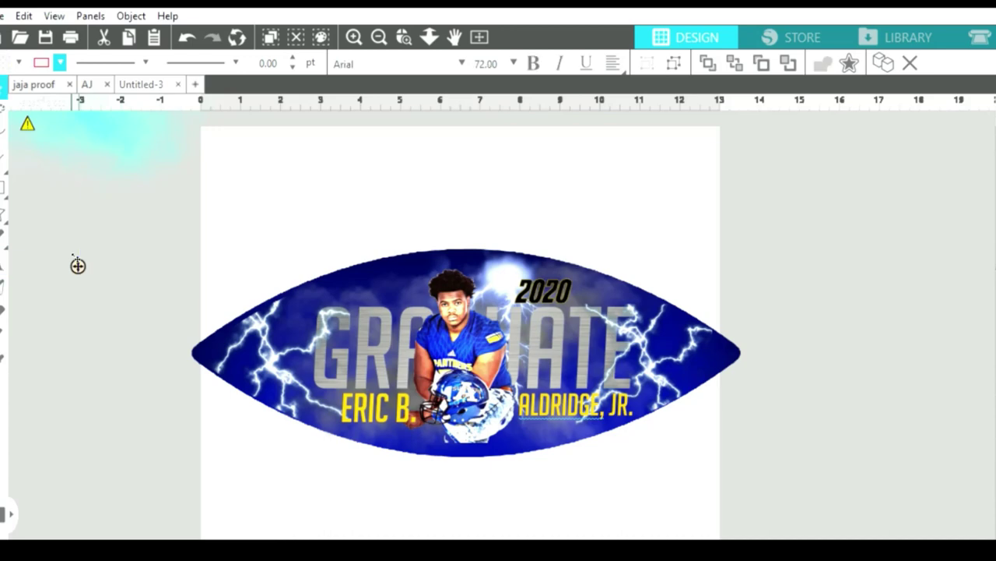
Add a 'CLASS OF' text object beside the page.
text(CLASS )
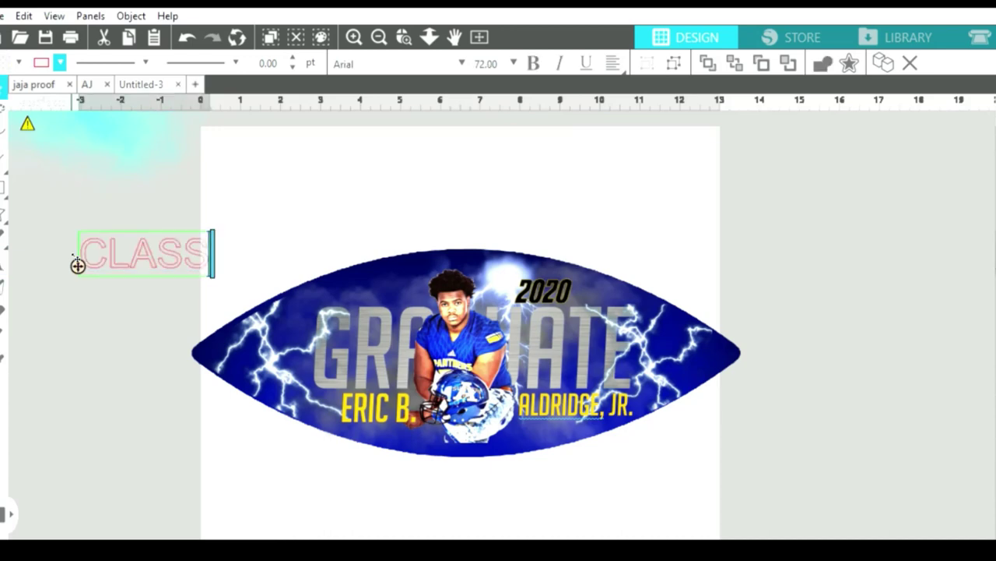
text(OF)
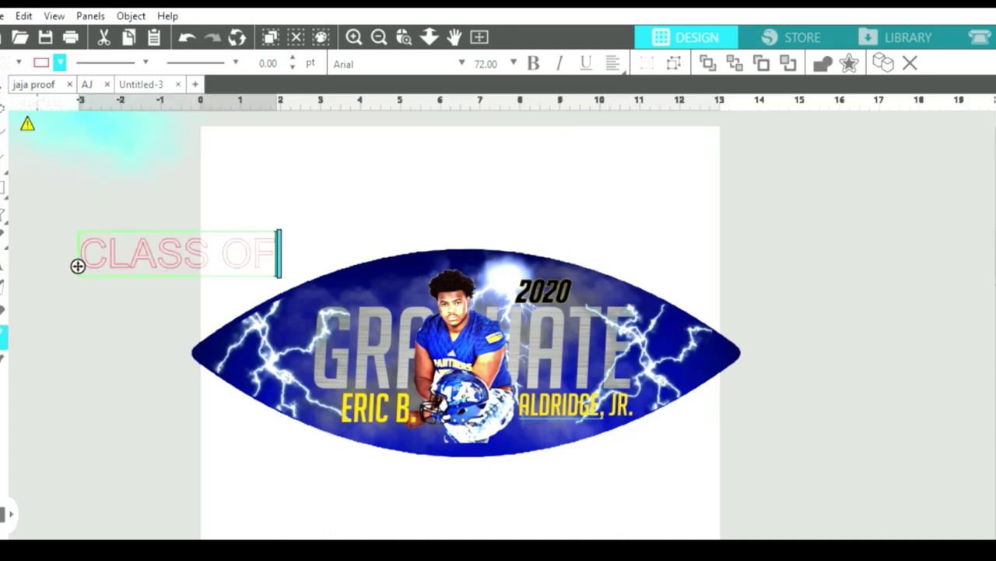
click(89, 307)
click(4, 335)
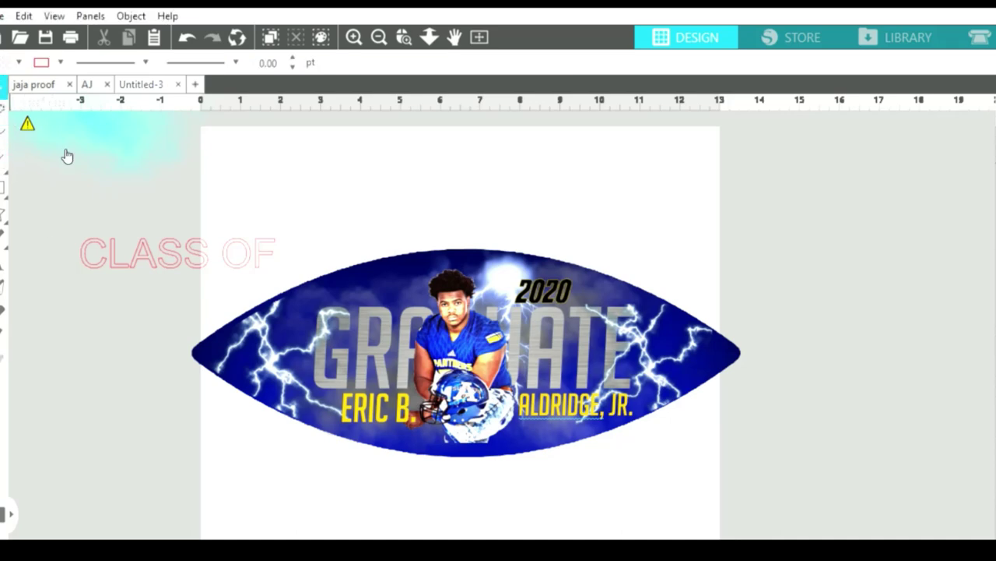
click(132, 250)
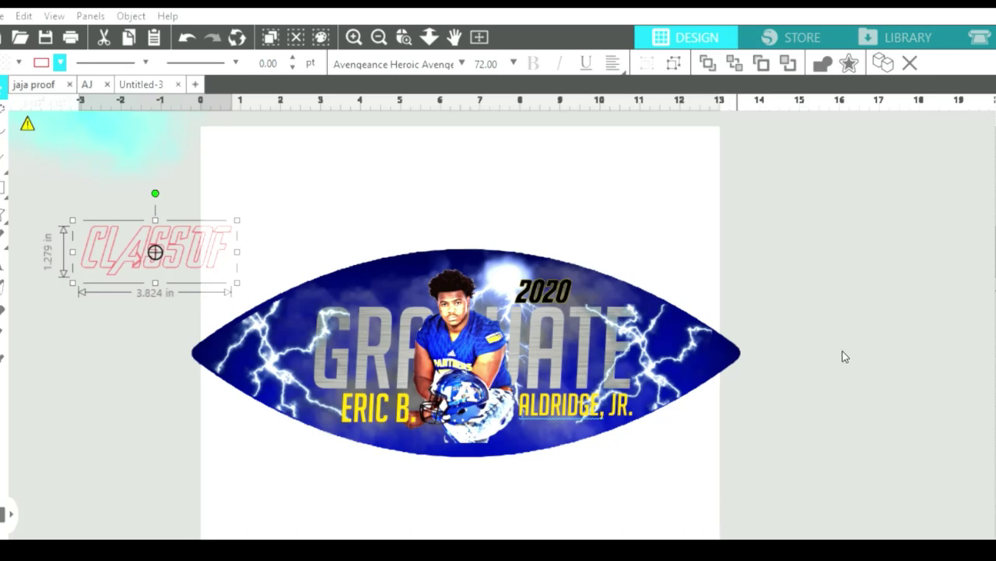
Cycle the CLASS OF font through to BROKENZ and fill it black.
key(Down)
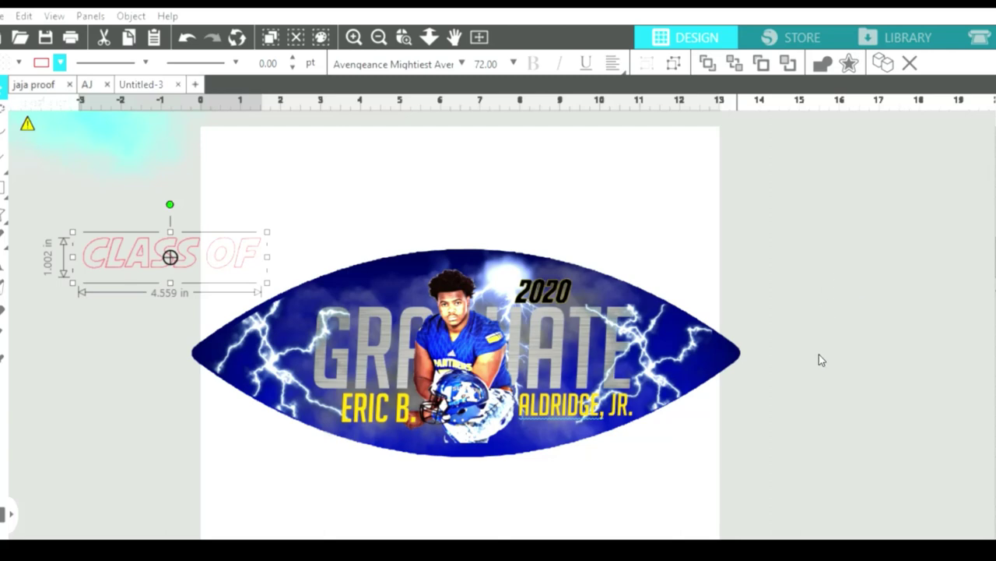
key(Down)
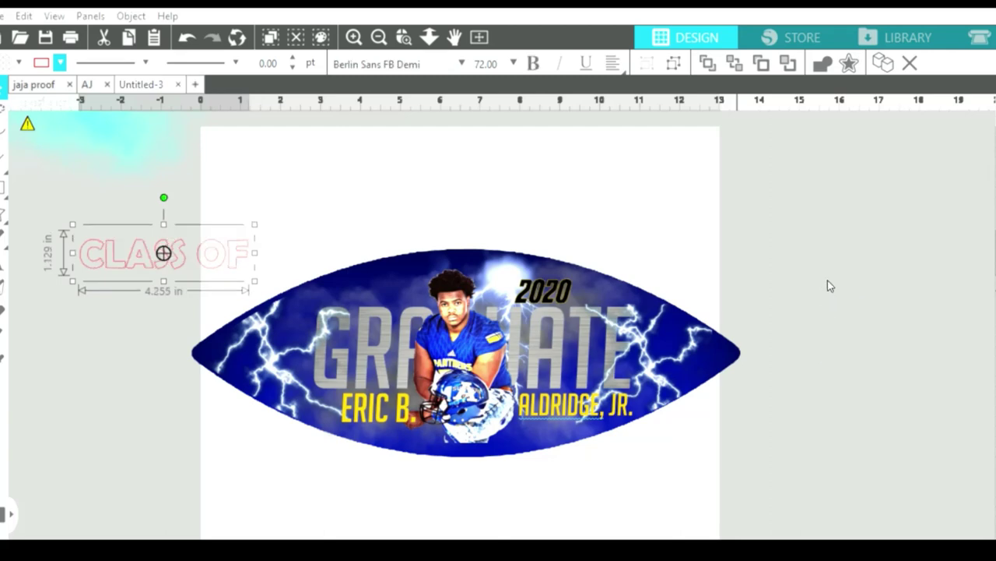
key(Down)
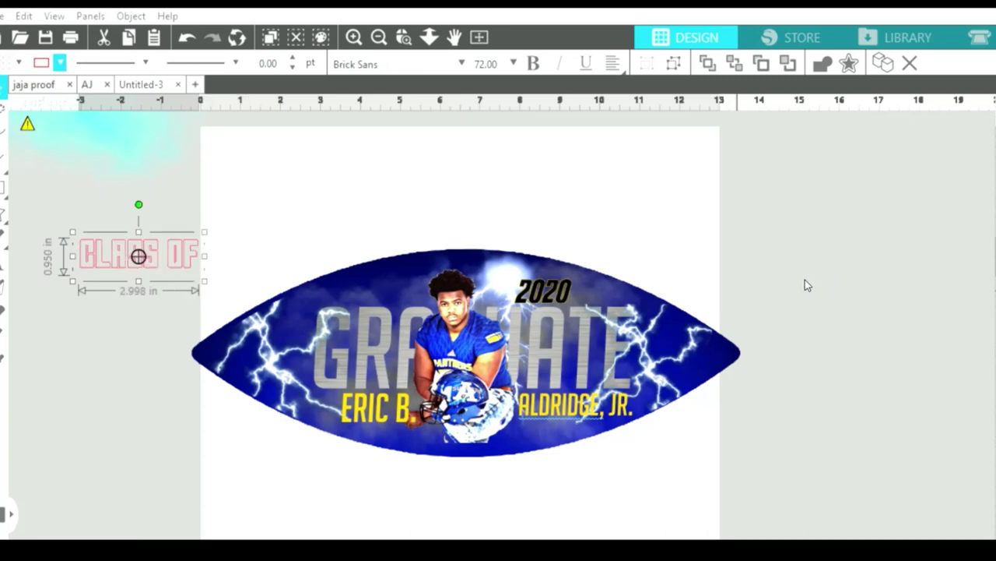
key(Down)
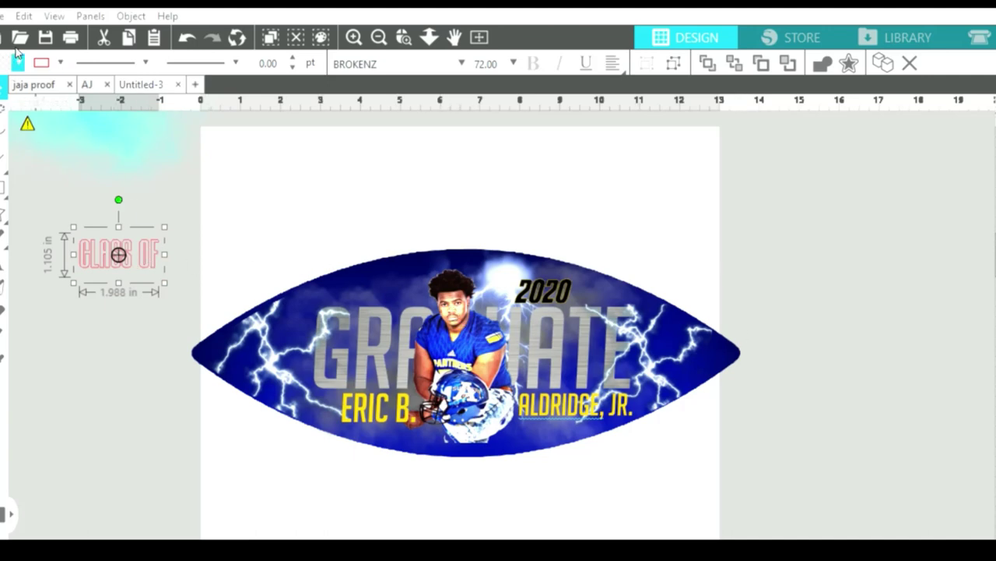
click(33, 74)
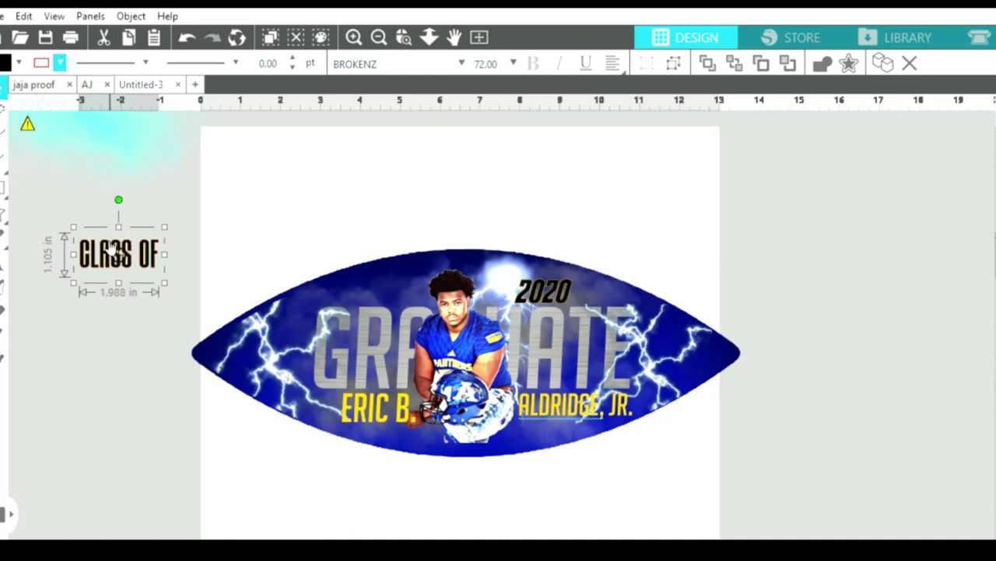
click(121, 270)
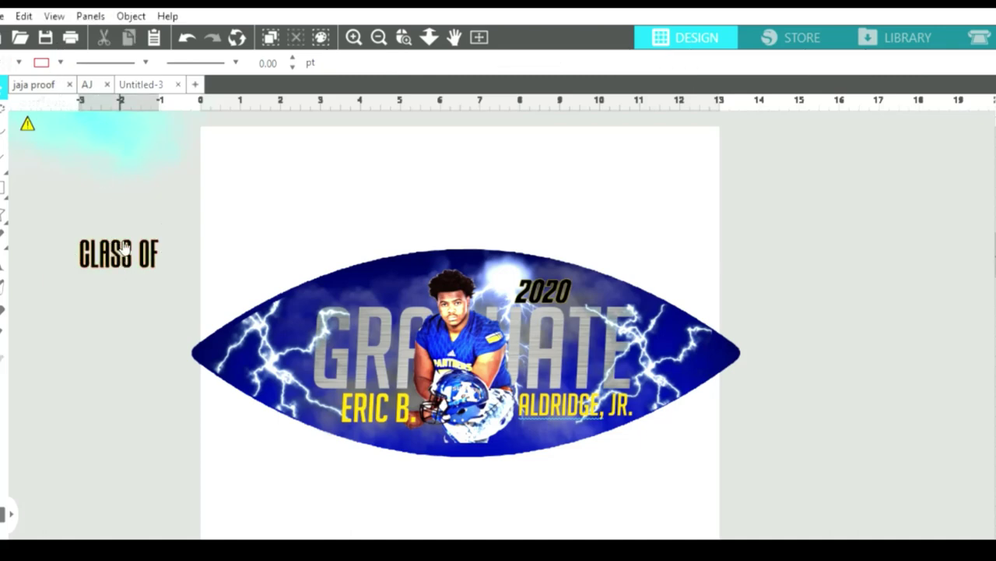
click(122, 270)
Resize CLASS OF, shift 2020 right, and move CLASS OF onto the football beside 2020.
drag(118, 282, 118, 274)
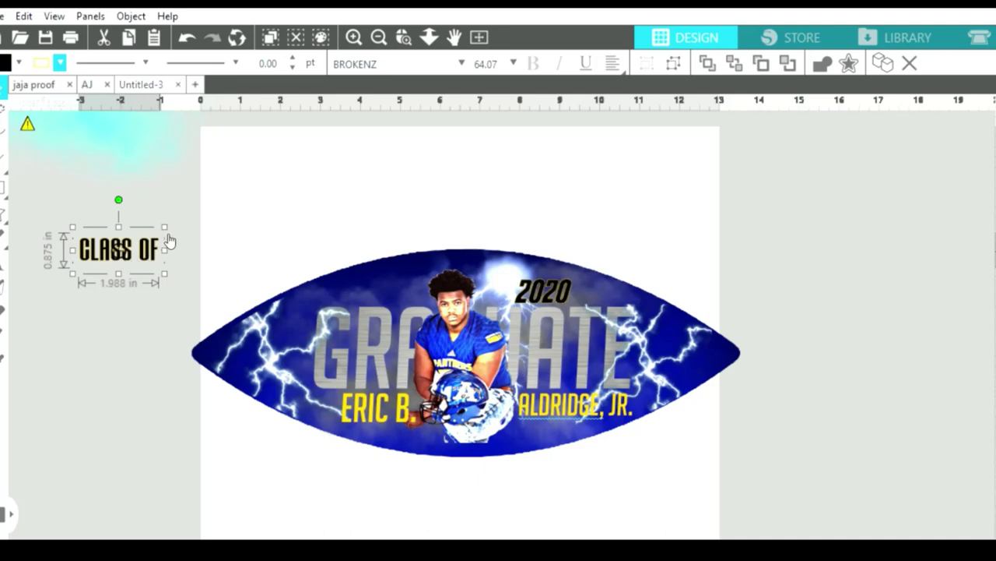
drag(169, 237, 405, 280)
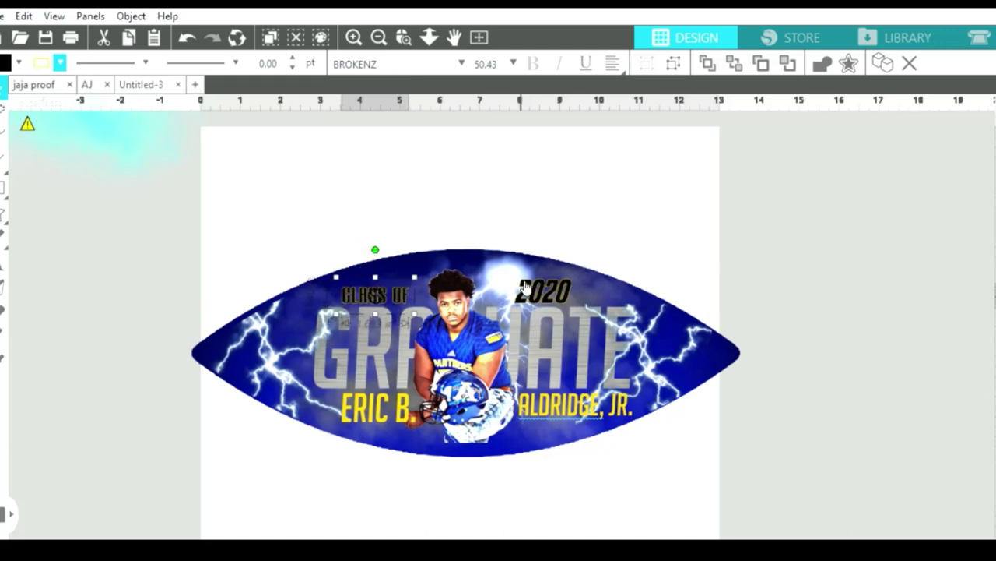
drag(550, 284, 620, 290)
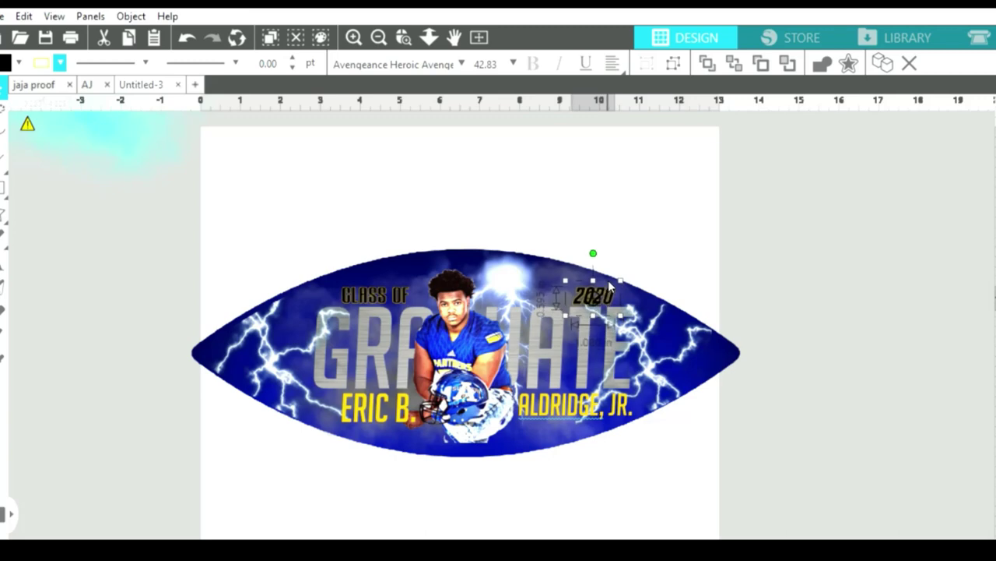
drag(383, 288, 542, 285)
Scale CLASS OF to match 2020 and nudge it into line, undoing an accidental glow move.
click(507, 280)
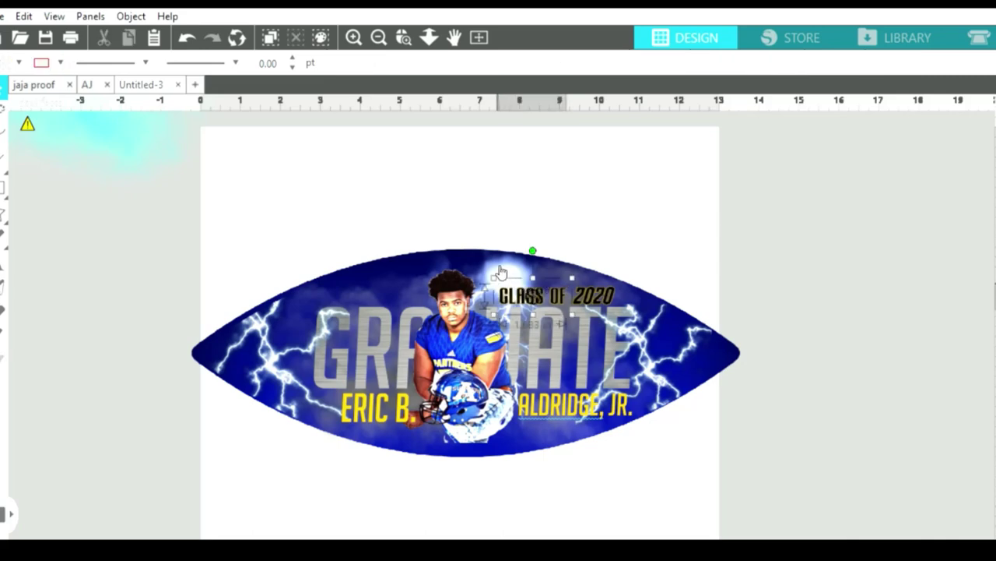
mouse_move(491, 267)
mouse_down()
mouse_move(508, 269)
mouse_move(485, 261)
mouse_up()
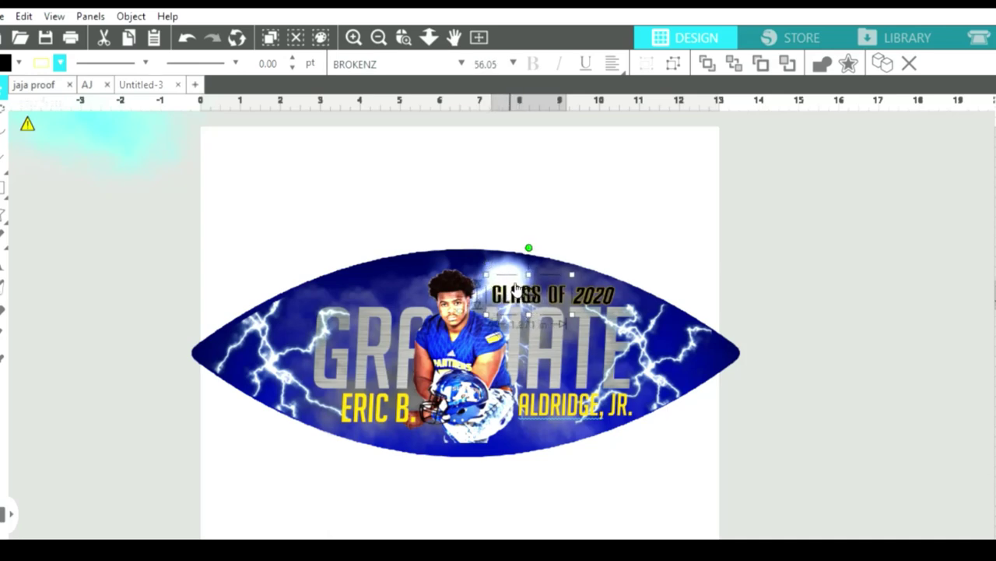
drag(518, 290, 519, 293)
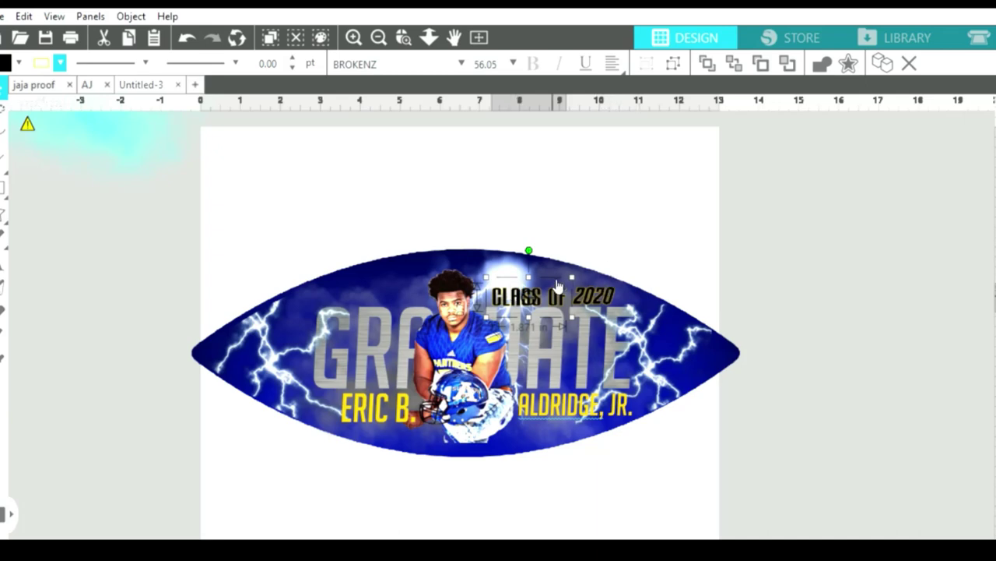
key(Up)
key(Up)
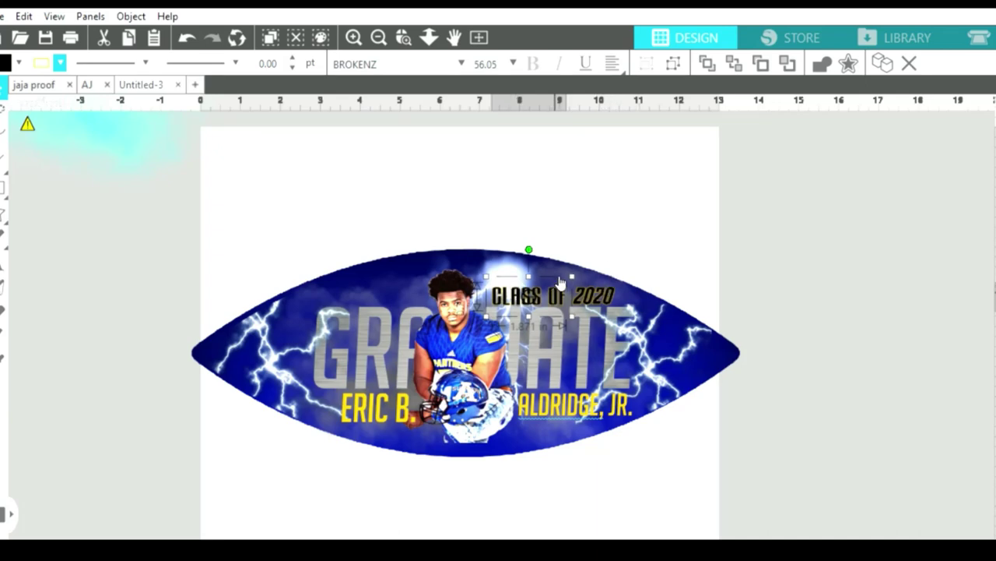
click(609, 232)
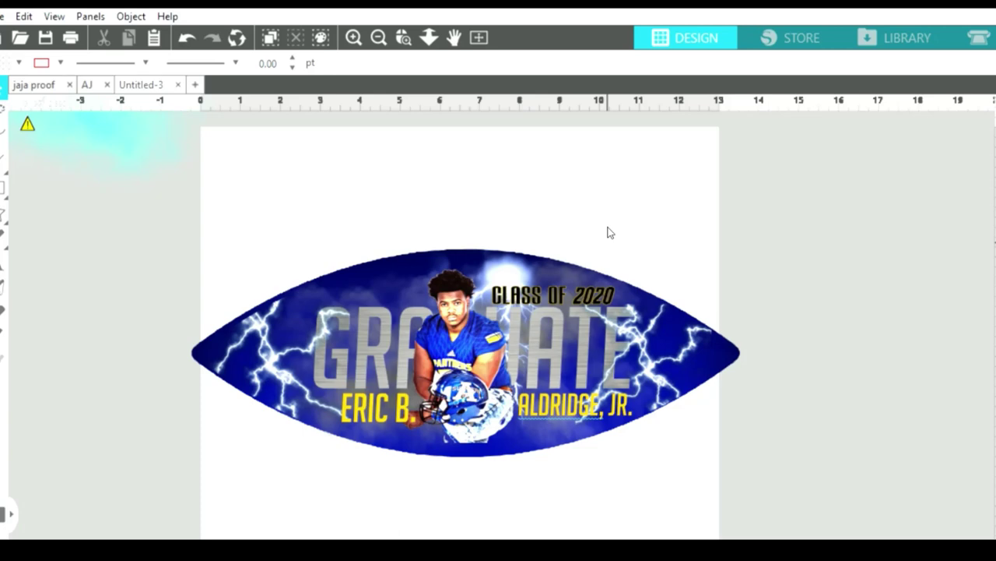
drag(156, 194, 454, 226)
key(ctrl+z)
Zoom out and pull the plain blue football shape out to the left.
click(241, 167)
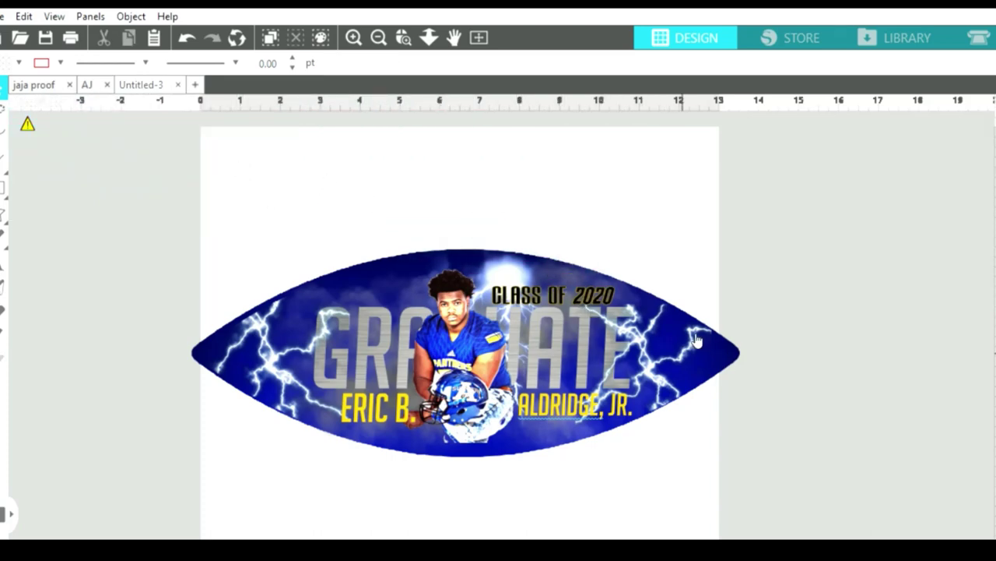
click(725, 354)
click(725, 354)
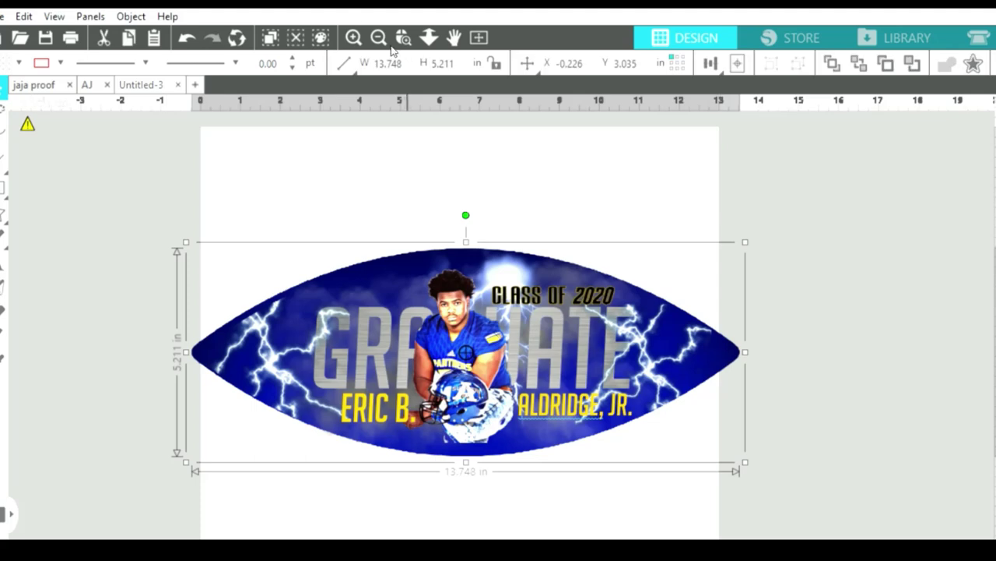
click(379, 36)
click(378, 36)
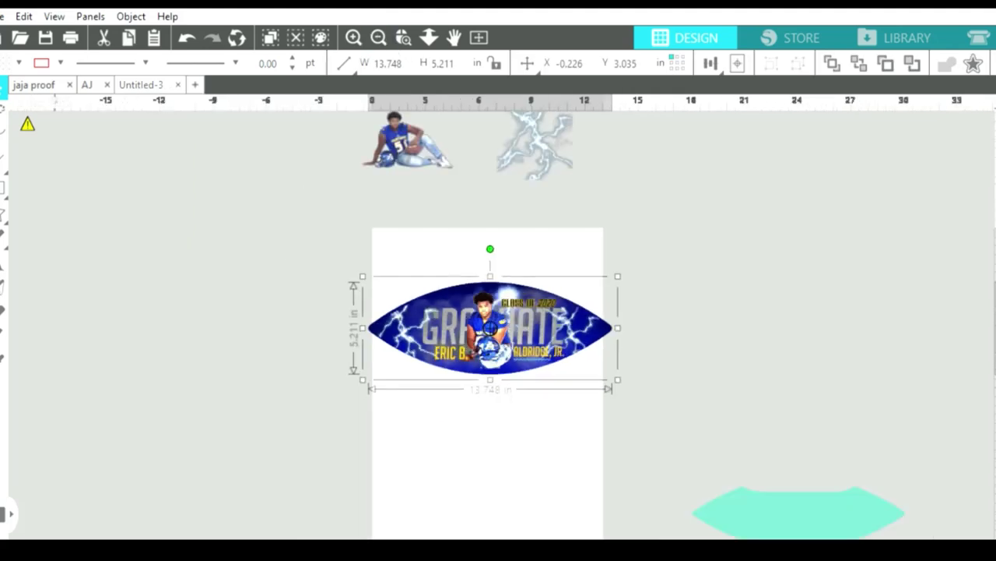
drag(584, 345, 105, 264)
Move the Graduate design off the page to the upper right and place the blue football on the page.
click(595, 333)
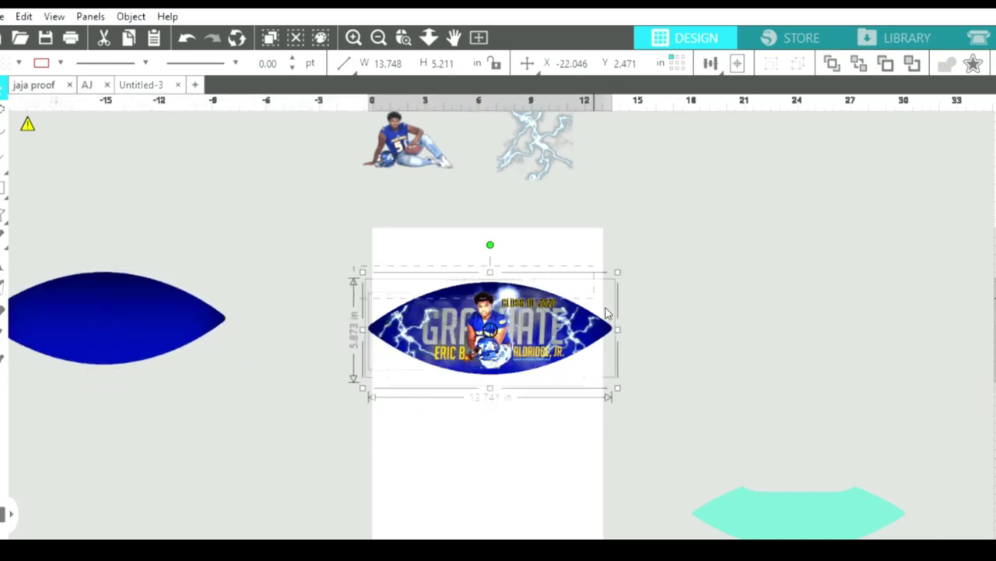
click(605, 343)
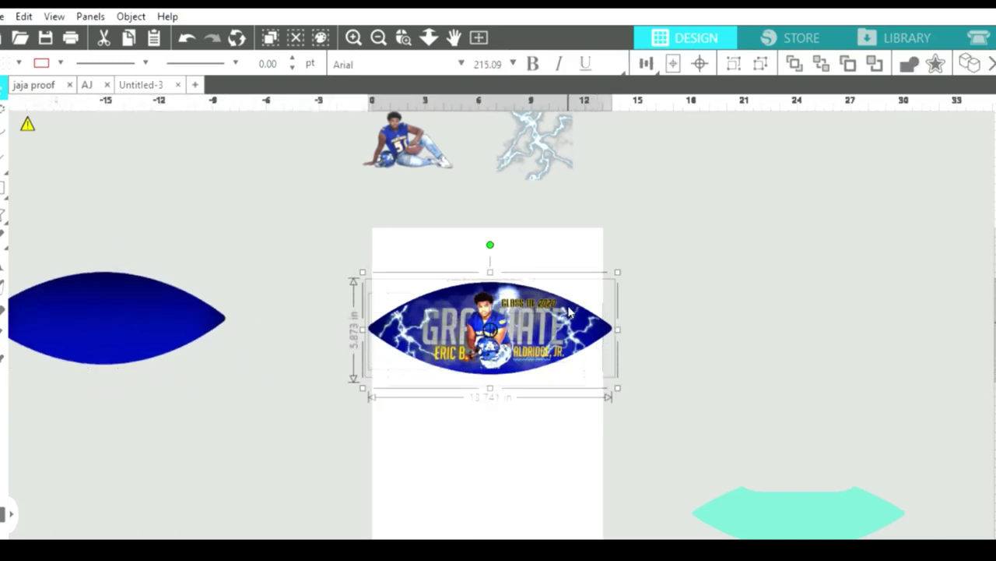
click(523, 342)
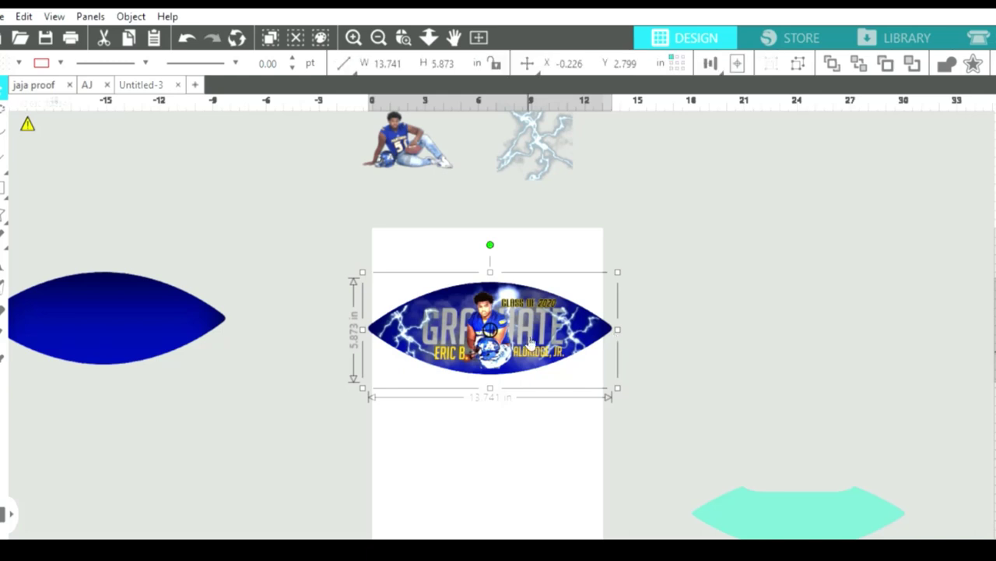
drag(524, 323, 775, 199)
drag(141, 313, 492, 326)
click(518, 423)
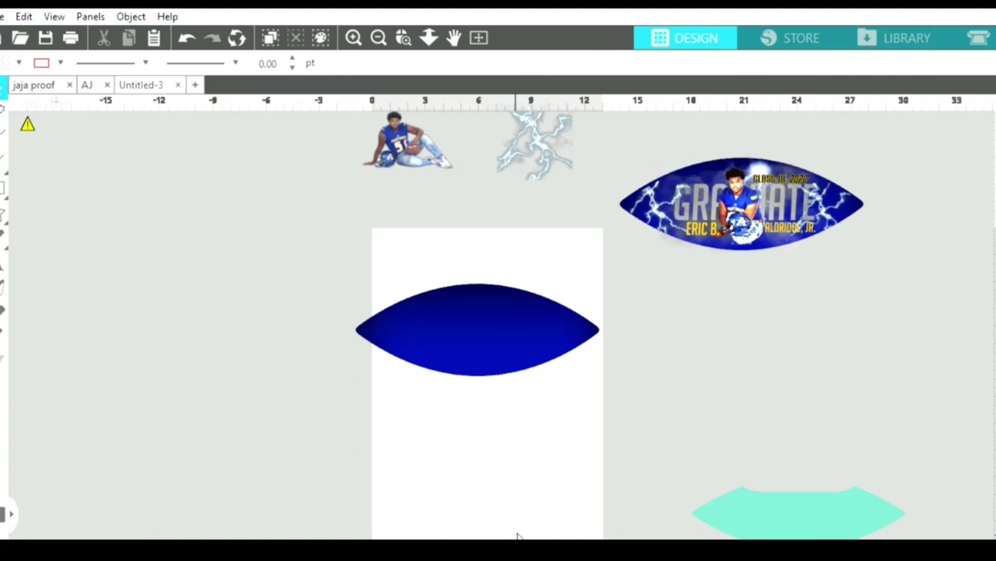
scroll(537, 533, right, 3)
drag(661, 495, 590, 258)
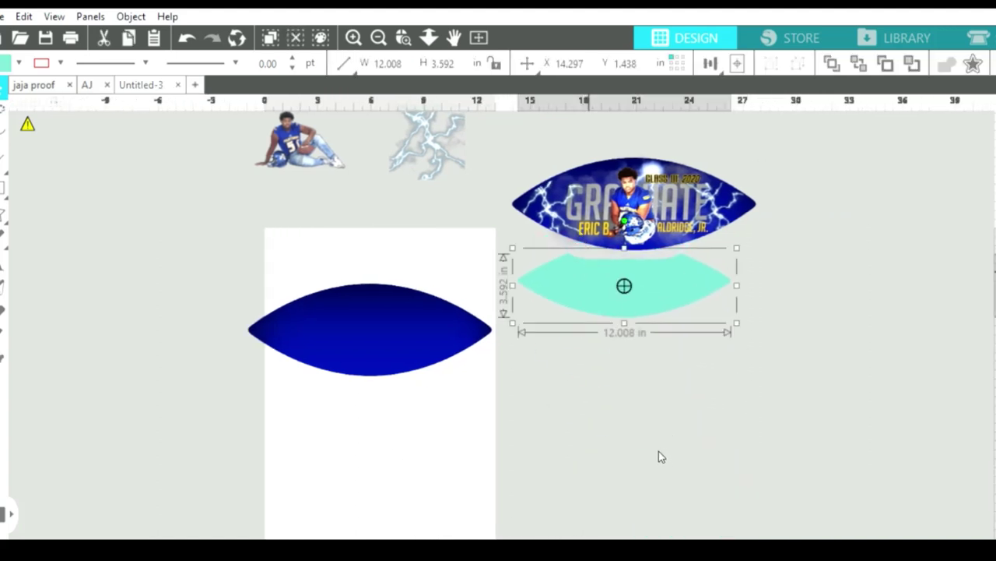
Drag the teal lens shape off the Graduate football to sit below and right of it.
drag(646, 290, 657, 206)
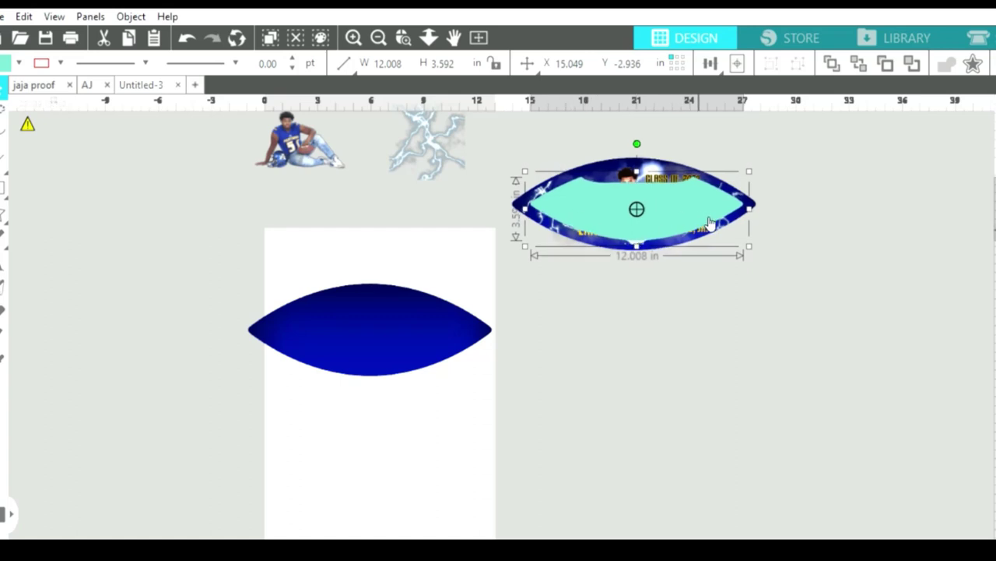
drag(580, 224, 579, 225)
drag(668, 190, 674, 320)
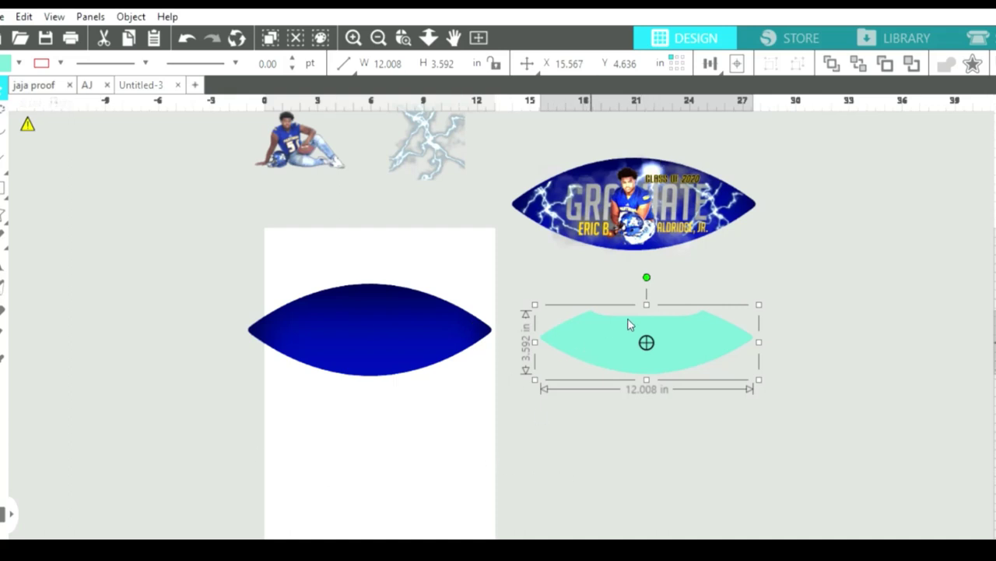
drag(631, 325, 713, 308)
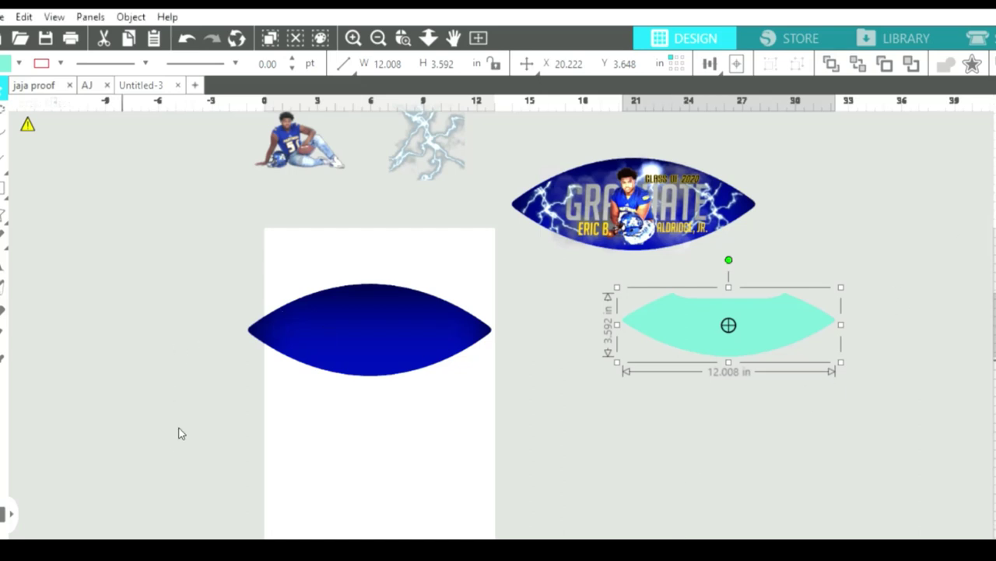
Paste the Buccaneers logo image and park it at the far left of the canvas.
key(ctrl+v)
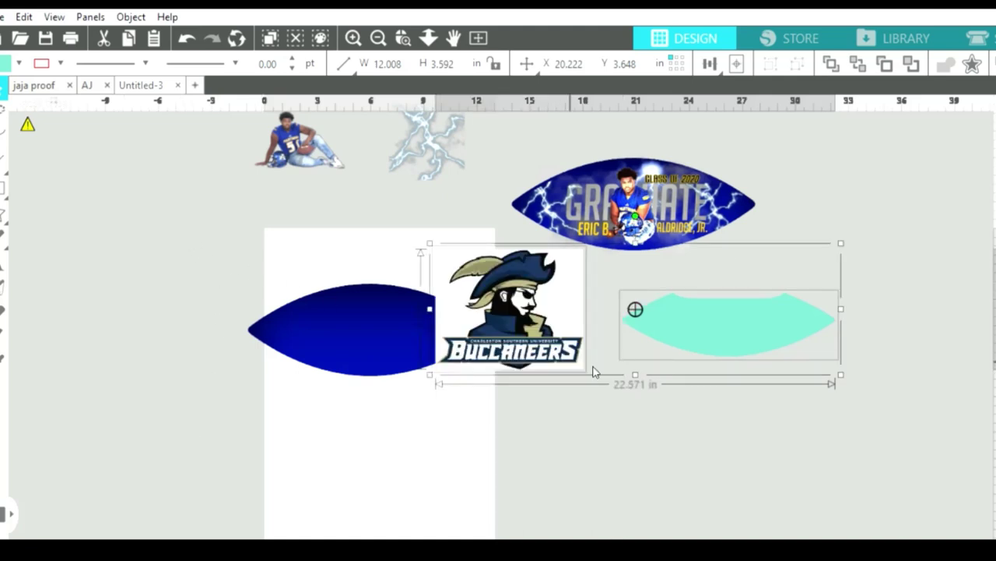
click(492, 352)
drag(492, 352, 65, 335)
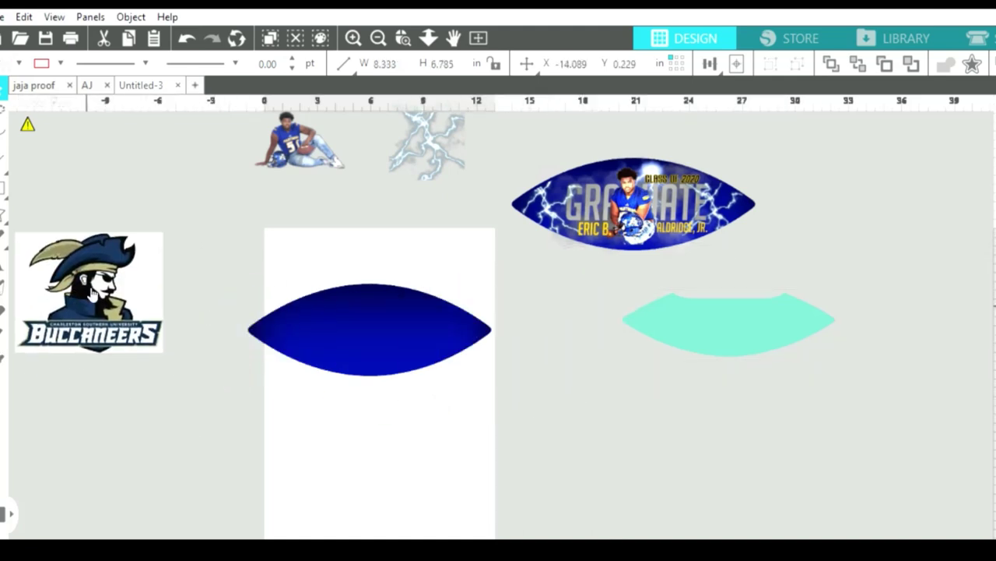
click(210, 335)
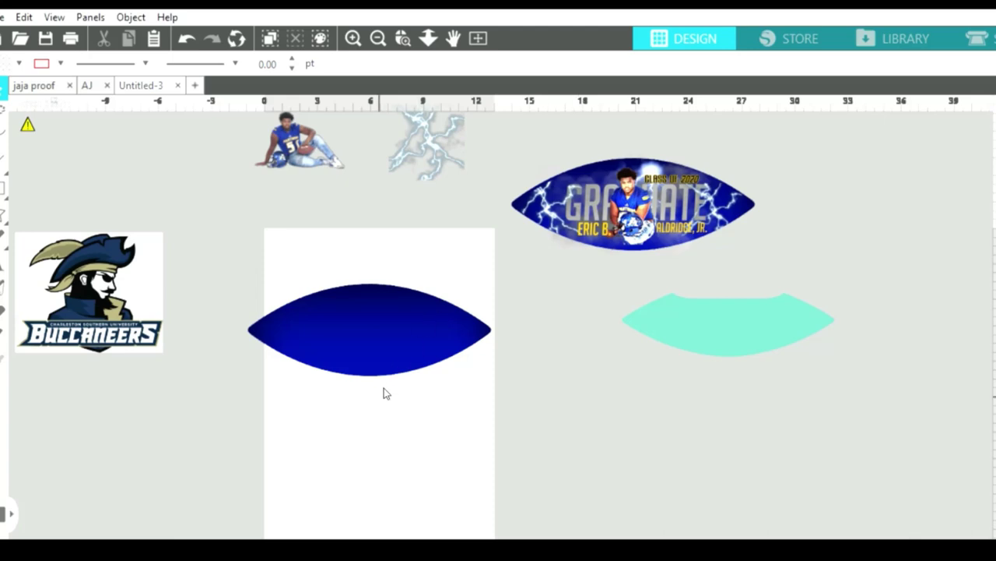
Paste the dark Buccaneers image and size it to fit under the blue football shape.
key(ctrl+v)
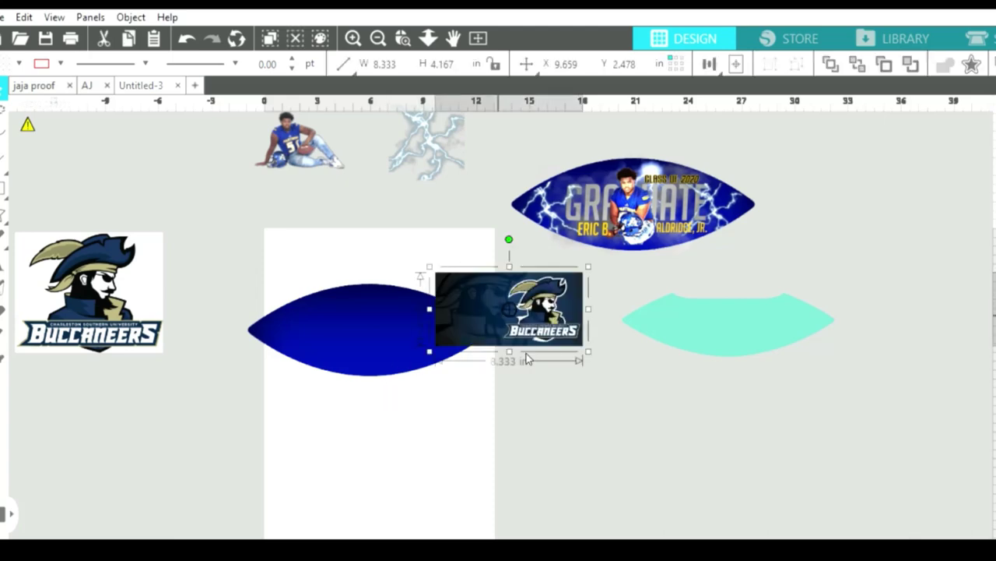
drag(520, 331, 440, 442)
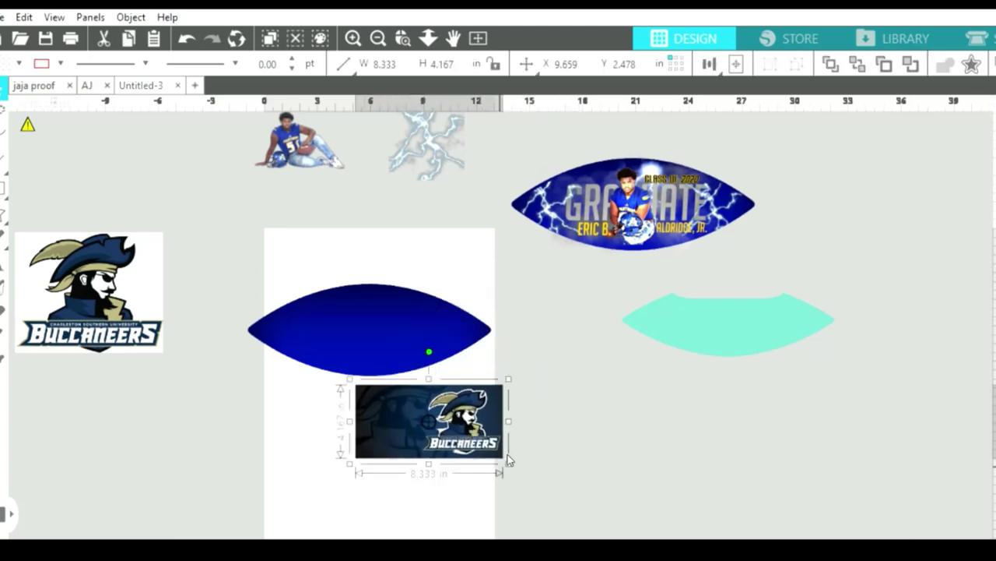
drag(515, 453, 643, 487)
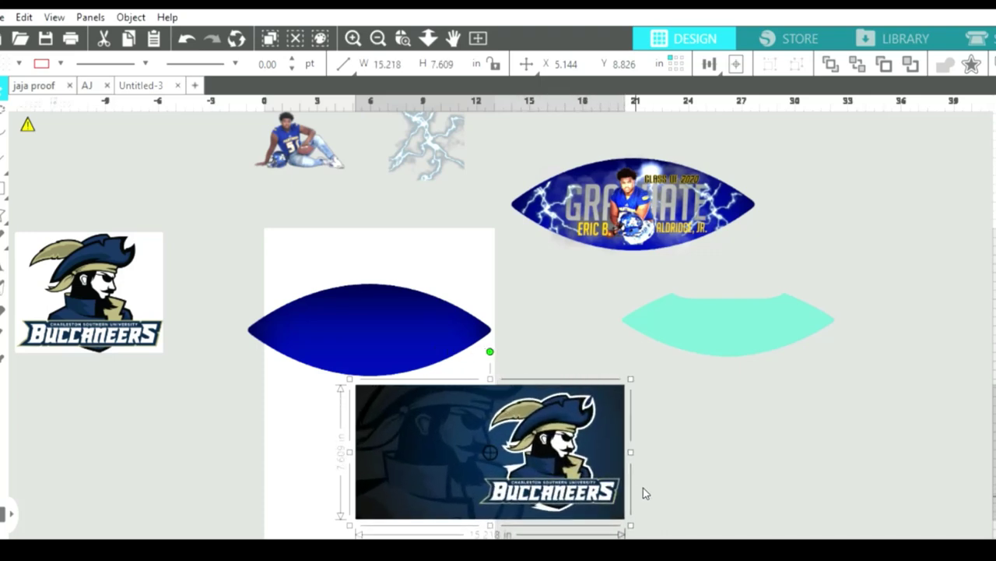
click(405, 330)
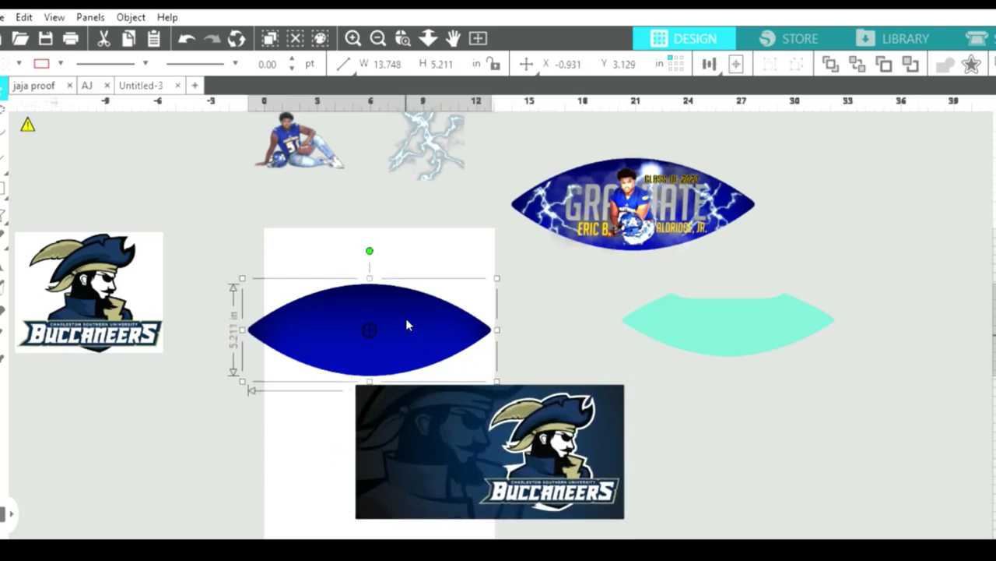
drag(423, 340, 528, 442)
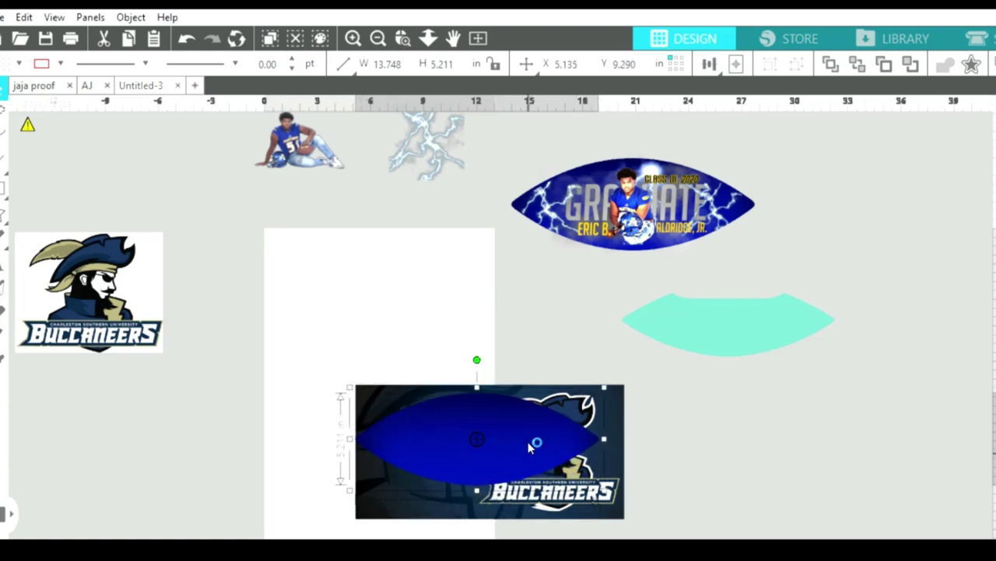
click(622, 503)
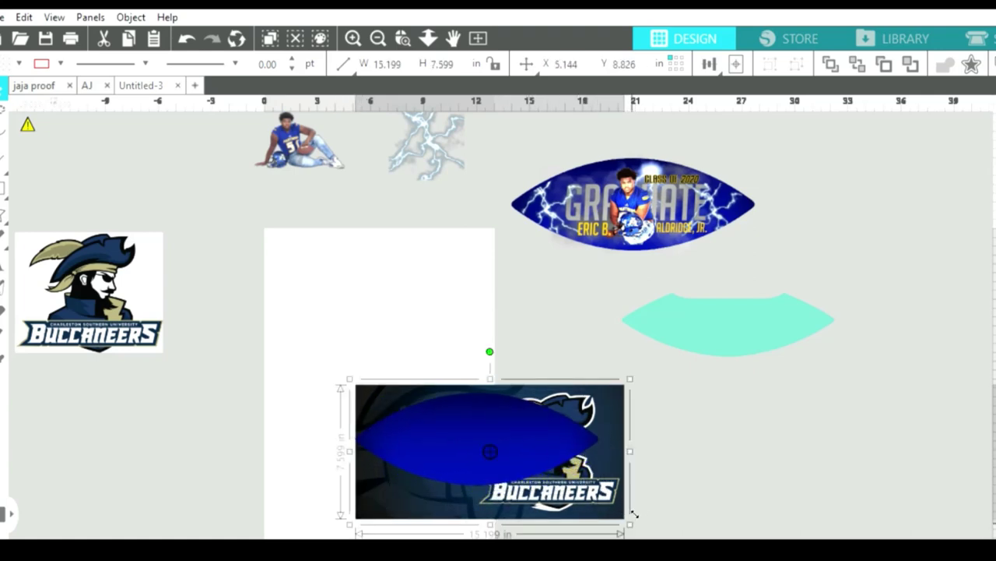
drag(633, 511, 580, 442)
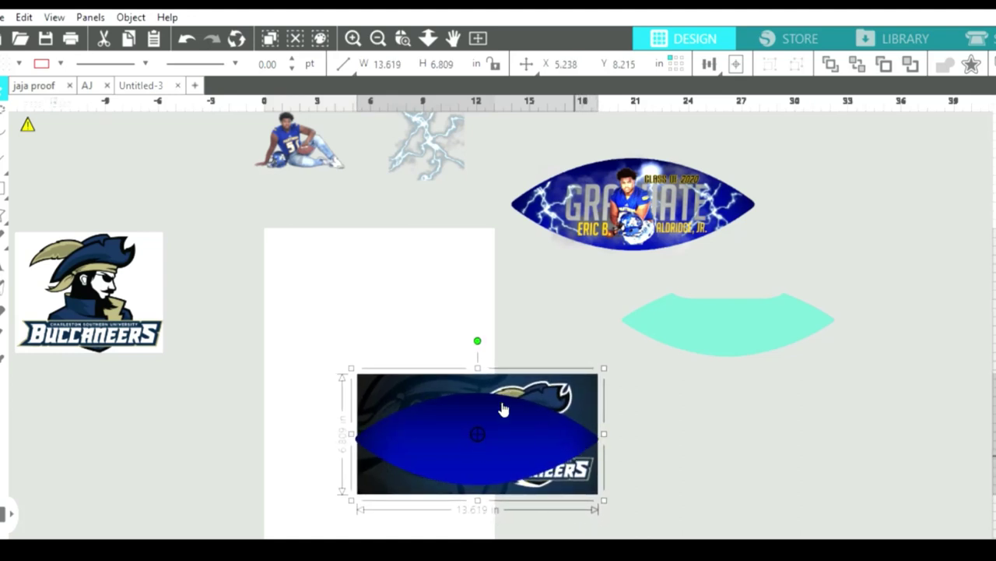
Crop the Buccaneers image to the football shape and move it onto the page.
drag(298, 321, 598, 488)
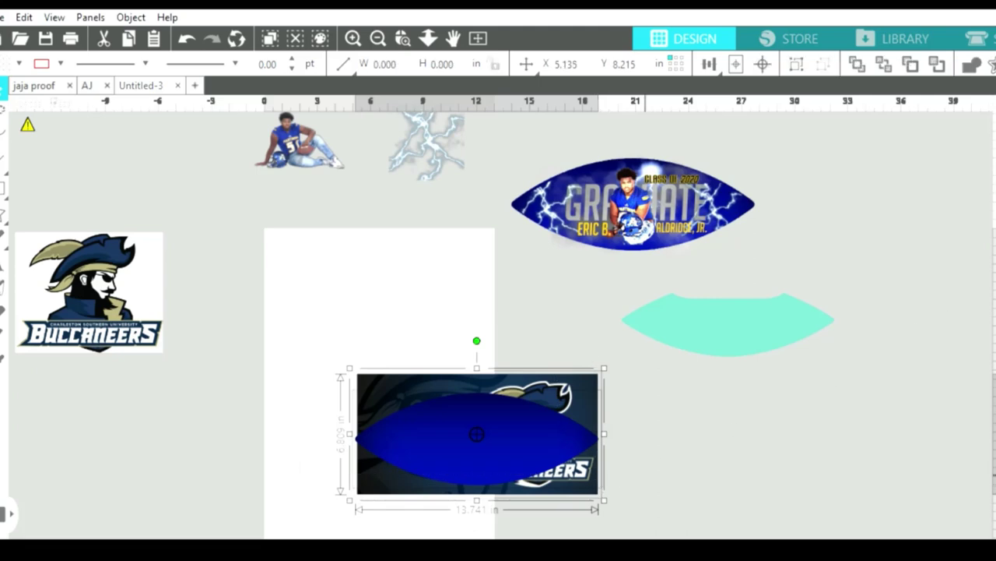
key(ctrl+e)
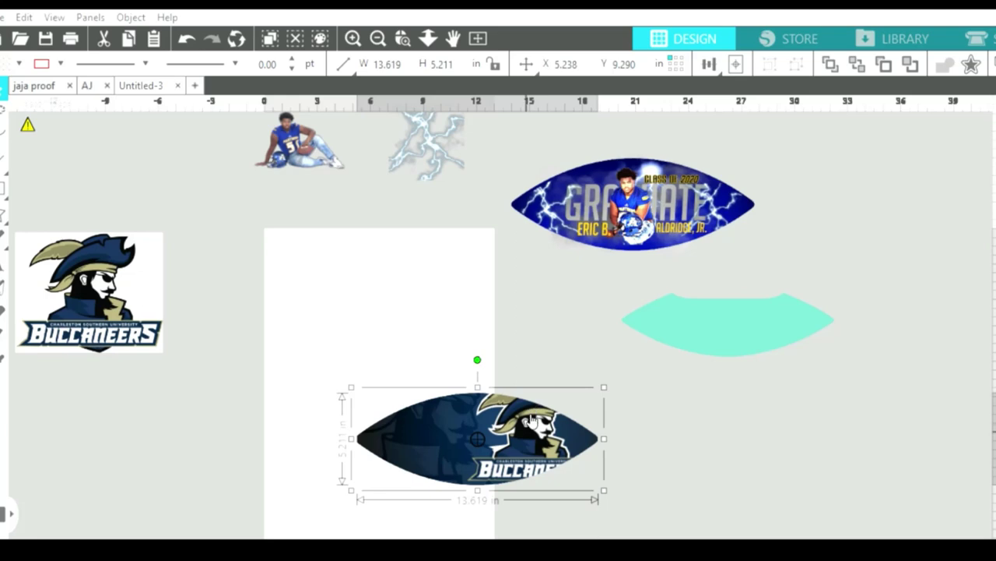
drag(532, 424, 430, 305)
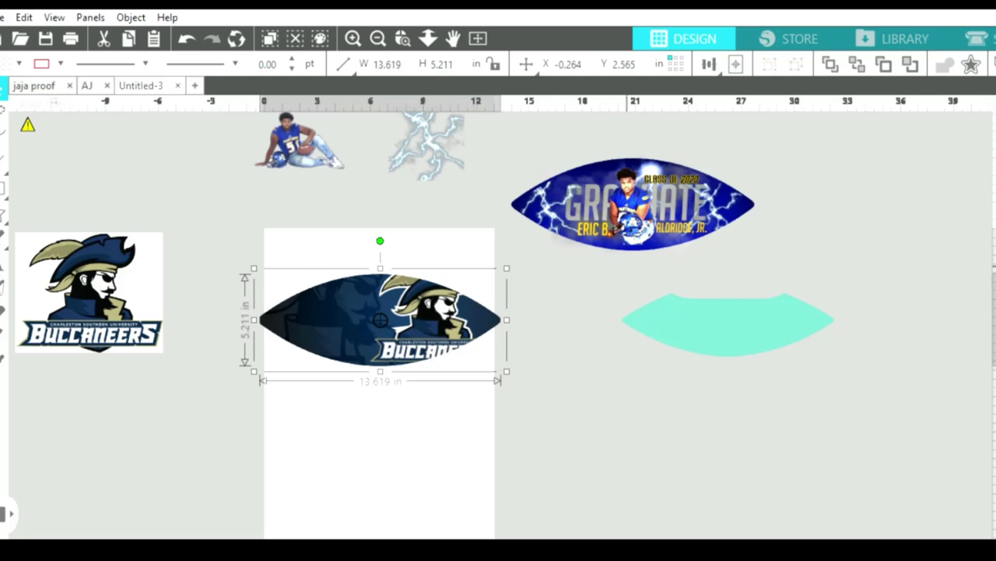
Draw a trace area covering the whole Buccaneers logo at the left.
click(829, 184)
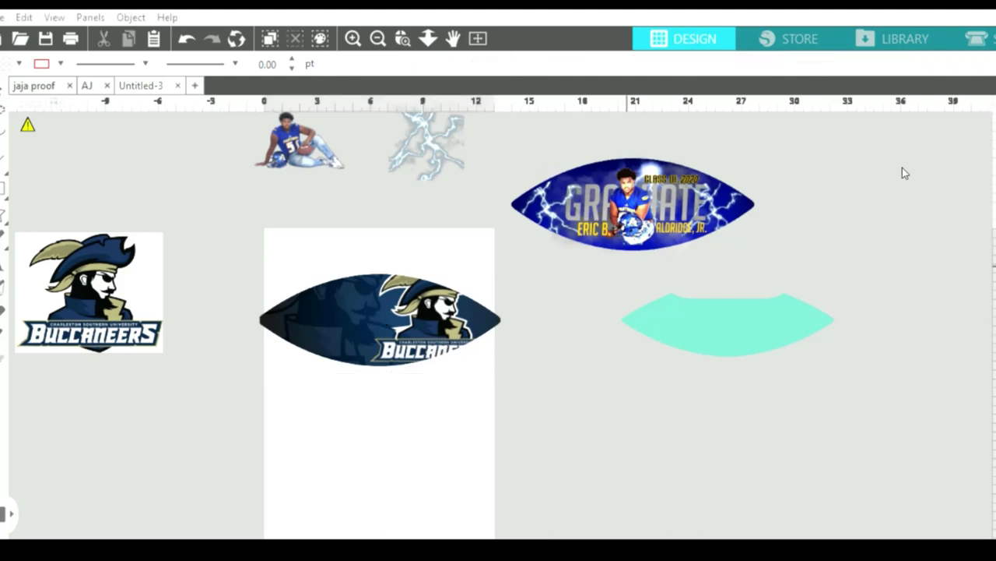
drag(22, 204, 185, 385)
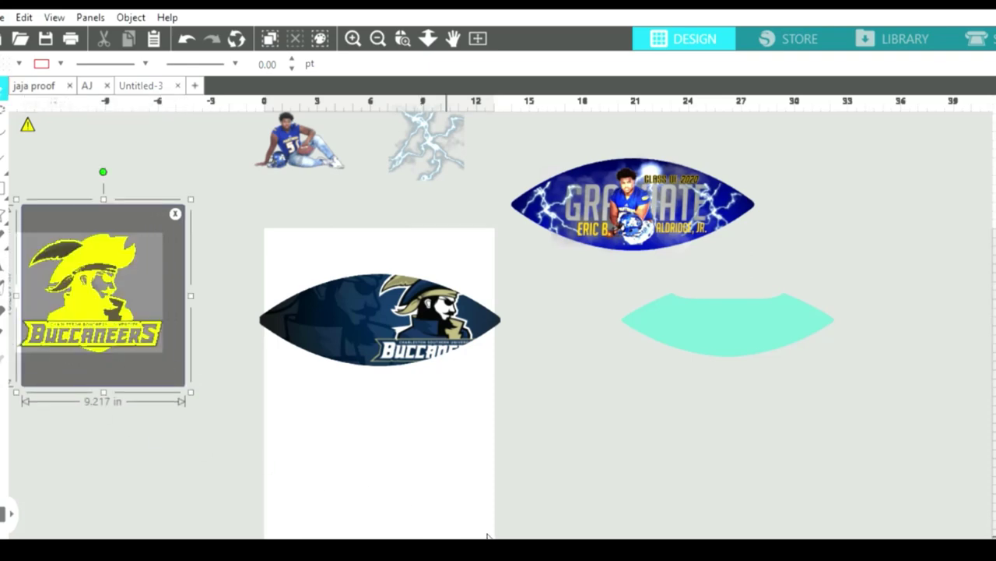
scroll(487, 535, left, 2)
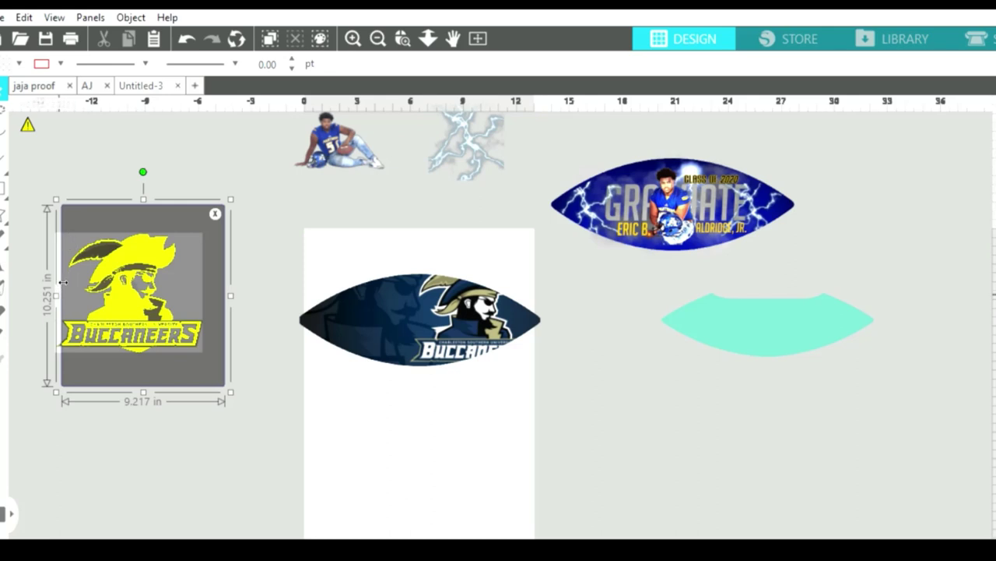
drag(63, 282, 50, 279)
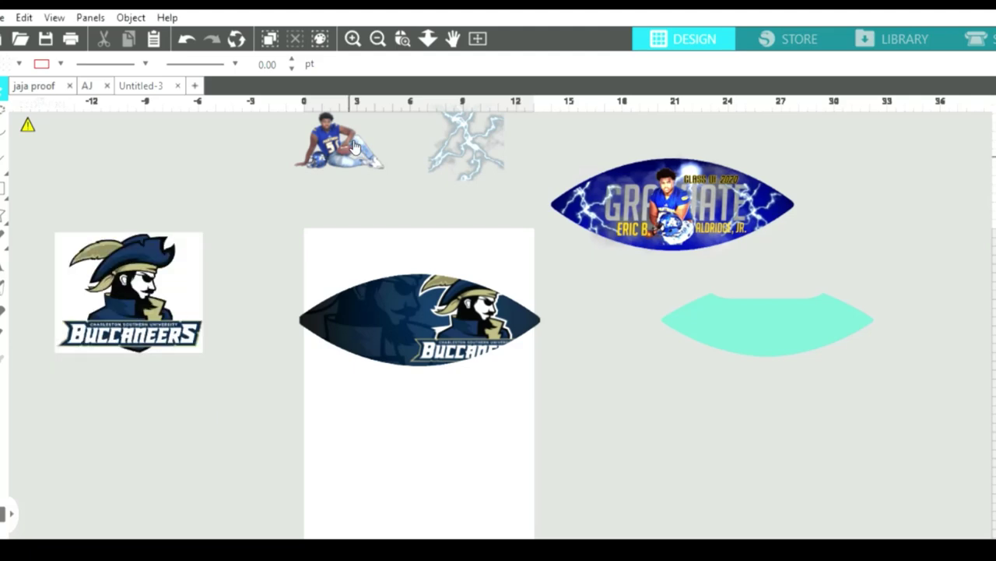
Separate the traced logo, delete the leftover white background, and move the logo toward the football.
drag(191, 274, 221, 395)
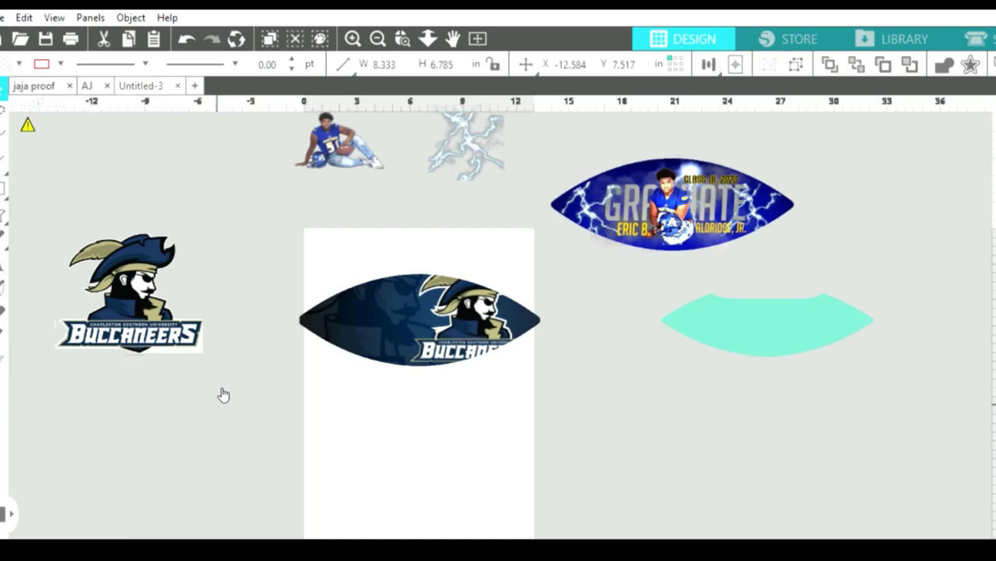
drag(158, 300, 144, 240)
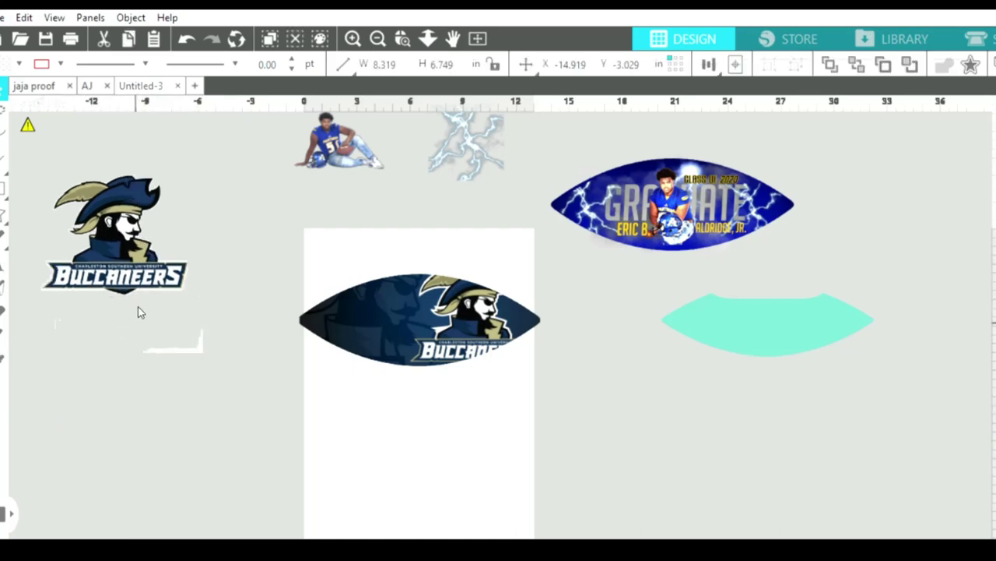
drag(113, 316, 225, 349)
key(Delete)
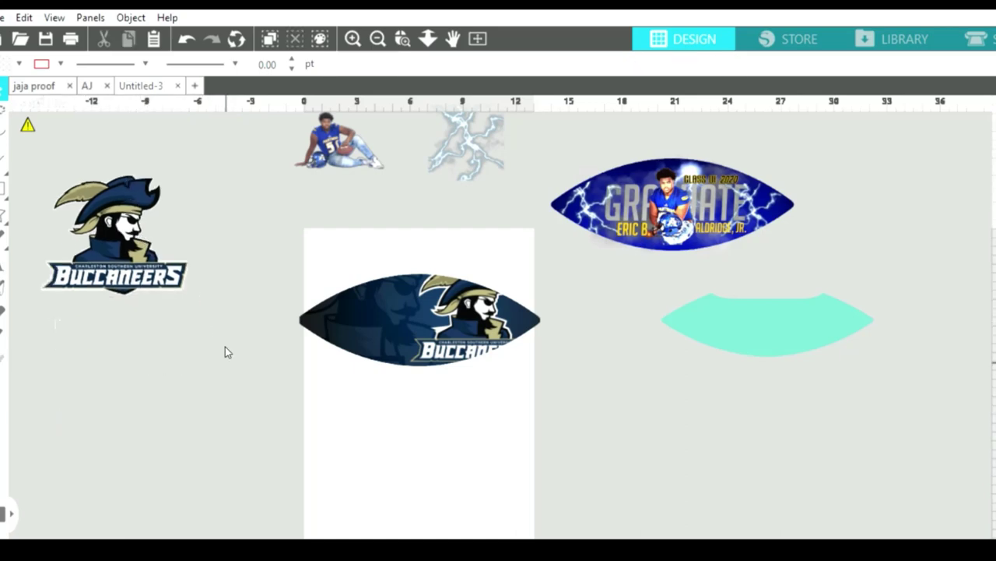
drag(190, 289, 484, 315)
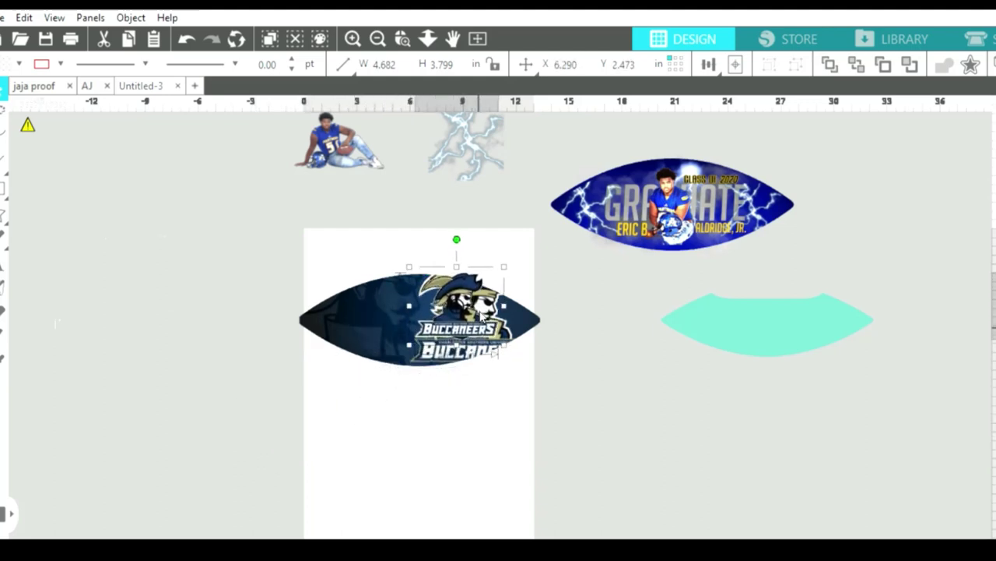
Shrink the cutout logo, park it beside the page bottom, and paste the dark Buccaneers image again.
drag(504, 347, 192, 385)
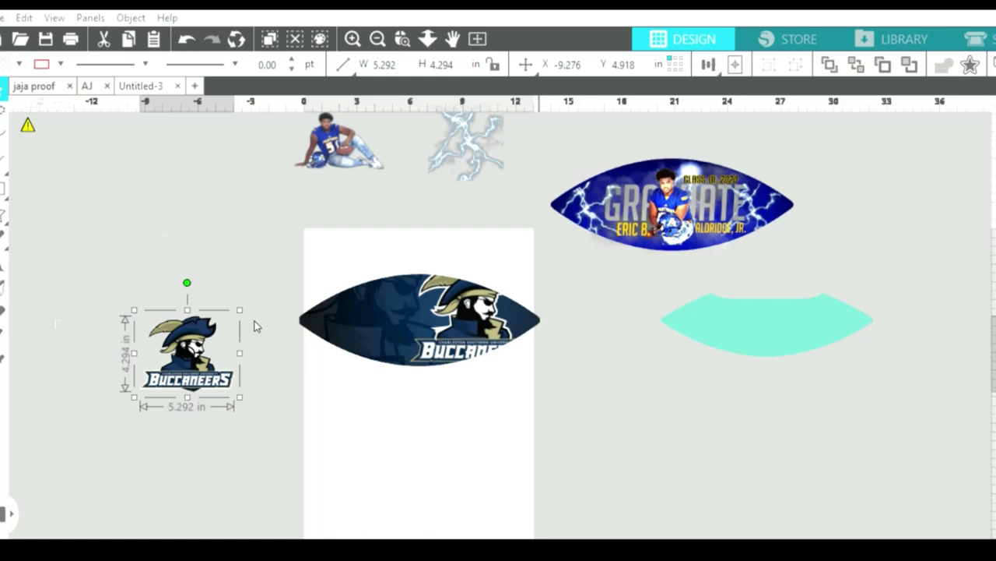
drag(236, 374, 656, 427)
click(151, 239)
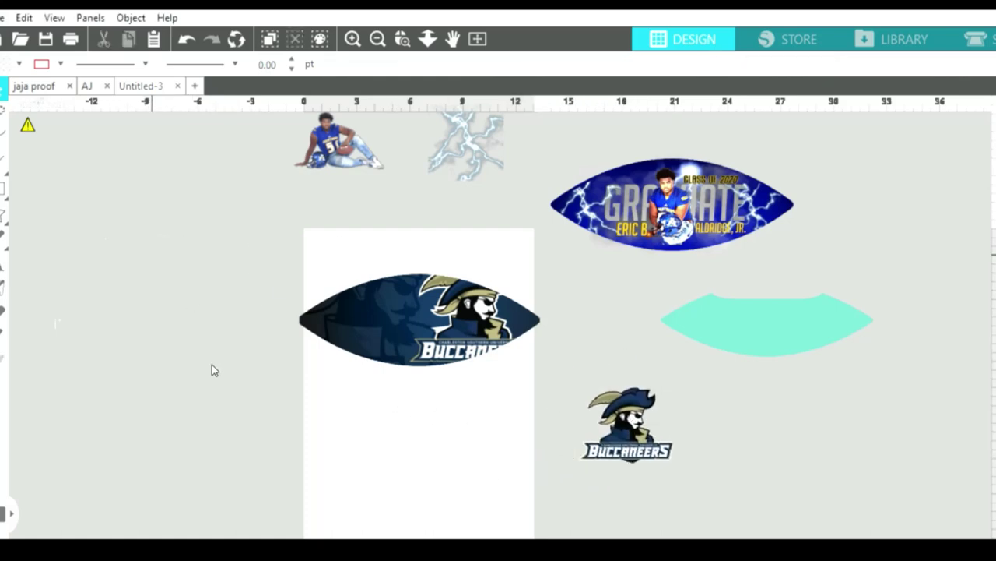
key(ctrl+z)
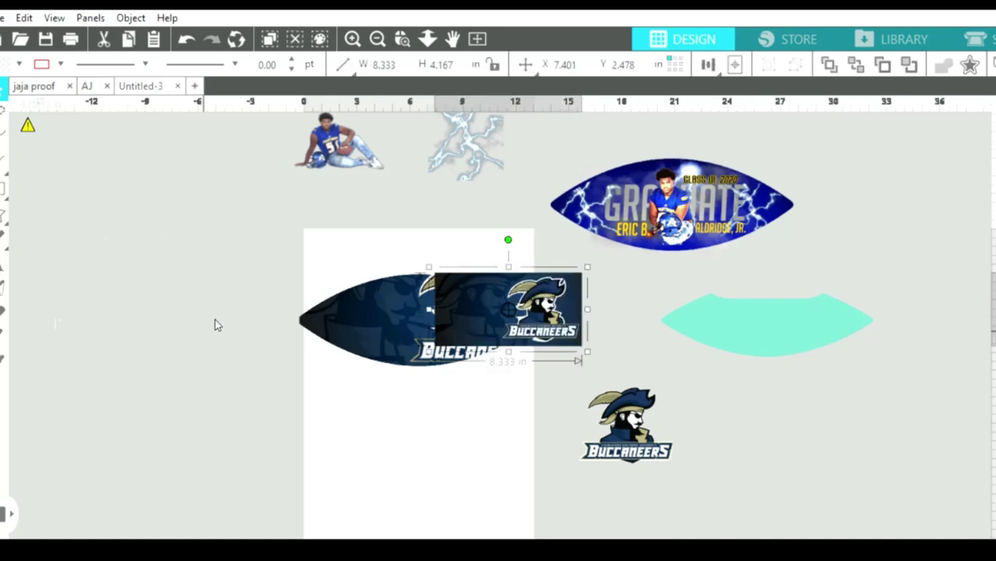
Pull the Buccaneers football out from behind the rectangle image and move it to the canvas top-left.
key(ctrl+z)
click(523, 305)
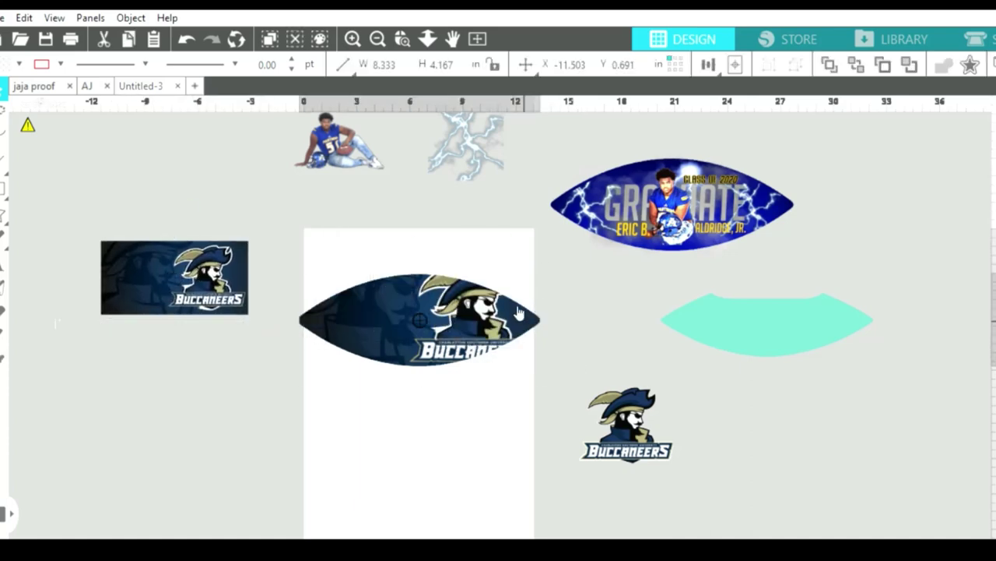
drag(371, 282, 308, 276)
click(201, 252)
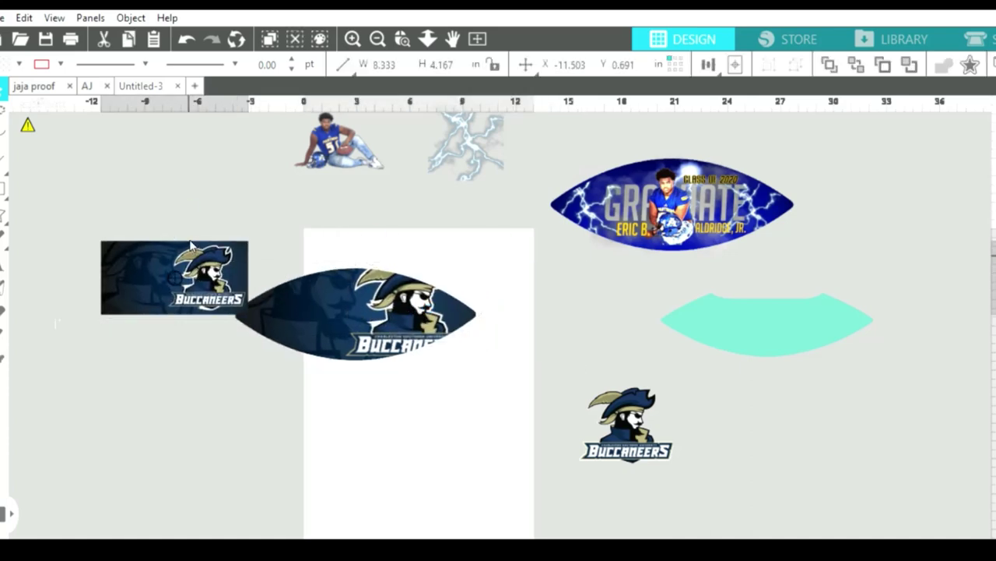
drag(254, 320, 460, 377)
click(477, 308)
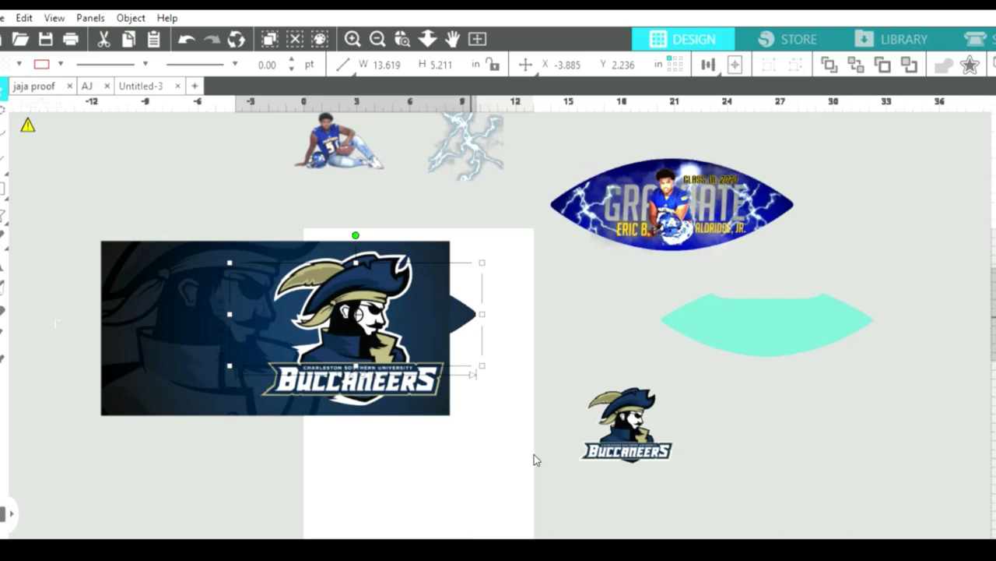
drag(469, 309, 409, 300)
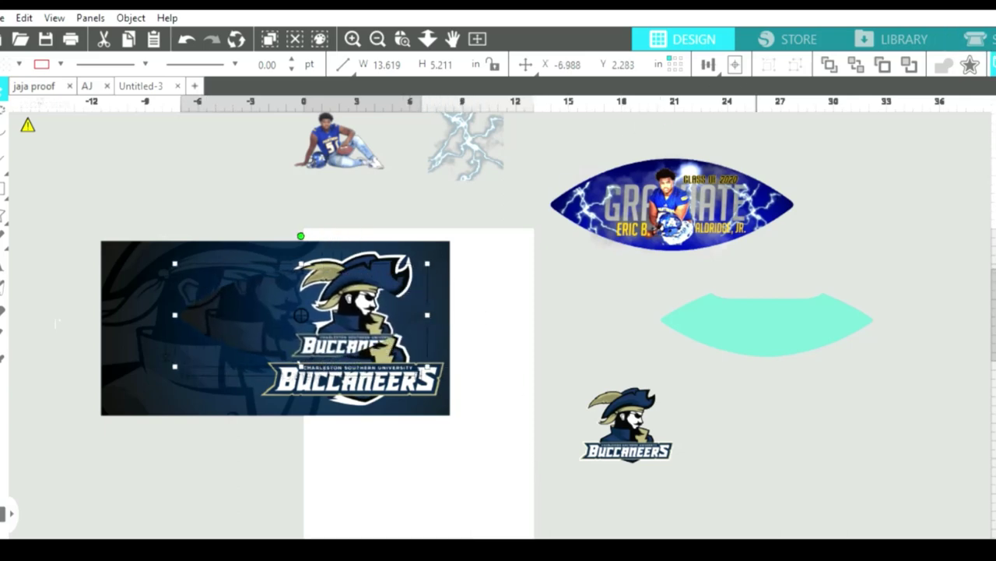
drag(343, 315, 224, 152)
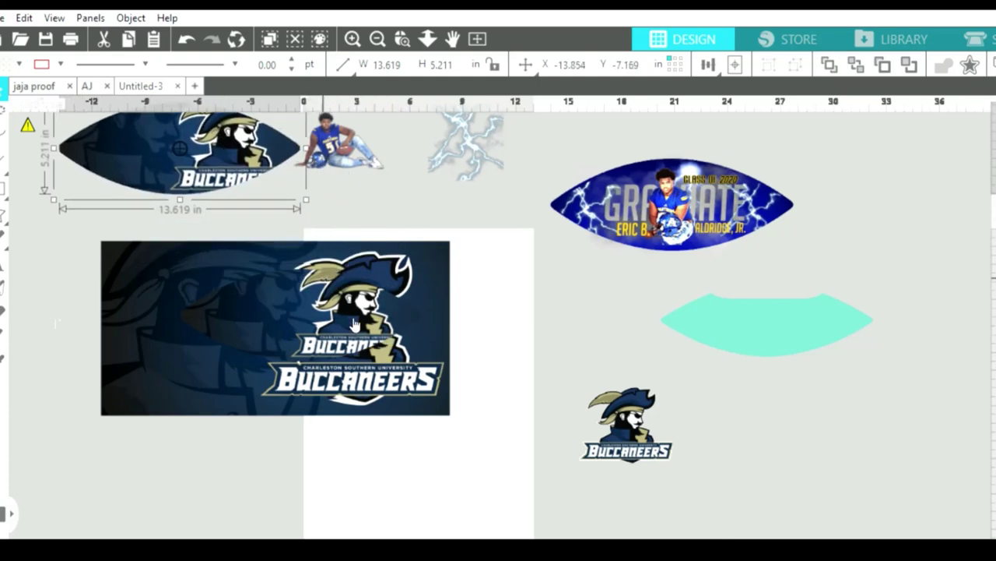
drag(354, 326, 366, 331)
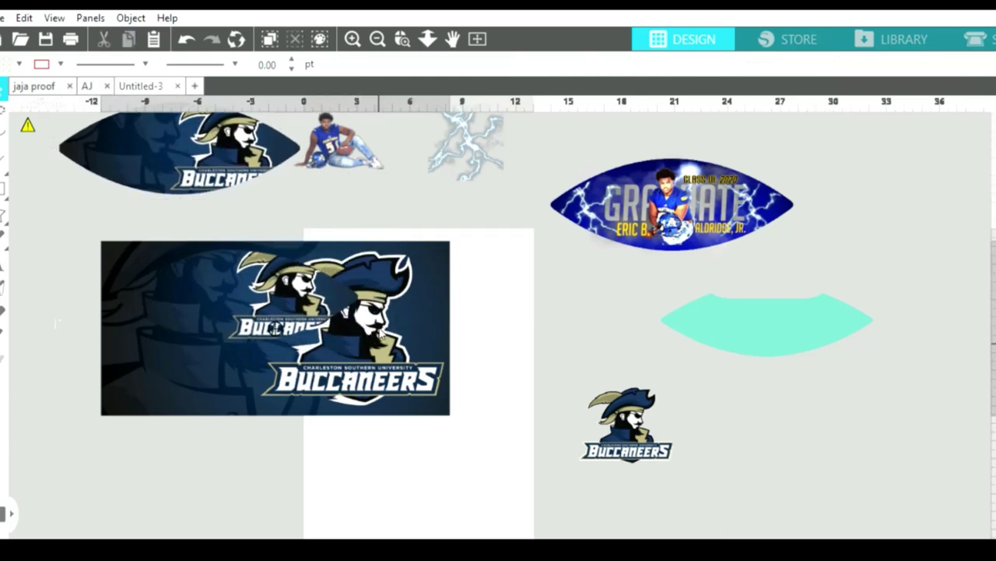
Resize the rectangular Buccaneers image, stretching it taller and roughly 15 in wide.
click(367, 331)
drag(458, 414, 360, 334)
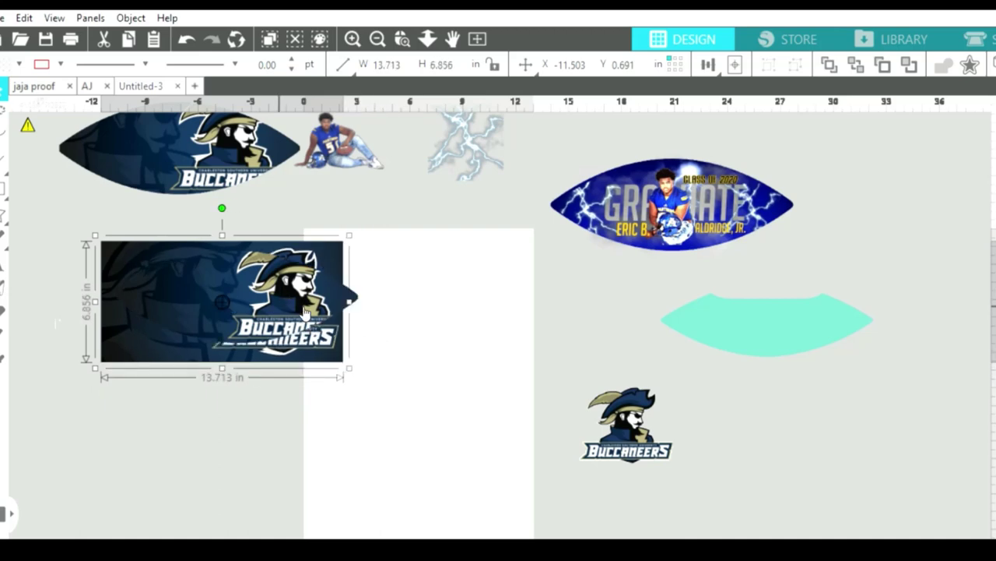
drag(305, 294, 297, 305)
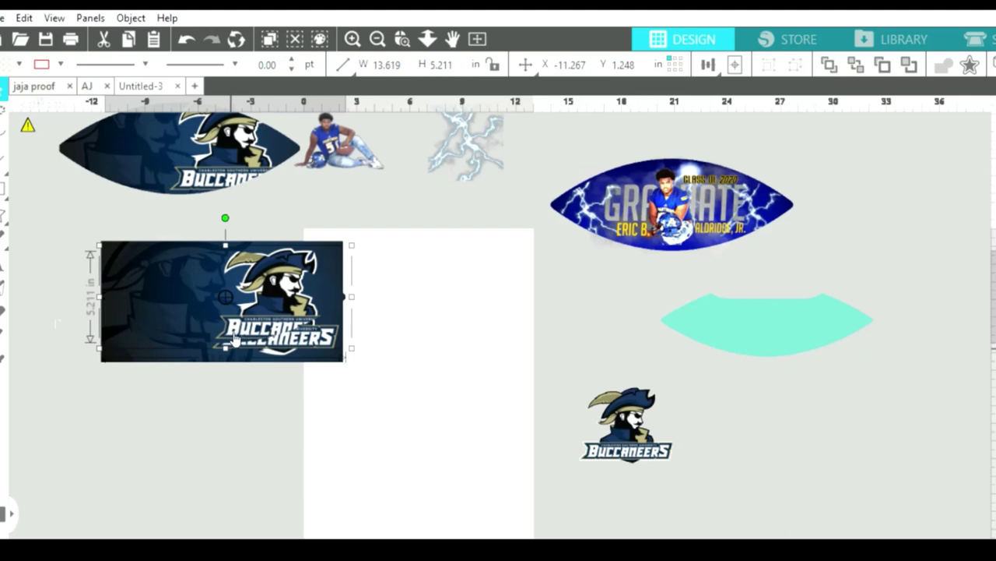
drag(226, 351, 226, 371)
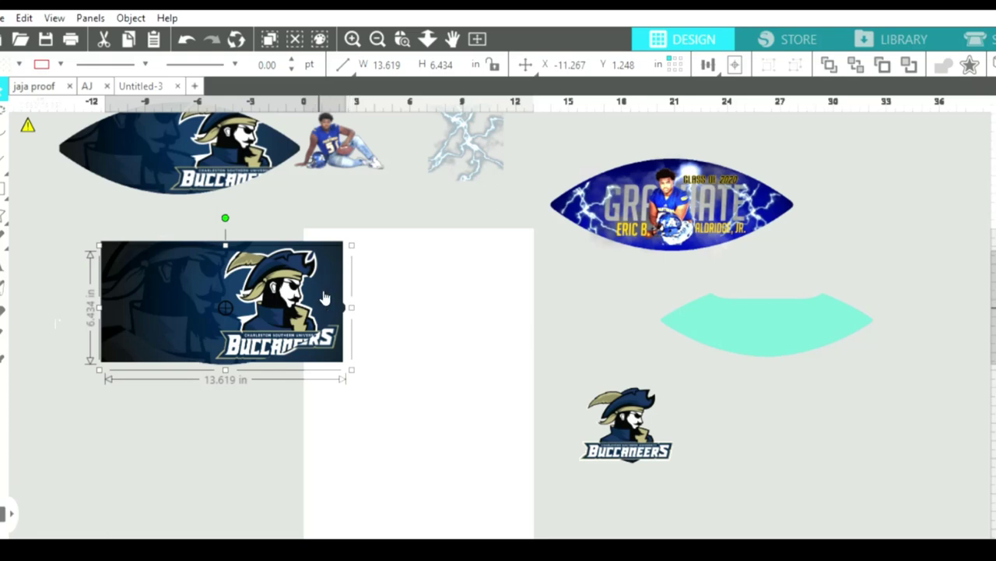
drag(318, 290, 314, 286)
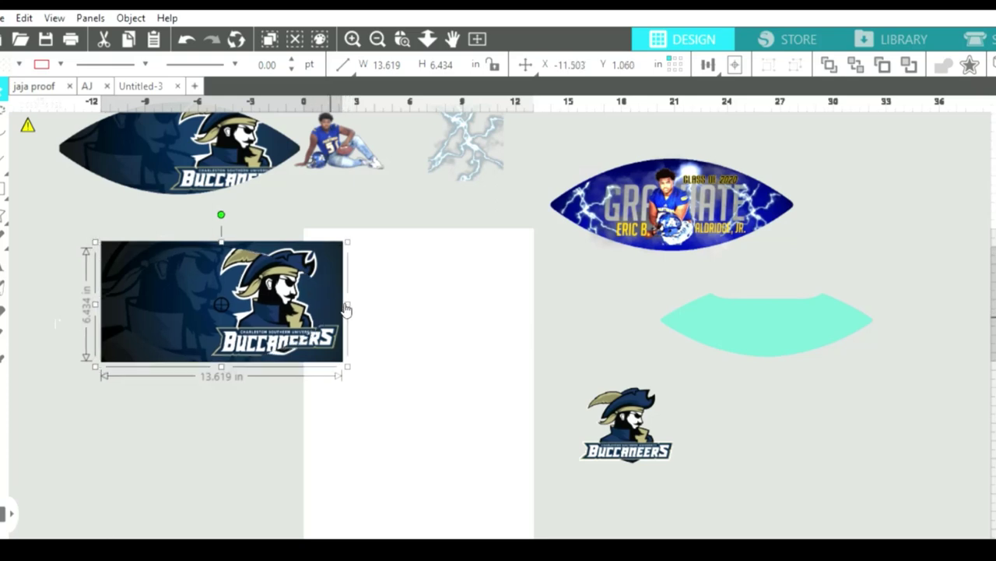
drag(352, 292, 356, 285)
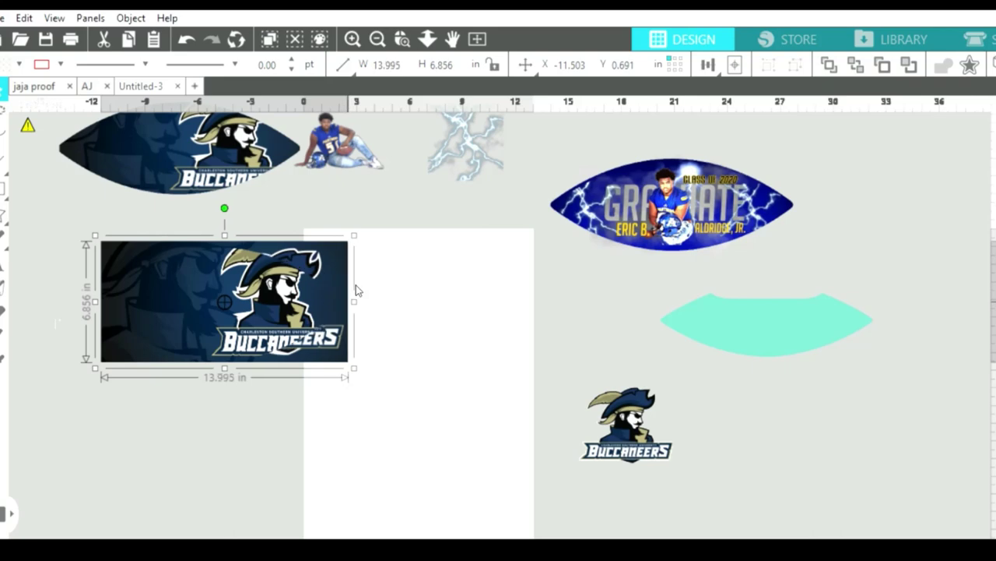
key(ctrl+z)
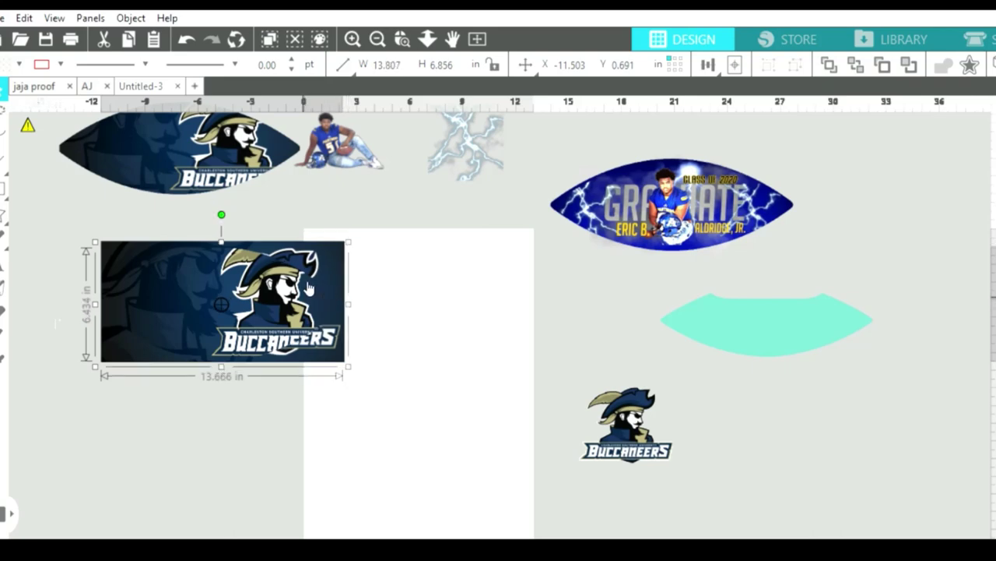
drag(352, 290, 391, 311)
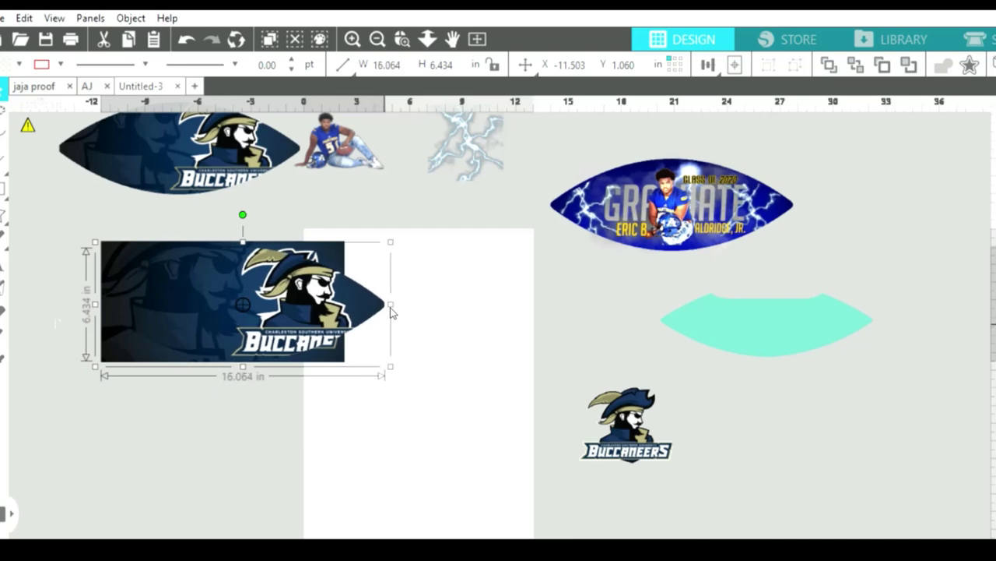
drag(389, 311, 322, 286)
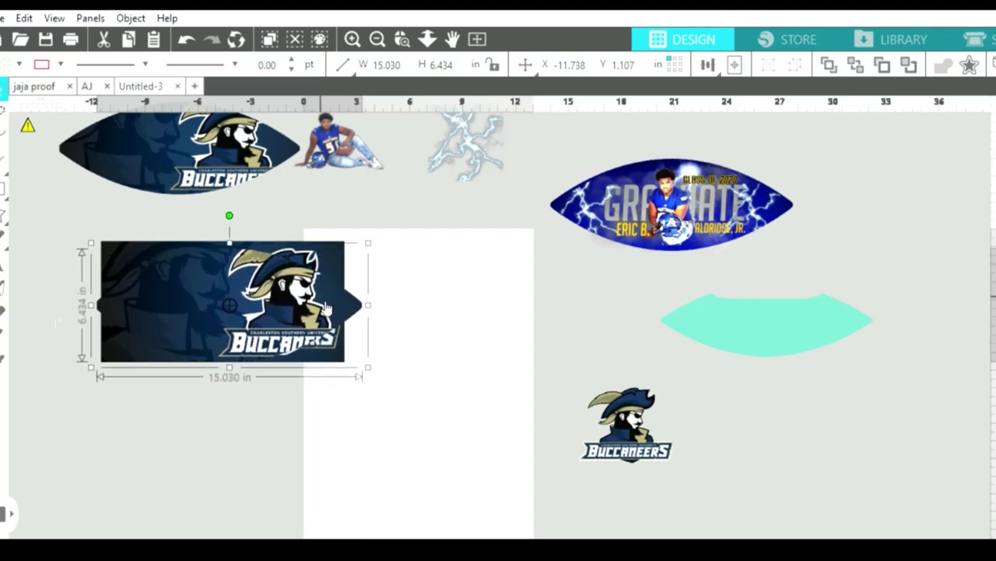
Fine-tune the rectangle's height and side edges to about 15.124 by 7.266 in.
click(234, 359)
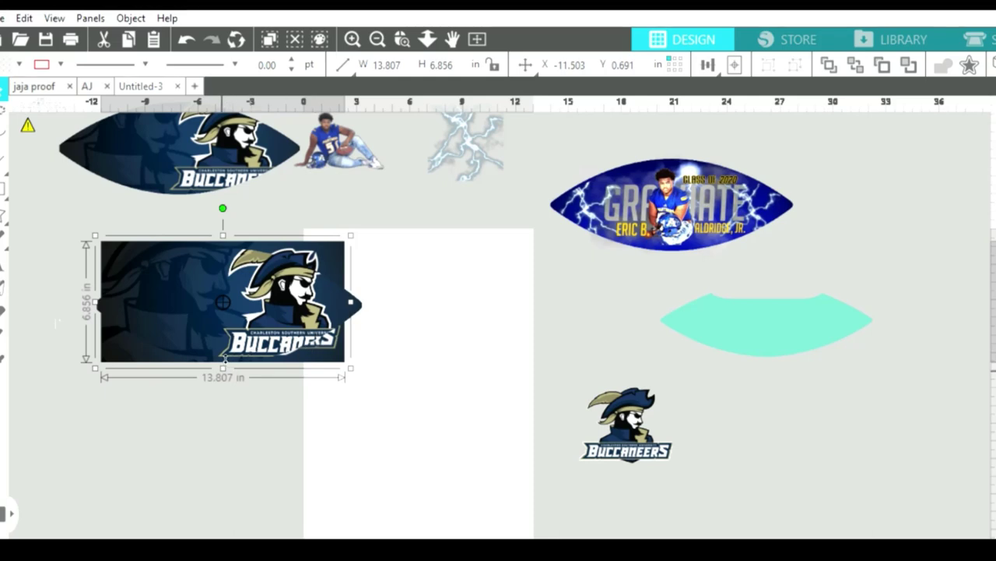
drag(223, 367, 224, 372)
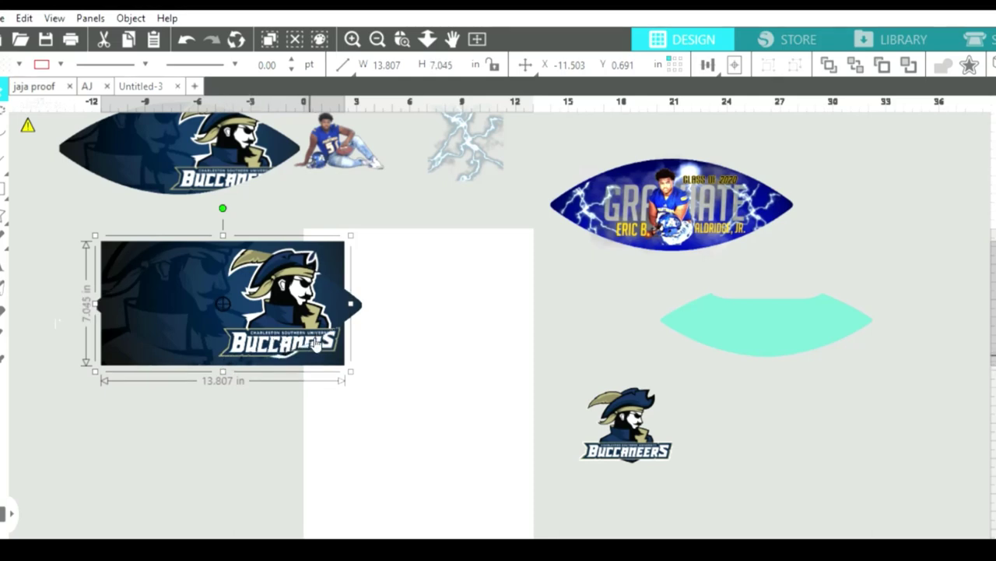
drag(315, 346, 314, 342)
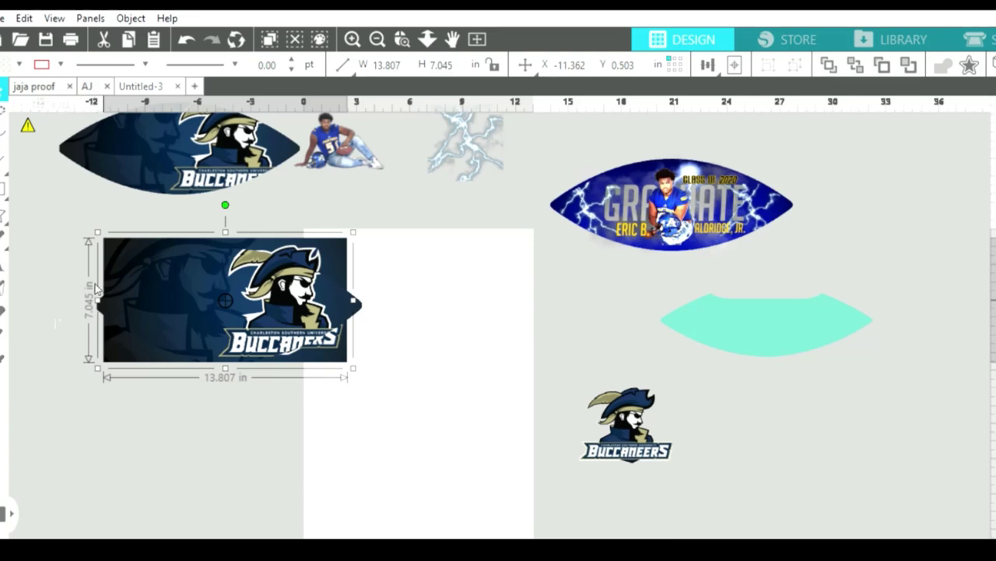
drag(97, 295, 87, 288)
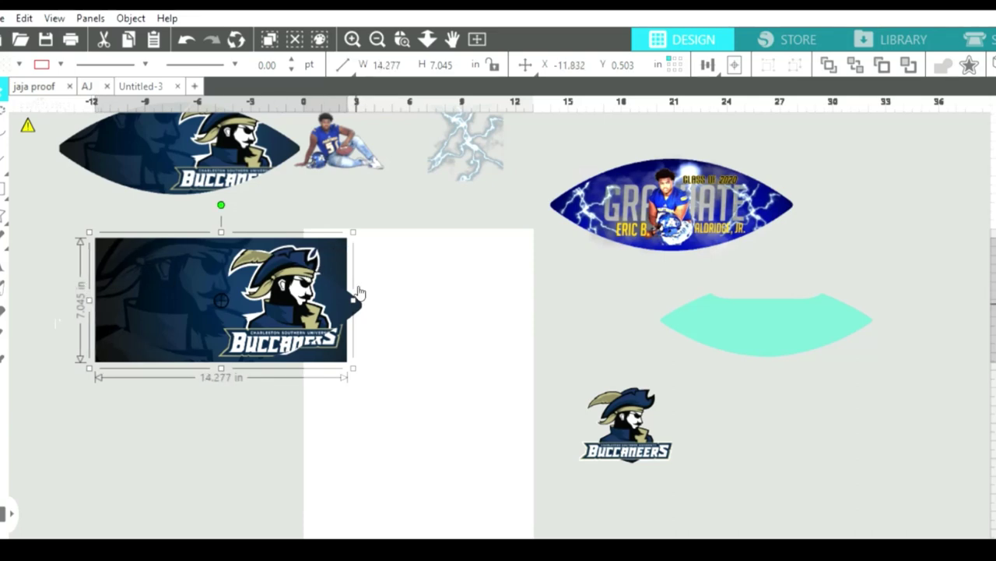
drag(356, 292, 367, 289)
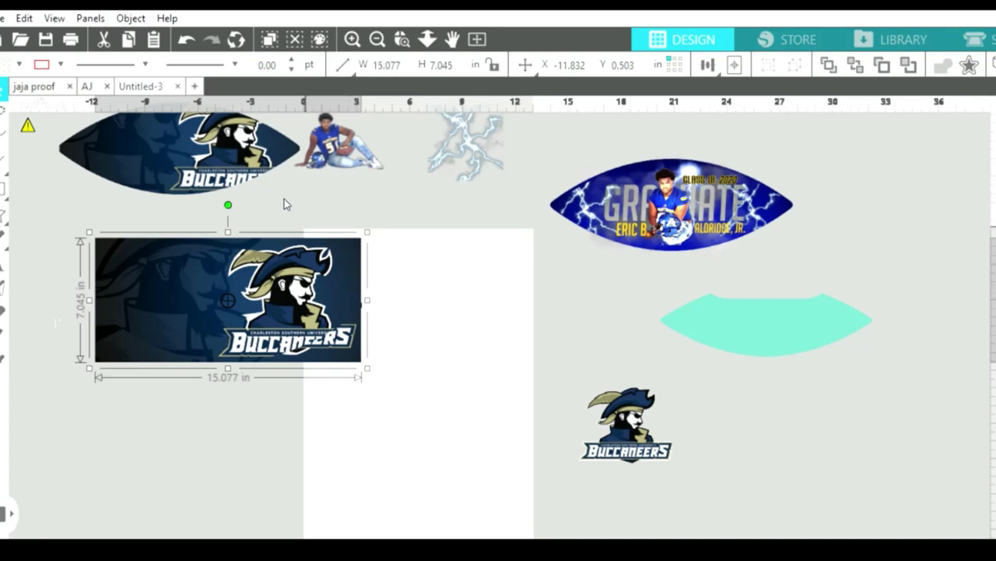
click(146, 209)
click(216, 242)
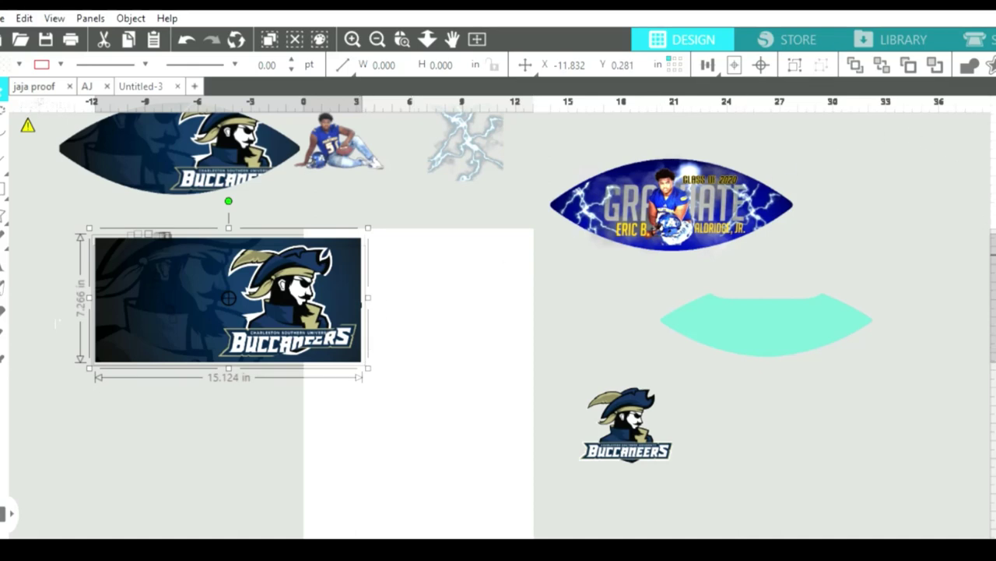
Drag the new Buccaneers football up-left onto the original football at the top-left.
scroll(498, 319, down, 3)
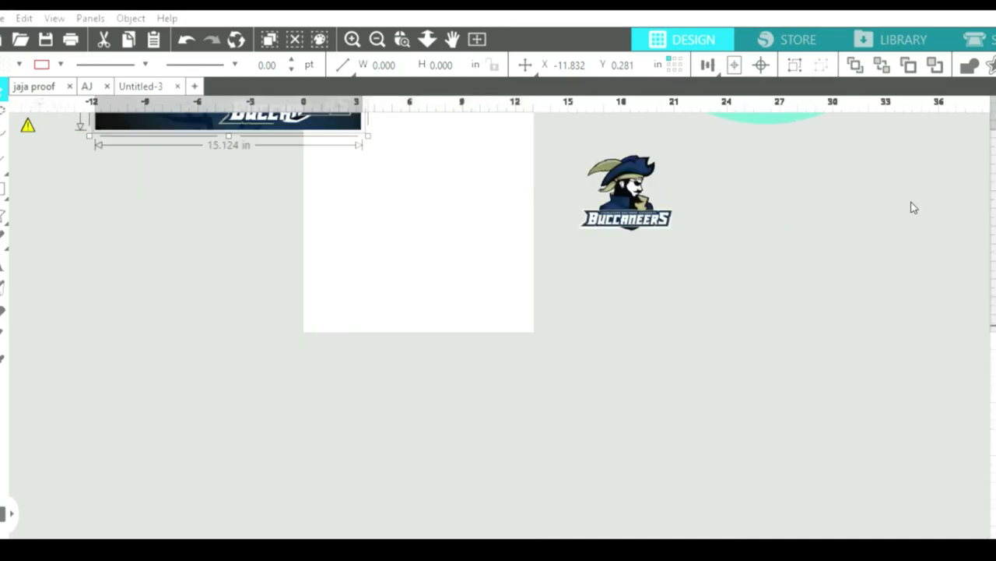
scroll(485, 247, up, 1)
scroll(472, 249, up, 1)
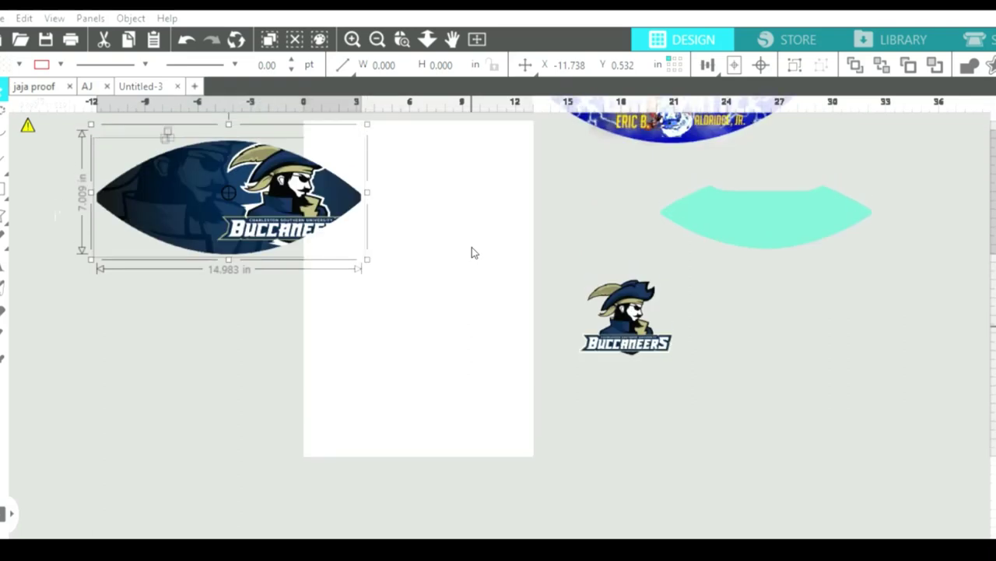
scroll(472, 249, up, 1)
scroll(472, 249, up, 1)
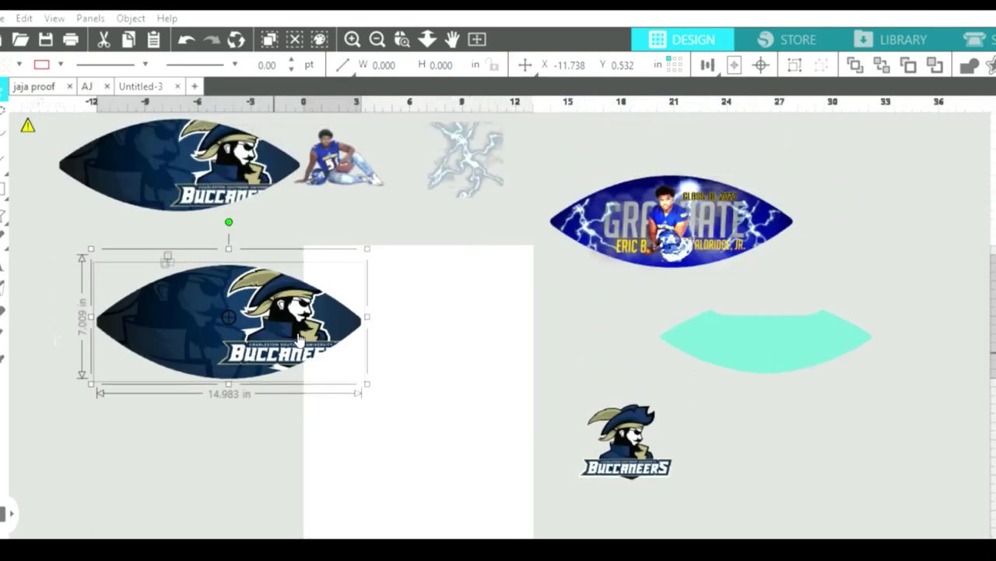
scroll(337, 336, up, 1)
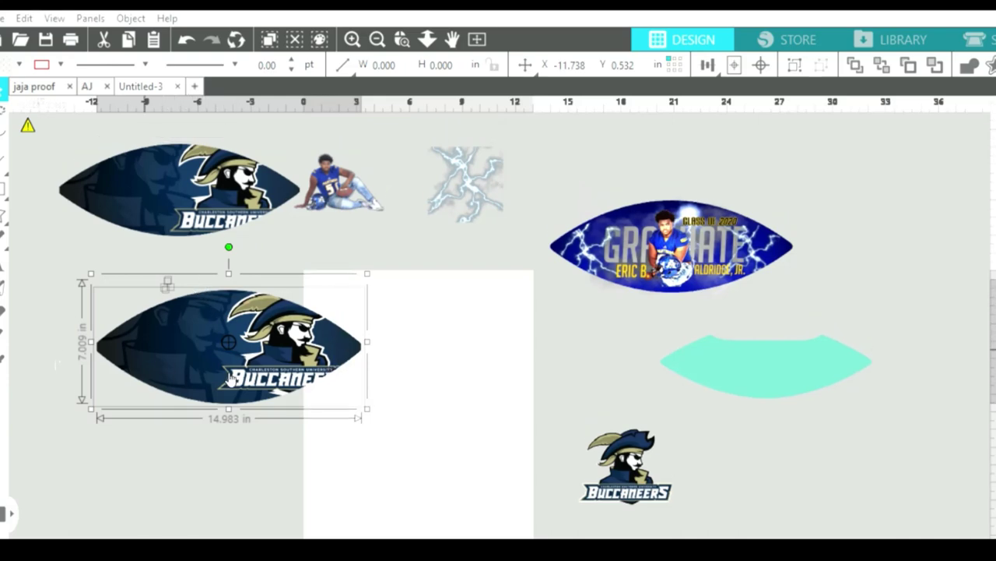
click(219, 179)
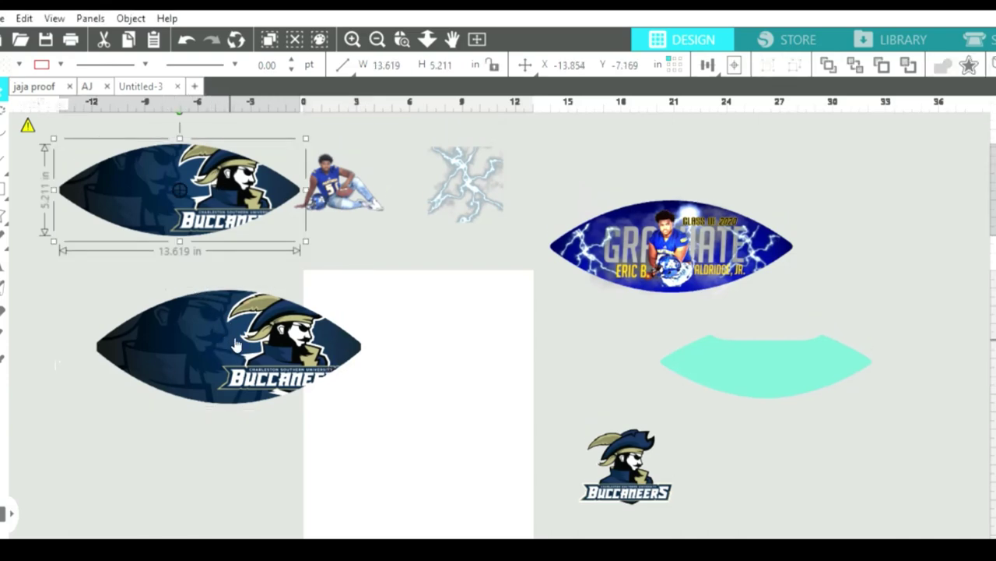
drag(229, 329, 173, 190)
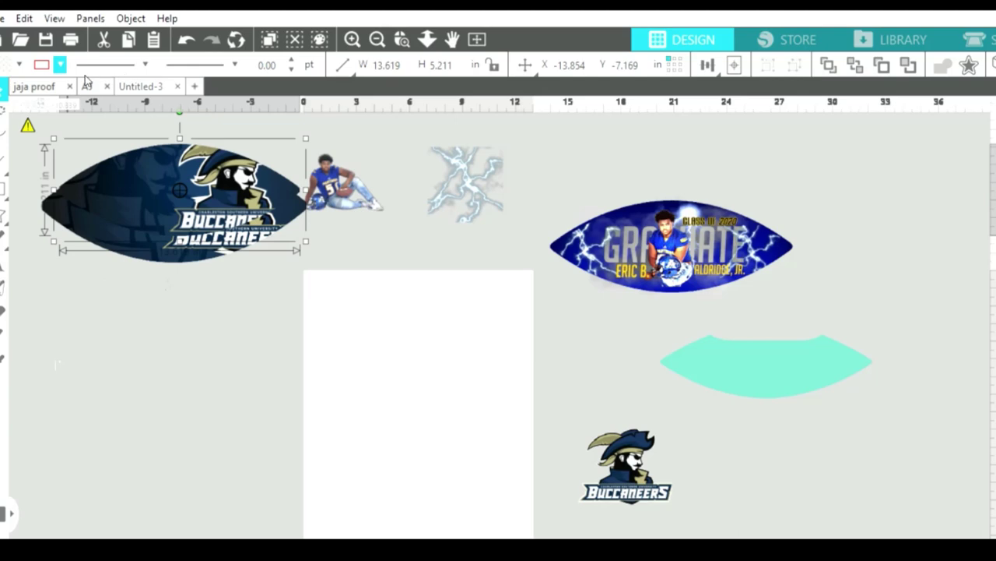
Resize the Buccaneers football to about 13.786 by 5.355 in and duplicate it with Ctrl+D.
drag(130, 185, 116, 193)
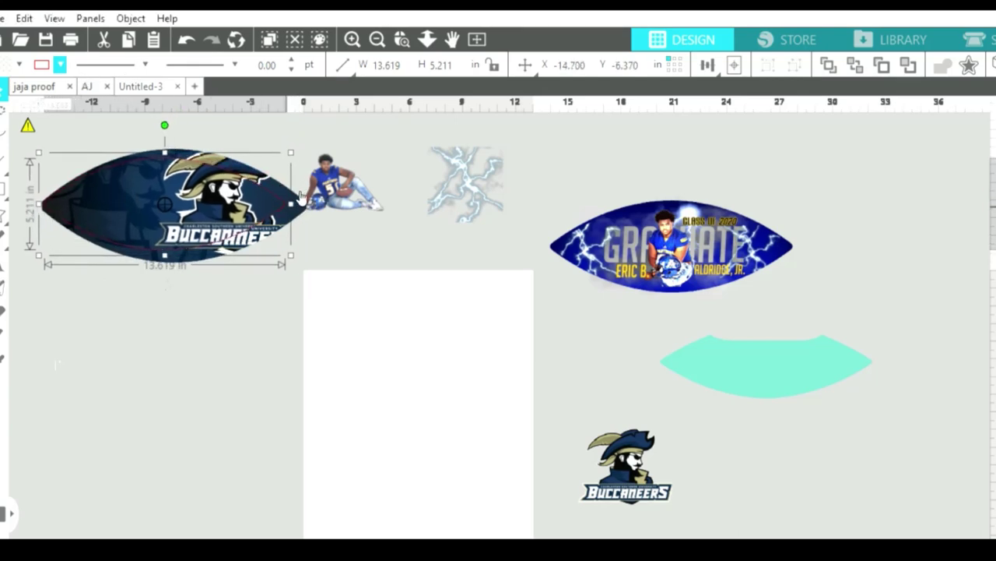
drag(292, 203, 318, 218)
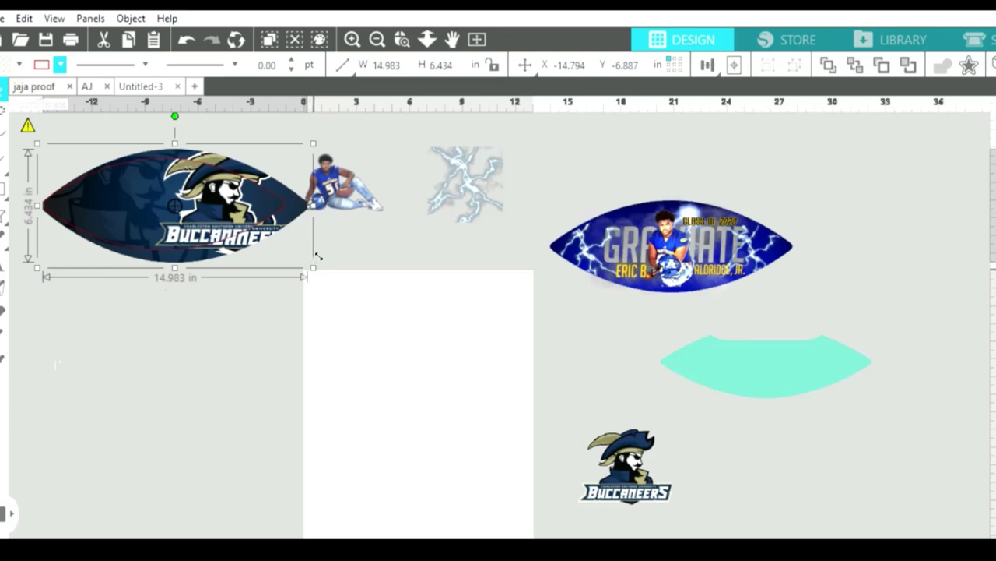
drag(318, 255, 291, 252)
drag(164, 248, 165, 245)
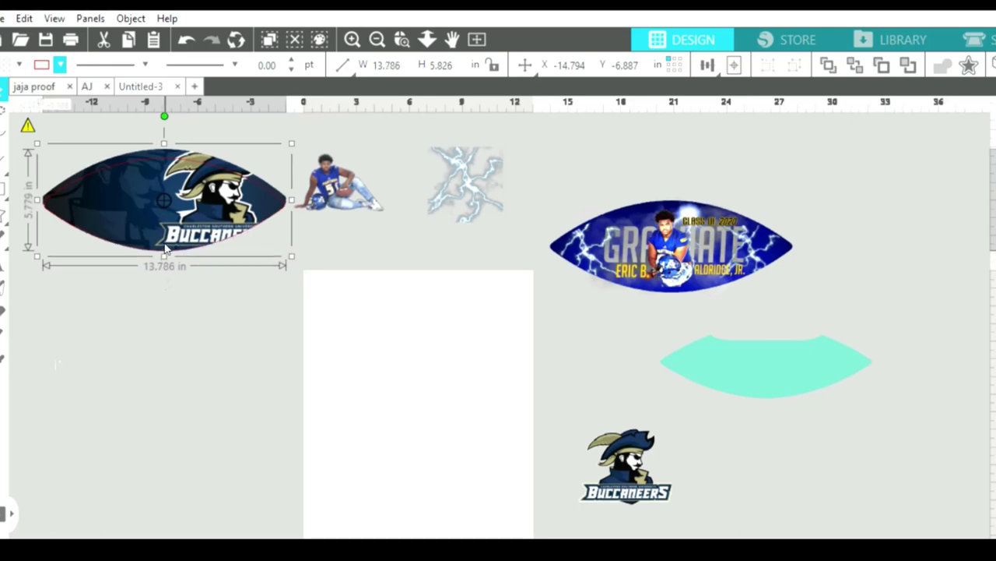
drag(168, 130, 165, 135)
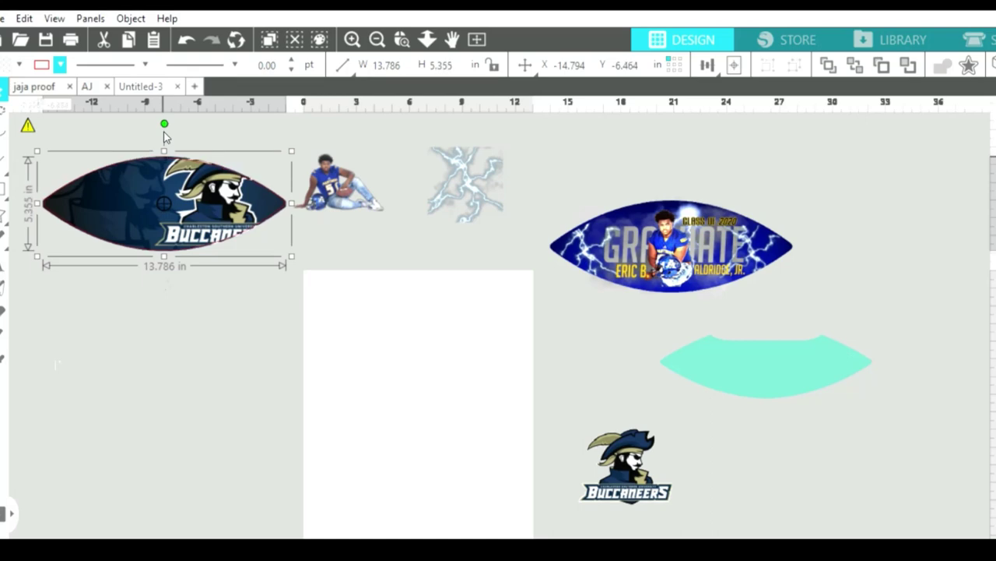
key(ctrl+d)
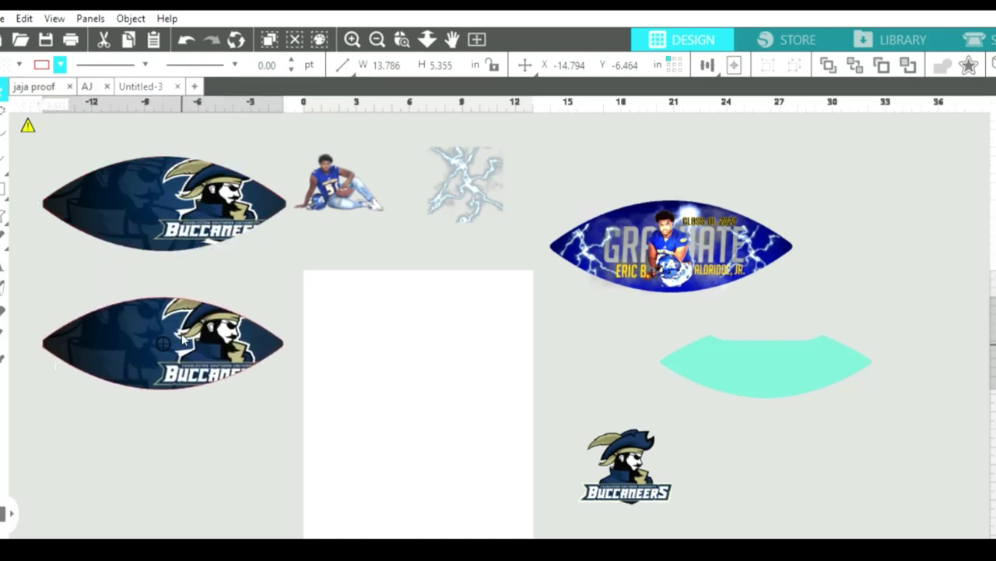
Move the football onto the mat, place the seated player photo on it, and delete the spare copy.
drag(226, 190, 481, 385)
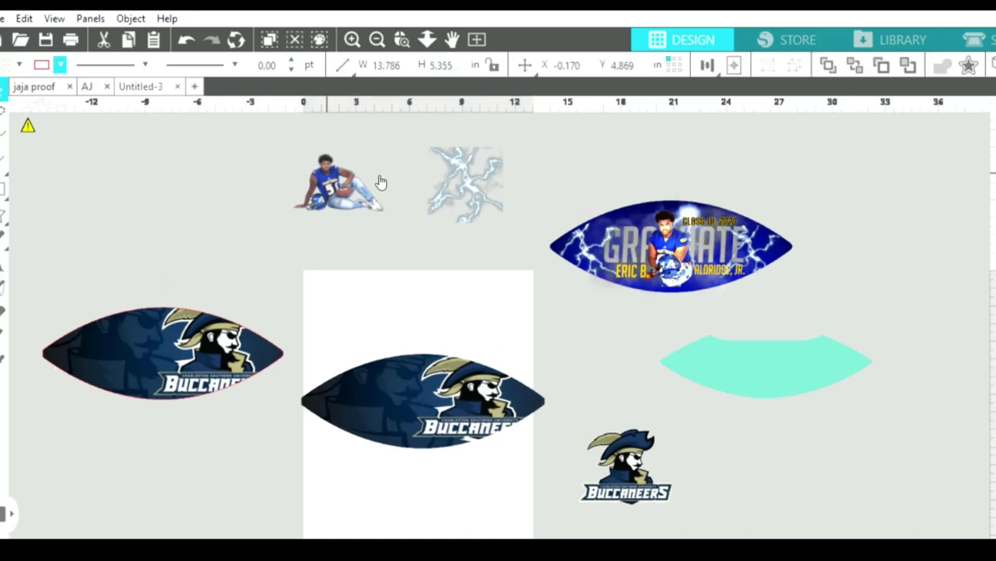
click(347, 180)
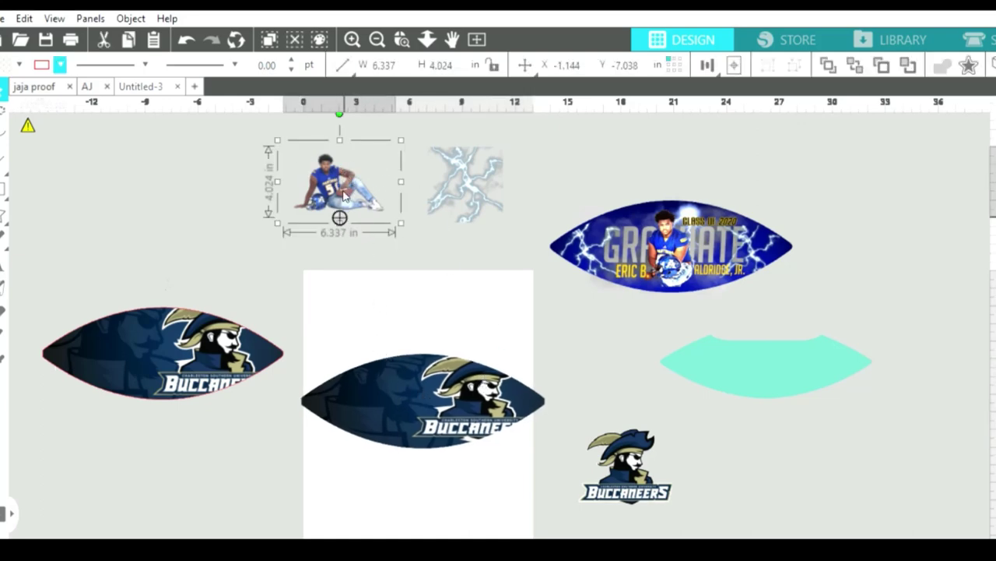
drag(340, 182, 394, 405)
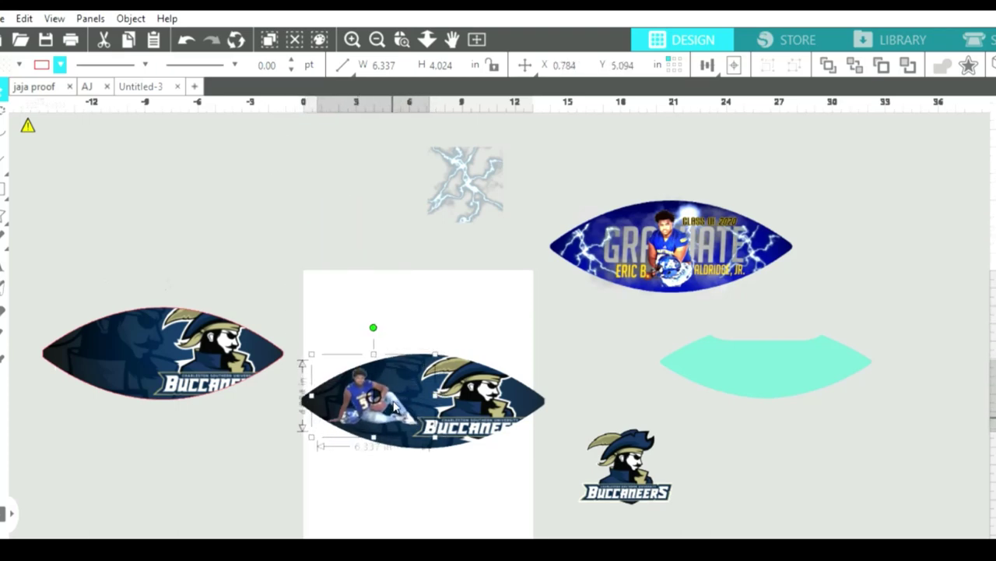
click(191, 323)
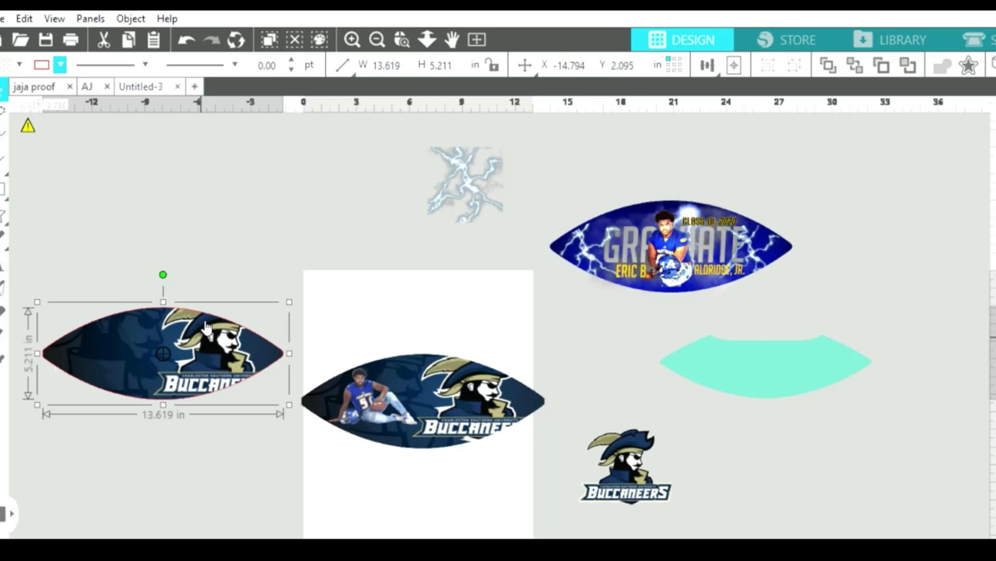
key(Delete)
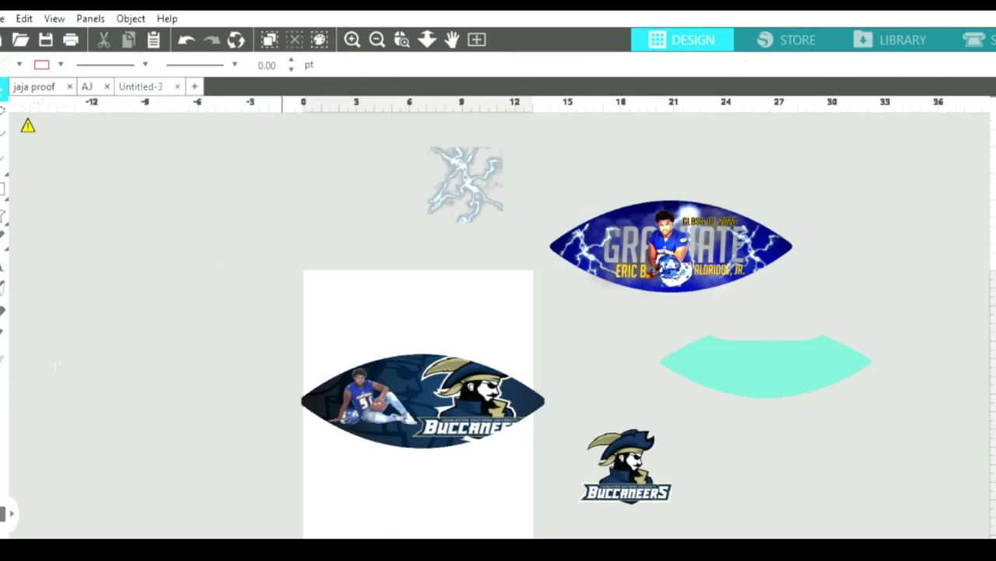
click(353, 32)
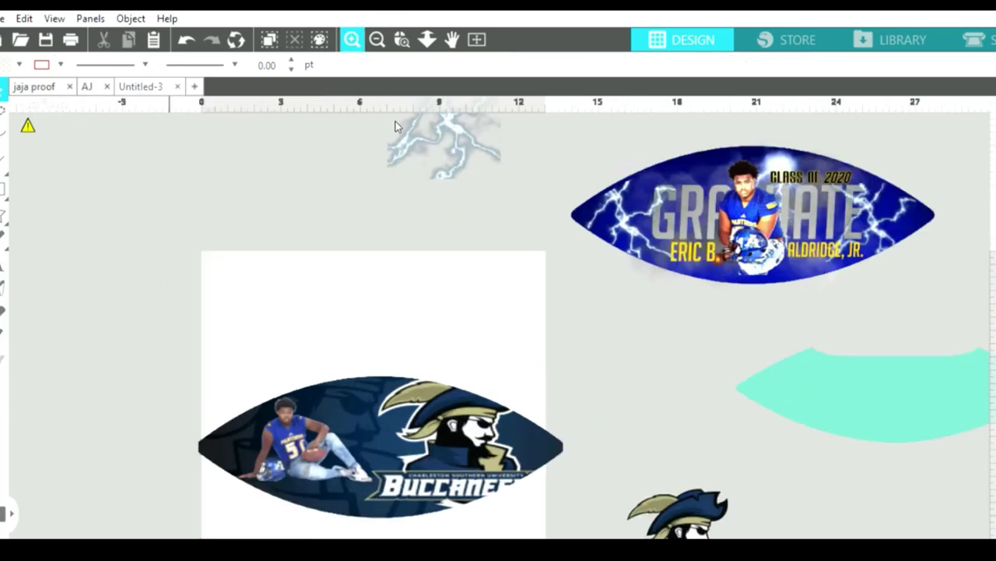
Nudge the player photo slightly right on the football and zoom out to the whole design.
scroll(390, 311, up, 1)
scroll(390, 311, down, 4)
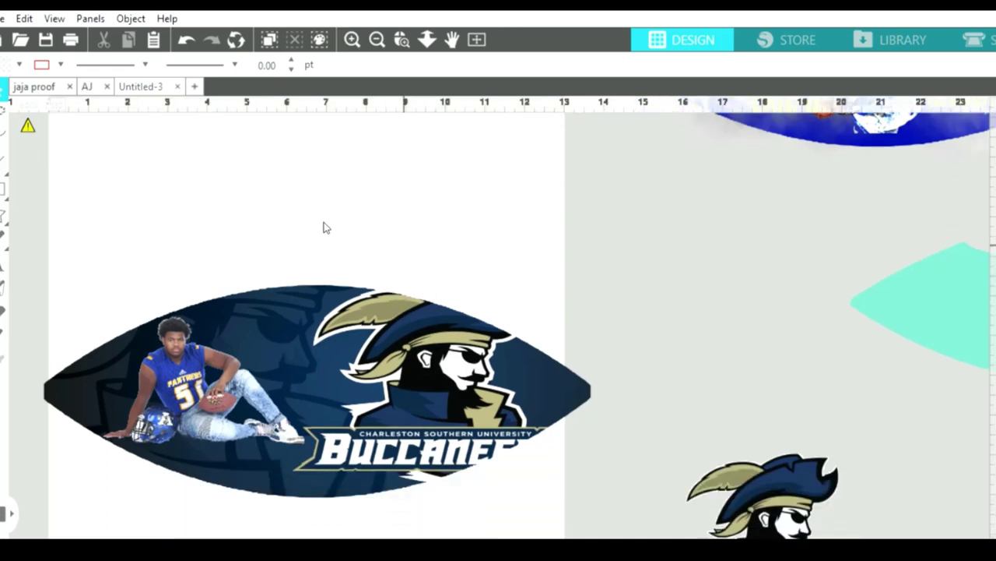
drag(220, 381, 232, 378)
click(261, 327)
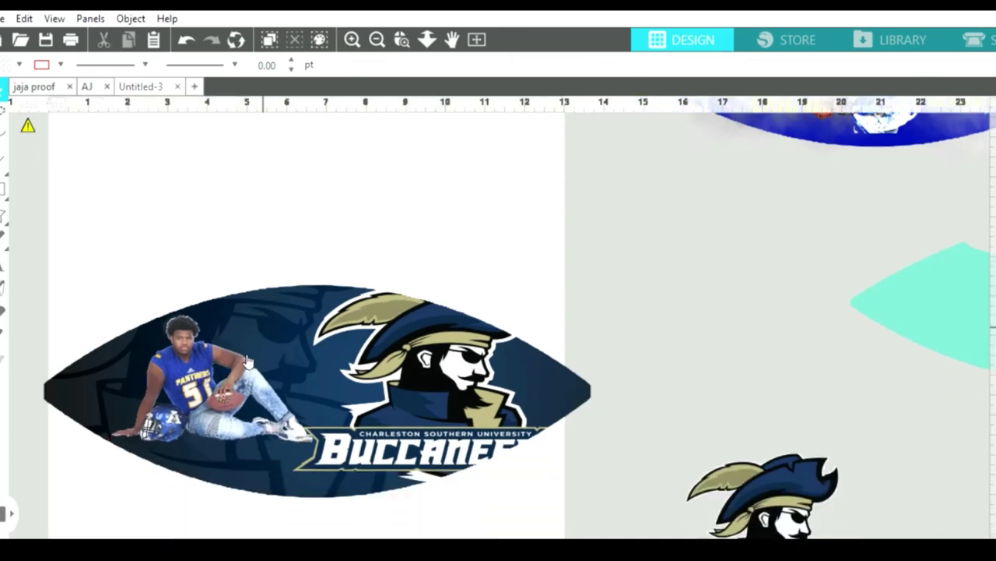
click(233, 374)
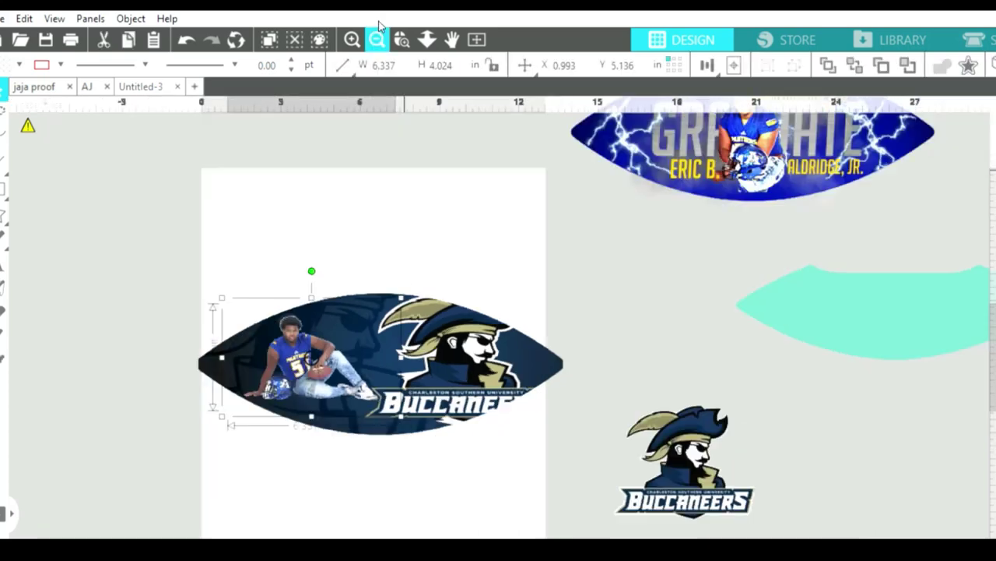
click(379, 34)
Delete the loose Buccaneers logo and the lightning graphic.
click(652, 421)
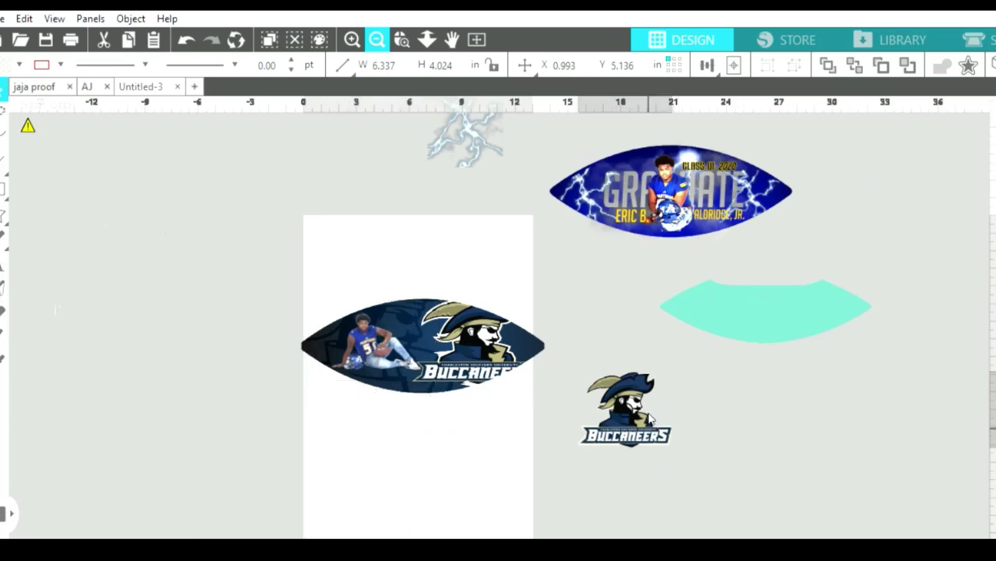
key(Delete)
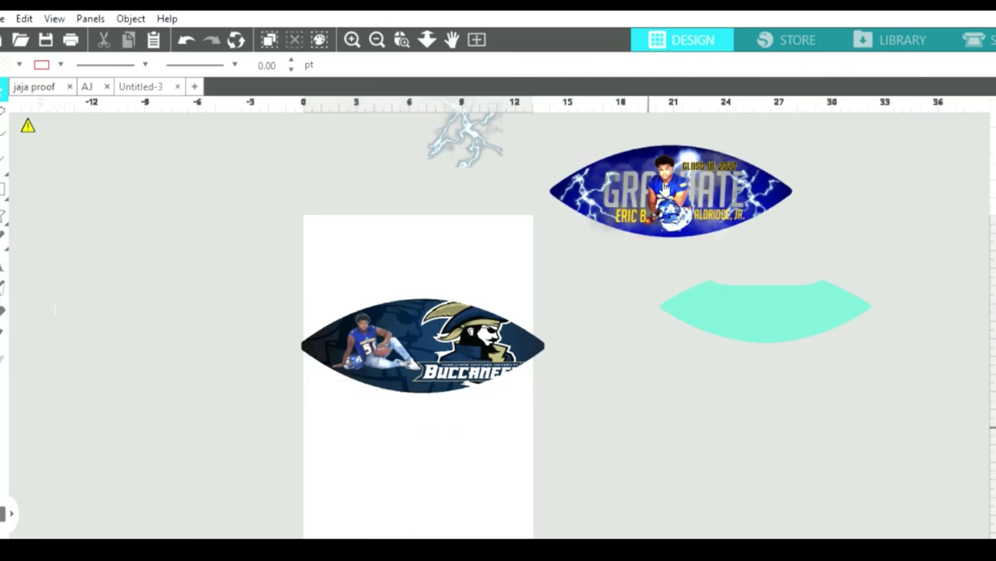
drag(464, 148, 399, 255)
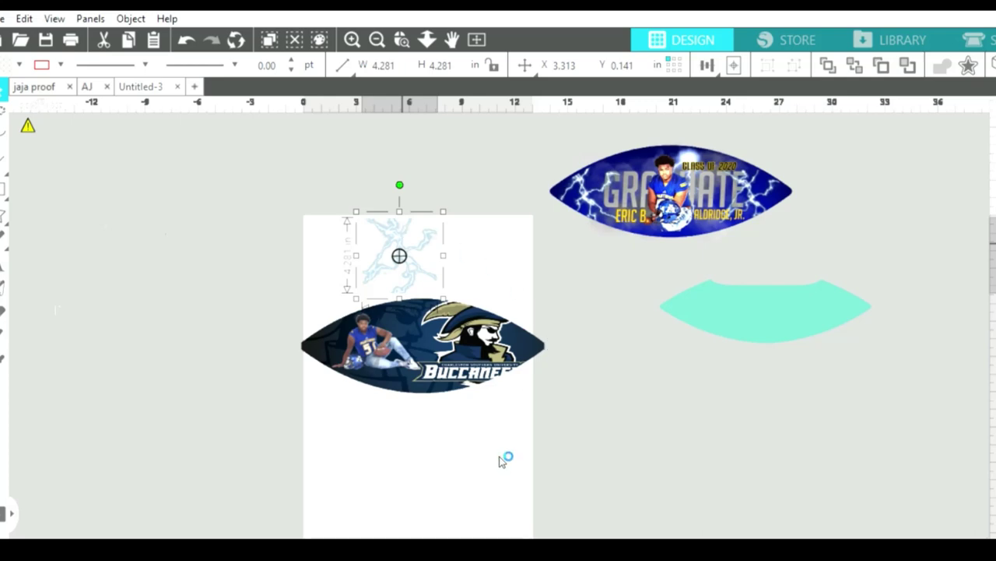
drag(412, 251, 446, 159)
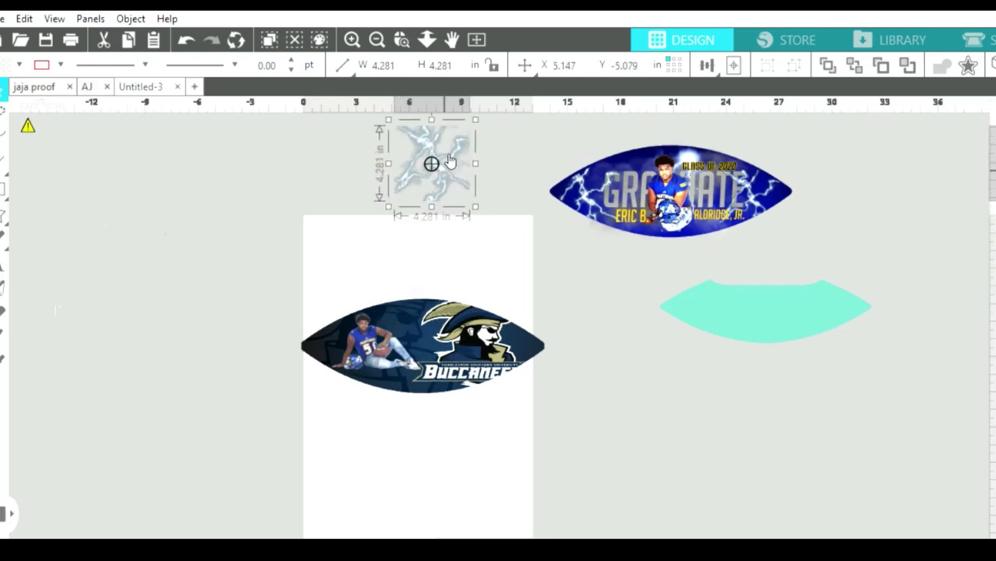
key(Delete)
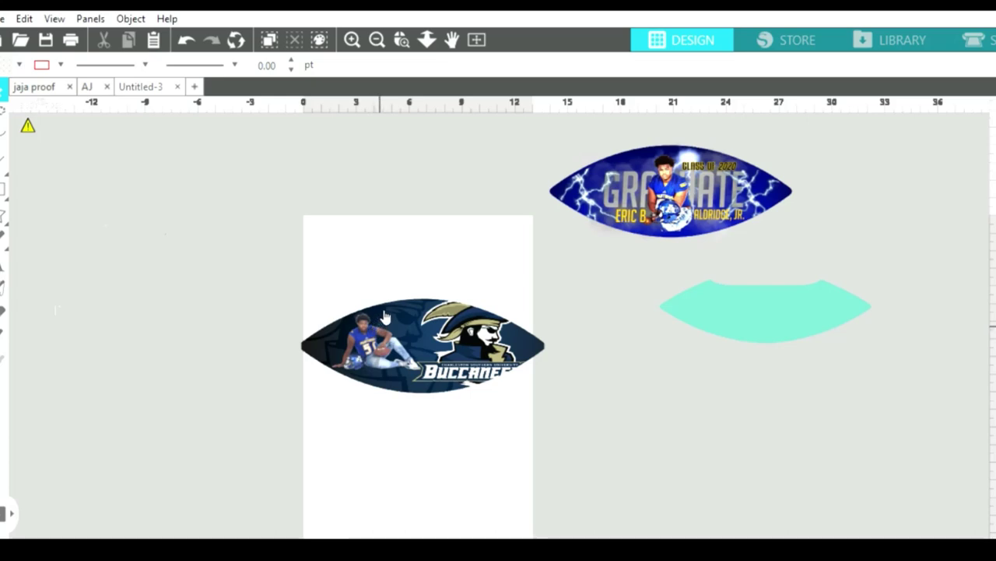
Zoom in and drag the seated player photo off the football onto the grey area at right.
click(348, 38)
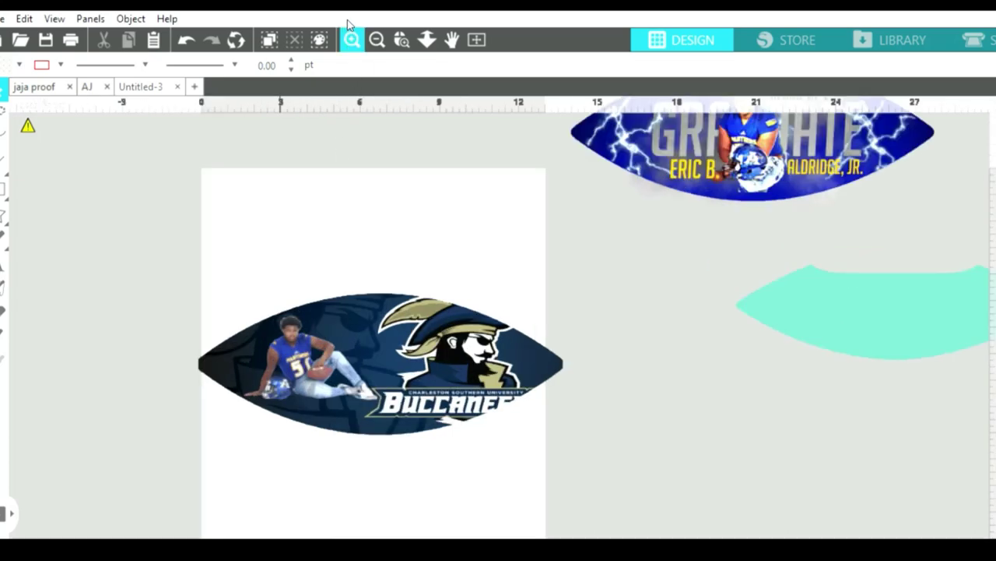
click(349, 33)
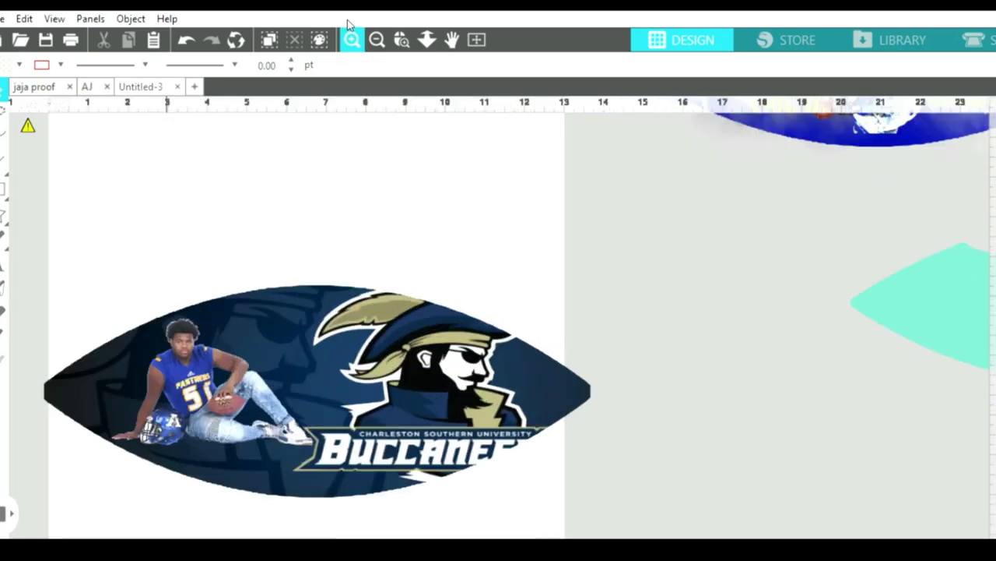
click(186, 370)
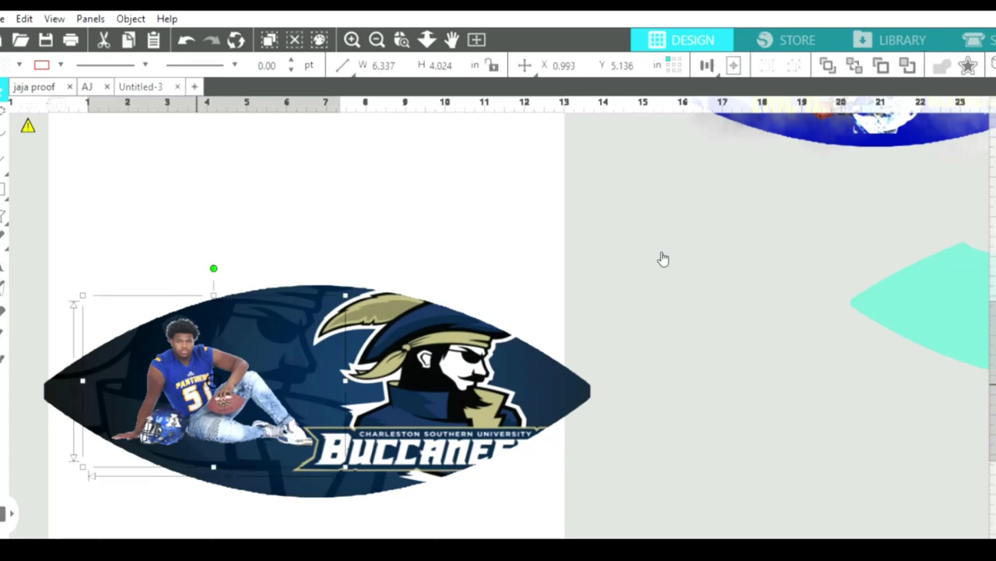
key(ctrl+g)
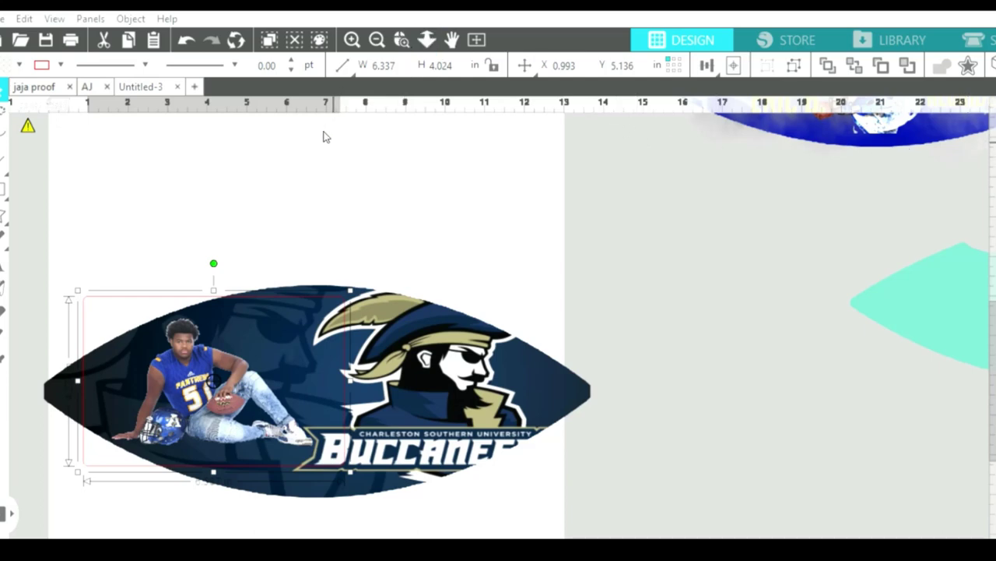
drag(211, 379, 764, 367)
click(120, 286)
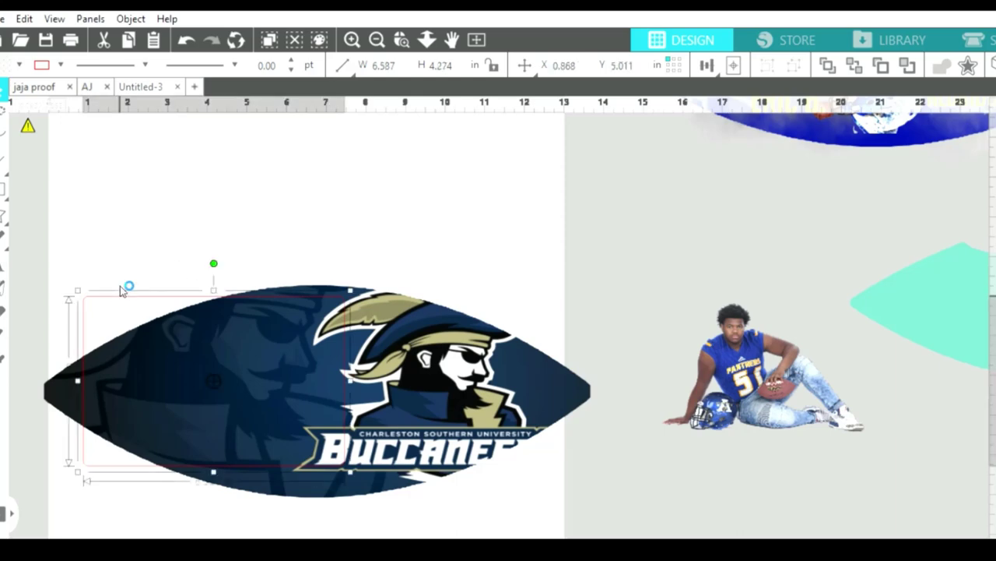
click(128, 281)
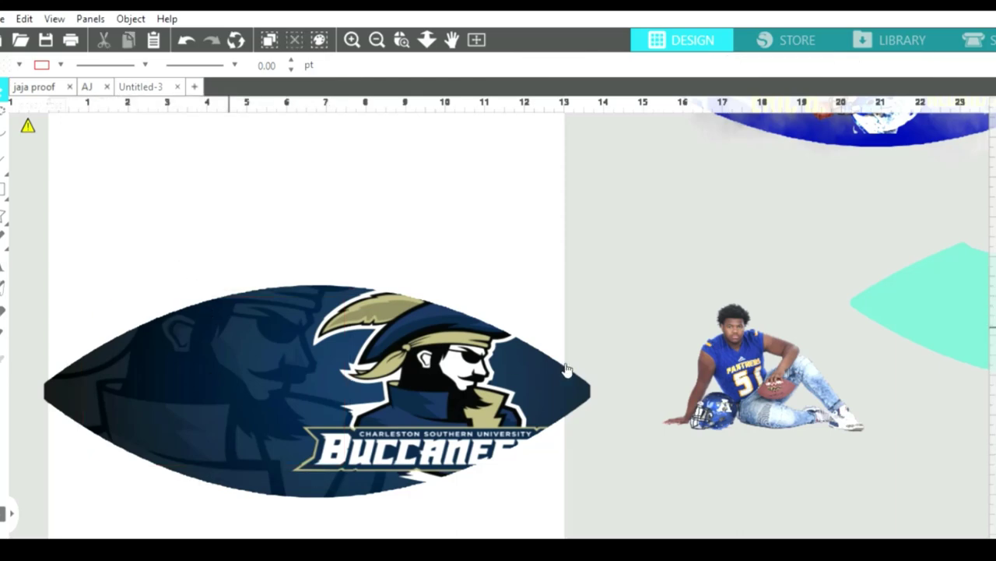
click(750, 347)
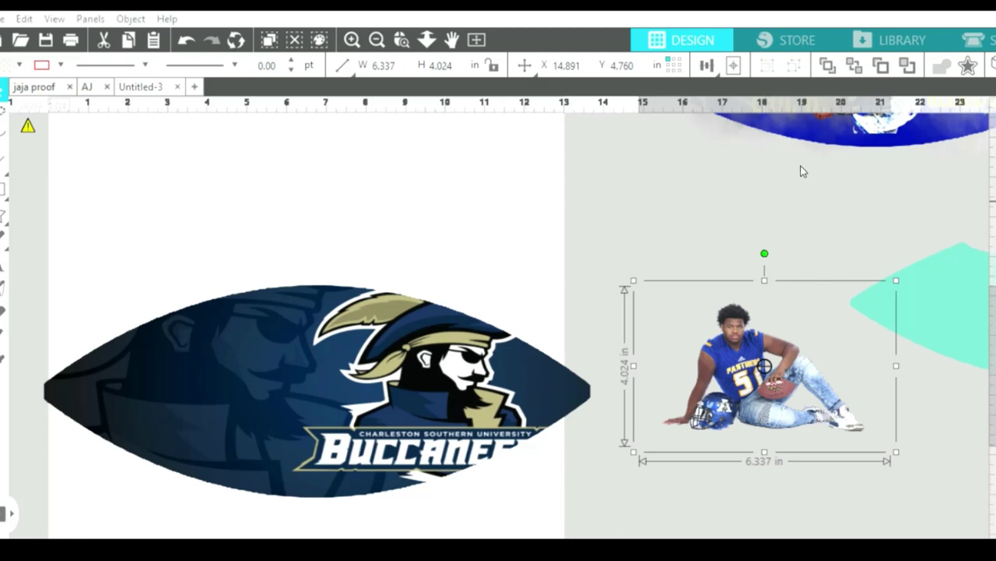
Mark a trace area around the player photo and move the teal shape aside.
scroll(520, 534, right, 5)
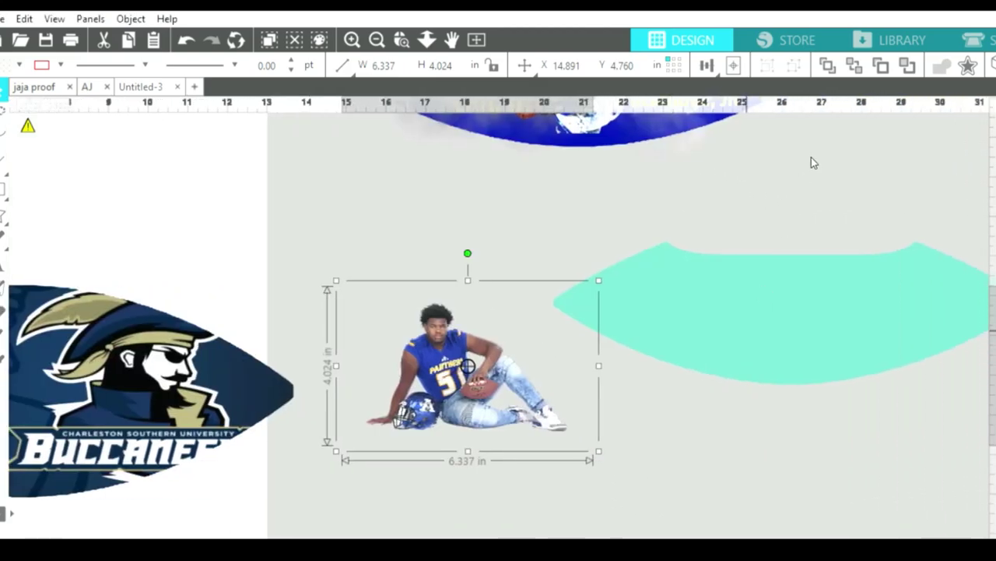
mouse_move(345, 279)
mouse_down()
mouse_move(416, 296)
mouse_move(547, 462)
mouse_move(573, 470)
mouse_up()
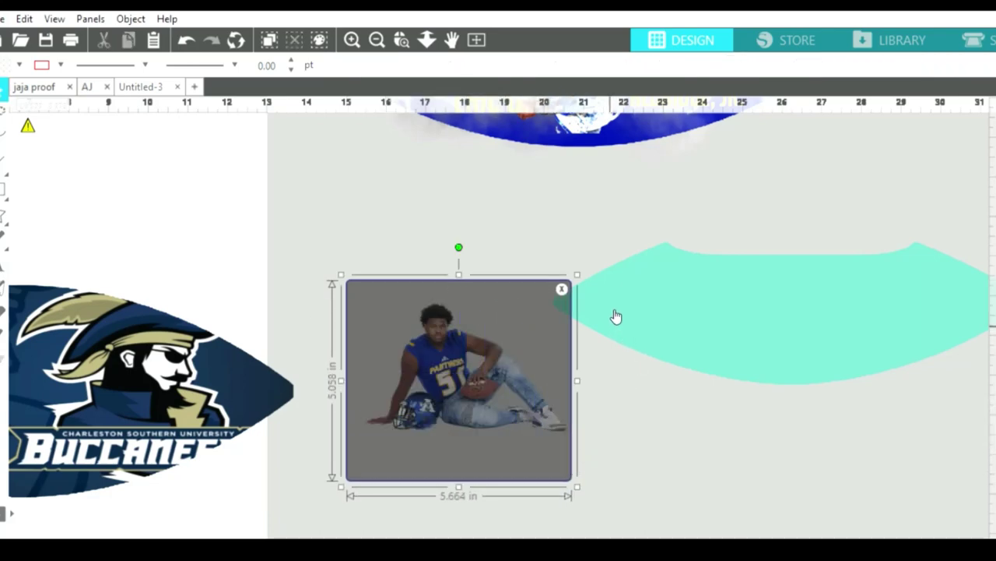
drag(650, 336, 725, 294)
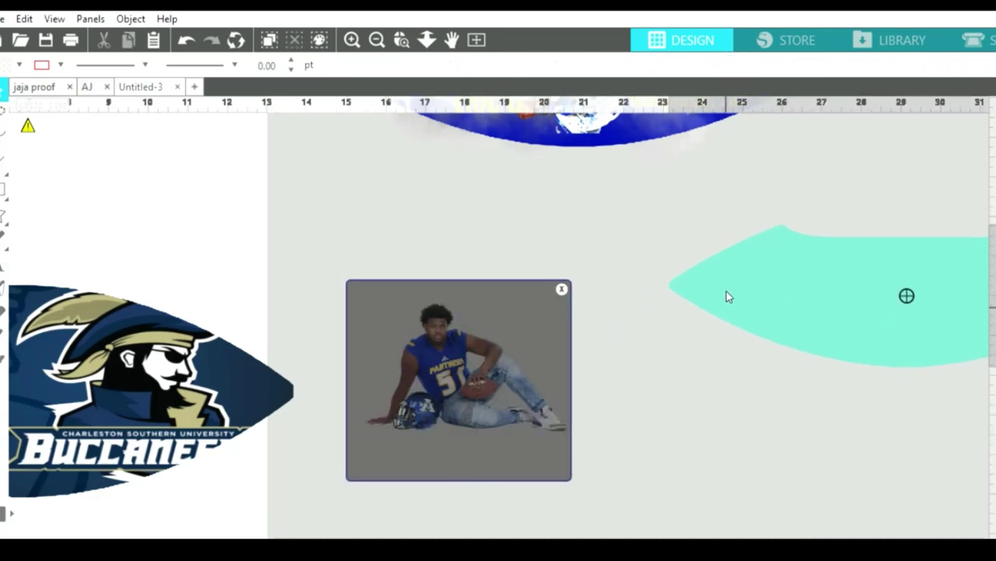
drag(507, 450, 517, 447)
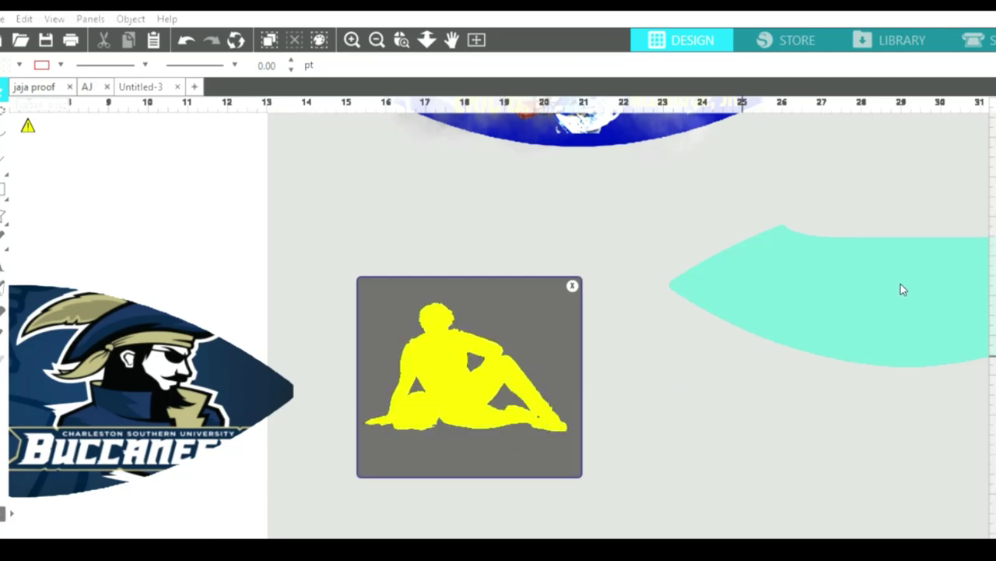
click(821, 503)
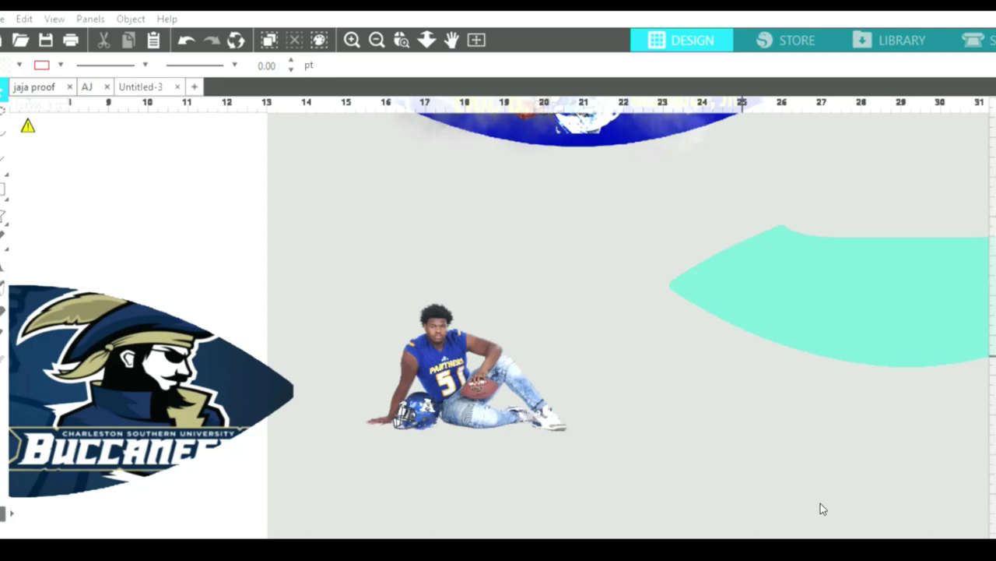
Clear the stray selection and move the player photo up into the middle of the grey area.
drag(587, 287, 731, 416)
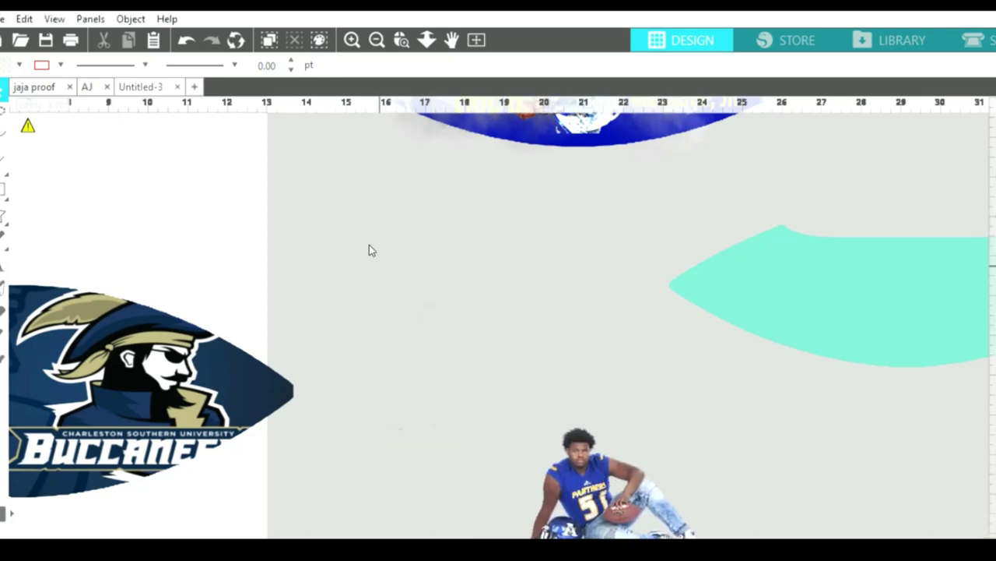
drag(366, 261, 487, 389)
key(Delete)
drag(606, 488, 496, 298)
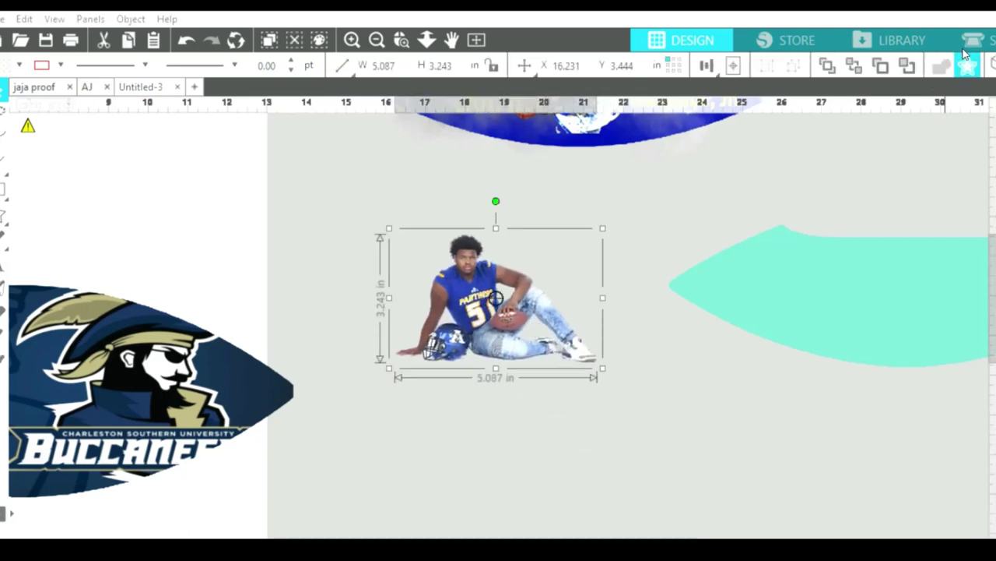
Give the player photo a white offset border and place it on the football's left side.
click(965, 54)
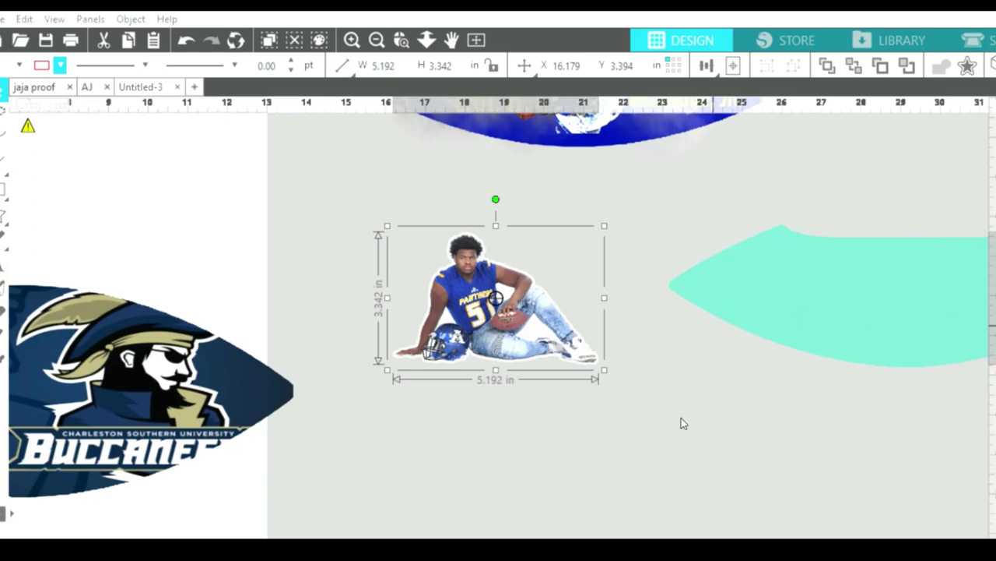
scroll(728, 536, left, 6)
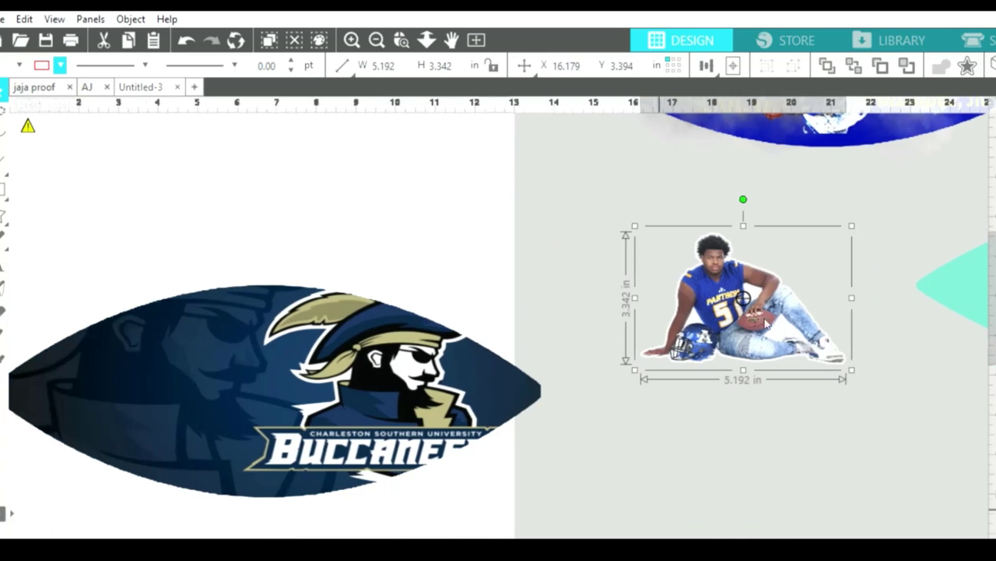
drag(621, 177, 77, 369)
Nudge the player photo onto the football's lower left, beside the pirate logo.
drag(137, 381, 135, 381)
click(264, 261)
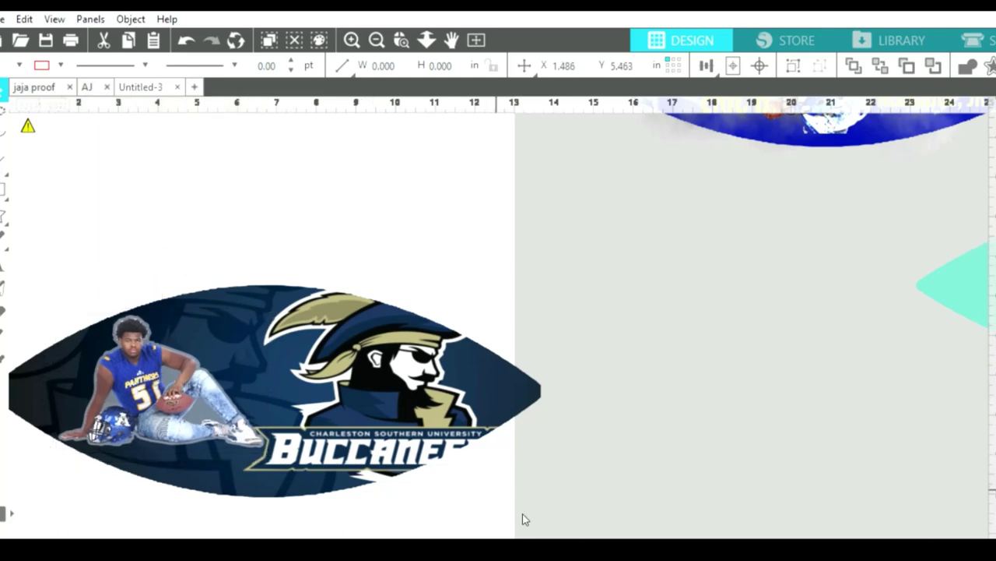
scroll(511, 527, left, 3)
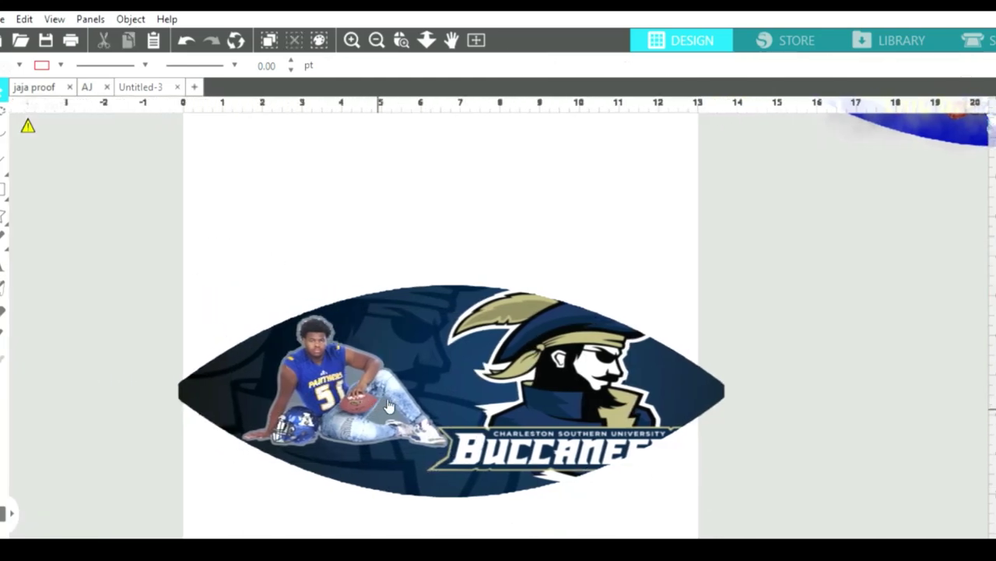
click(389, 406)
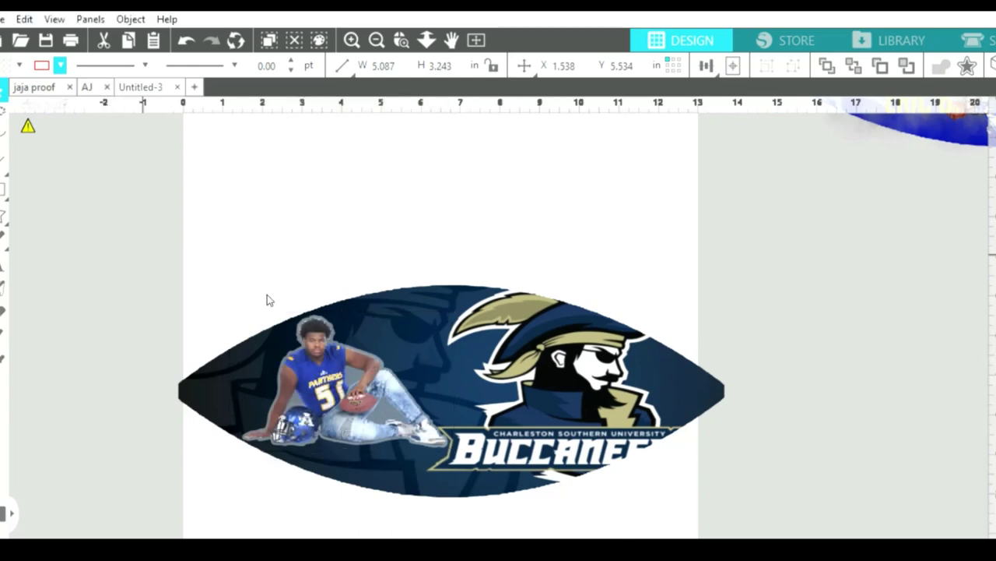
drag(394, 401, 420, 381)
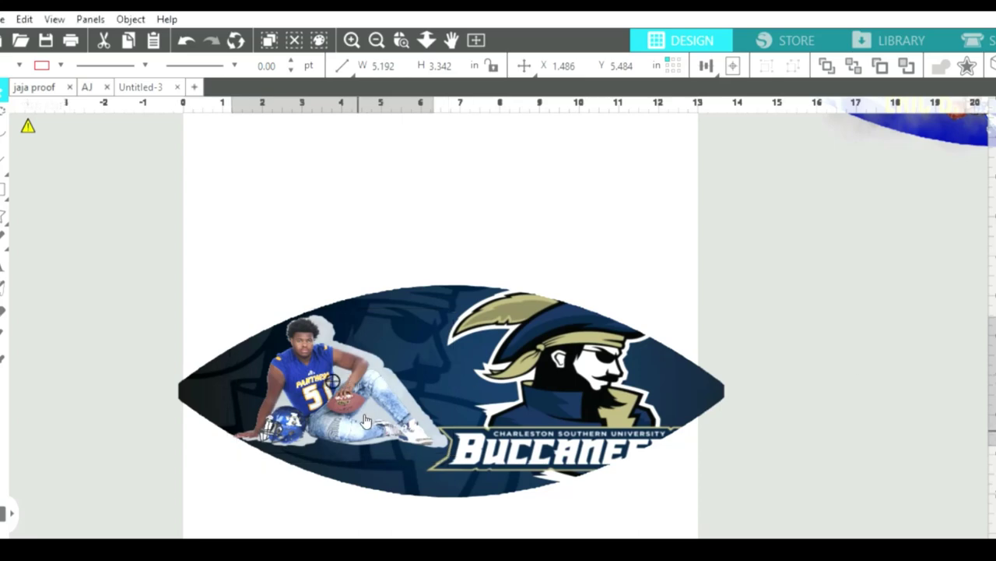
drag(372, 417, 370, 419)
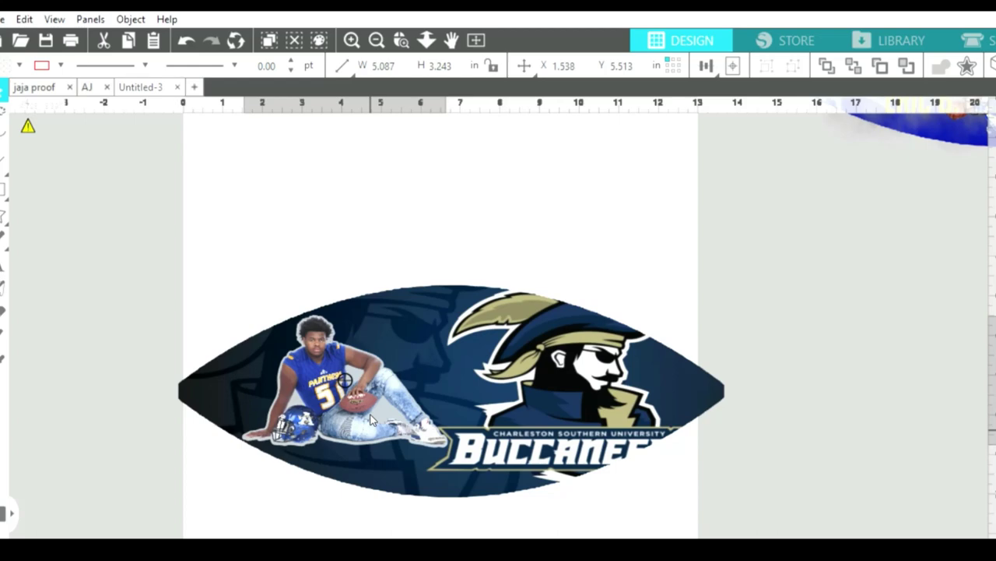
key(Escape)
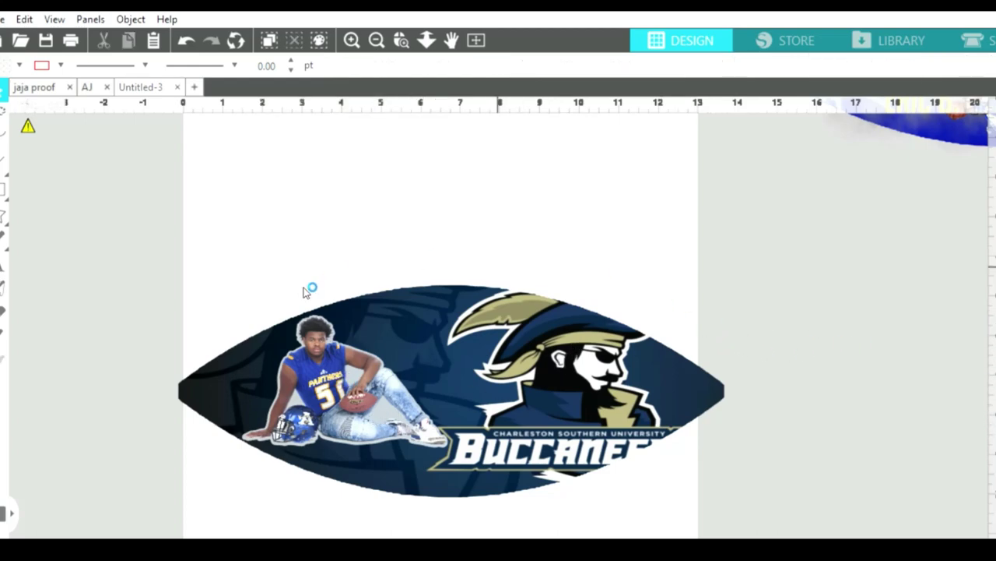
Undo a bad leftward move of the photo, deselect it, and zoom in on the football.
drag(400, 377, 362, 373)
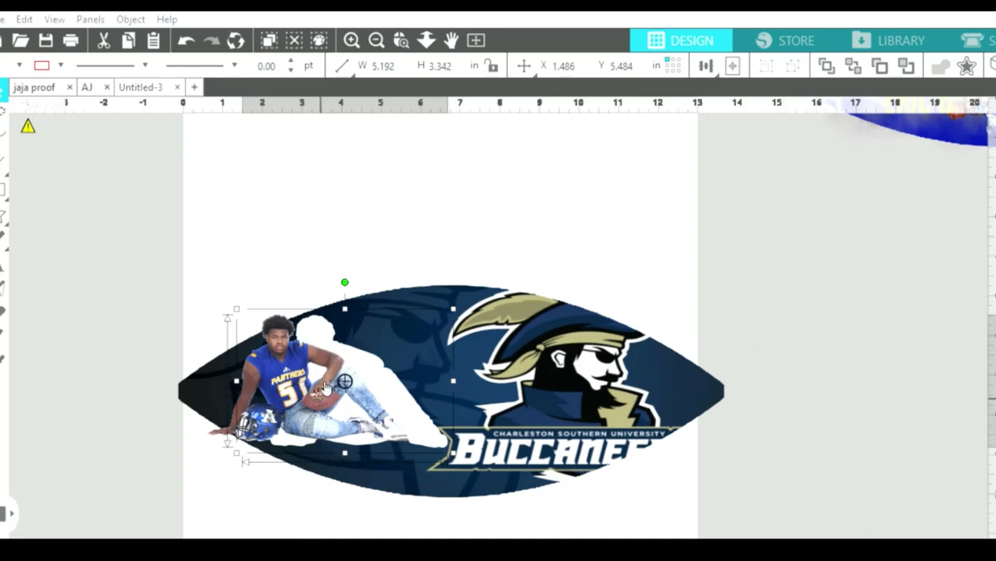
key(ctrl+z)
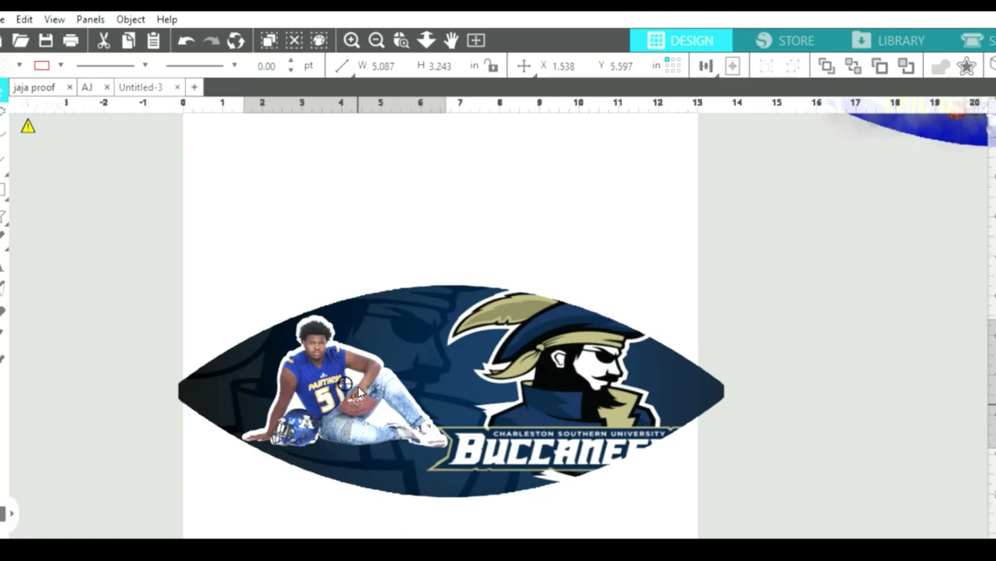
click(393, 368)
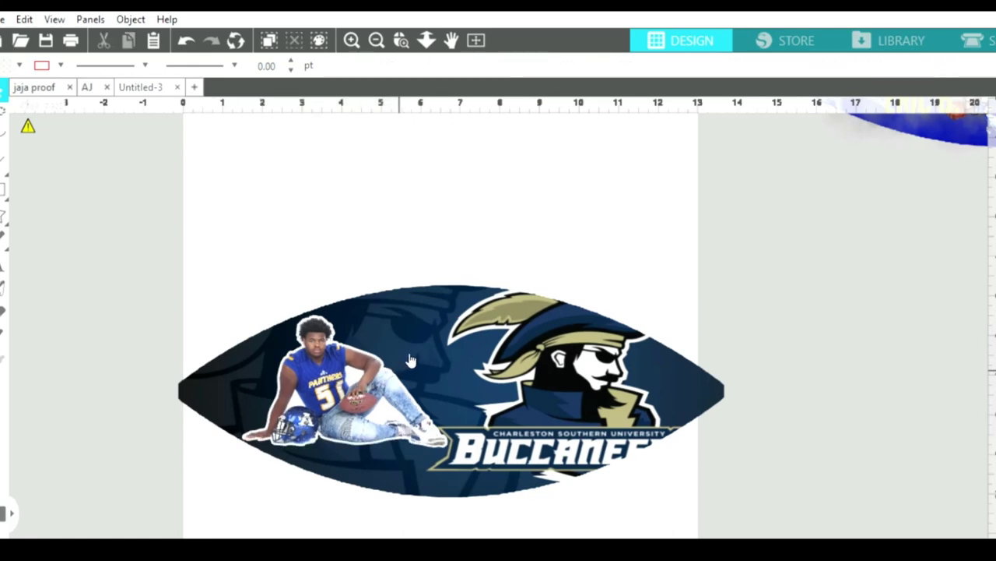
click(354, 39)
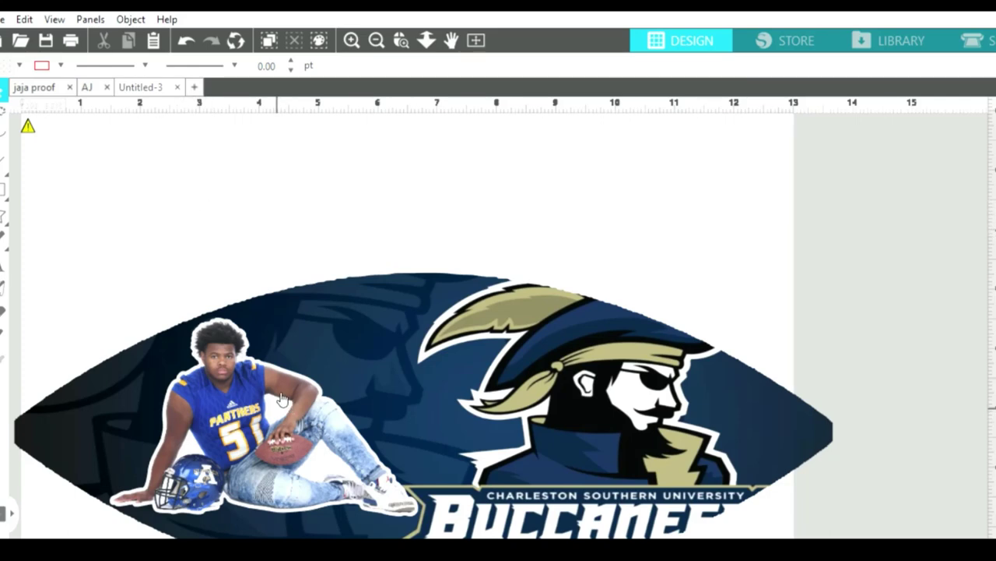
Pull the player photo off its white outline and drag it back to sit exactly inside the border.
drag(283, 399, 277, 401)
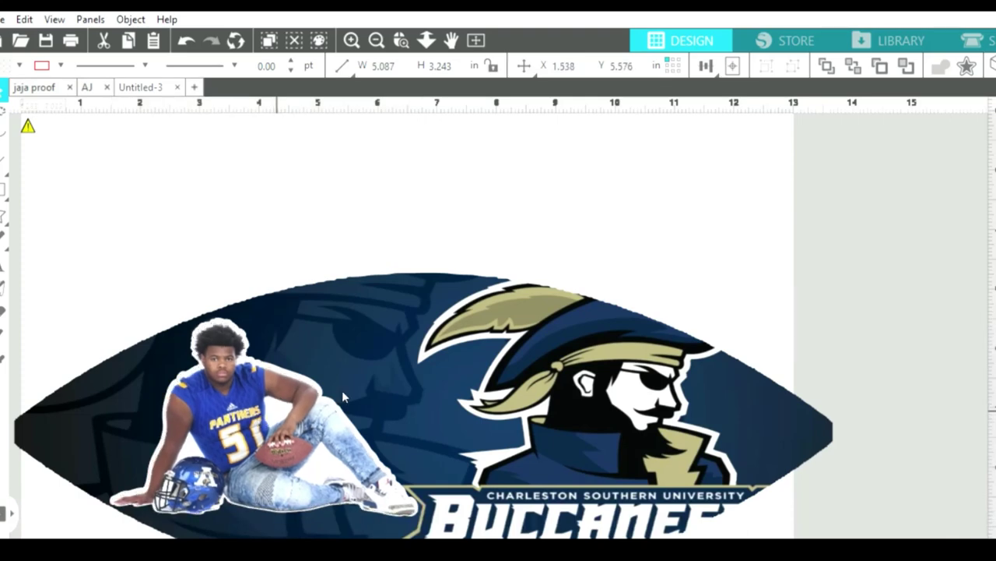
click(326, 453)
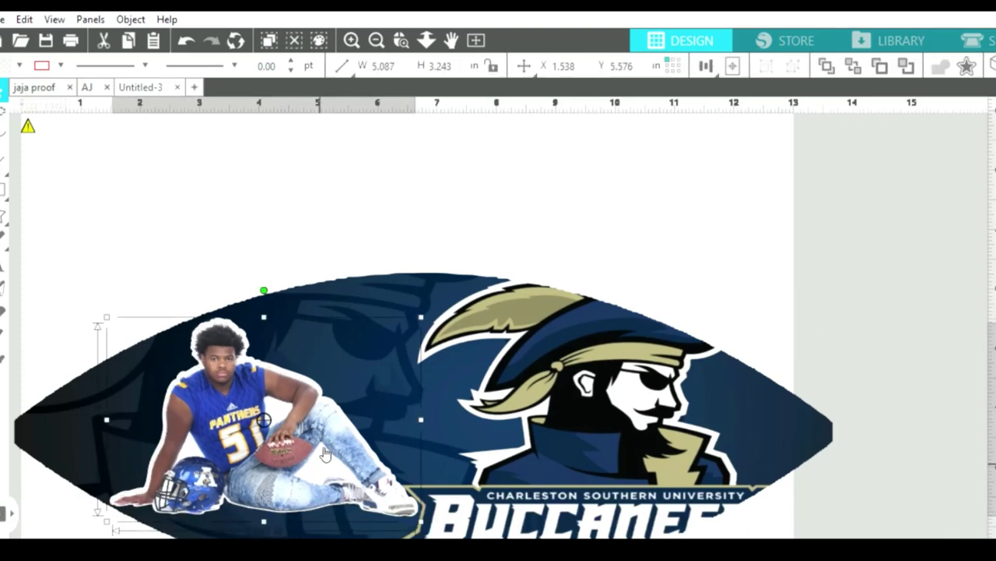
drag(333, 422, 119, 384)
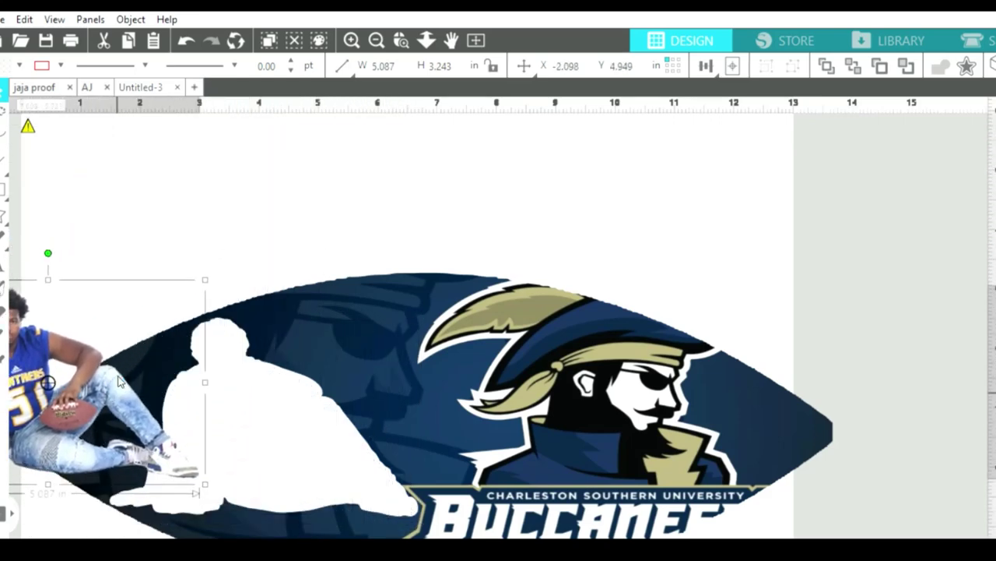
click(249, 444)
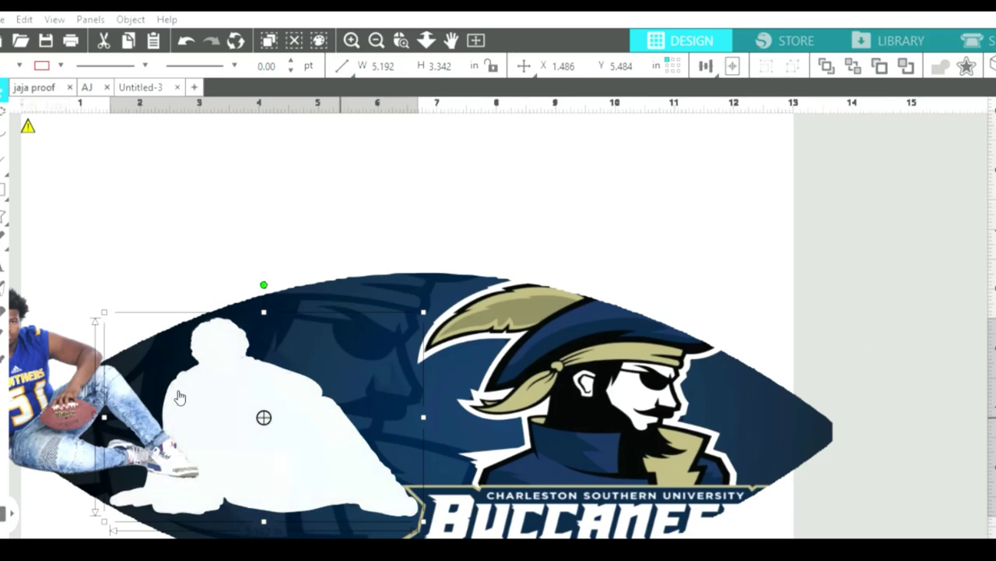
drag(82, 377, 294, 408)
scroll(339, 320, down, 3)
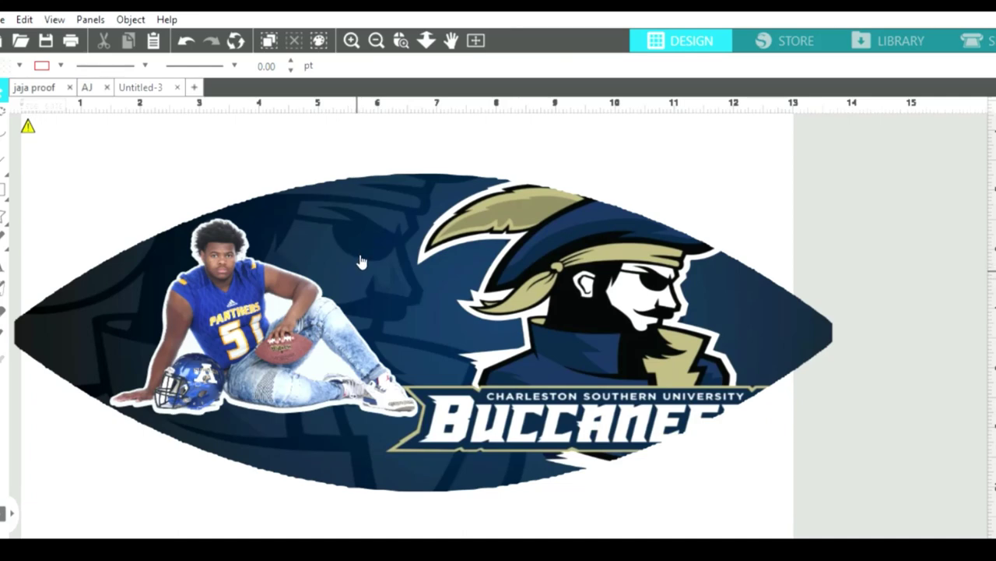
Zoom out until the Graduate football appears beside the Buccaneers page.
click(377, 39)
click(385, 27)
click(385, 26)
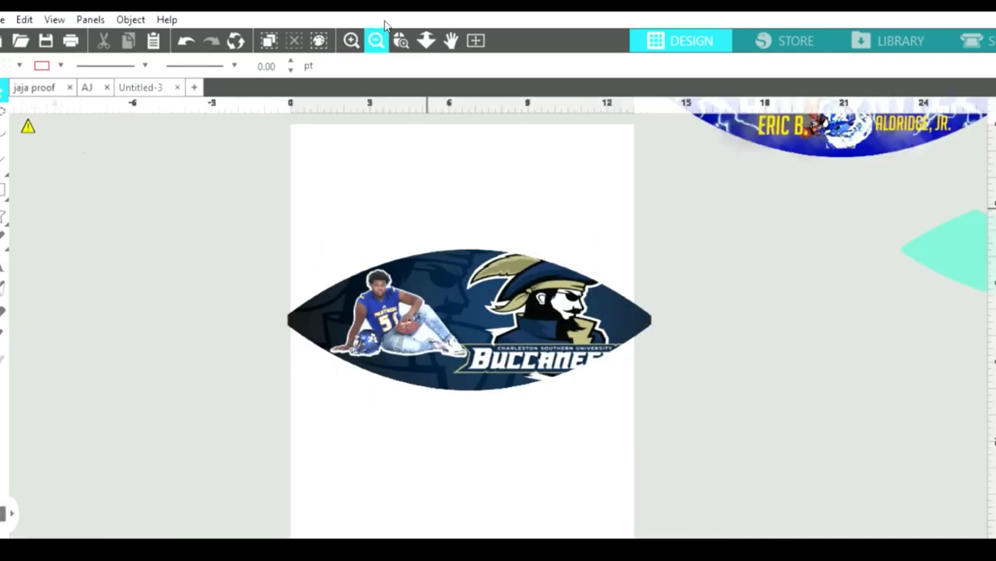
click(384, 26)
scroll(518, 191, up, 3)
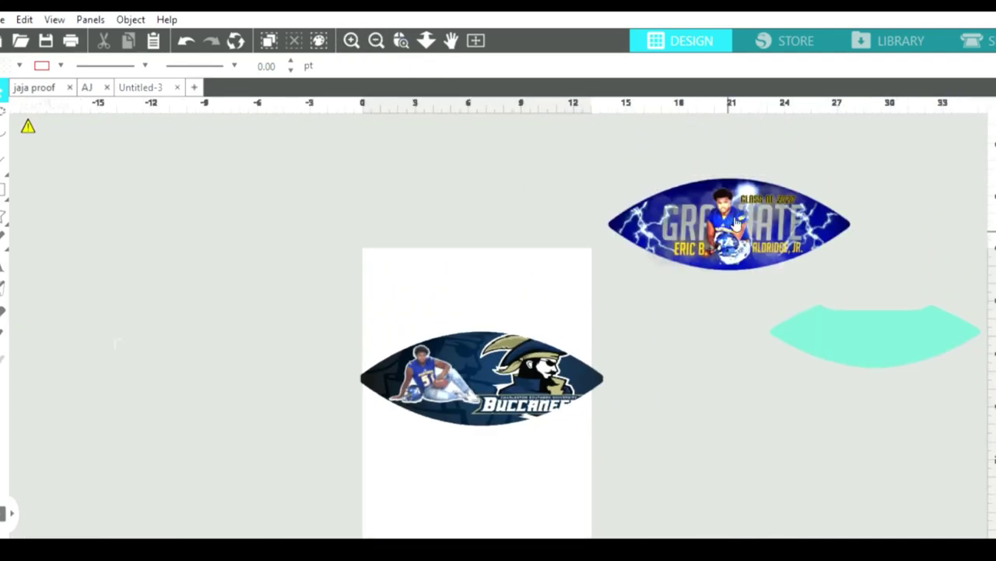
Enter the Graduate design's group and inspect its photo, name text and left components.
click(701, 198)
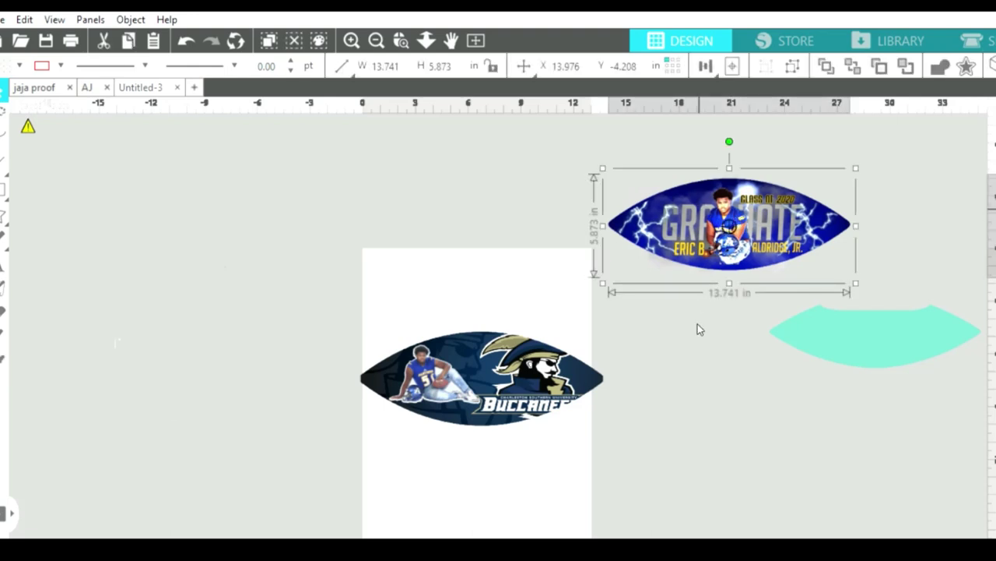
double_click(701, 215)
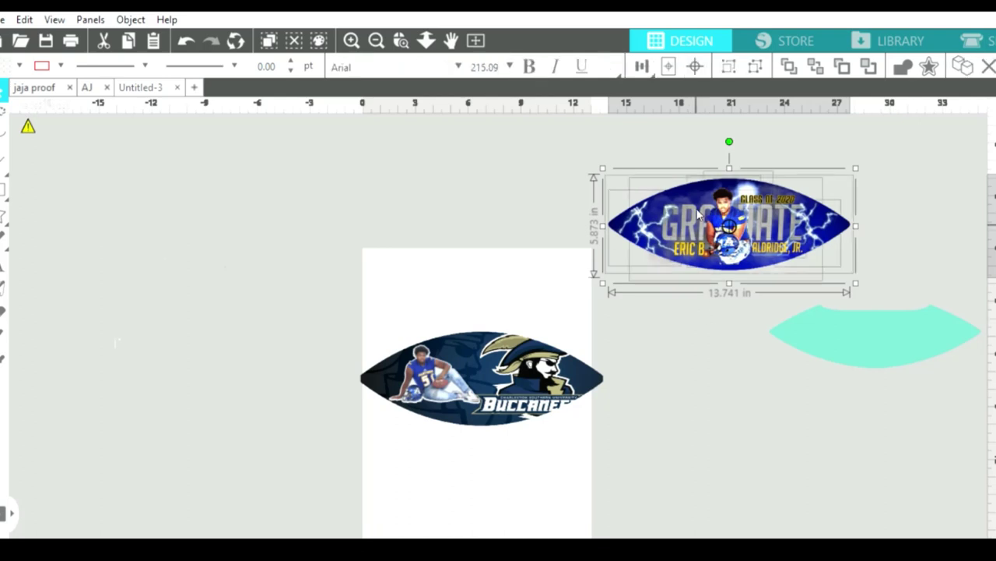
click(652, 351)
click(711, 187)
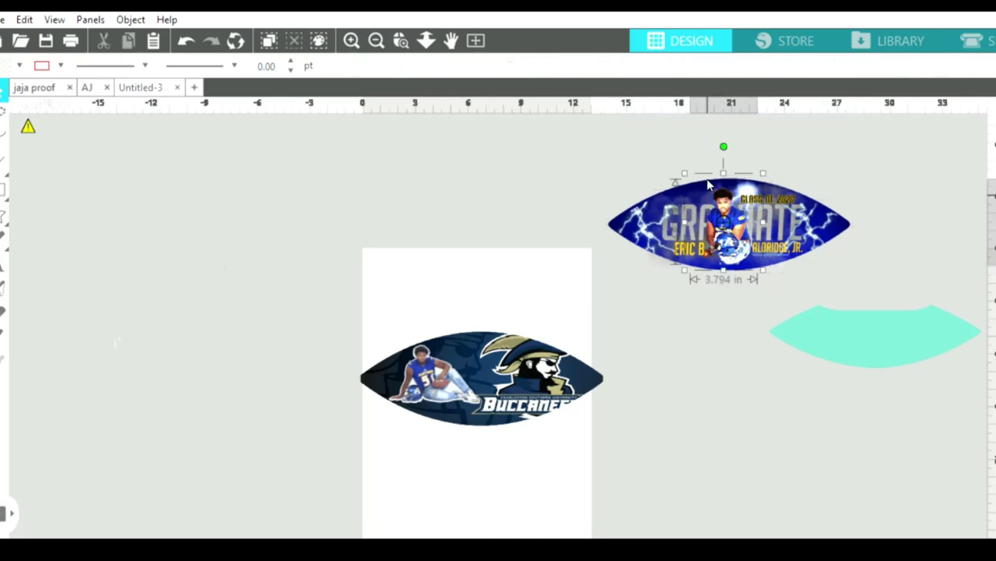
click(674, 186)
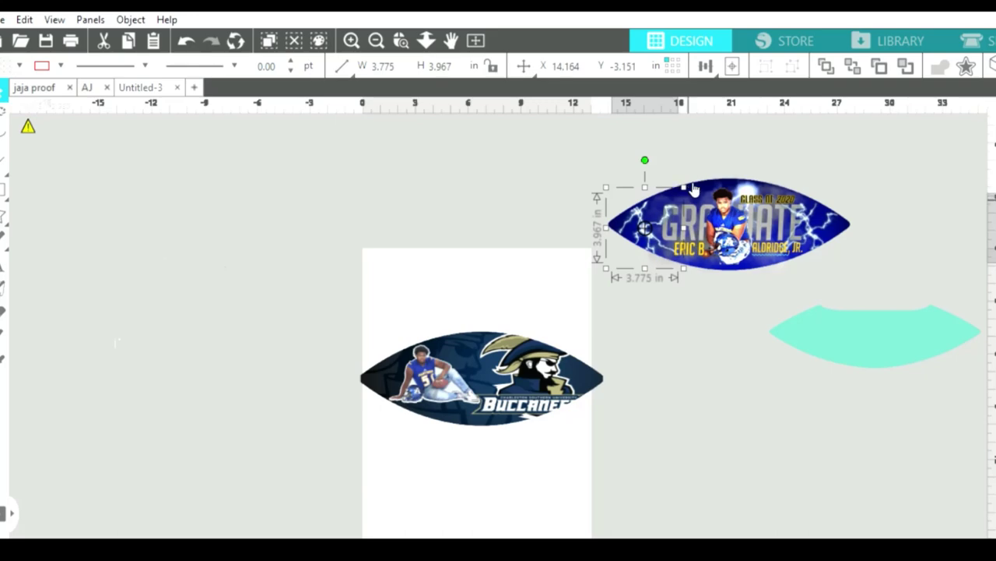
click(690, 187)
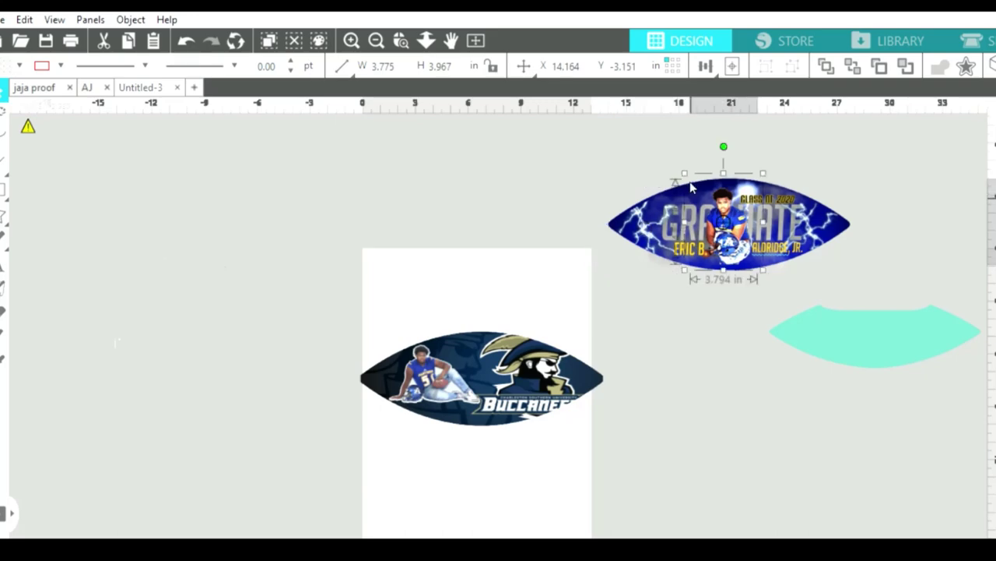
click(675, 244)
click(710, 242)
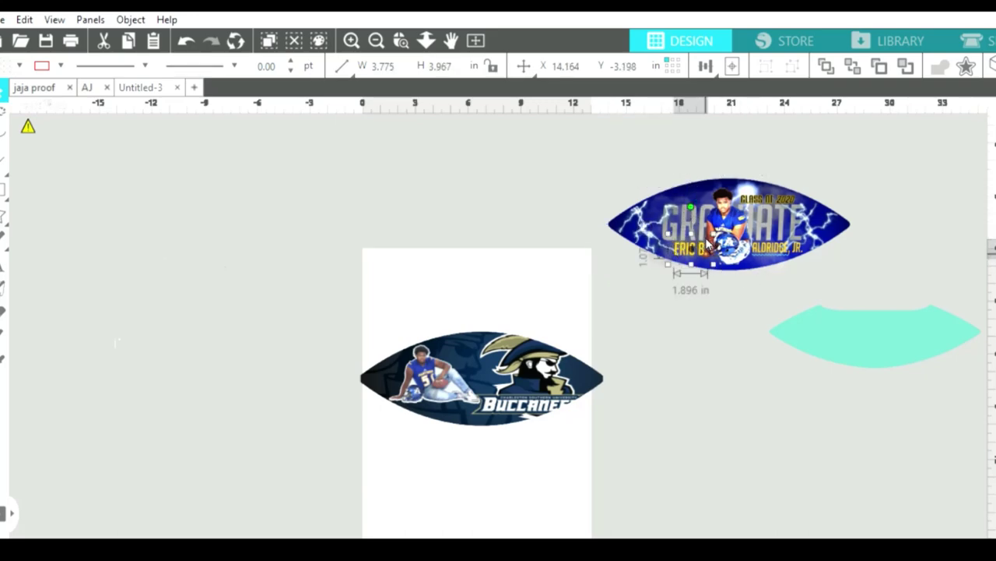
click(713, 231)
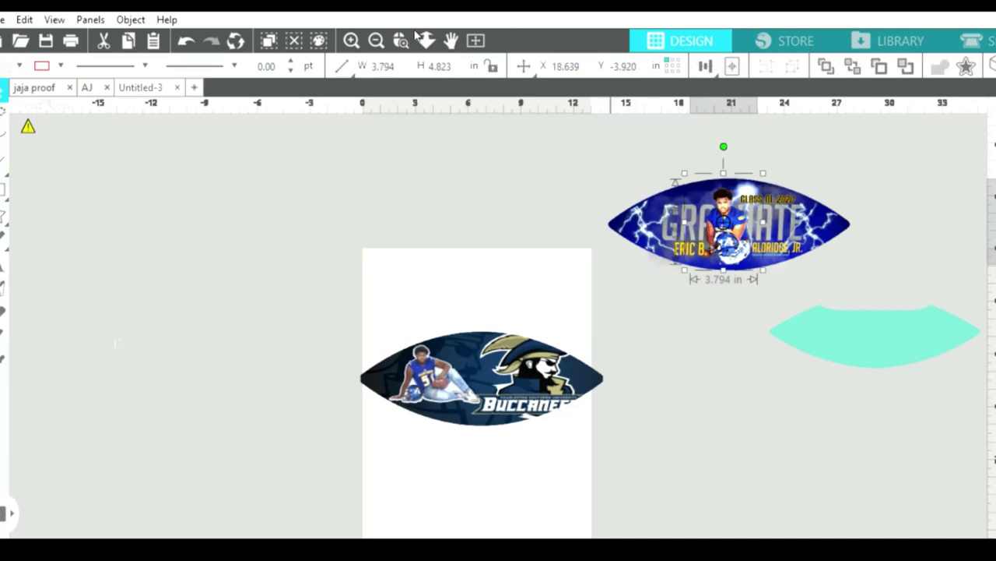
click(349, 36)
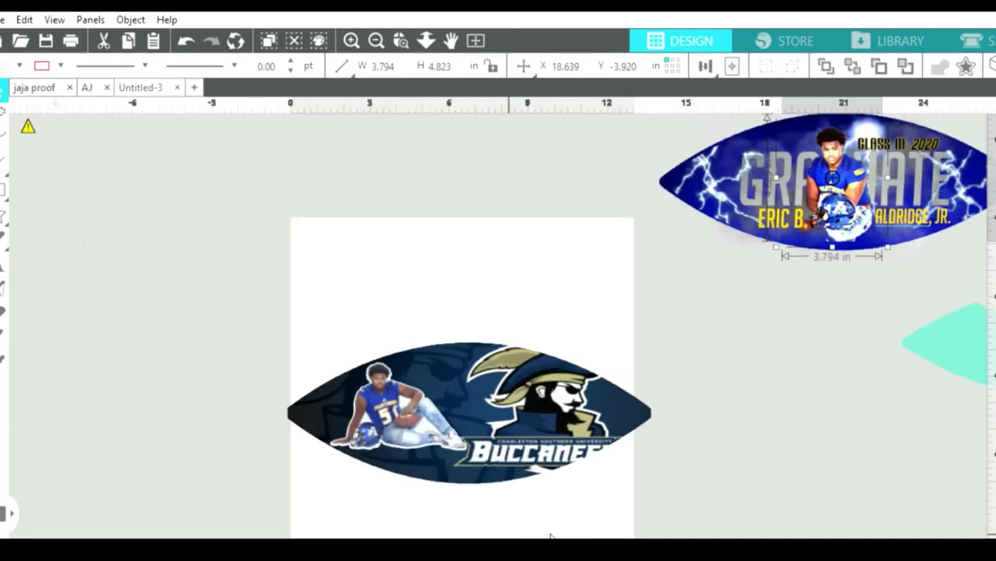
scroll(678, 506, right, 5)
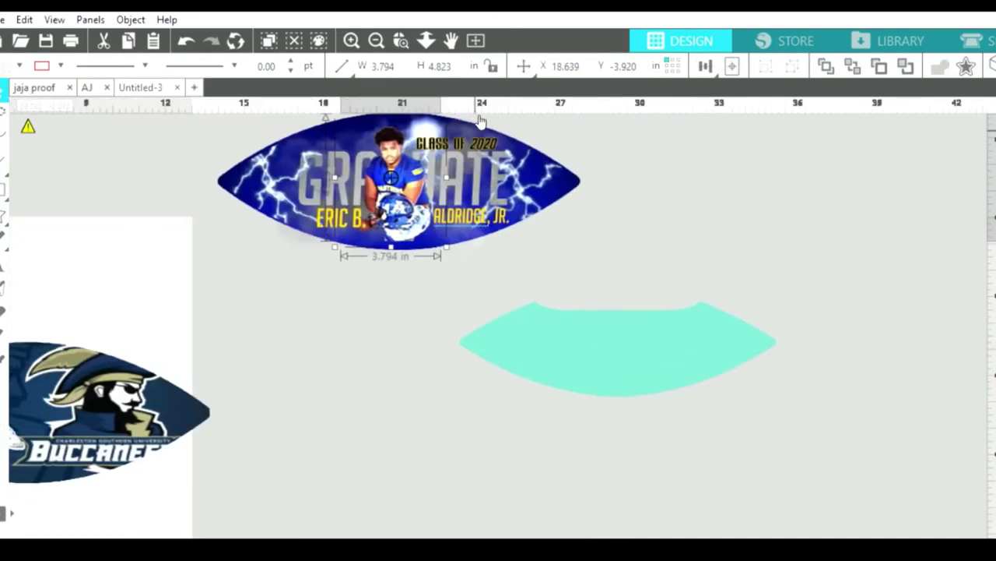
Paste a grey cloud copy and move it down between the two footballs.
click(479, 121)
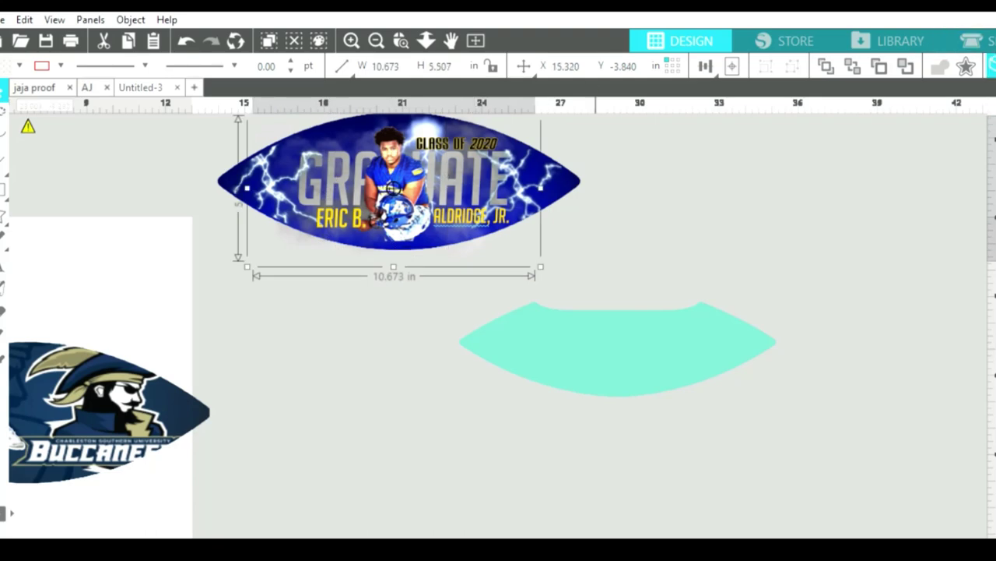
key(ctrl+v)
drag(433, 156, 408, 410)
scroll(626, 483, down, 1)
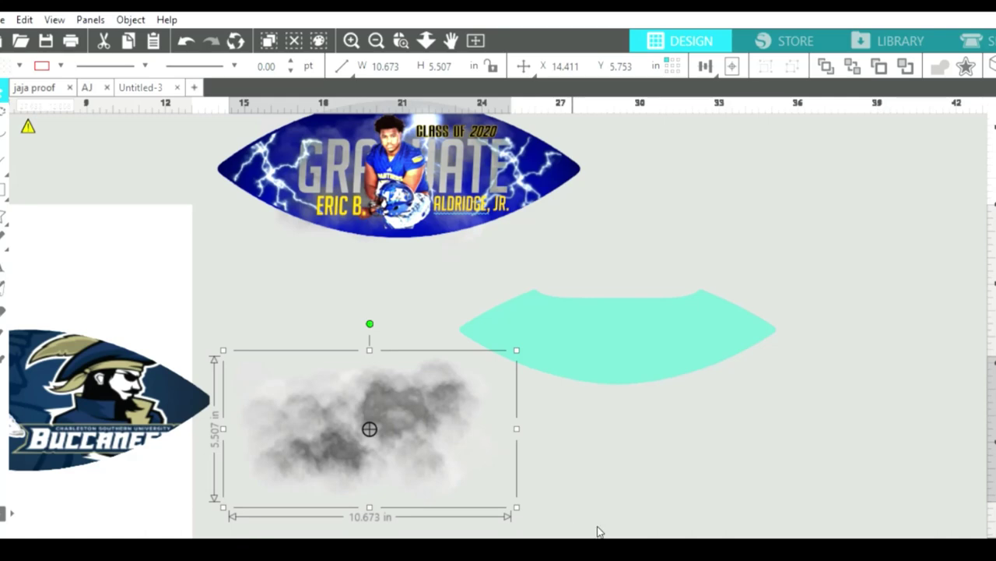
click(598, 529)
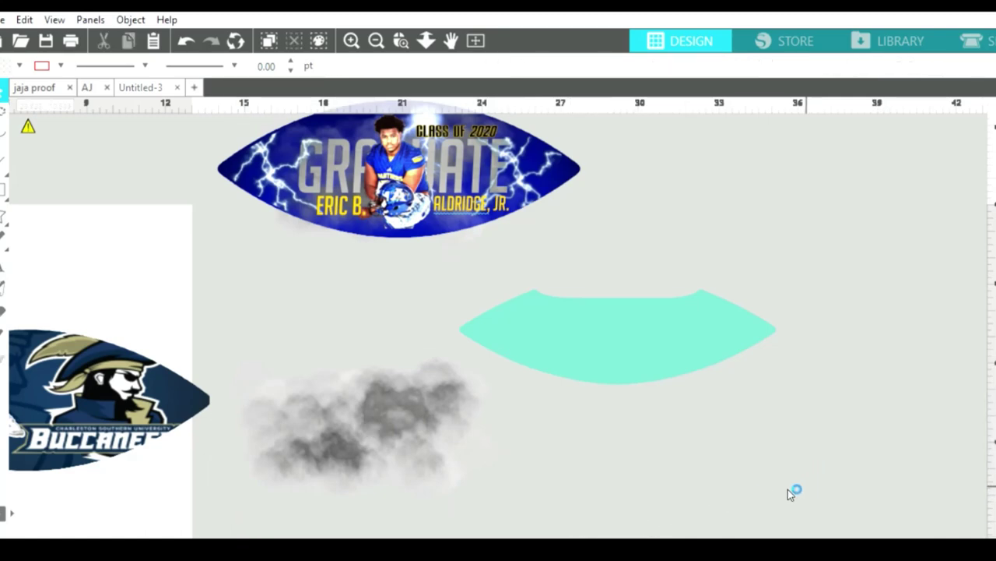
scroll(761, 507, left, 5)
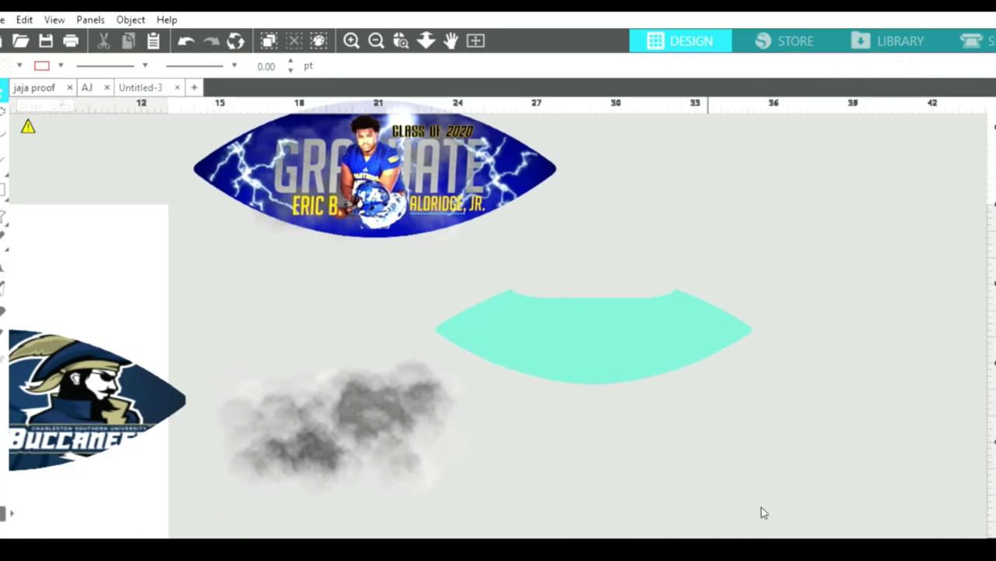
drag(556, 418, 539, 349)
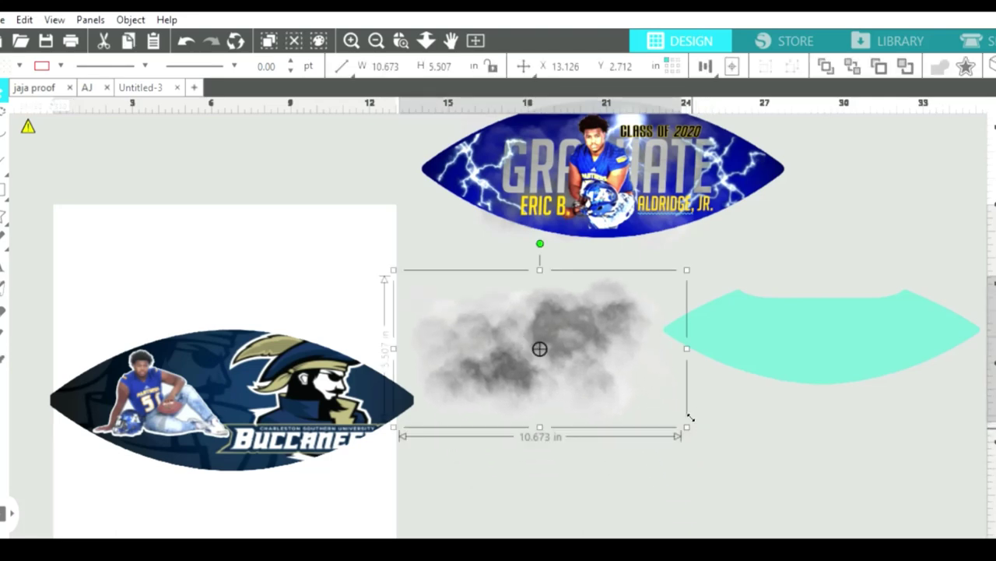
Enlarge the cloud to about 12.9 in wide, shift the teal shape right, and pull out the white silhouette.
drag(688, 420, 740, 456)
drag(763, 347, 907, 319)
drag(177, 343, 605, 442)
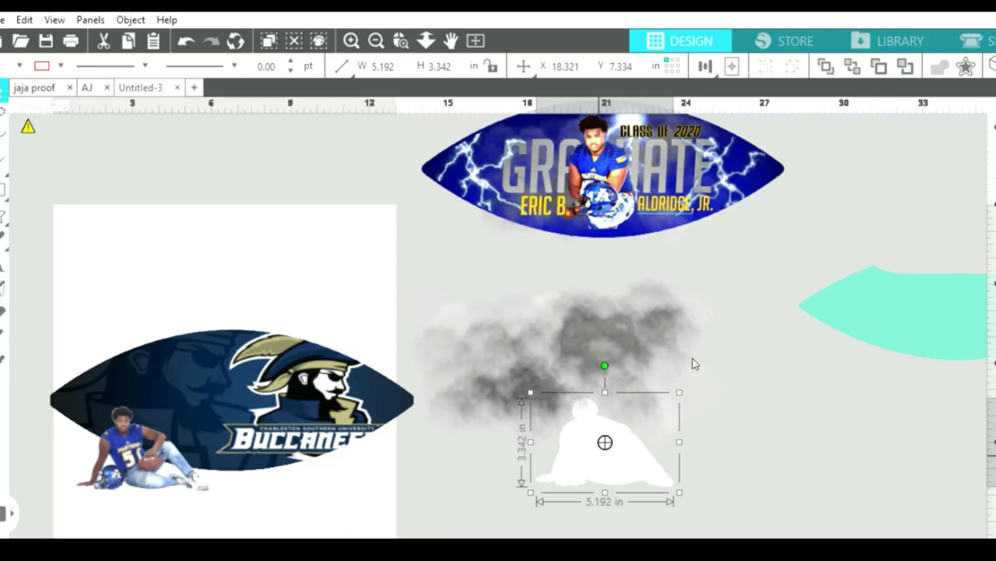
Center the white silhouette on the cloud and clip the cloud to its shape with Ctrl+E.
drag(634, 456, 589, 370)
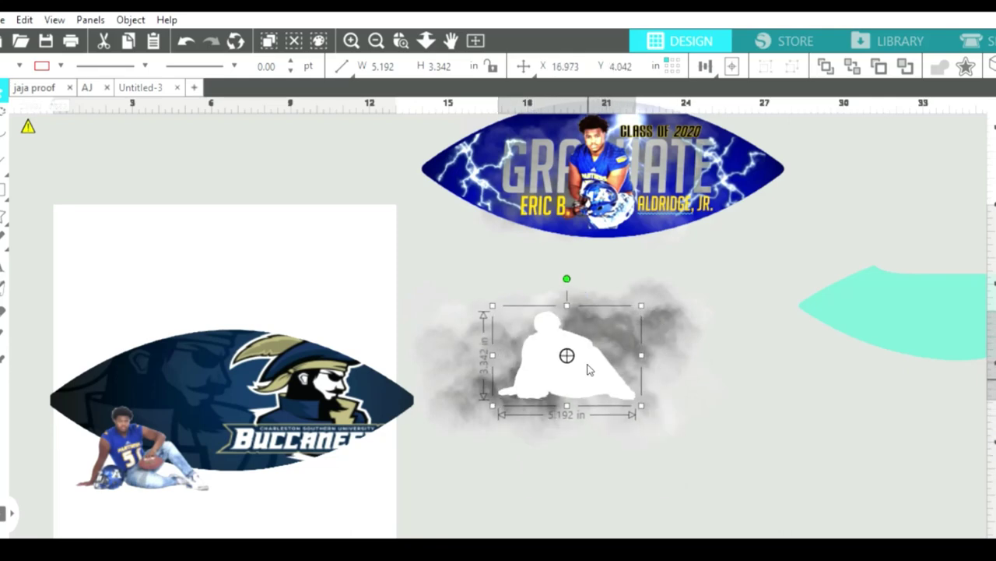
drag(446, 231, 626, 391)
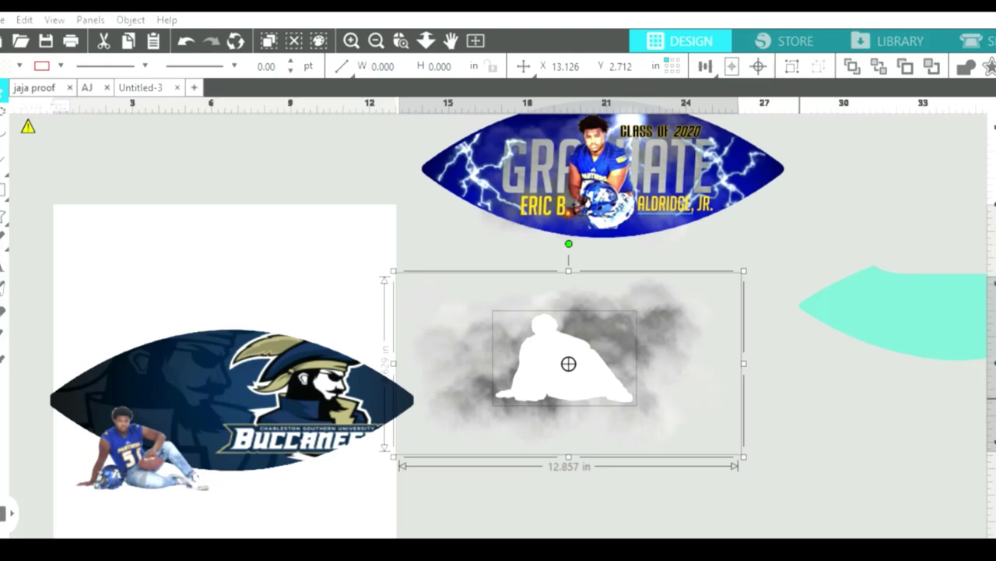
key(ctrl+e)
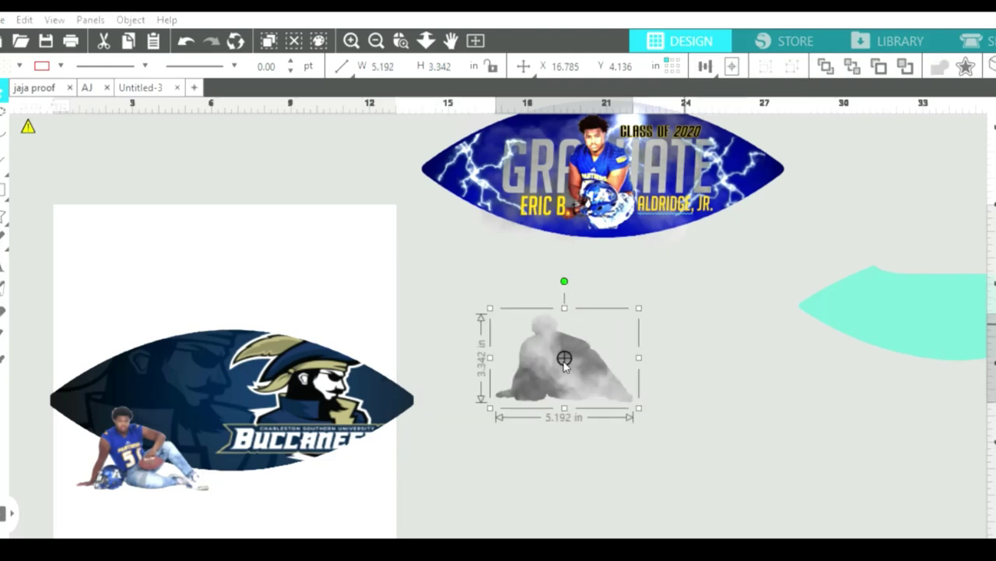
Lay the player photo over the grey silhouette and select the pair on the Buccaneers football.
drag(117, 471, 592, 376)
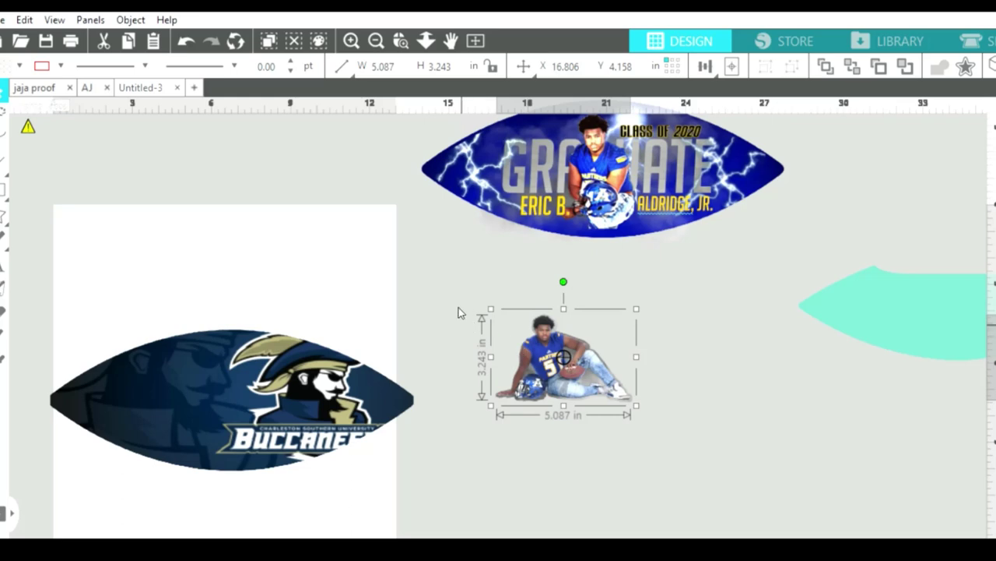
drag(459, 312, 197, 403)
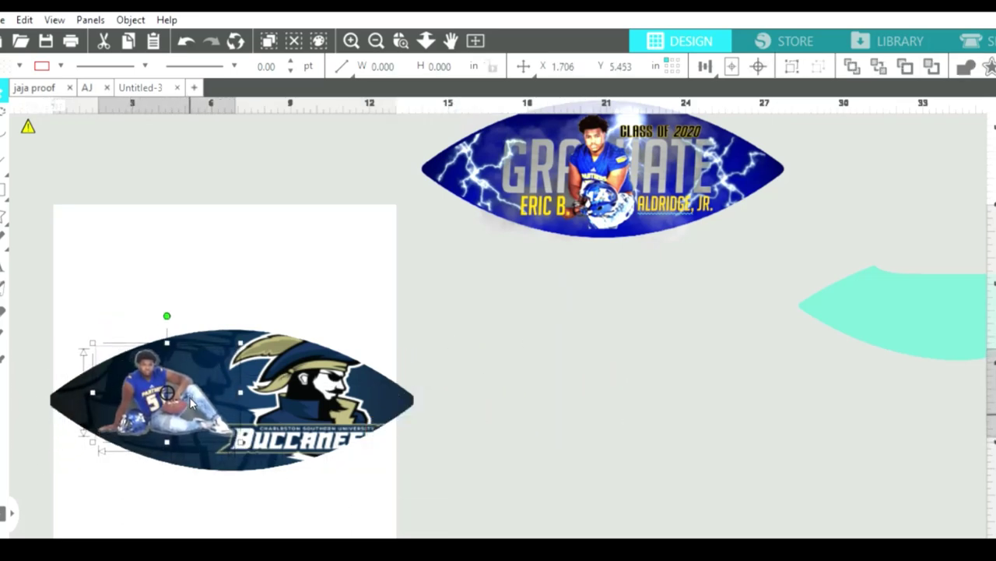
click(352, 35)
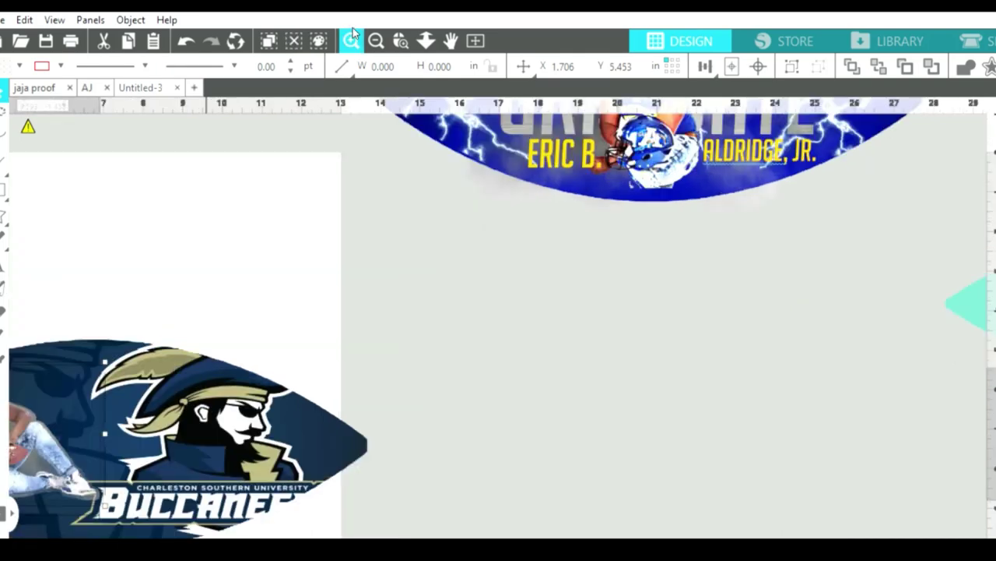
drag(589, 534, 460, 523)
scroll(416, 105, down, 1)
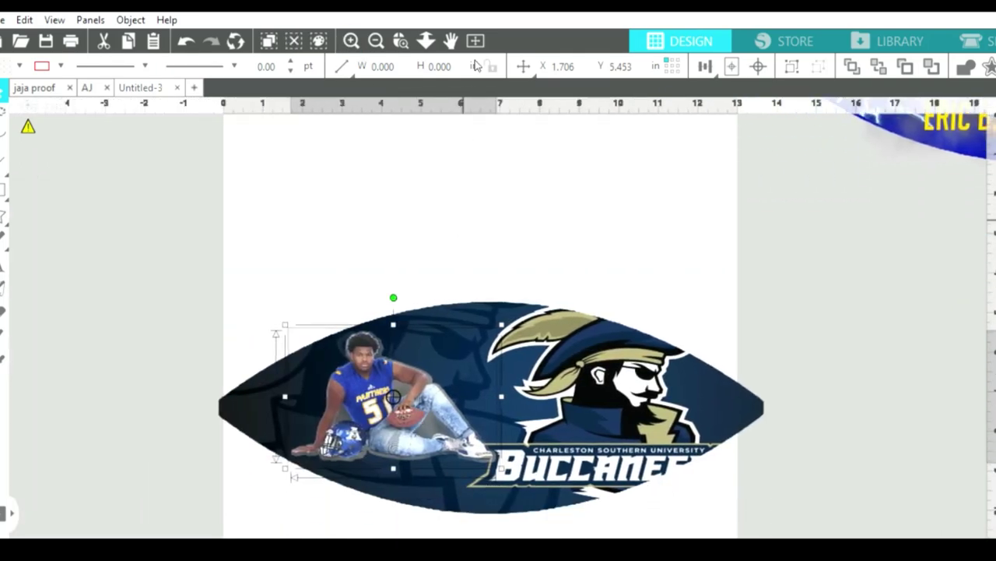
click(351, 35)
scroll(358, 228, down, 1)
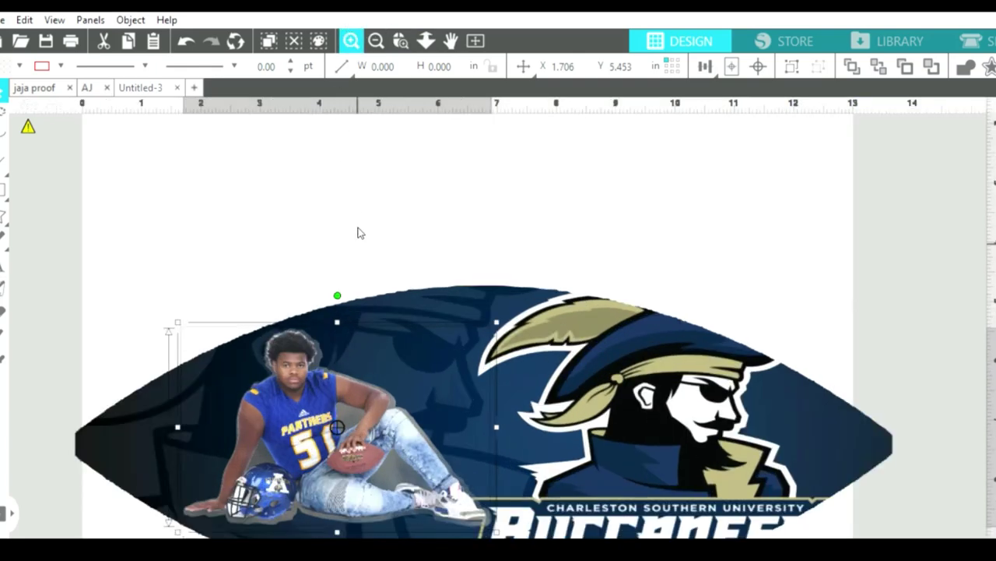
Nudge the smoke-framed player image slightly right on the football's left side.
drag(305, 355, 299, 356)
click(285, 287)
key(Escape)
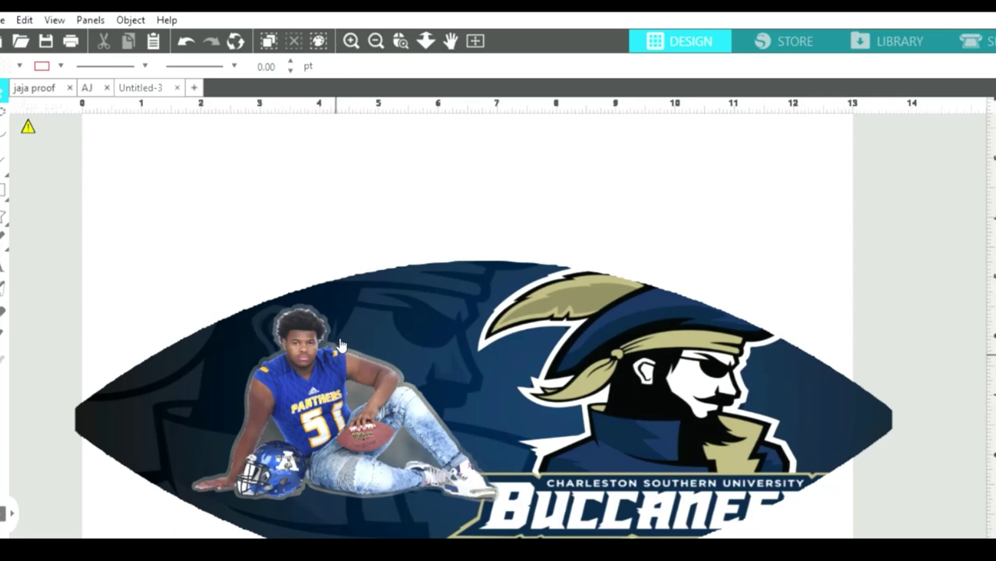
click(319, 385)
key(Escape)
click(398, 447)
key(Escape)
click(410, 438)
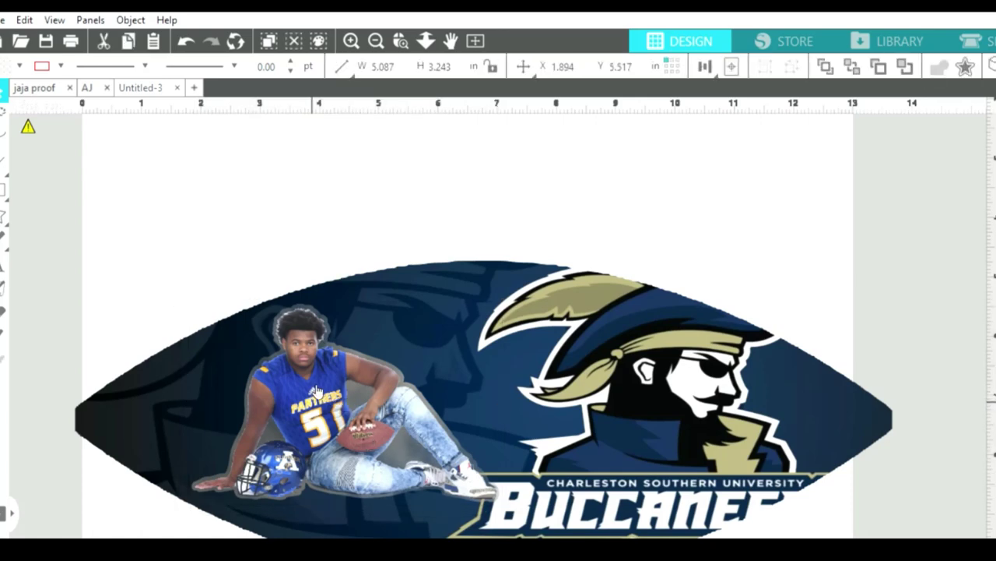
key(Escape)
Fine-tune the player image's position beside the pirate logo, then select the whole football.
click(278, 362)
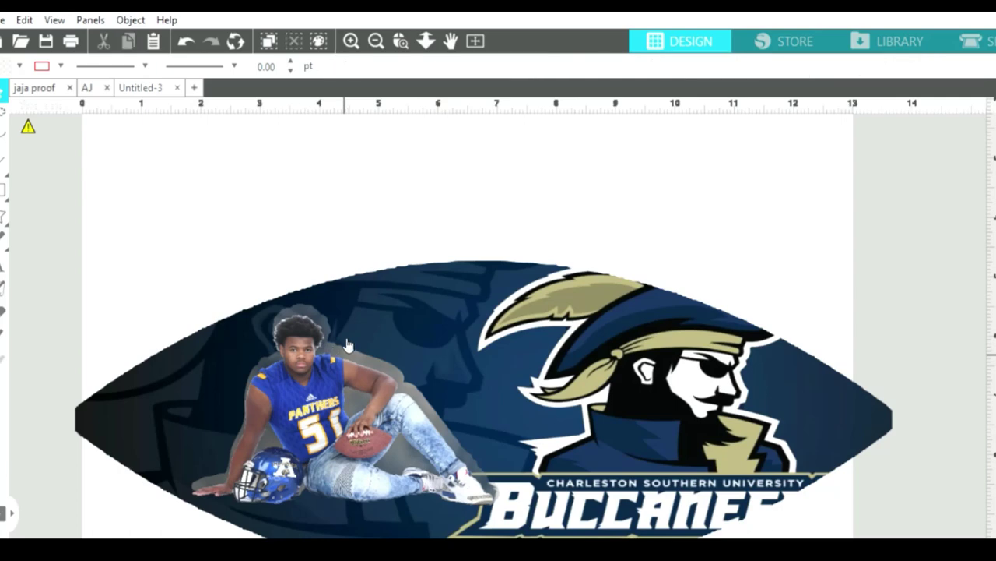
drag(324, 365, 325, 357)
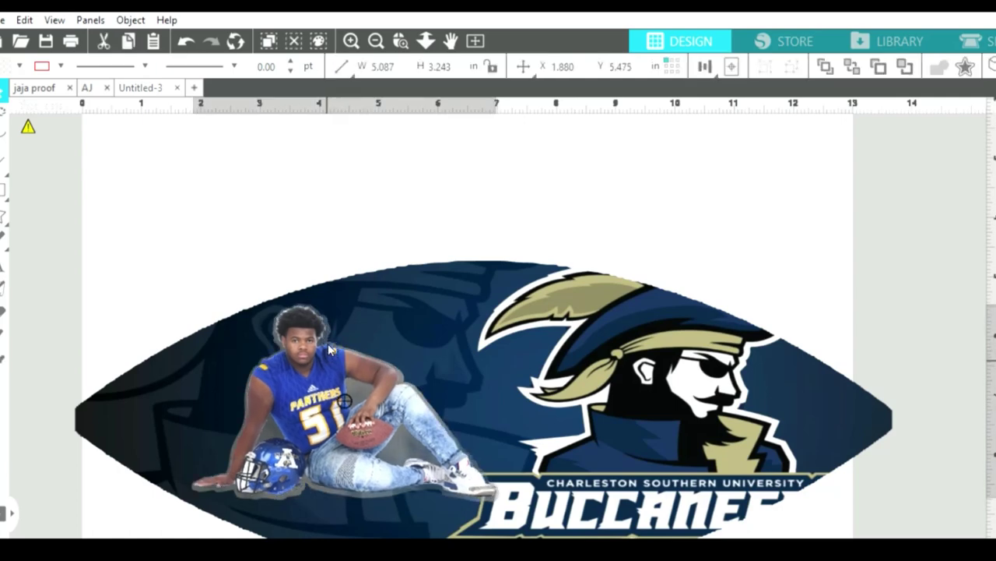
click(263, 414)
key(Escape)
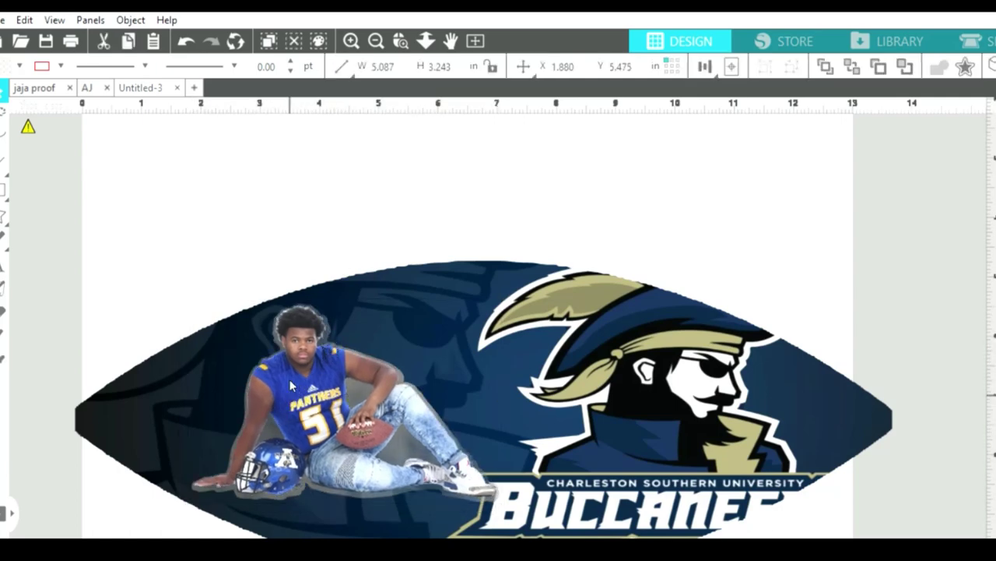
click(294, 387)
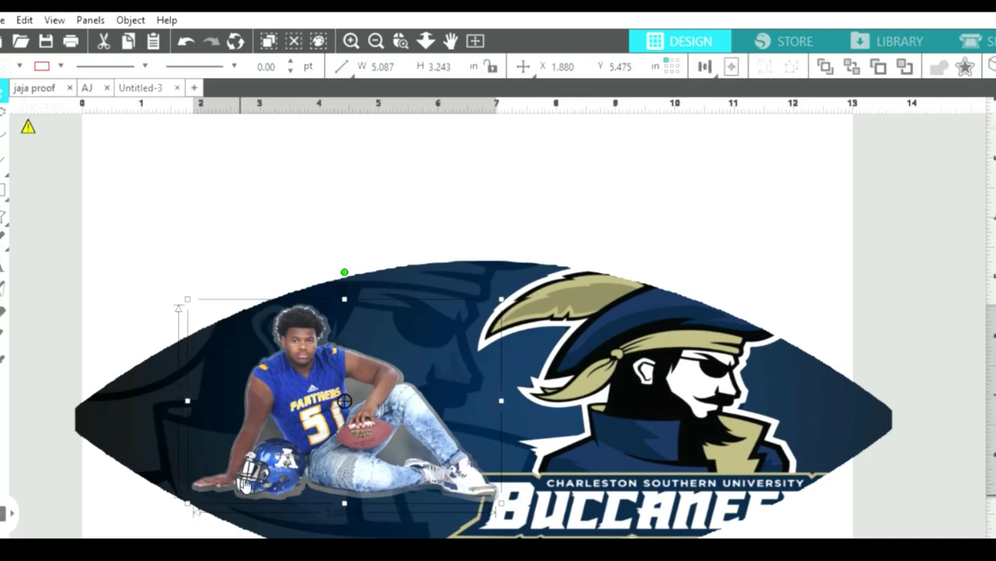
drag(309, 390, 294, 354)
click(275, 258)
click(257, 258)
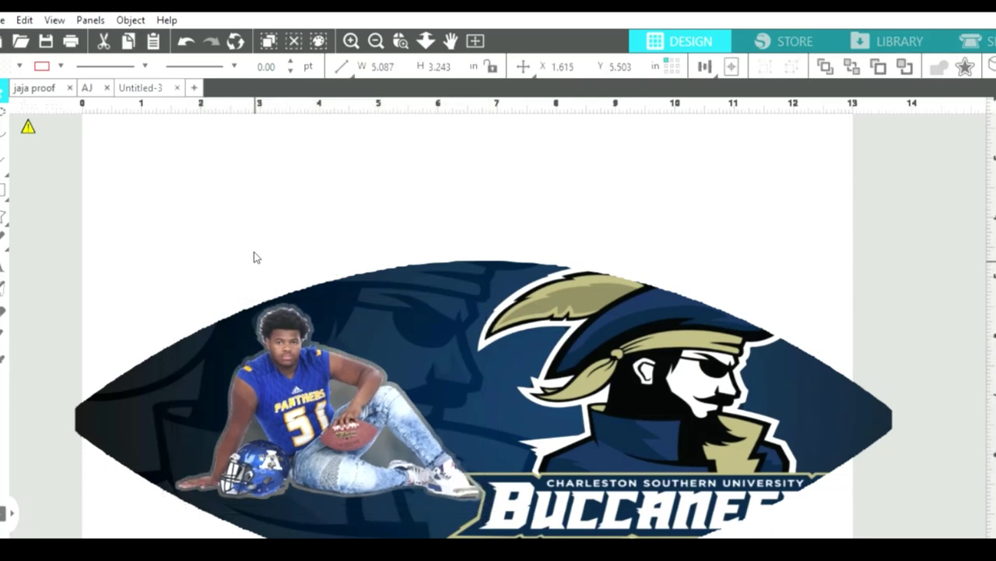
click(398, 409)
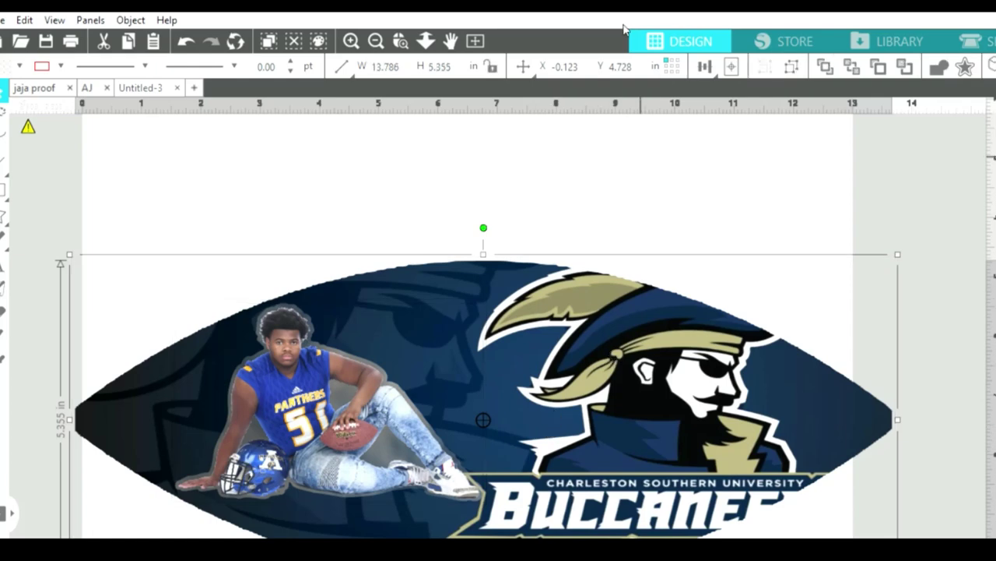
Zoom out to show the whole layout and reselect the Buccaneers football over the cutting mat.
click(377, 33)
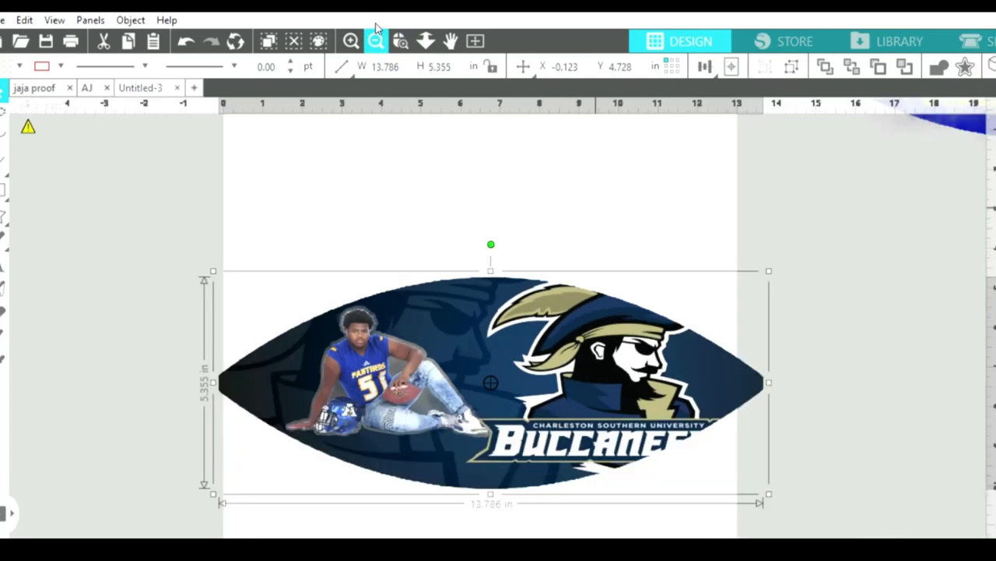
click(376, 28)
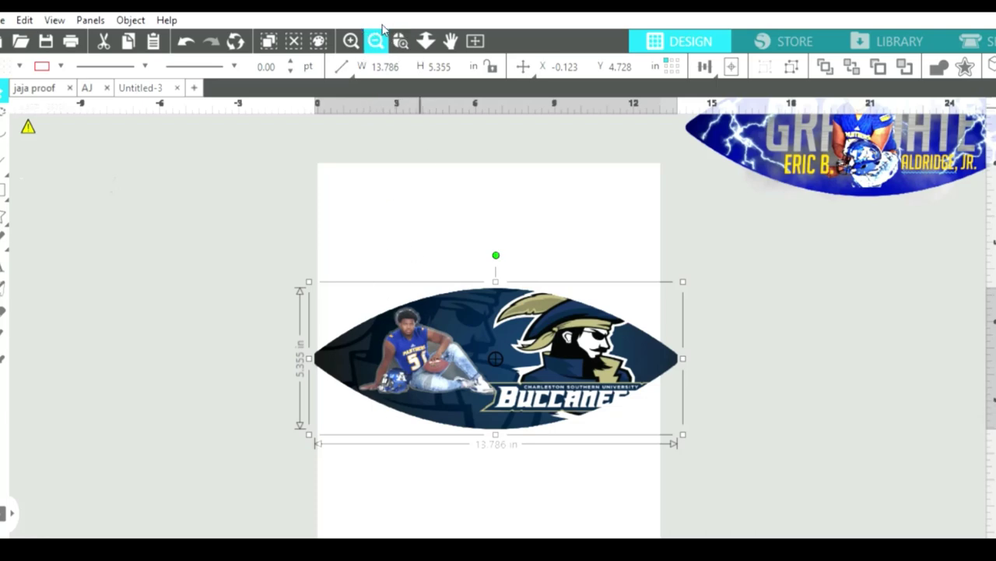
click(374, 35)
click(468, 270)
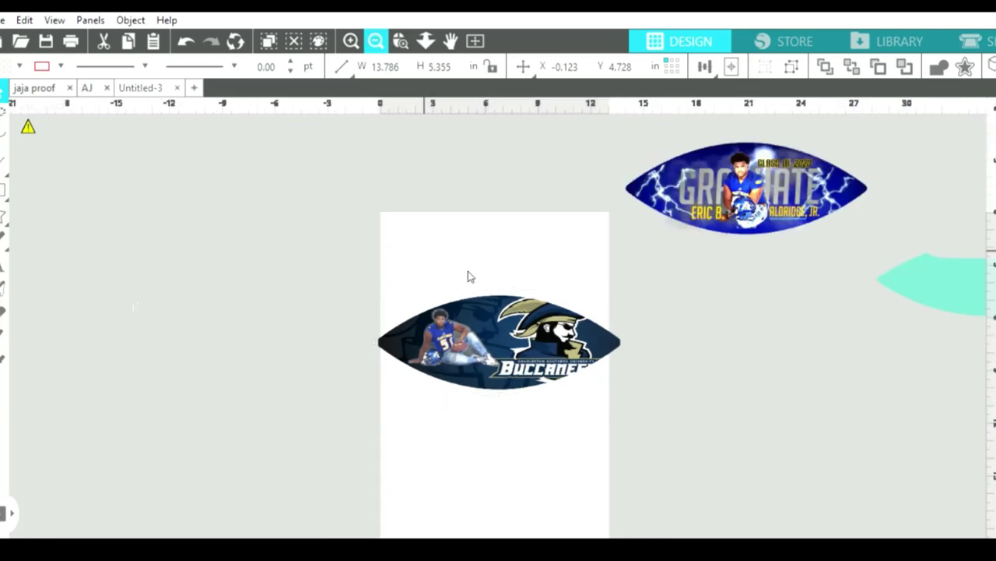
click(541, 354)
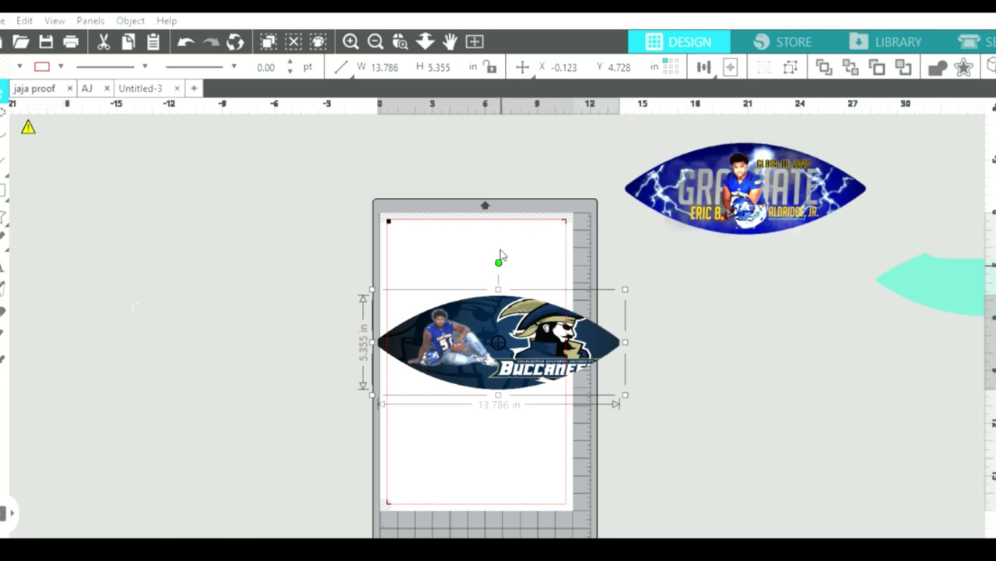
Rotate the Buccaneers football upright on the page.
drag(500, 258, 481, 340)
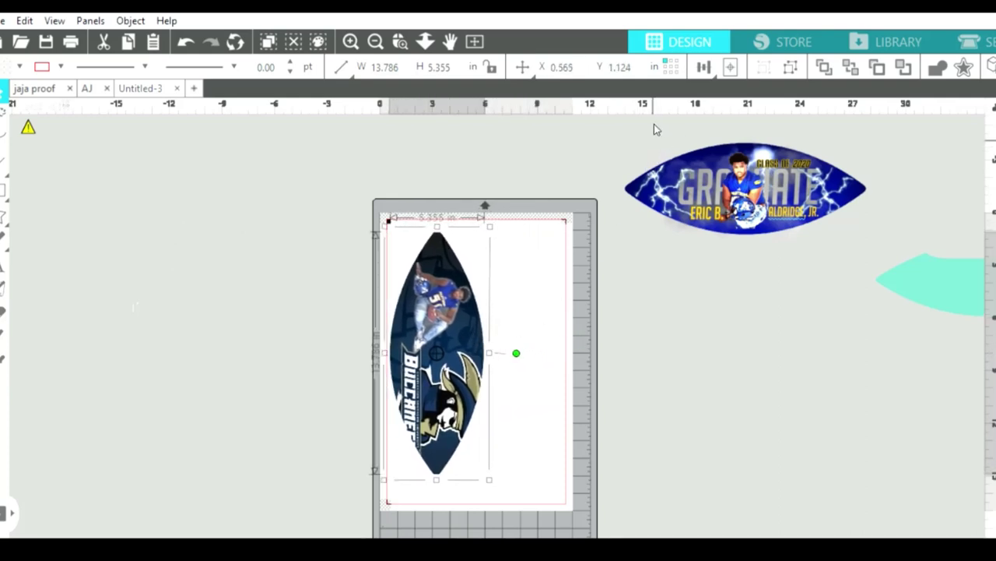
click(677, 175)
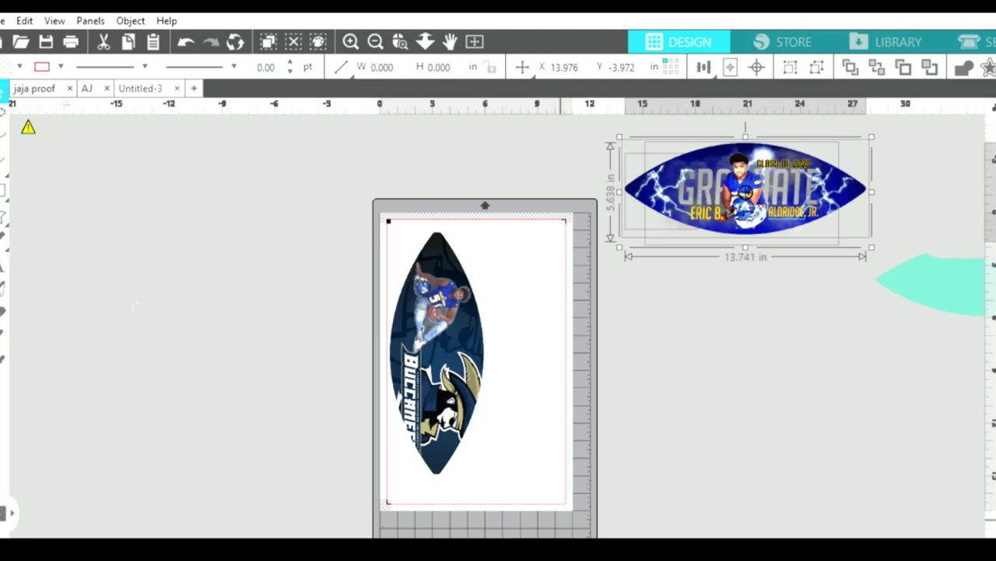
scroll(576, 514, right, 5)
Marquee-select every part of the Graduate design and group them with Ctrl+G.
click(537, 396)
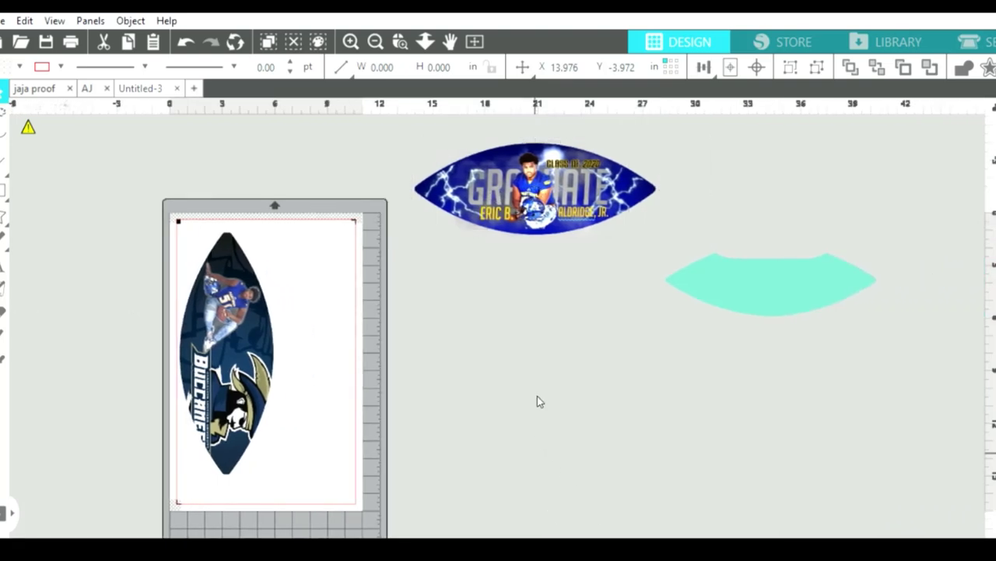
drag(434, 130, 640, 213)
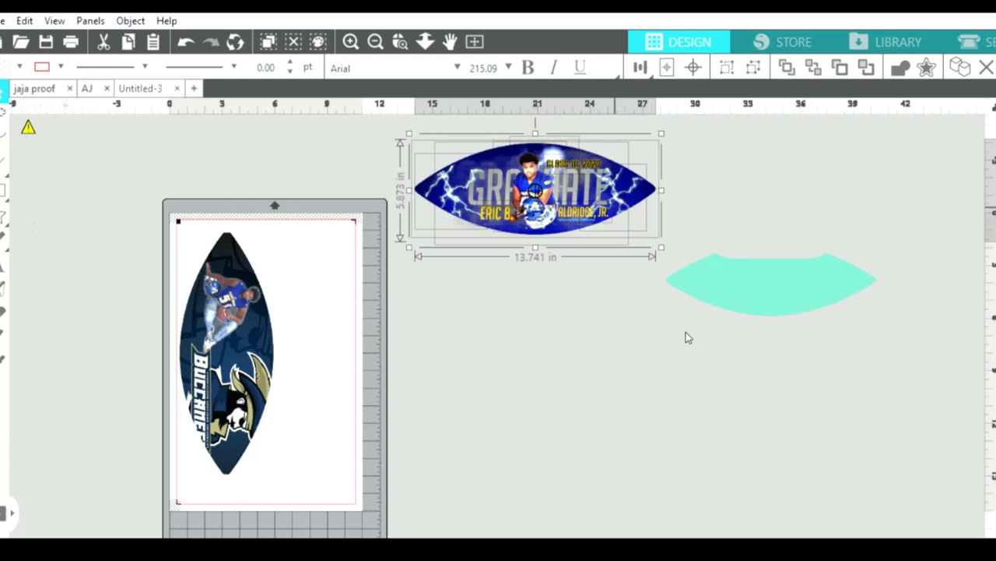
key(ctrl+g)
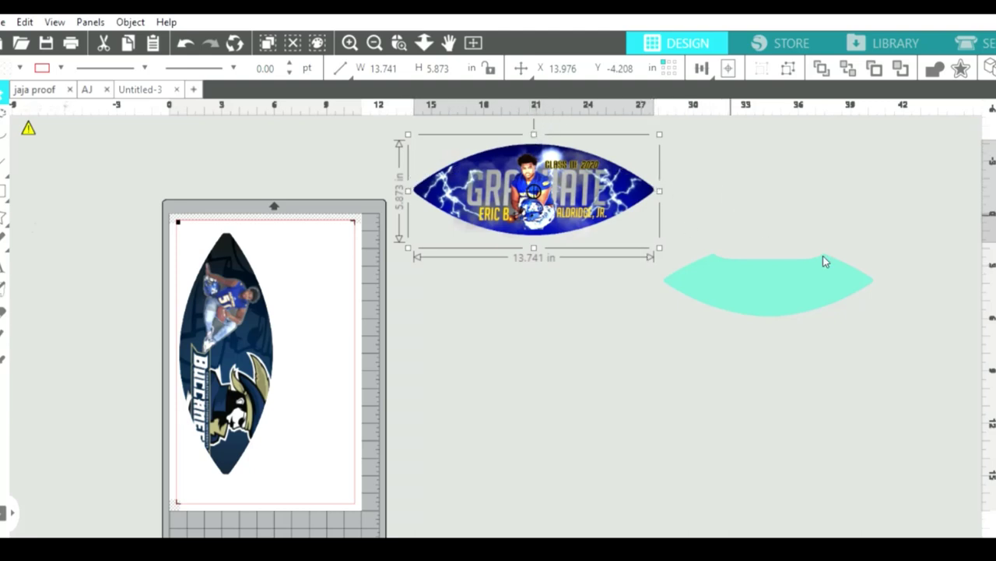
With aspect ratio locked, set the Graduate width to 12.501 in (height 5.343), then unlock it.
click(387, 67)
text(12.5)
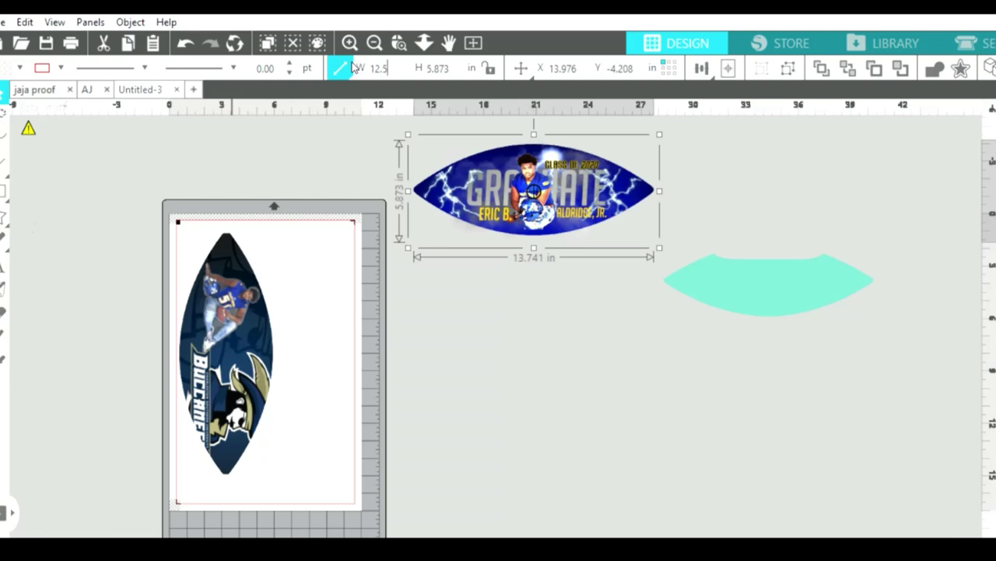
click(489, 68)
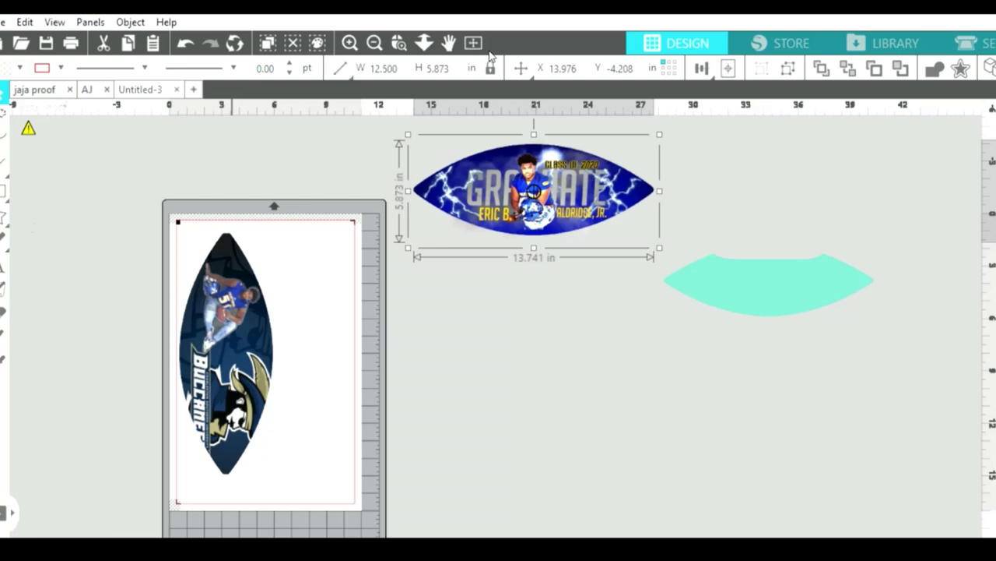
click(372, 64)
text(12.501)
key(Return)
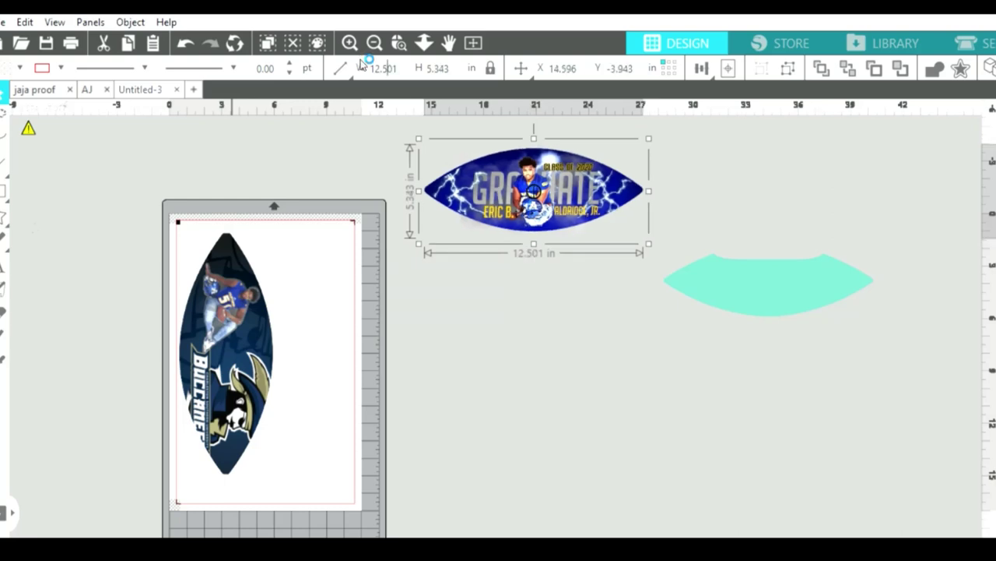
click(340, 68)
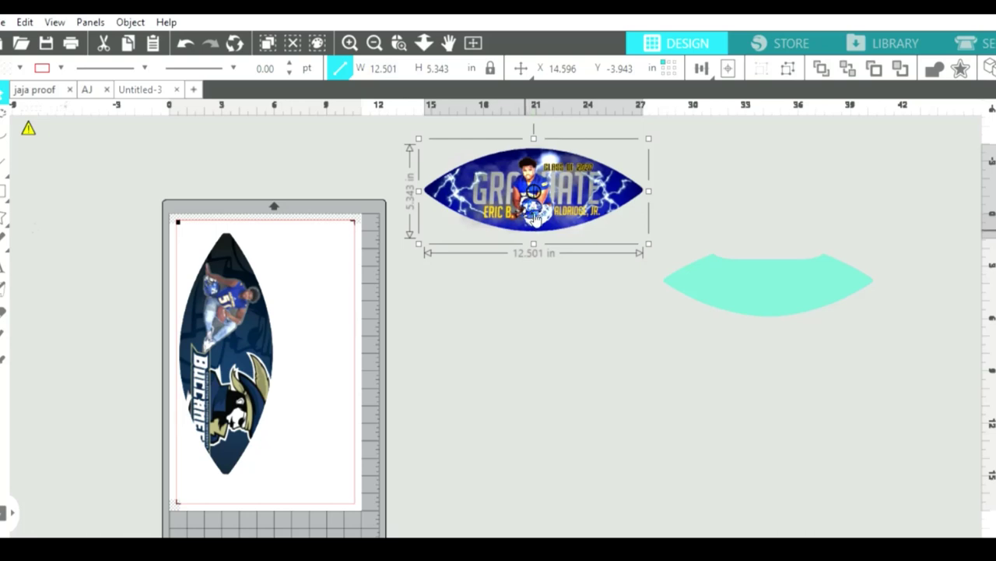
click(490, 68)
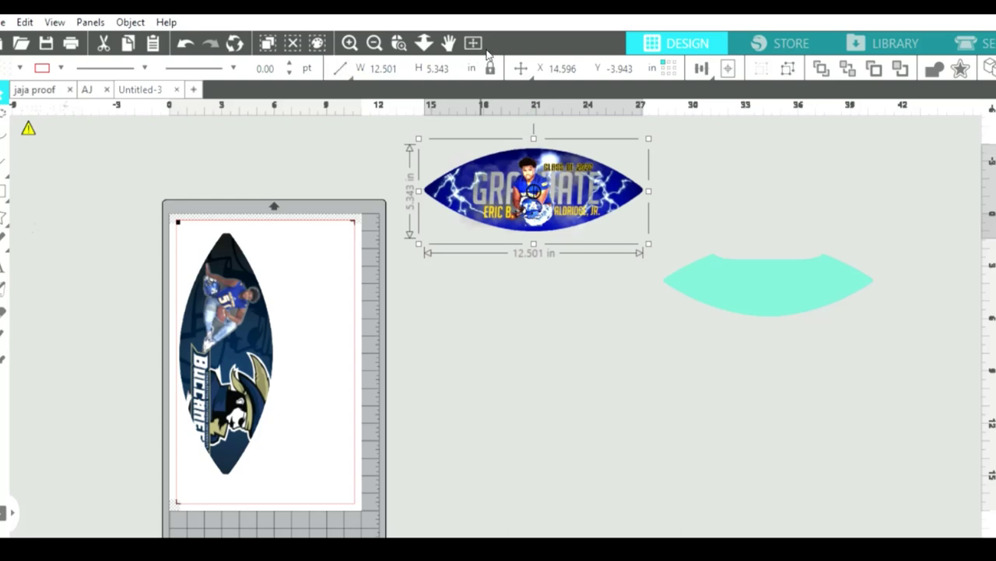
Try heights of 4.5 and 5 in, undo both back to 5.343 in, then ungroup with Ctrl+Shift+G.
drag(449, 68, 442, 66)
text(4.5)
key(Return)
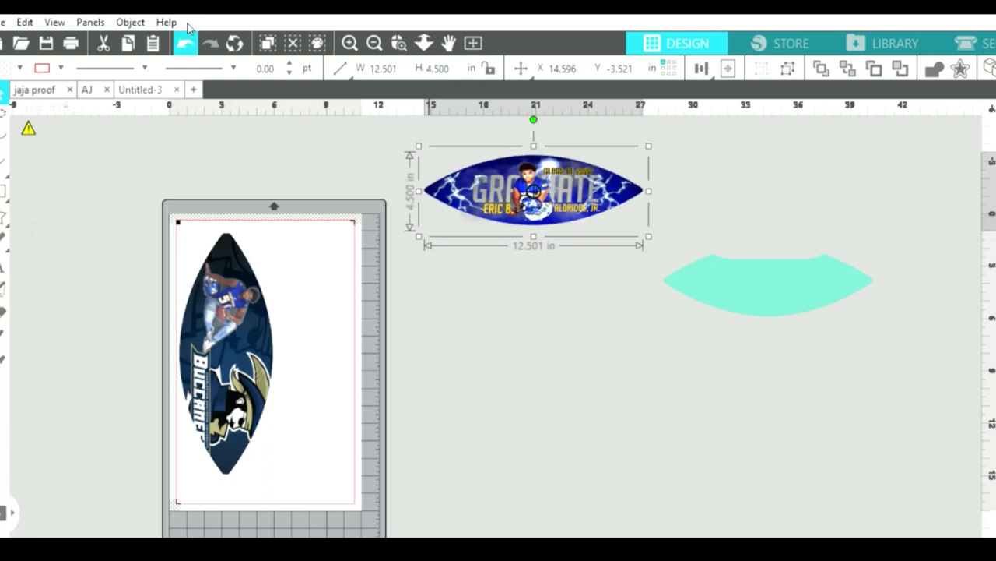
click(188, 35)
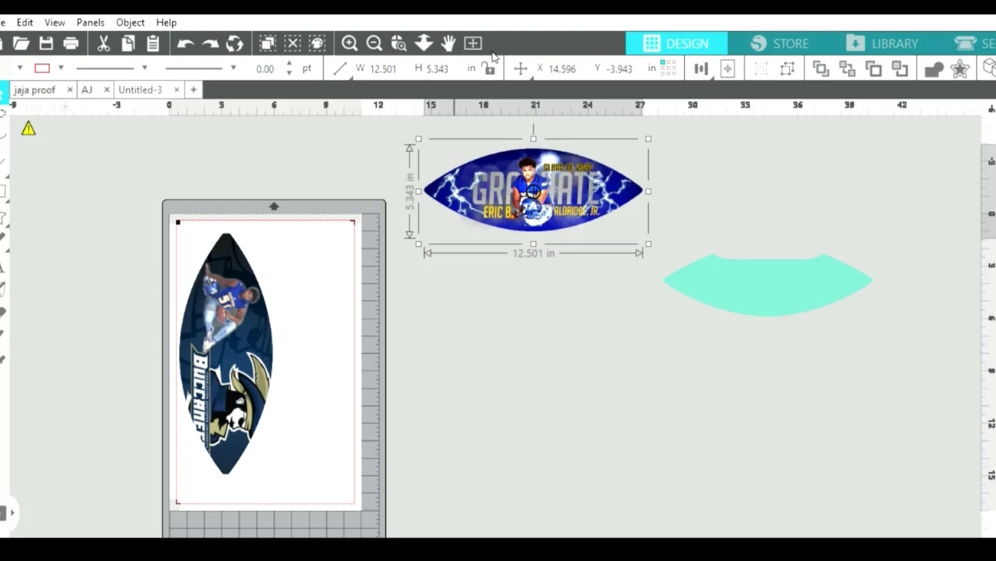
drag(454, 68, 418, 64)
text(5)
key(Return)
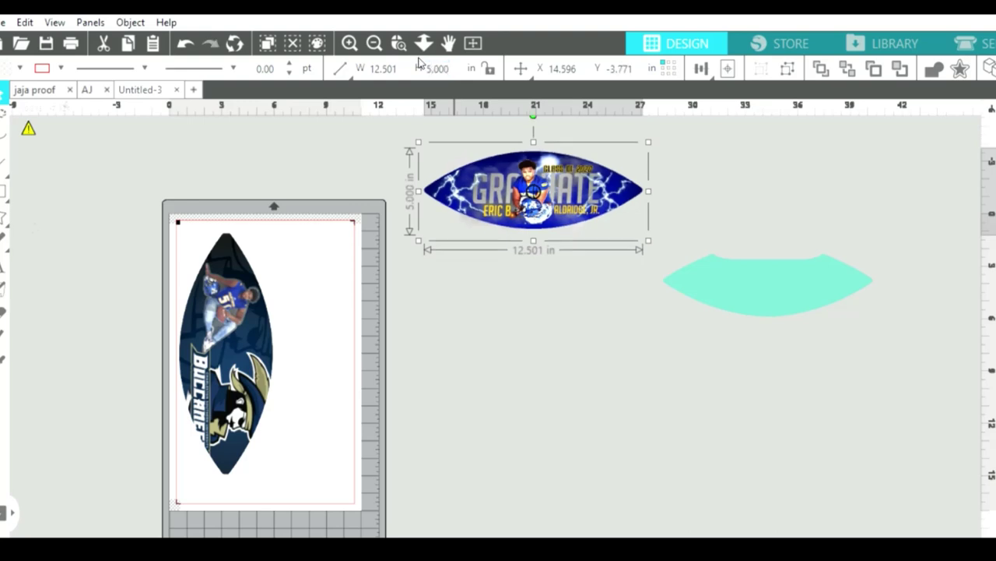
click(184, 43)
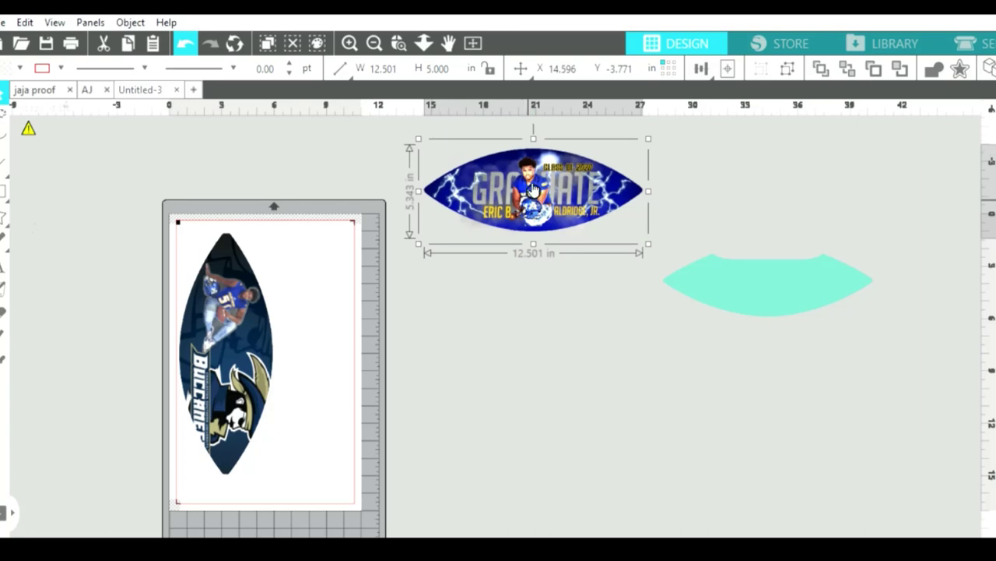
key(ctrl+shift+g)
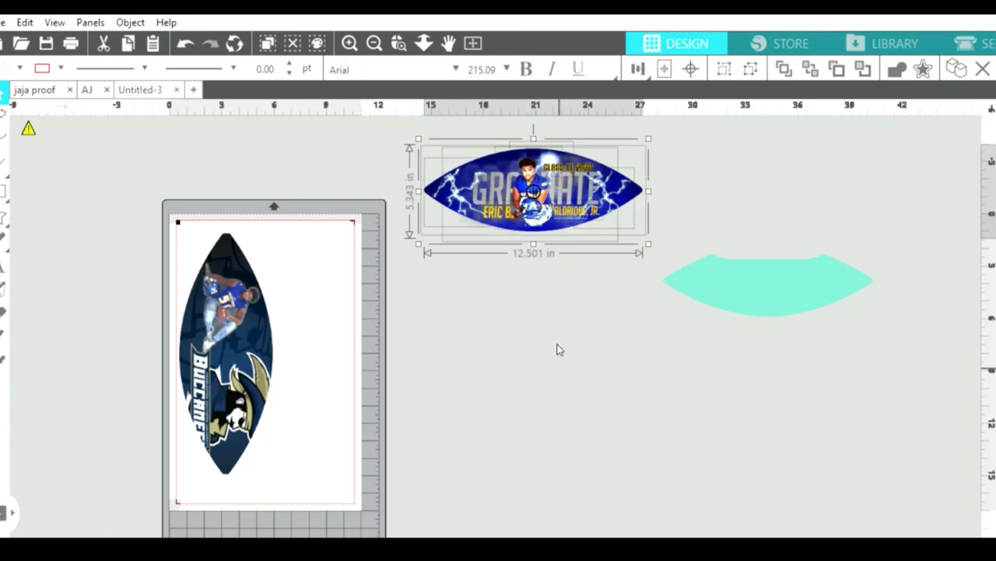
click(601, 267)
click(596, 174)
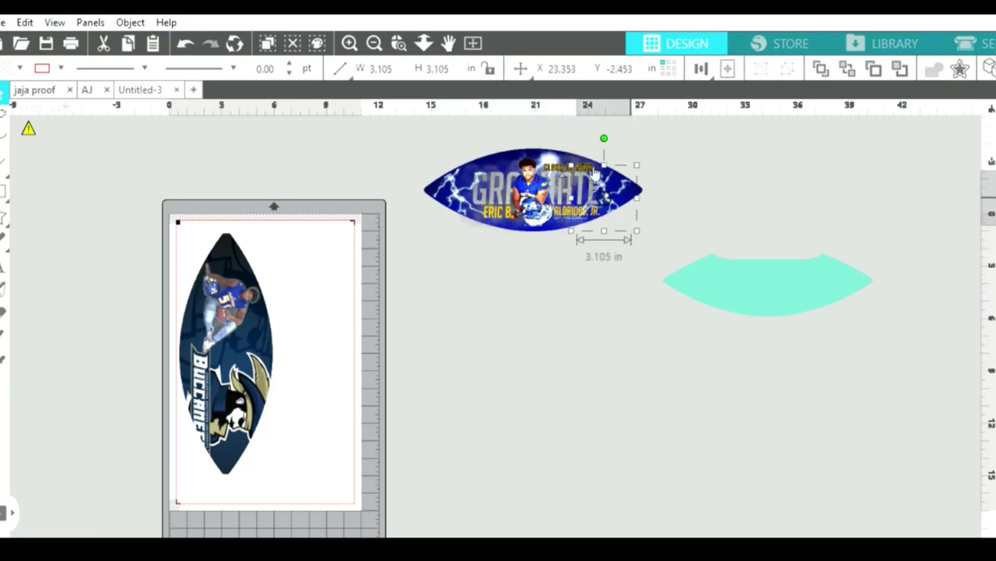
click(427, 184)
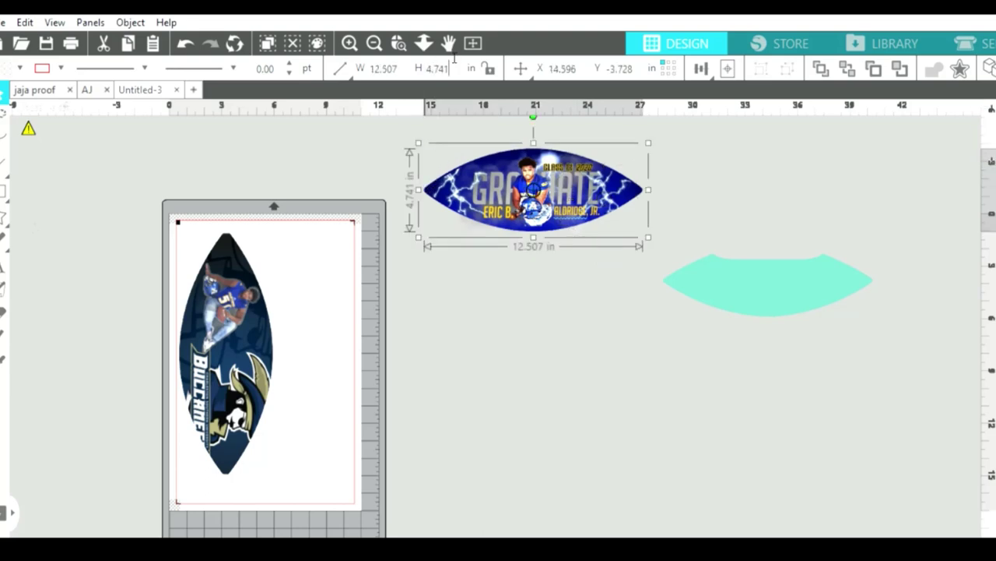
click(420, 69)
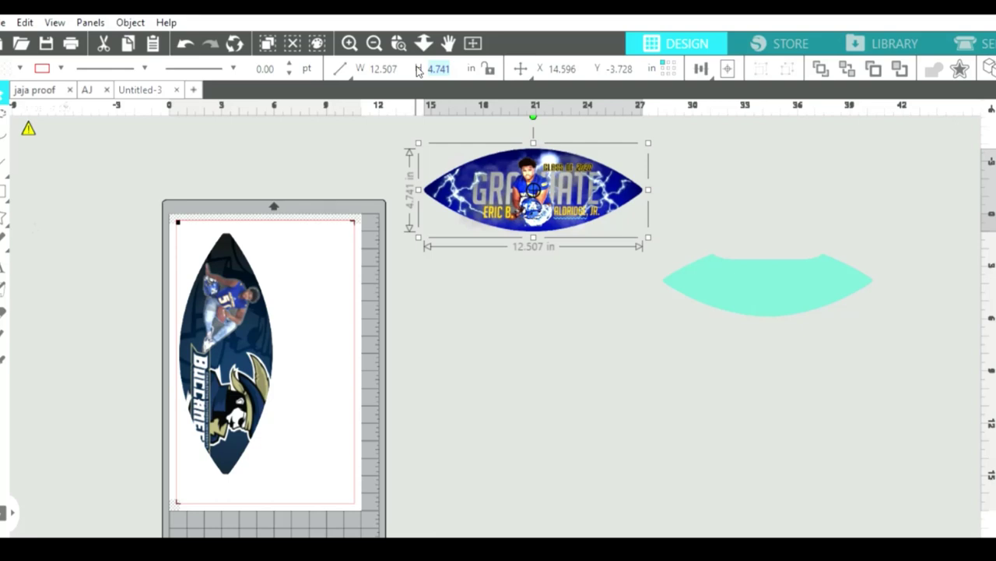
drag(386, 144, 574, 241)
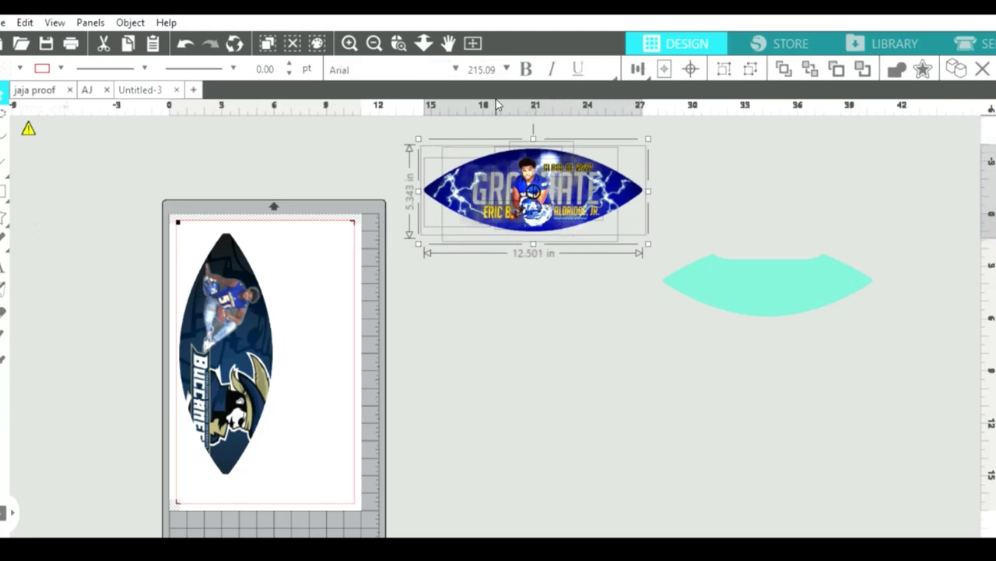
click(548, 340)
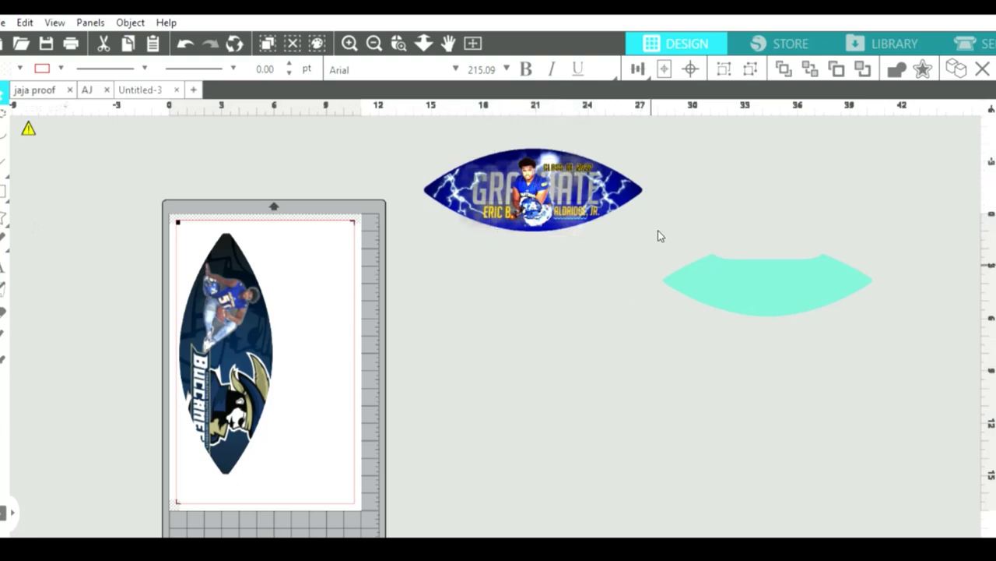
click(637, 180)
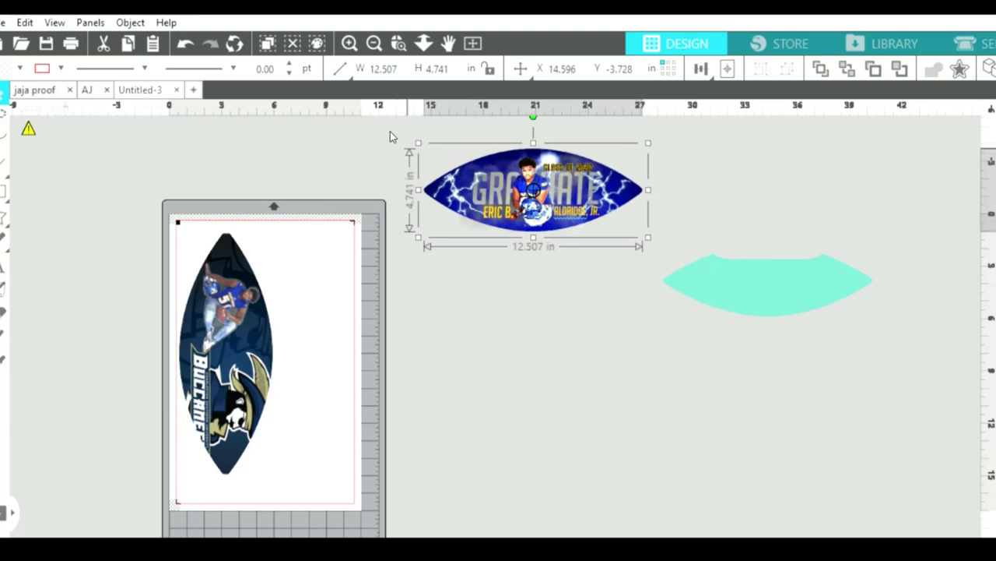
drag(377, 148, 580, 198)
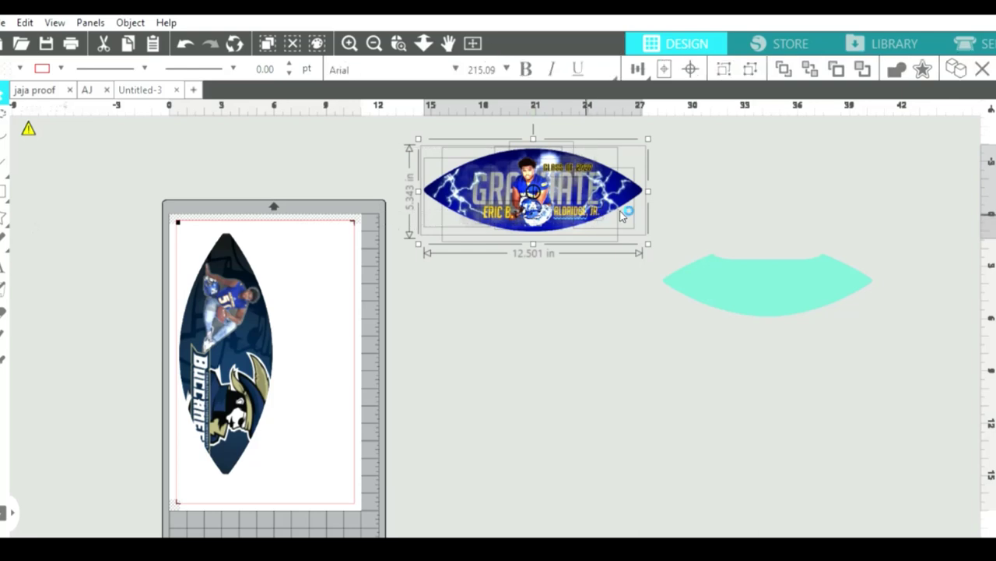
Group the selected Graduate design pieces into one object with Ctrl+G.
key(ctrl+g)
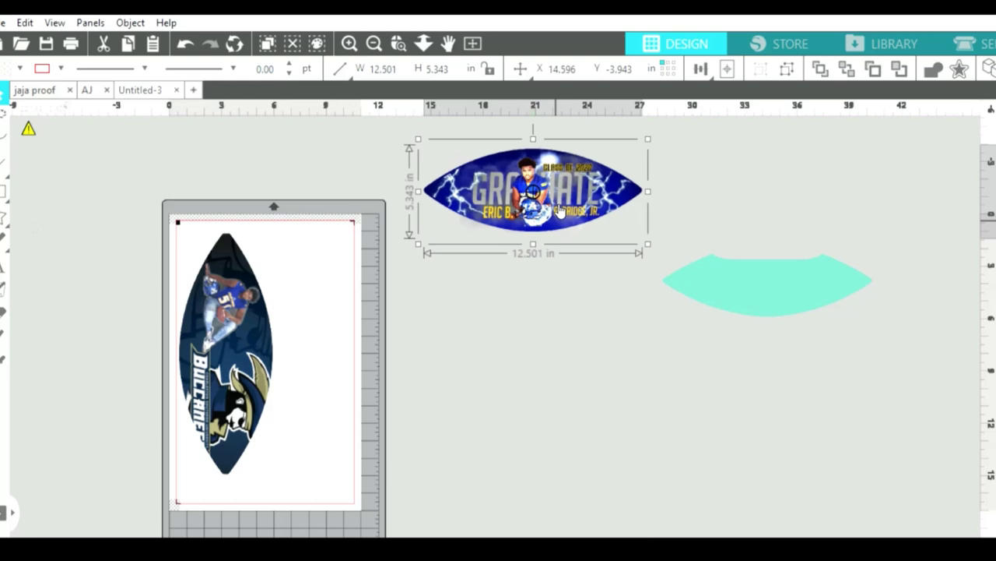
Set the Buccaneers football's width to 12.500 in.
click(255, 341)
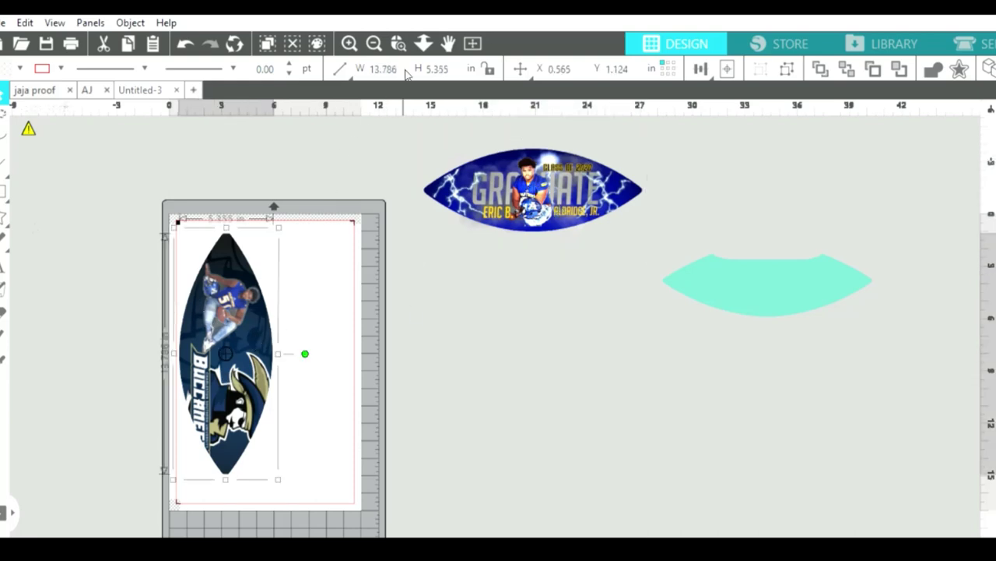
click(361, 77)
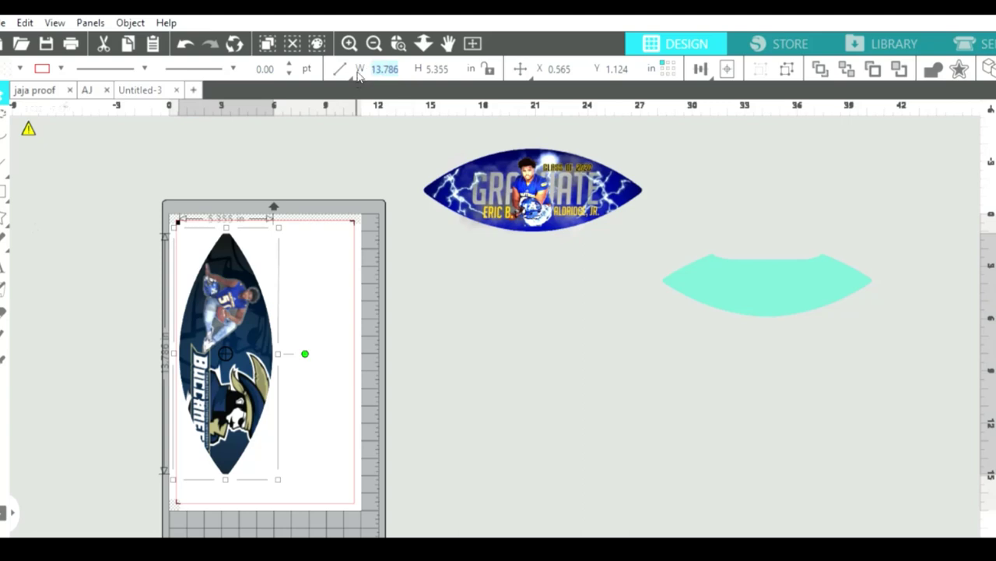
text(12.500)
key(Return)
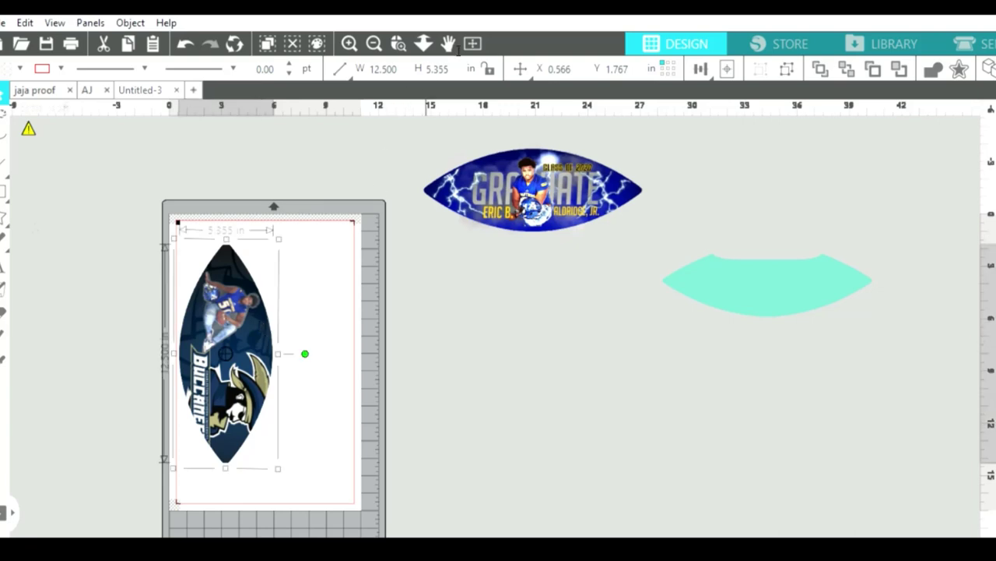
Try a height of 17 on the football, then undo that change.
double_click(430, 68)
key(BackSpace)
text(17)
key(Return)
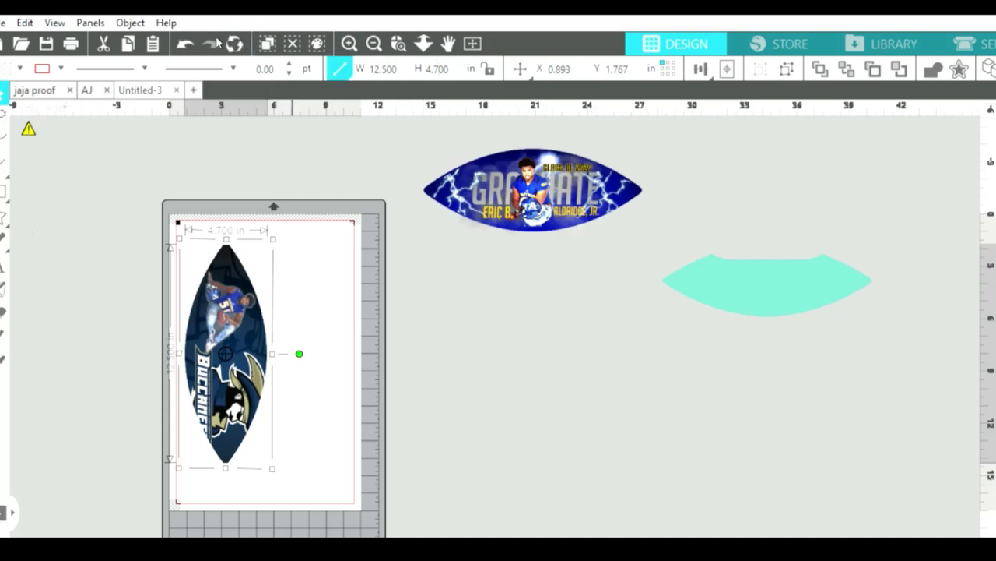
click(187, 42)
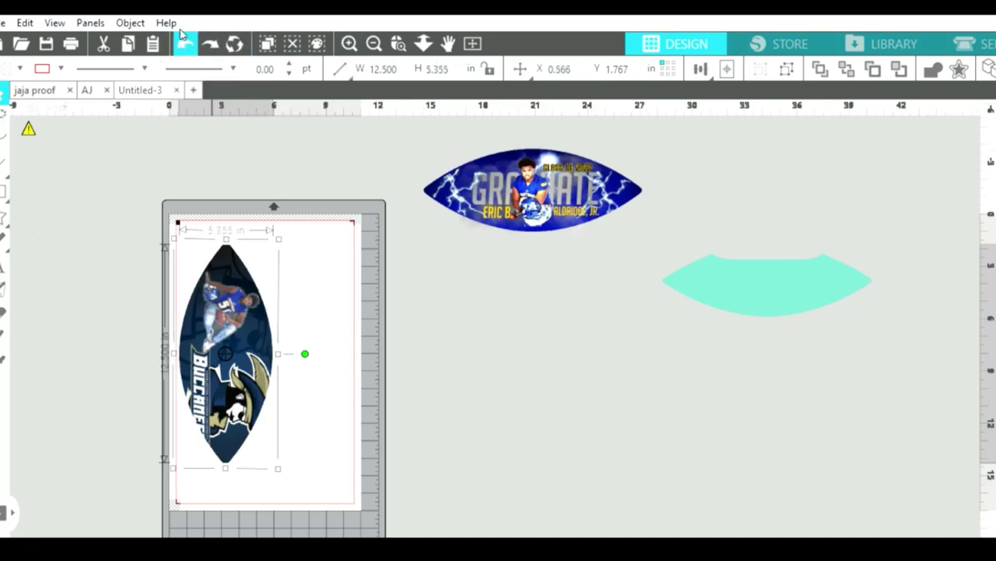
click(315, 358)
Narrow the Buccaneers football to 4.700 in across.
click(272, 341)
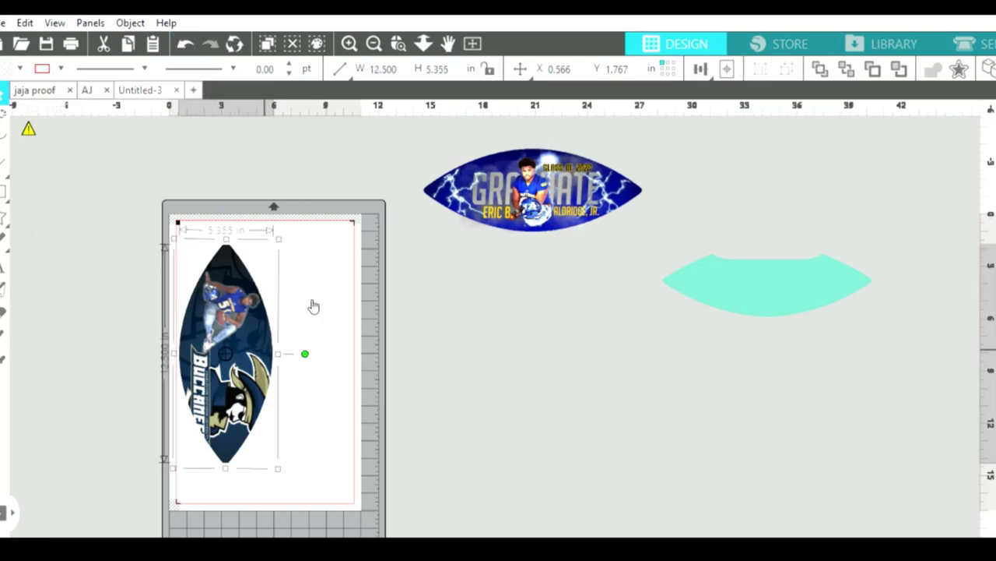
click(438, 70)
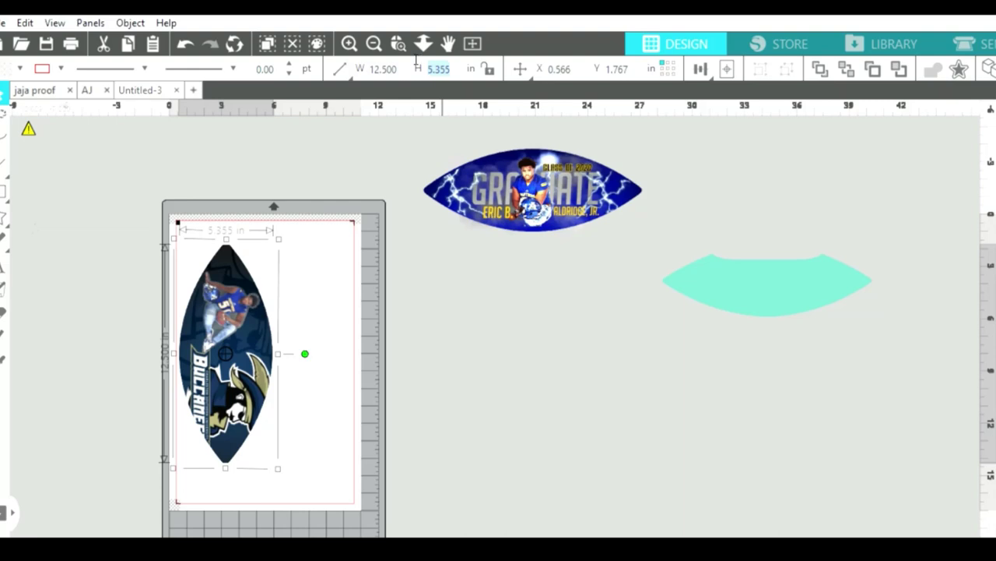
text(4.700)
key(Return)
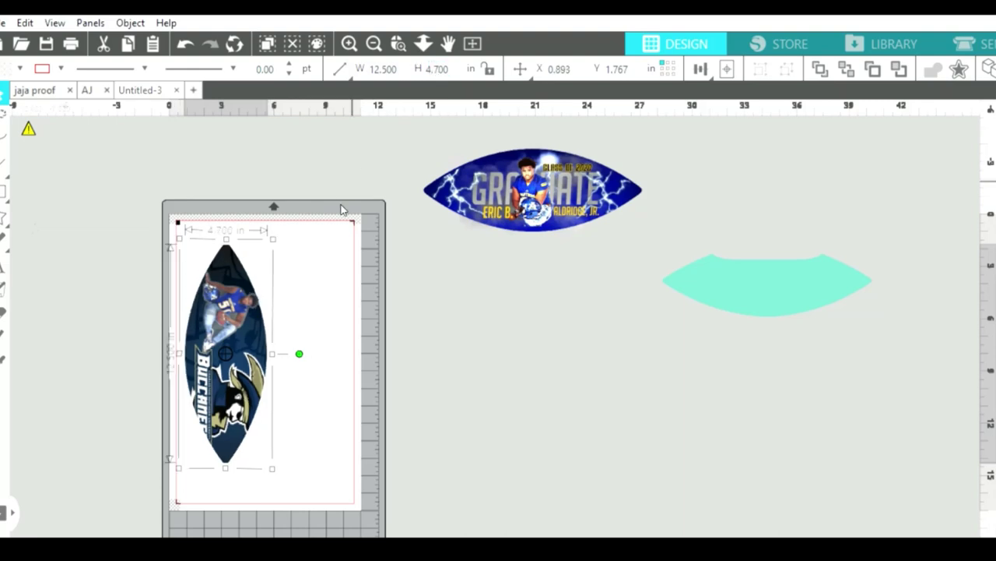
click(230, 307)
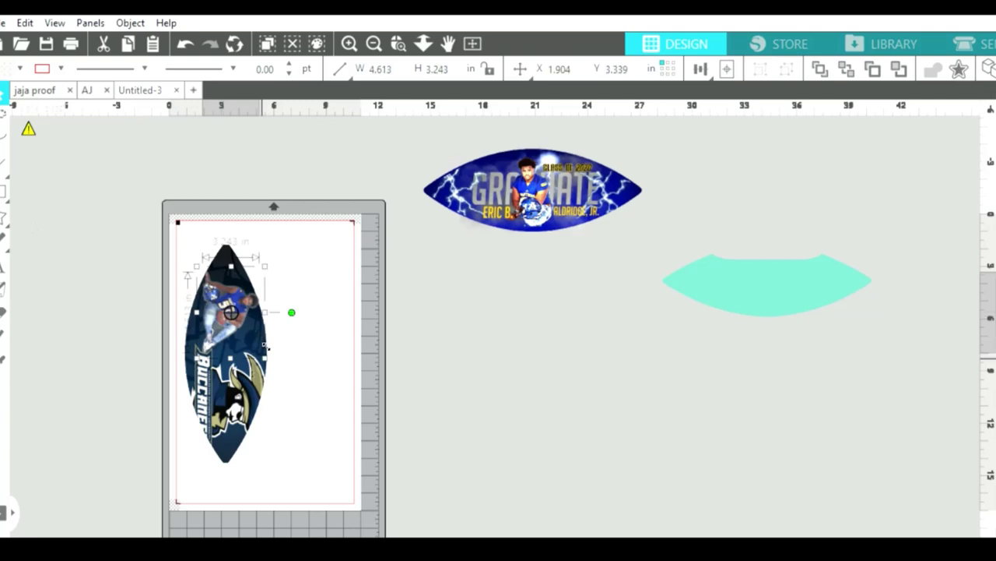
Undo a trial resize of the player photo and zoom in on the Buccaneers design.
drag(261, 335, 257, 340)
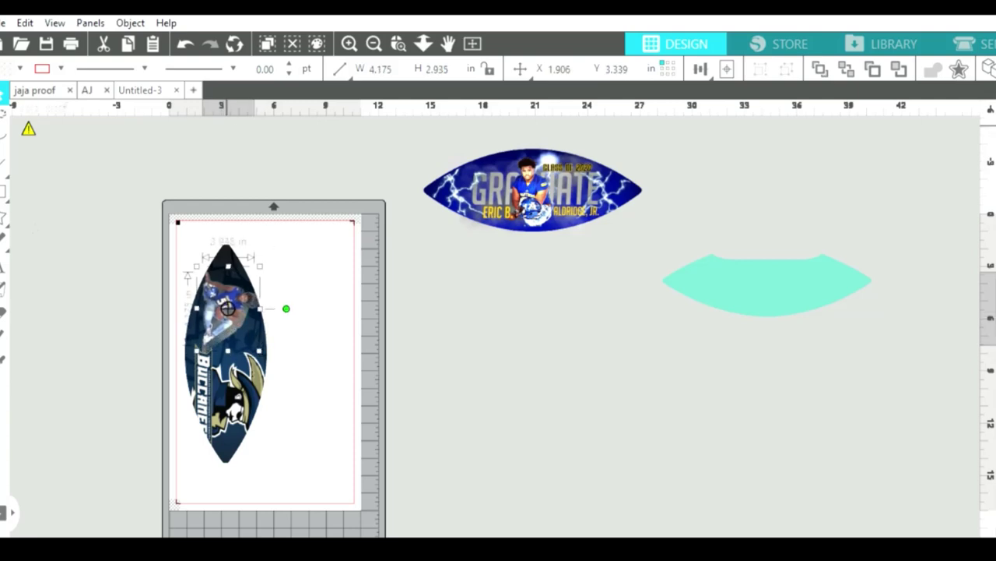
click(186, 45)
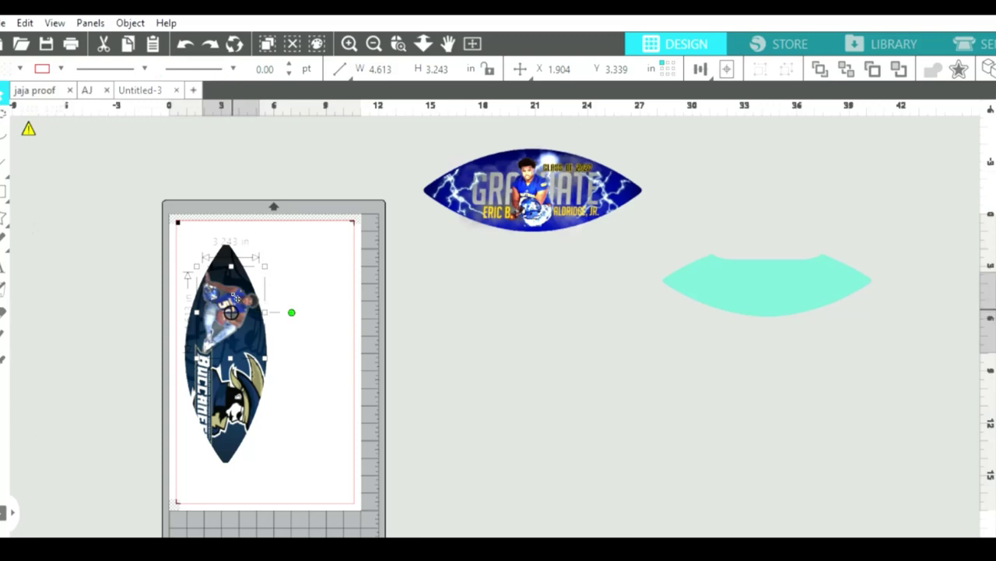
click(348, 43)
click(349, 44)
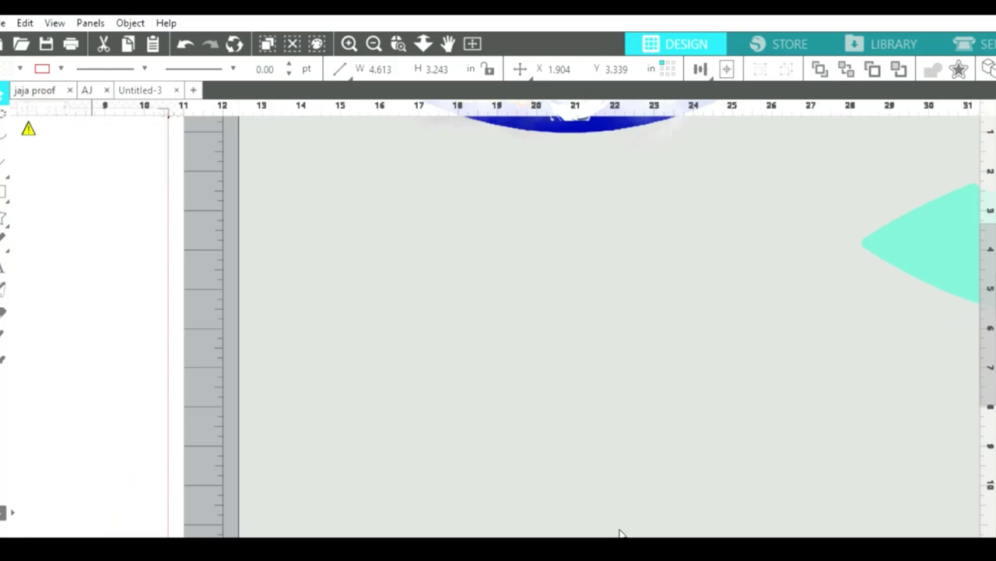
scroll(618, 529, left, 10)
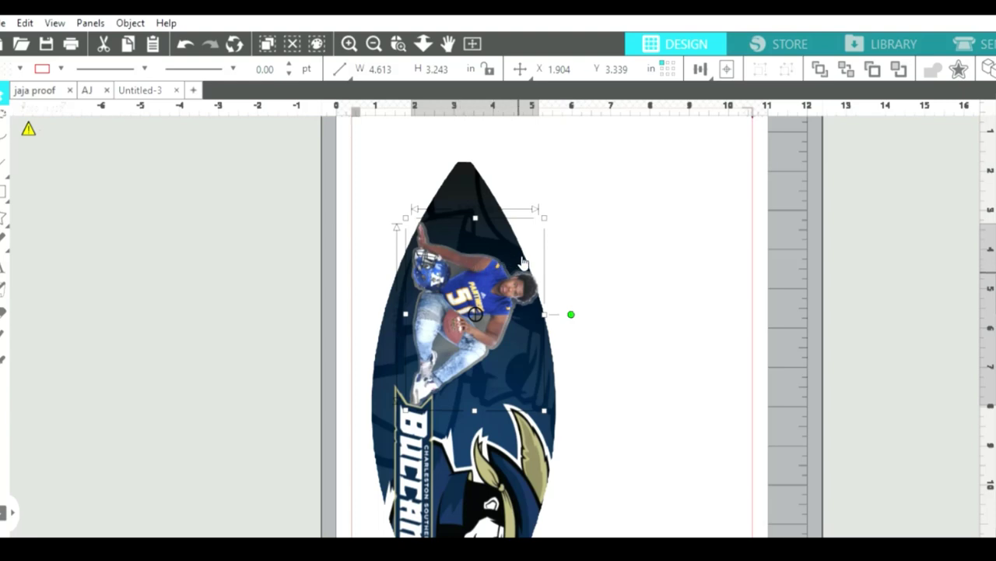
Select the player photo inside the Buccaneers football.
click(522, 262)
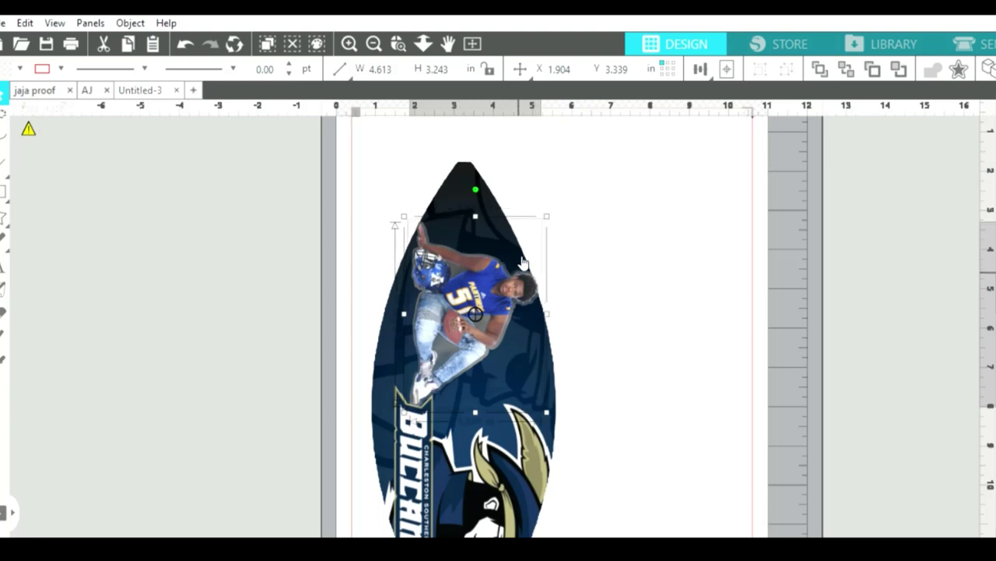
click(544, 393)
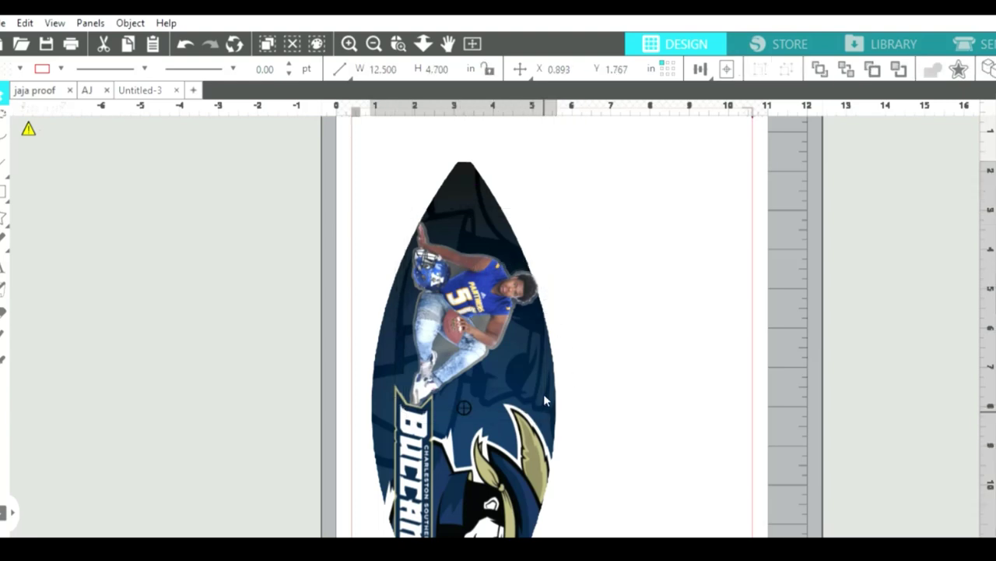
click(534, 289)
click(533, 285)
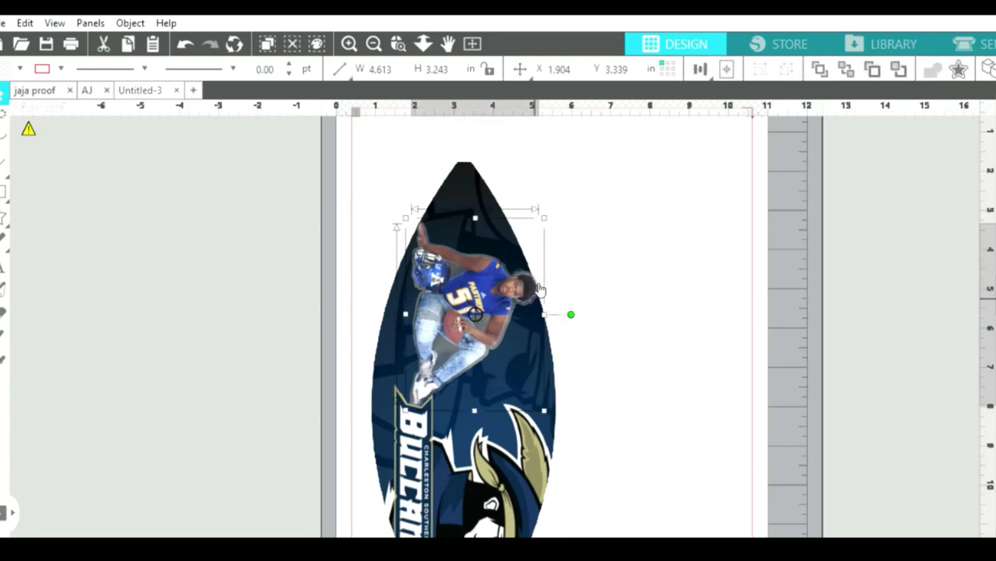
click(537, 286)
click(539, 289)
click(541, 284)
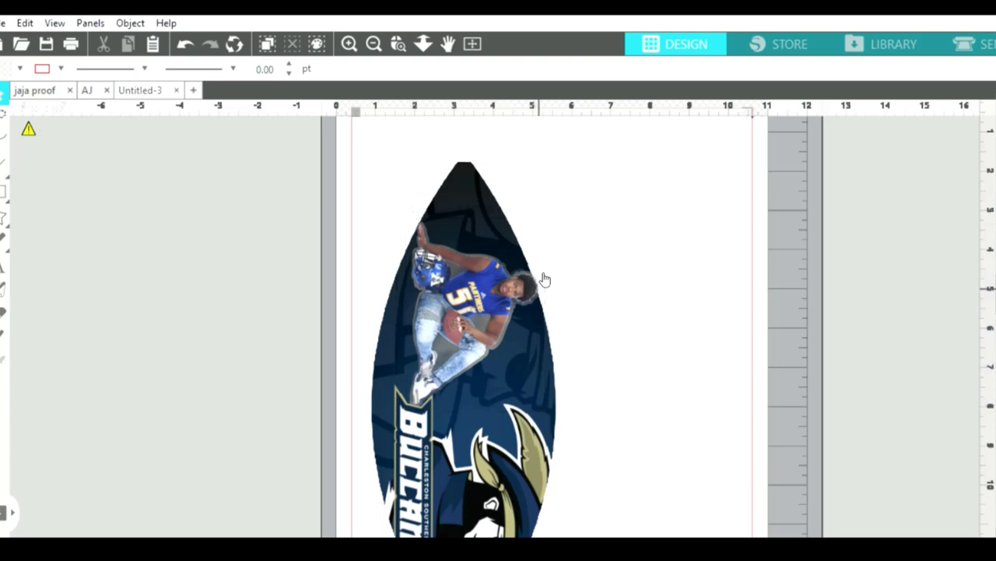
click(537, 278)
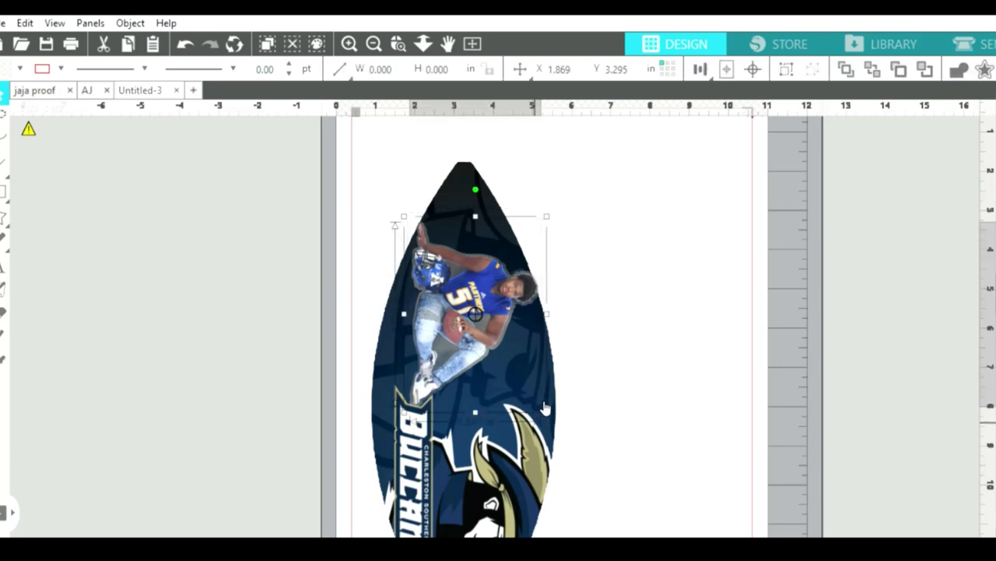
Shrink the player photo to about 2.901 by 4.079 in and shift it lower right.
drag(545, 411, 529, 365)
mouse_move(478, 325)
mouse_down()
mouse_move(485, 341)
mouse_move(474, 322)
mouse_up()
click(582, 292)
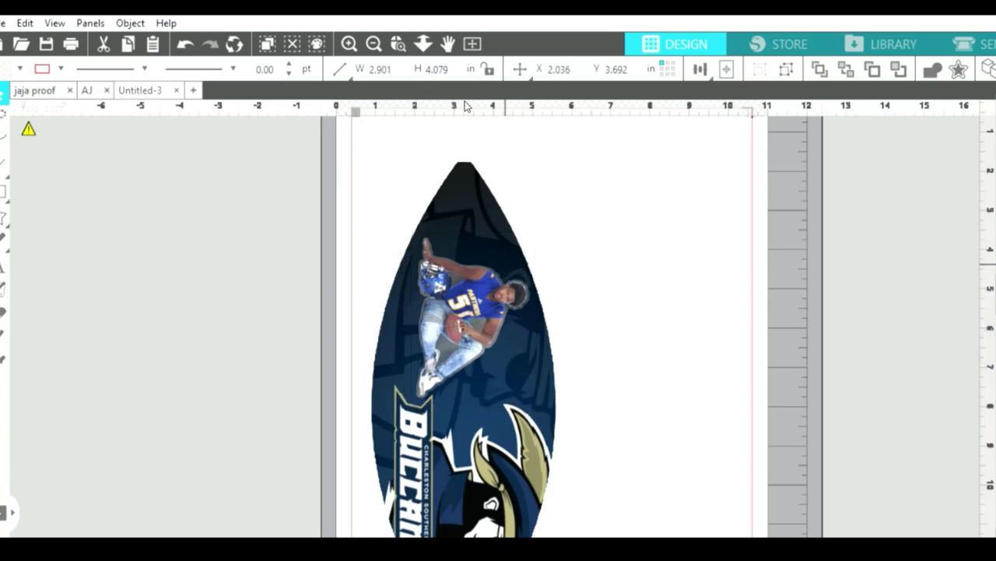
click(374, 43)
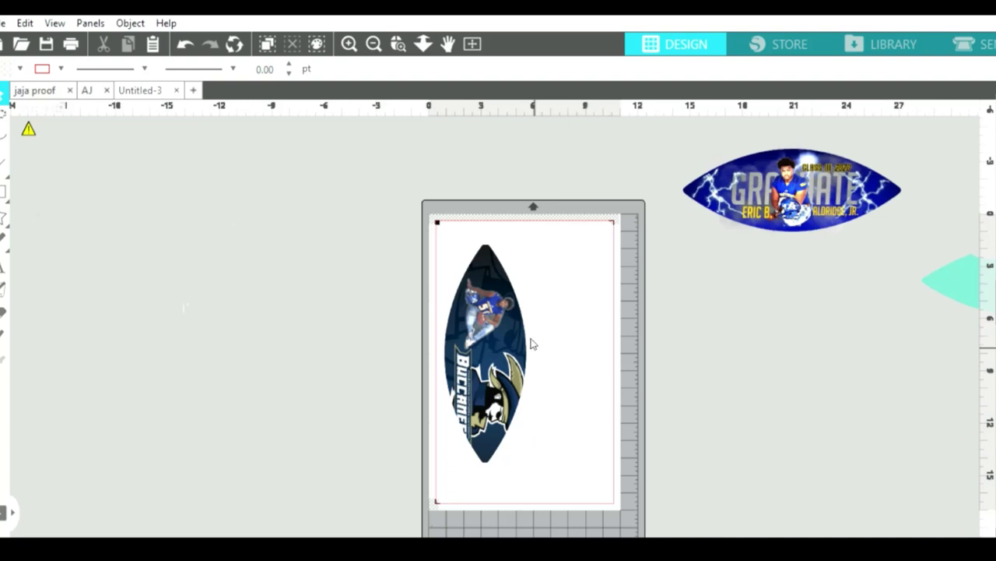
Nudge the Buccaneers football up-left and bring the blue Graduate oval onto the mat.
click(497, 326)
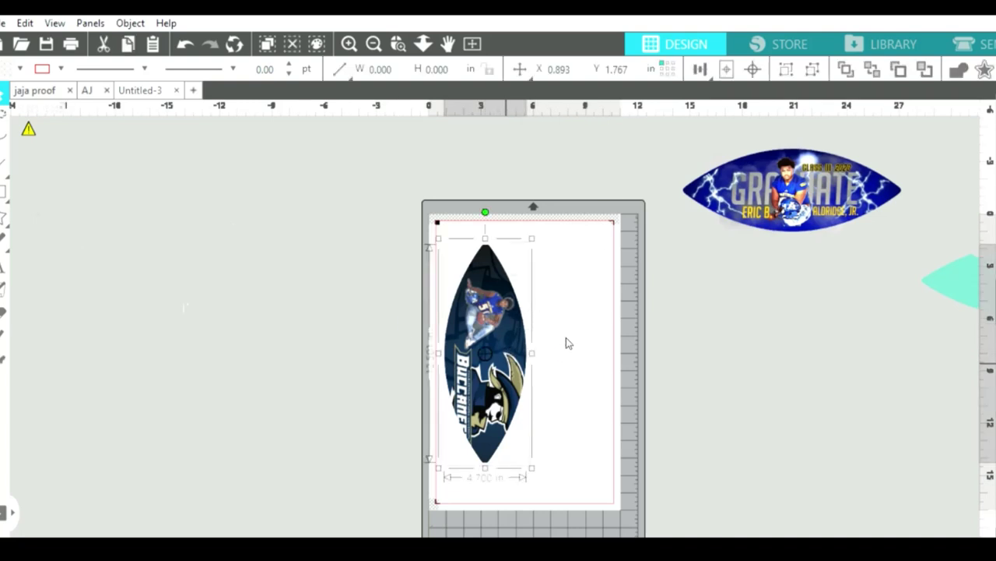
drag(506, 343, 500, 334)
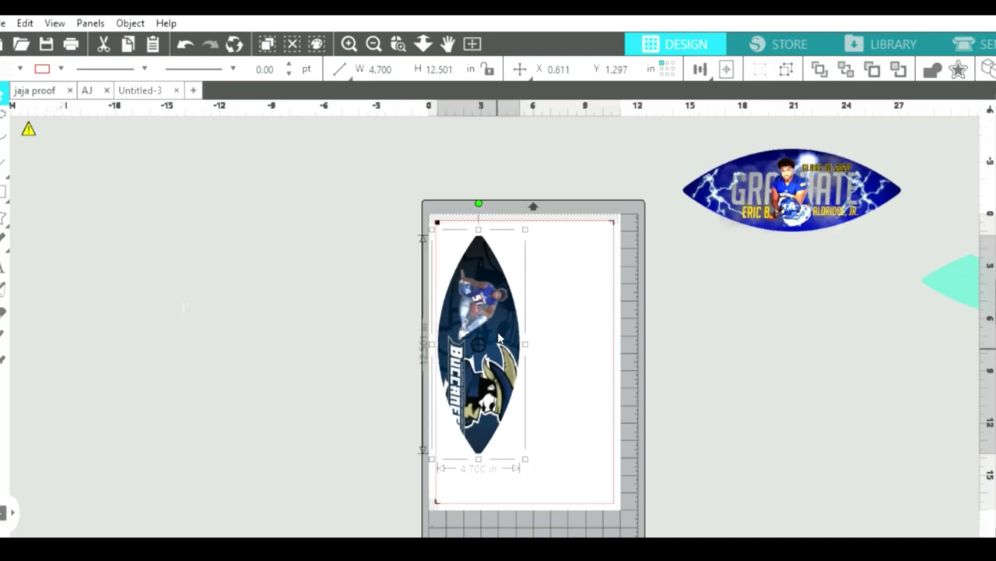
click(710, 178)
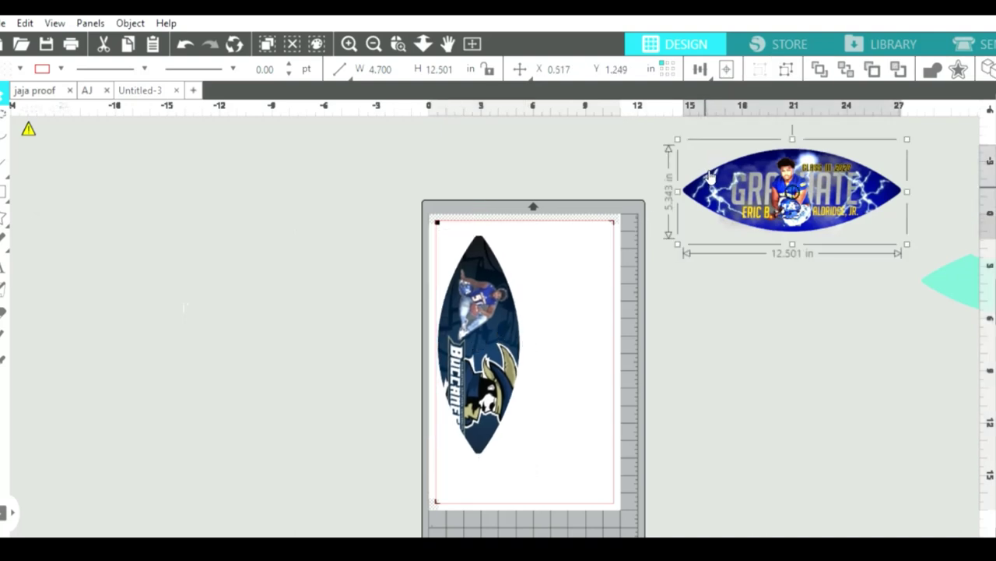
drag(787, 171, 611, 288)
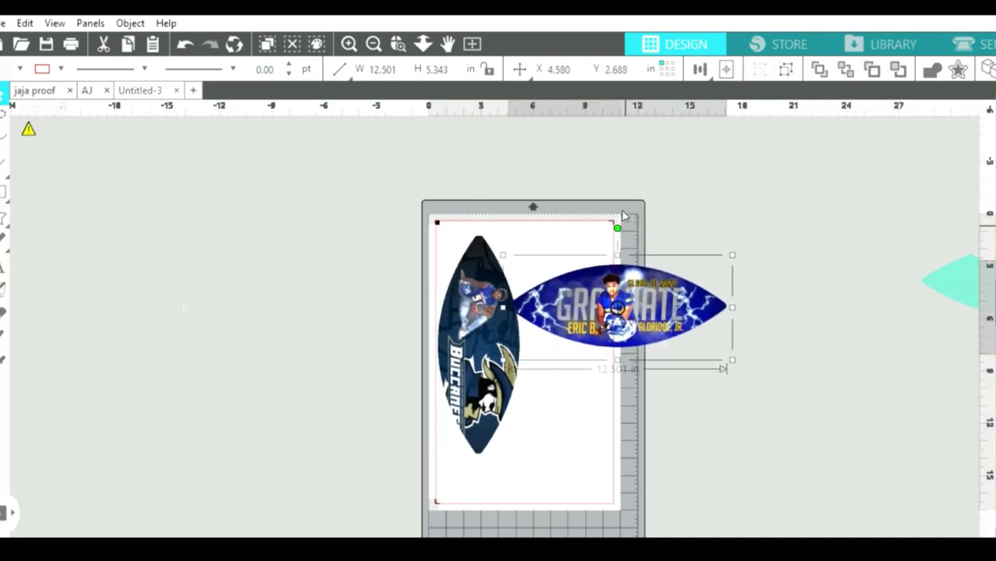
Rotate the Graduate oval 90° upright and place it right of the Buccaneers football.
drag(620, 215, 635, 348)
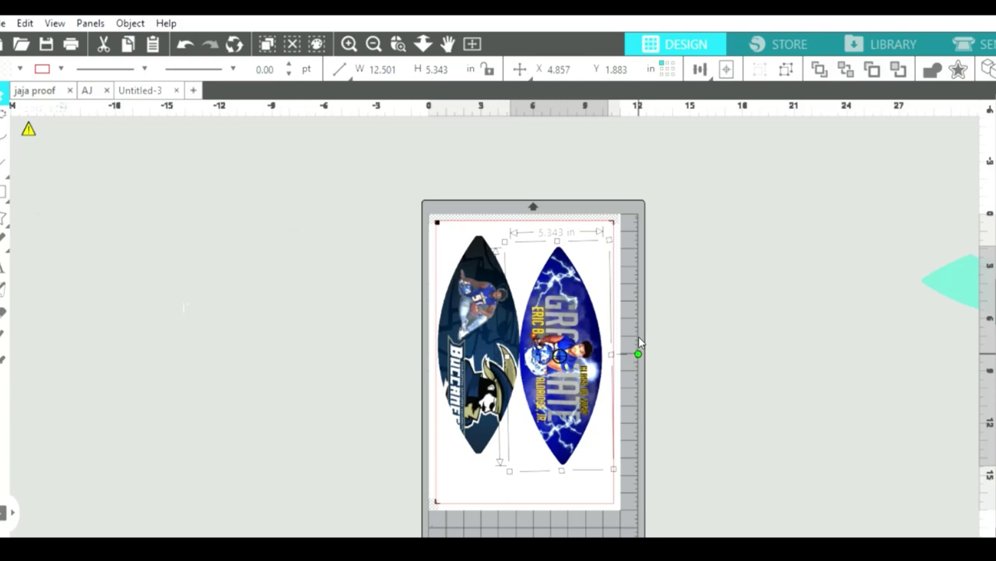
mouse_move(580, 363)
mouse_down()
mouse_move(591, 365)
mouse_move(588, 355)
mouse_up()
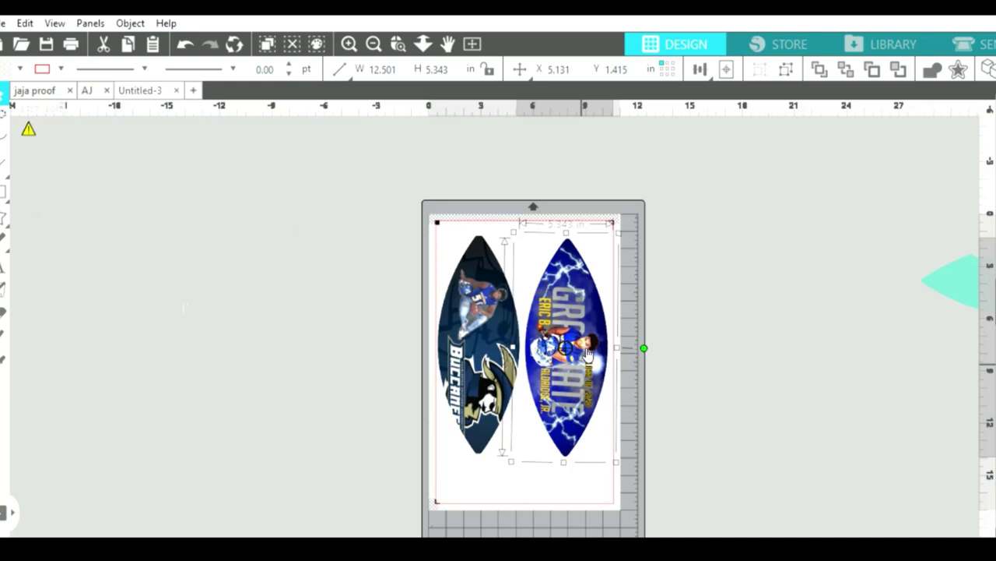
drag(550, 358, 553, 358)
click(486, 361)
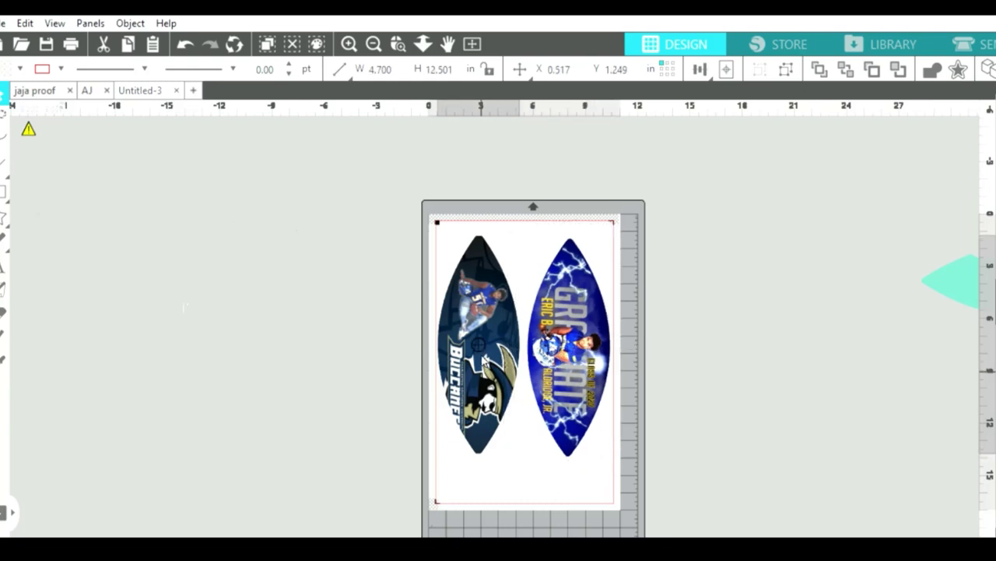
Select both footballs and move them up together toward the top of the mat.
drag(485, 360, 487, 362)
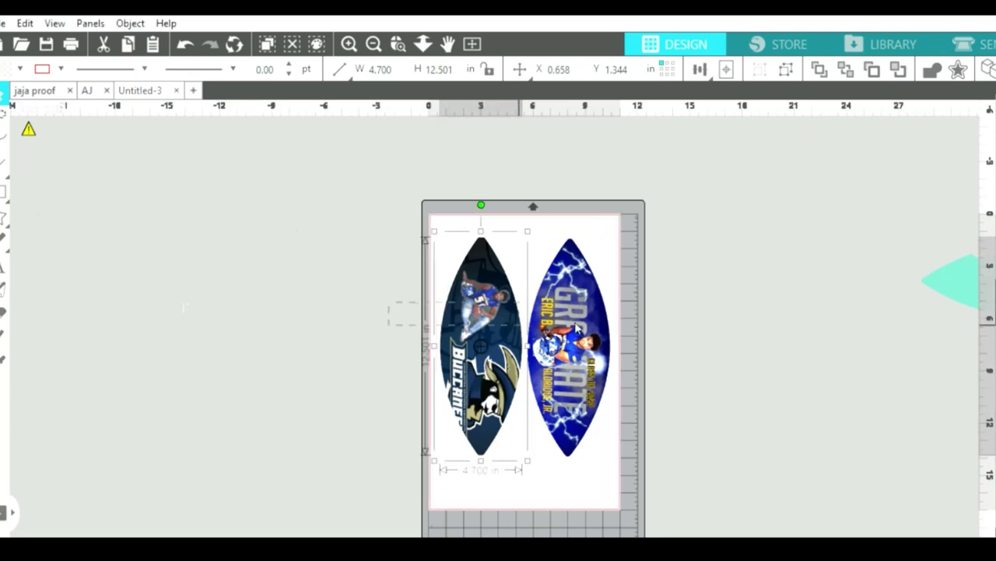
shift+click(582, 328)
drag(582, 329, 580, 313)
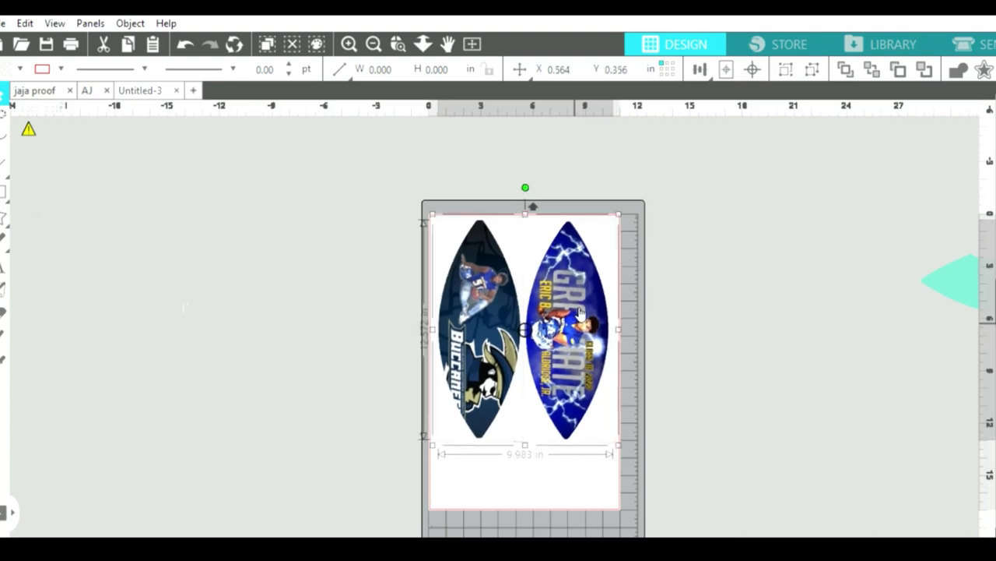
click(664, 280)
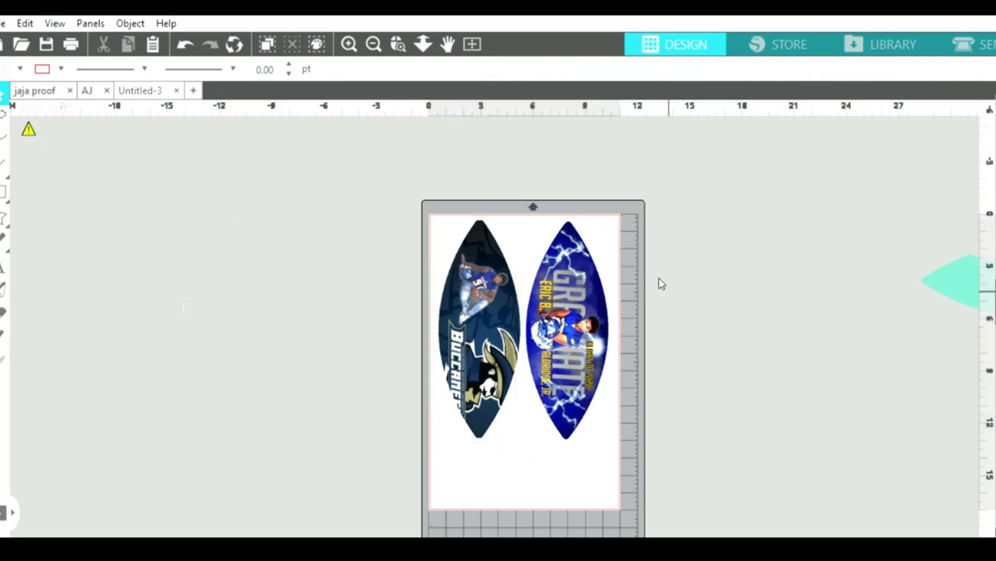
click(502, 325)
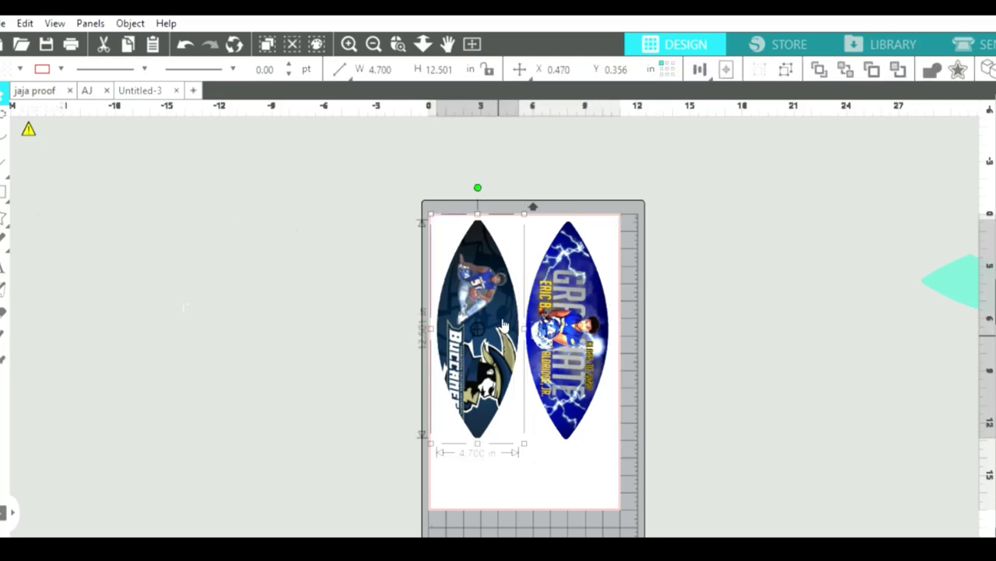